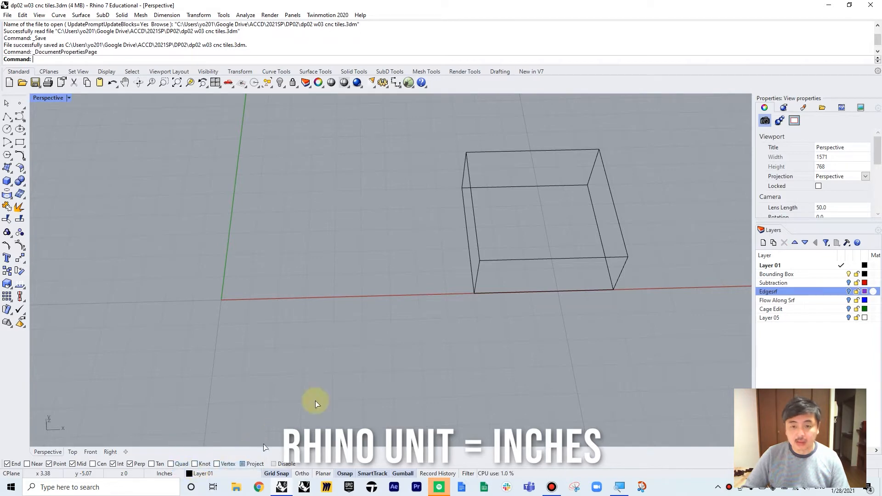
Set the document's model units to inches and apply the properties.
drag(418, 90, 550, 80)
click(616, 115)
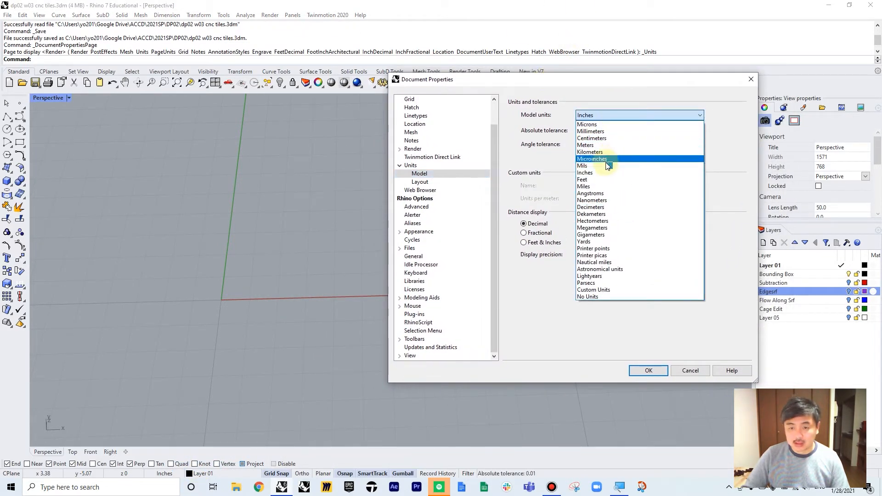
click(603, 172)
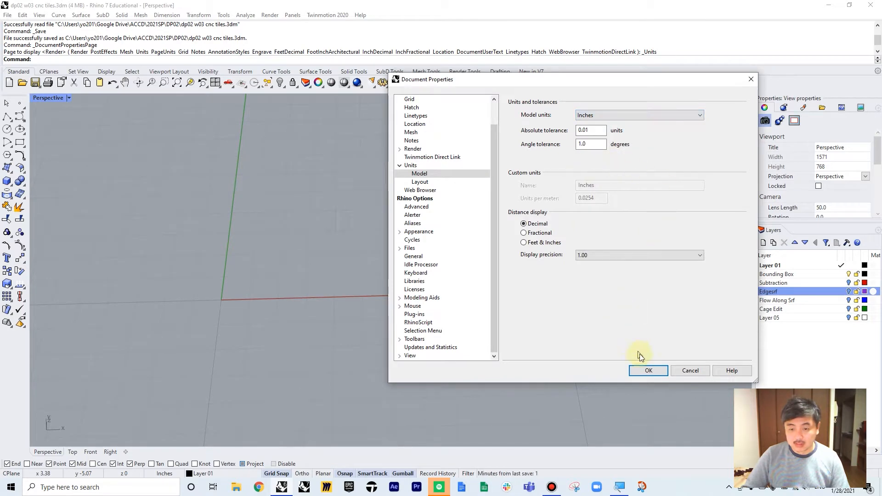
click(649, 373)
Add a linear dimension to the wireframe bounding box's bottom edge along the red X axis.
right_drag(508, 200, 520, 299)
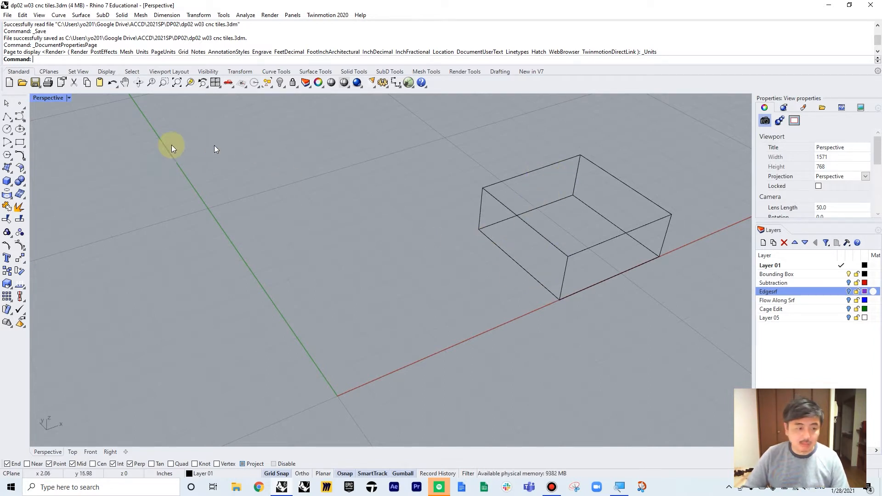
click(394, 84)
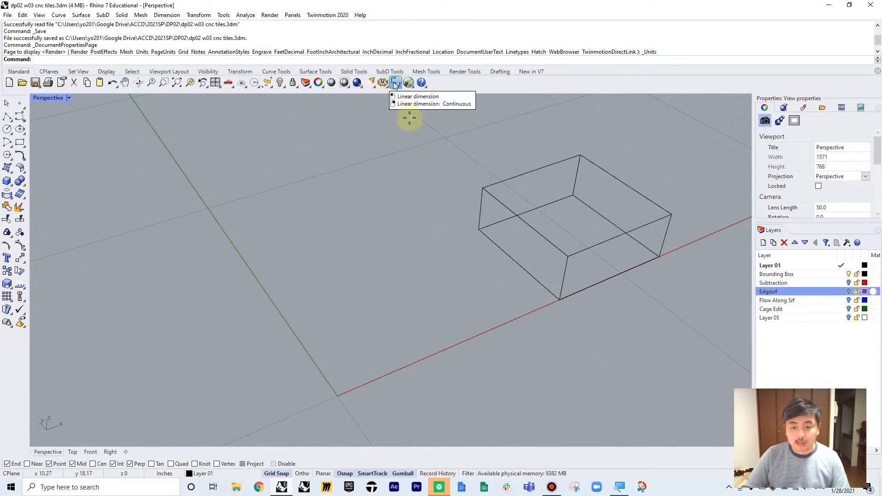
click(560, 299)
click(662, 252)
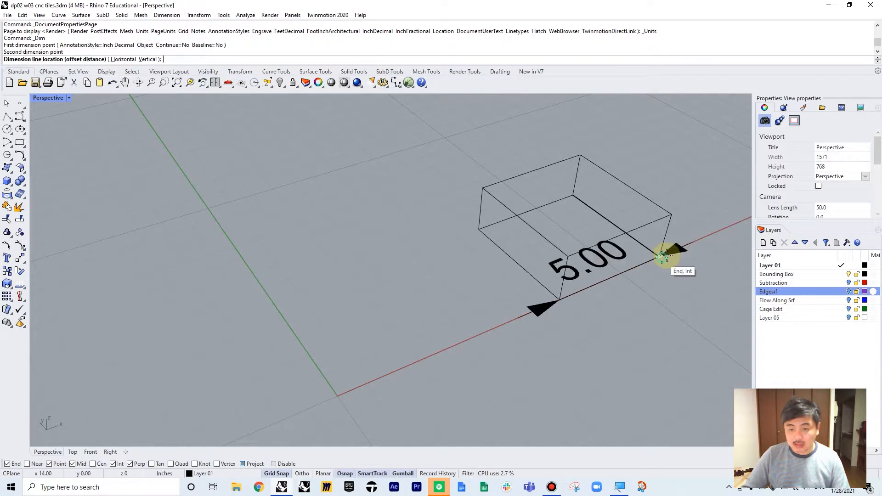
click(689, 250)
Add a second linear dimension along the bounding box's bottom side edge, perpendicular to the X axis.
key(Return)
right_drag(689, 250, 456, 289)
click(454, 281)
click(527, 192)
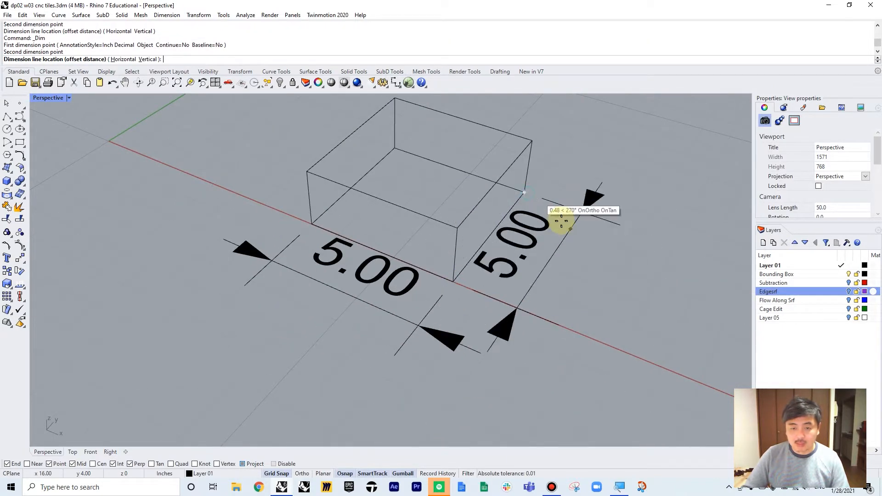
click(561, 216)
Dimension the bounding box's vertical edge in the Right view, placing the dimension line beside the box.
right_drag(532, 211, 405, 132)
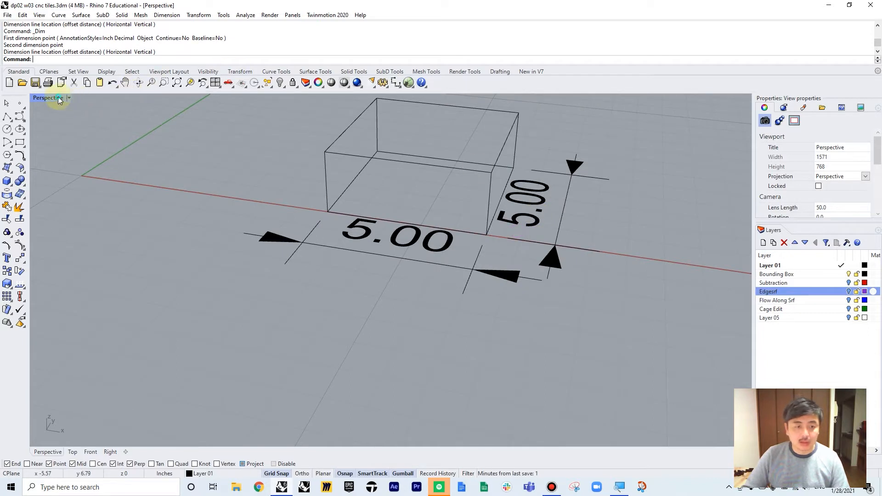
double_click(58, 98)
key(Return)
click(684, 315)
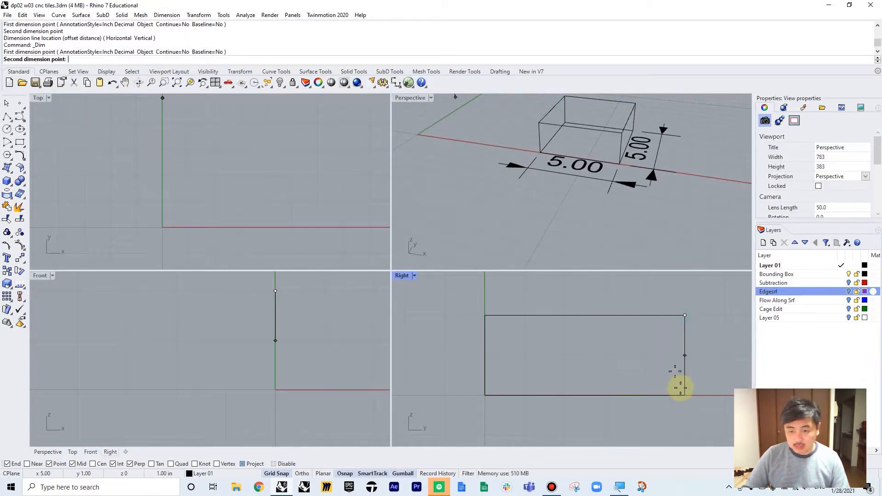
click(684, 395)
right_drag(728, 370, 575, 375)
click(620, 373)
scroll(631, 325, down, 8)
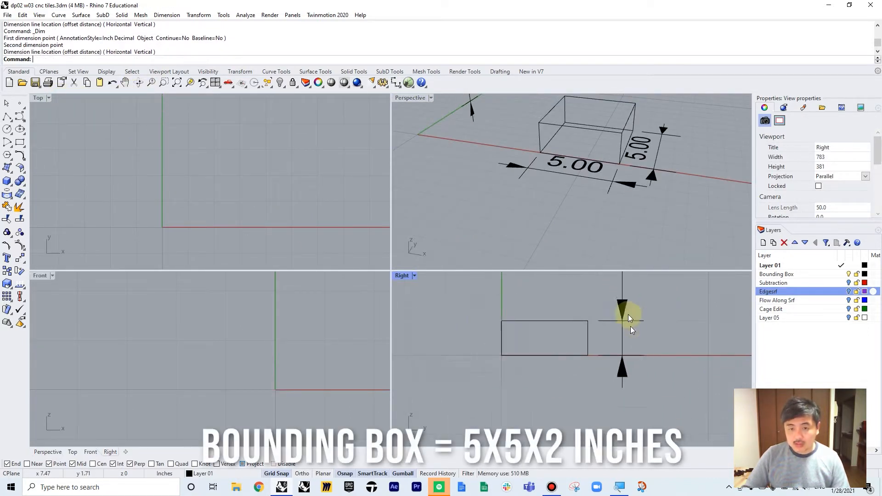
Move the height dimension over to the bounding box in the Perspective view and maximize that view.
right_drag(551, 206, 519, 151)
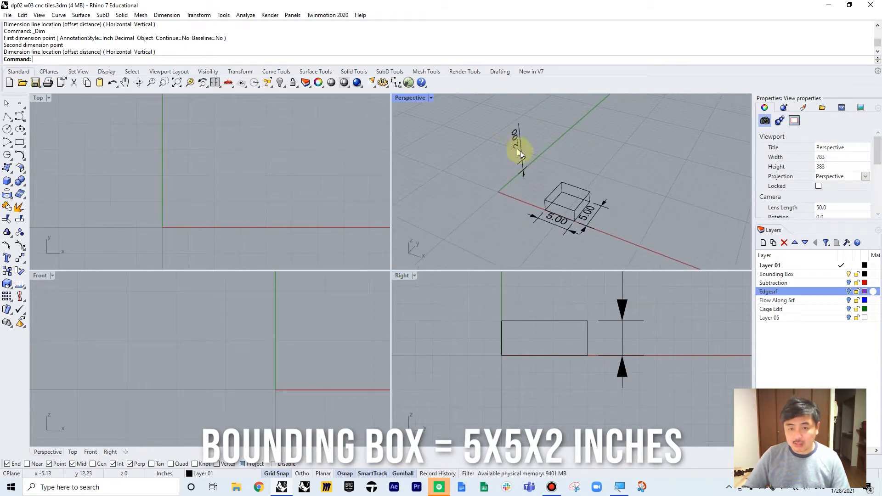
click(519, 151)
drag(549, 158, 617, 183)
click(653, 168)
right_drag(593, 220, 646, 260)
scroll(629, 217, up, 5)
double_click(410, 97)
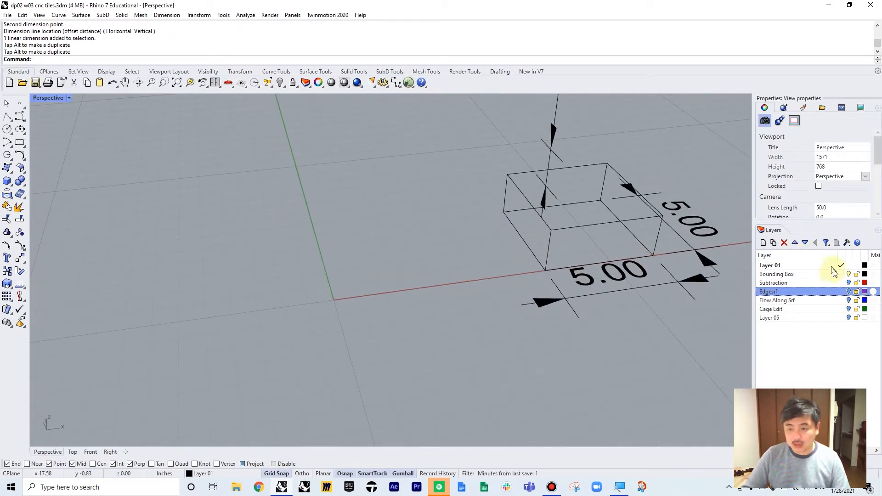
Make the Bounding Box layer current and create a 5 x 5 x 2 inch box with its corner at the origin.
click(843, 275)
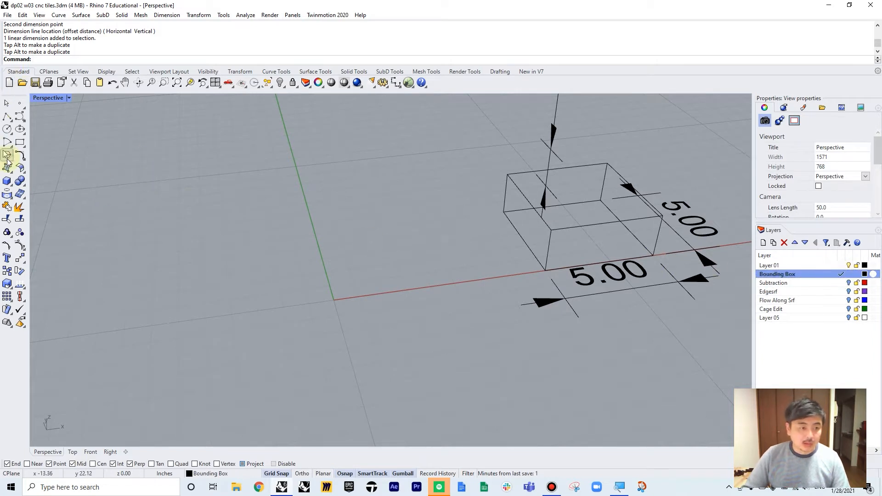
click(7, 182)
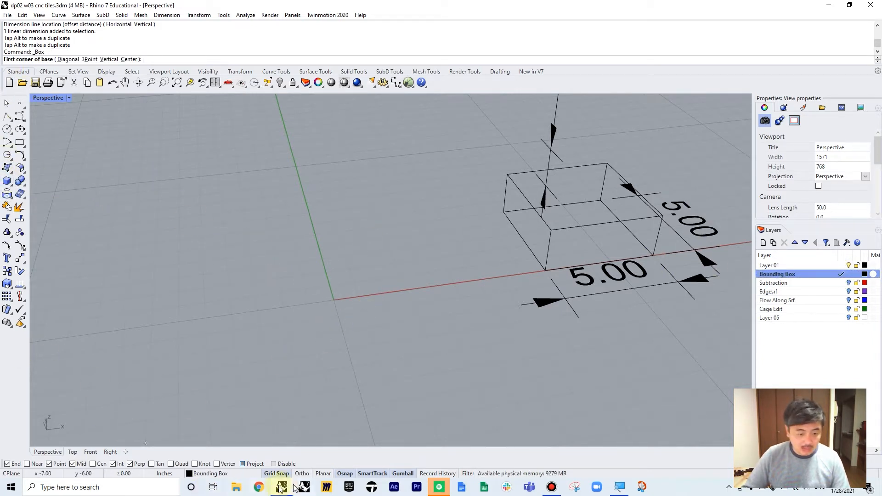
click(335, 298)
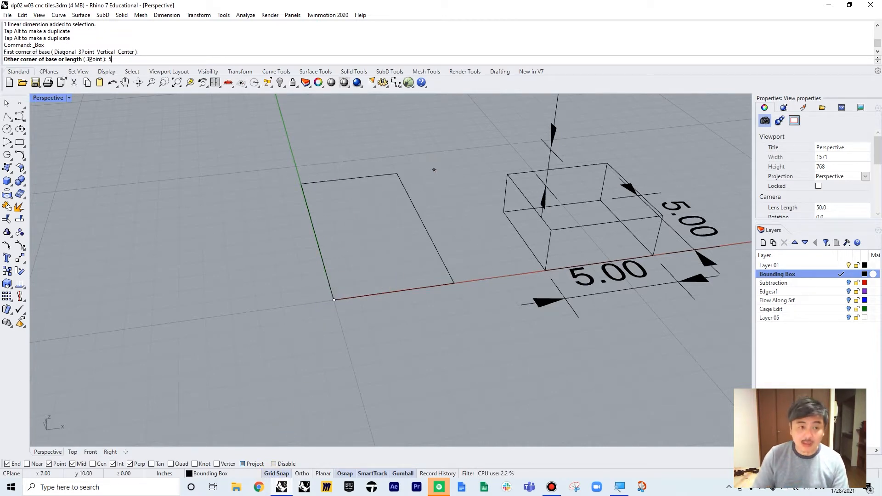
key(Return)
key(Return)
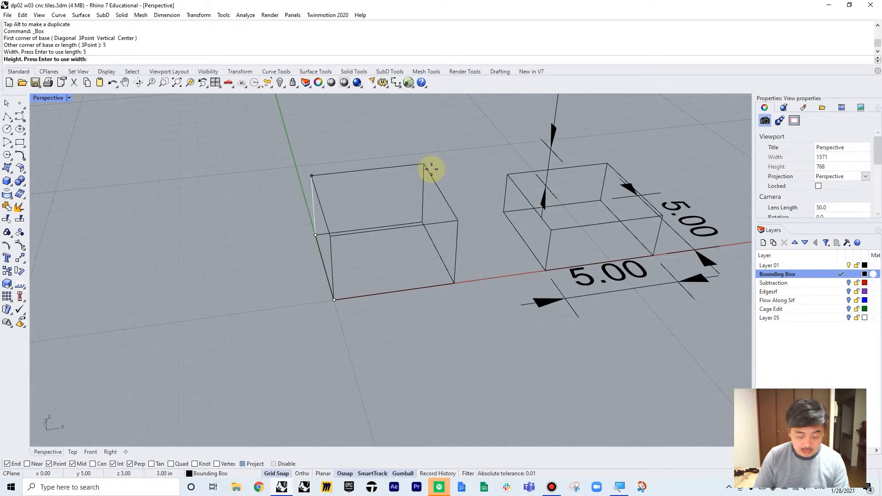
text(2)
key(Return)
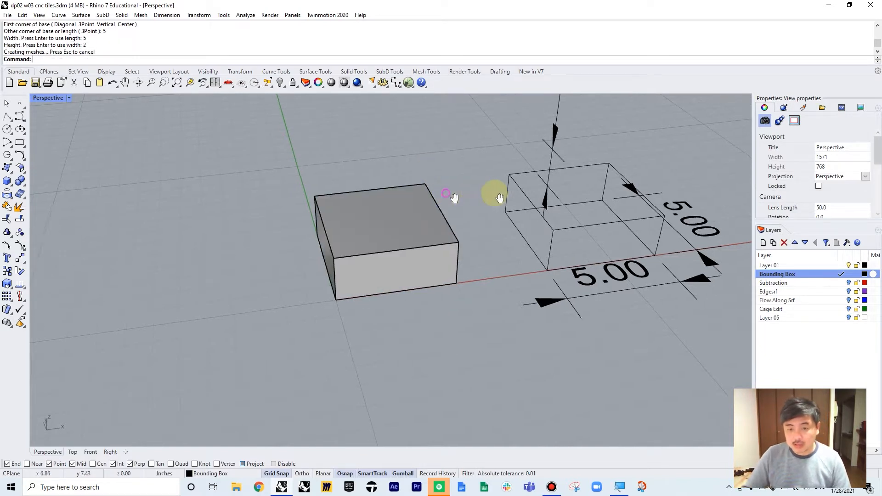
Duplicate all edges of the new solid box as curves with DupEdge.
right_drag(499, 198, 419, 230)
right_drag(510, 195, 518, 220)
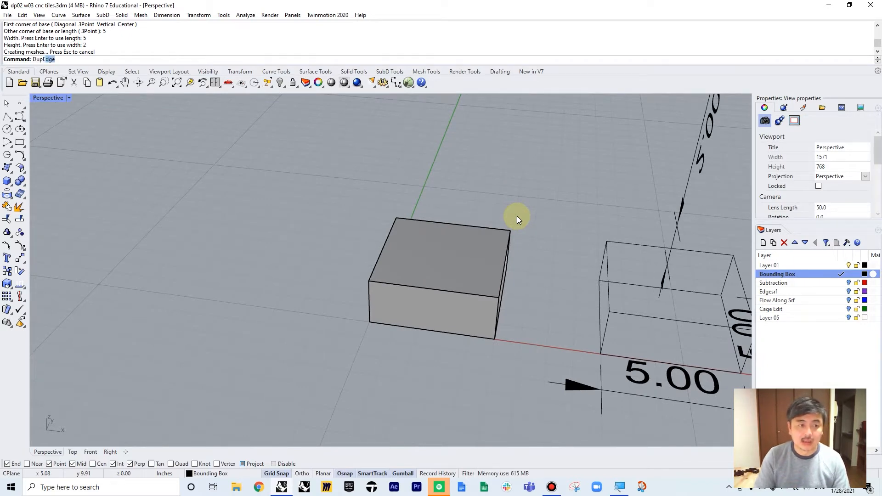
text(Dup)
key(Return)
drag(483, 366, 544, 406)
key(Return)
key(Escape)
right_drag(530, 300, 507, 308)
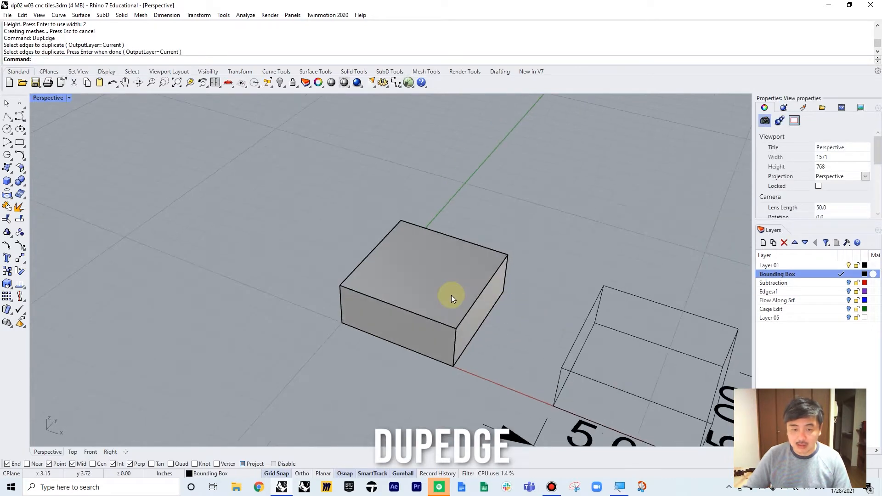
Delete the solid box at the origin and check its duplicated edge curves by selecting individual ones.
click(451, 295)
key(Escape)
right_drag(526, 261, 469, 259)
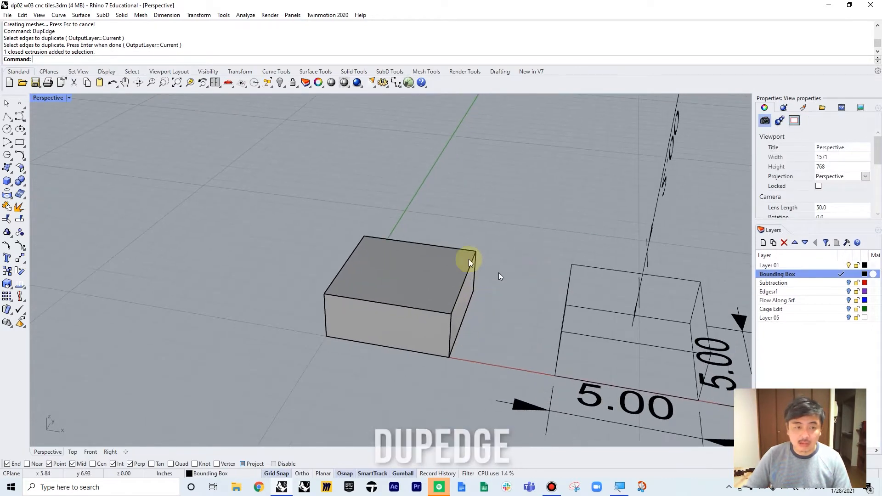
click(461, 297)
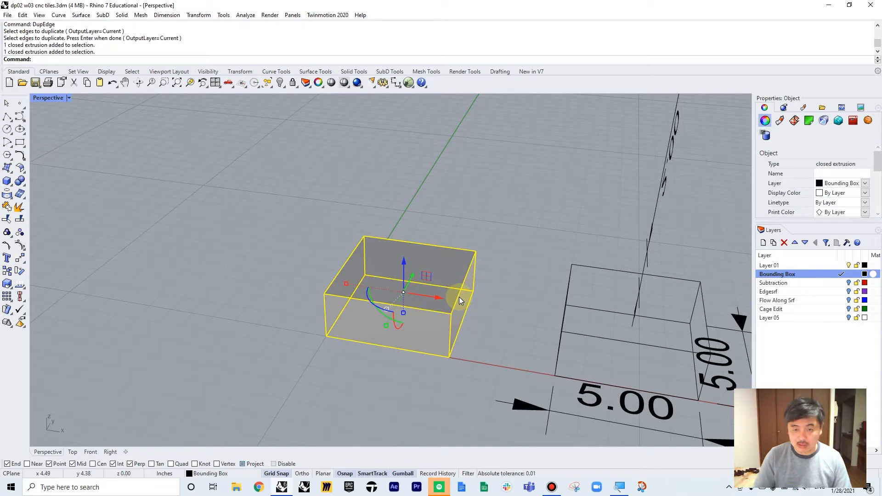
key(Delete)
right_drag(465, 290, 404, 236)
click(407, 236)
click(401, 212)
click(393, 216)
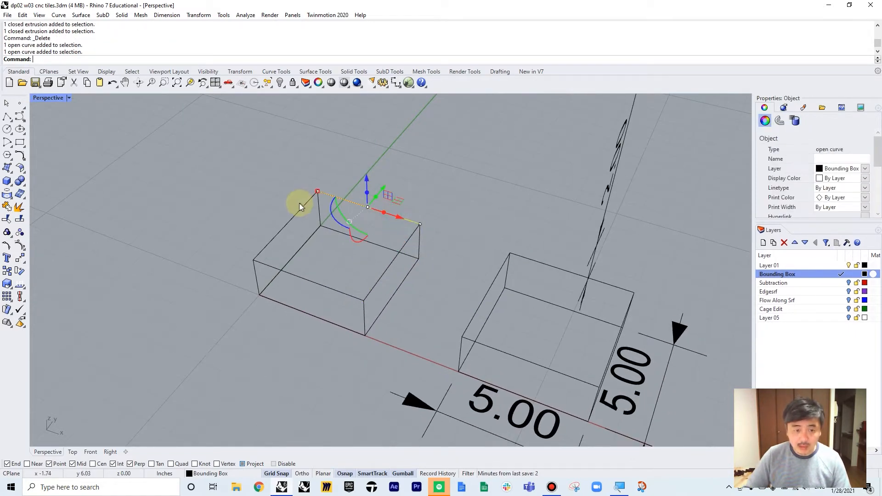
click(300, 201)
Delete the three linear dimensions around the reference bounding box.
click(610, 203)
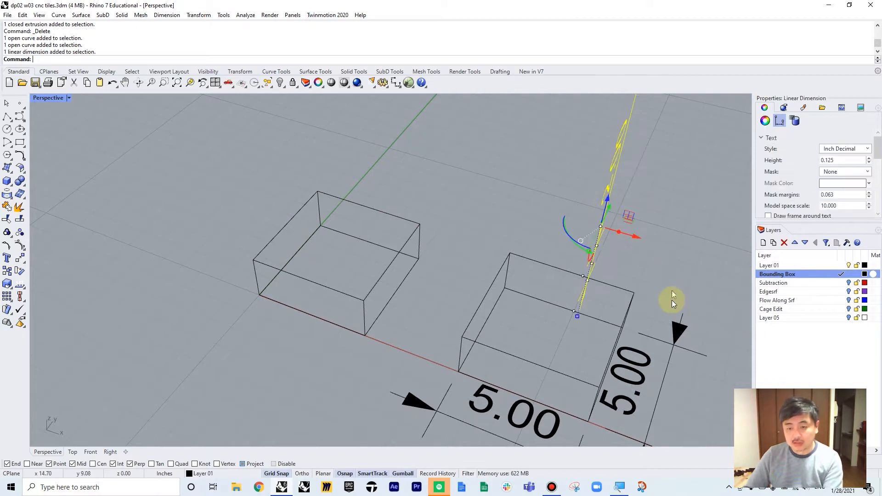
key(Delete)
click(677, 336)
key(Delete)
click(489, 411)
key(Delete)
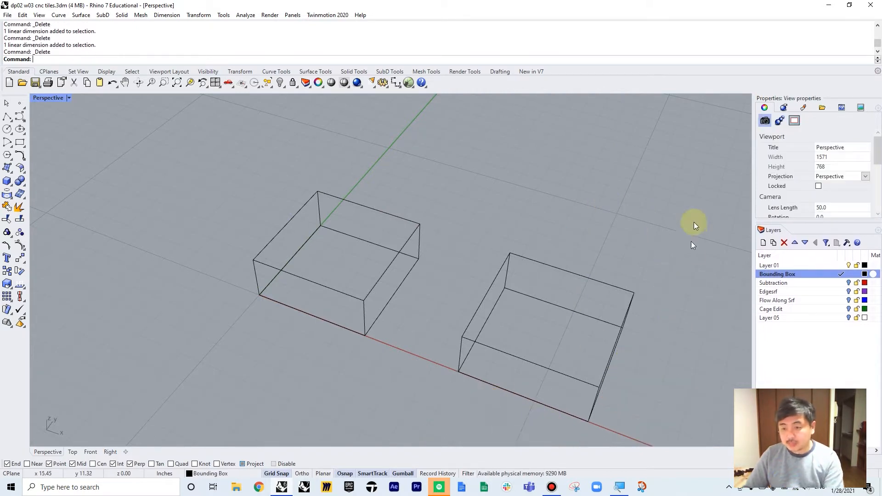
Make the Subtraction layer current and switch the Bounding Box layer off and back on.
right_drag(693, 230, 715, 250)
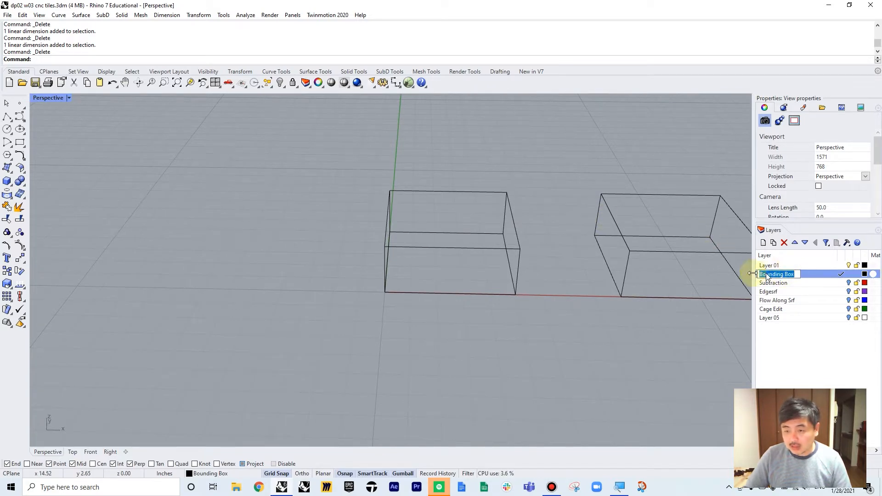
click(843, 283)
click(848, 275)
shift+right_drag(592, 219, 531, 224)
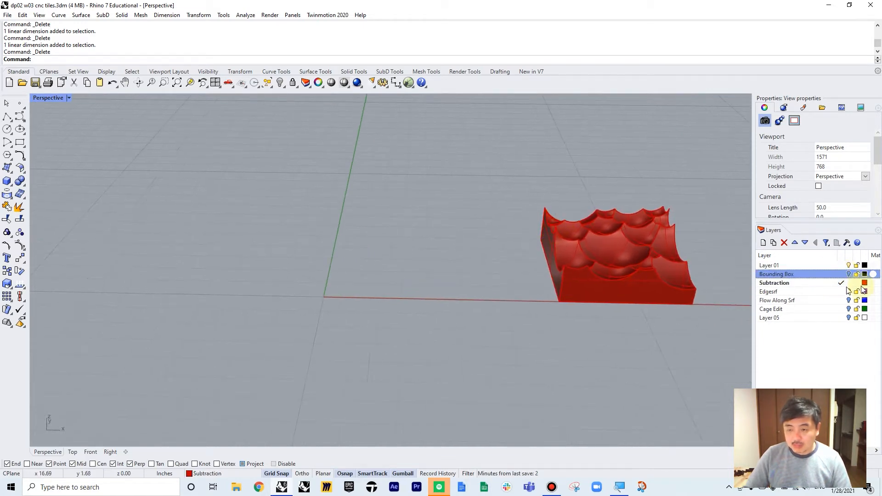
click(848, 275)
Draw a solid box on the Subtraction layer that fills the wireframe at the origin, snapping to its corners.
right_drag(732, 272, 546, 230)
scroll(564, 318, up, 3)
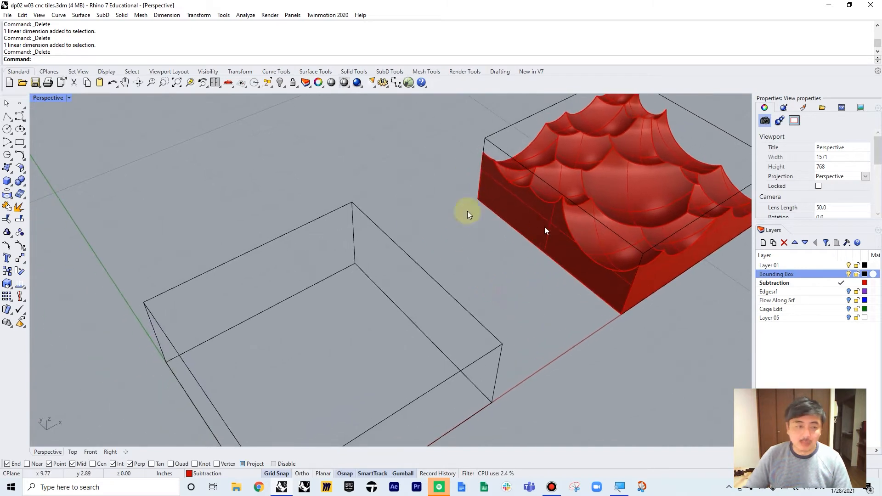
click(8, 182)
right_drag(310, 262, 296, 386)
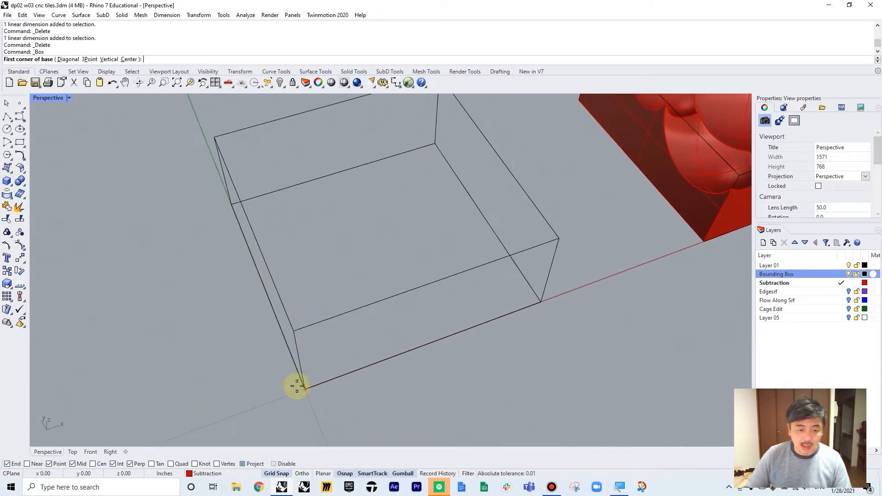
click(296, 386)
right_drag(474, 214, 410, 230)
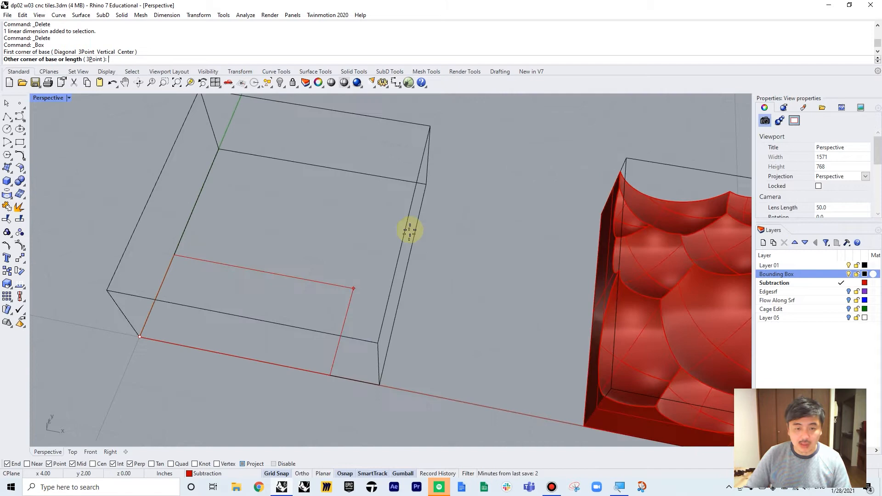
click(423, 187)
right_drag(423, 187, 467, 138)
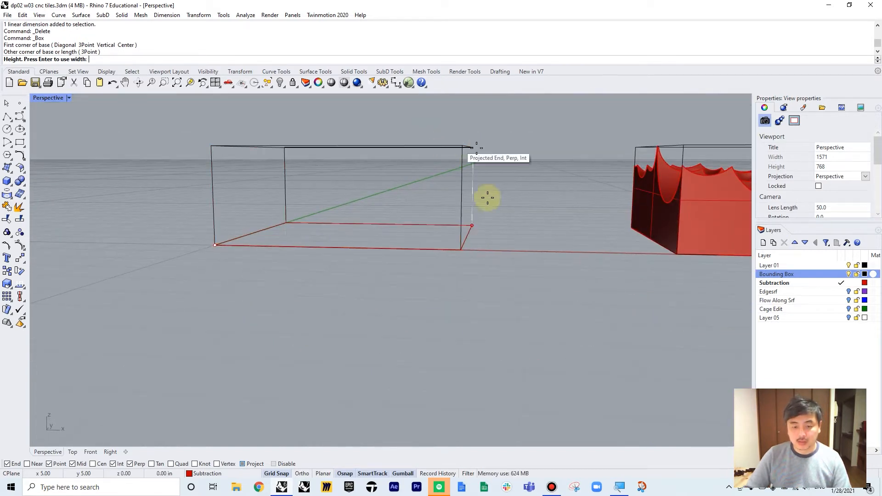
click(451, 144)
With grid snap off, draw a sphere of about 1.44 inches radius in the empty area beside the solid box.
right_drag(486, 142, 248, 144)
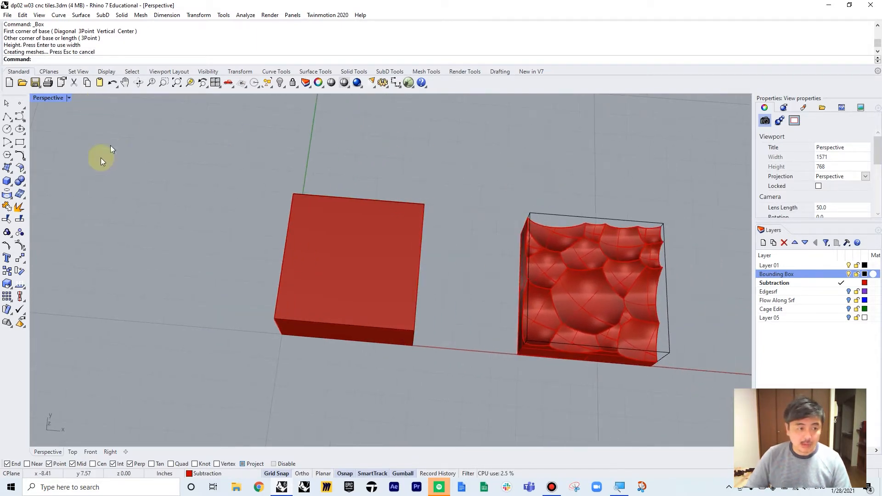
click(13, 186)
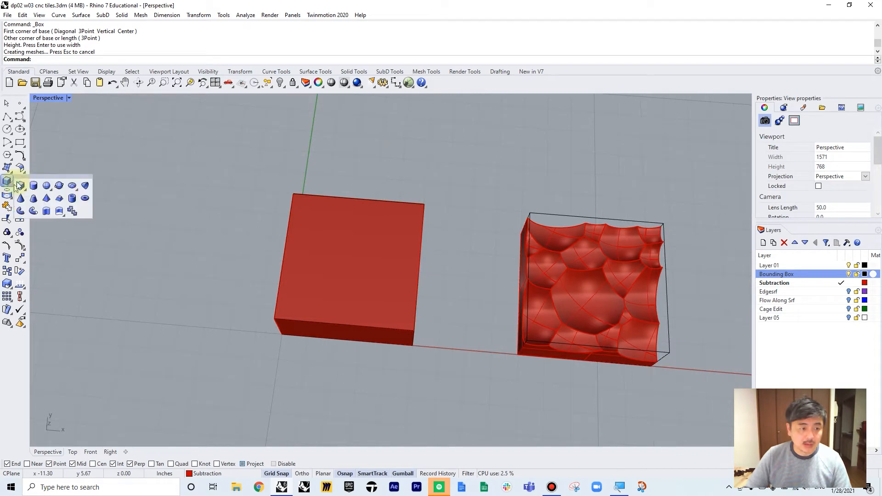
click(47, 186)
shift+right_drag(241, 277, 387, 250)
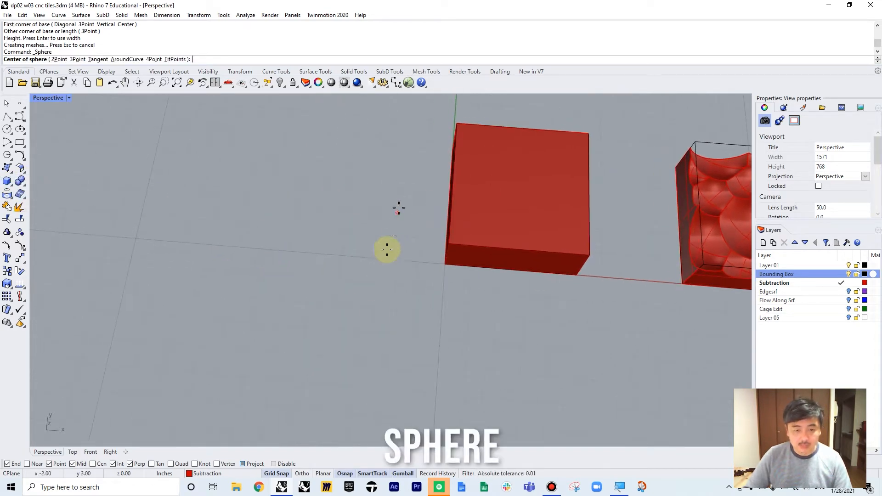
right_drag(389, 196, 398, 231)
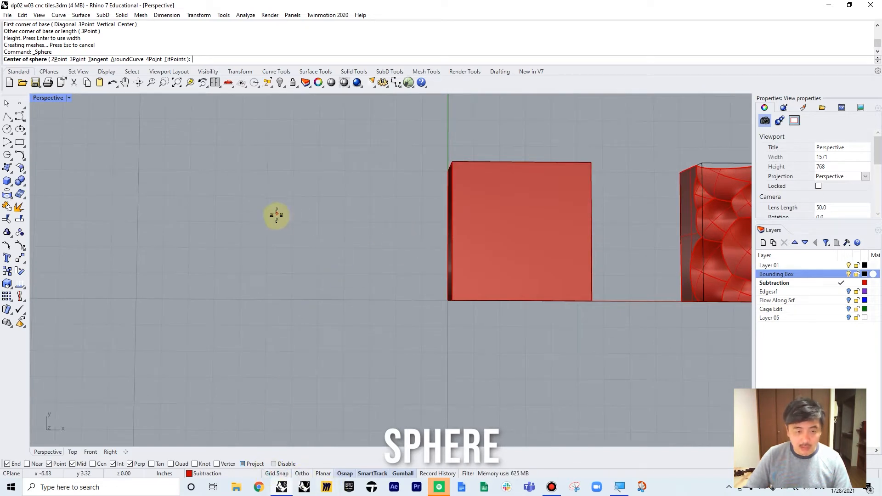
click(269, 216)
click(305, 230)
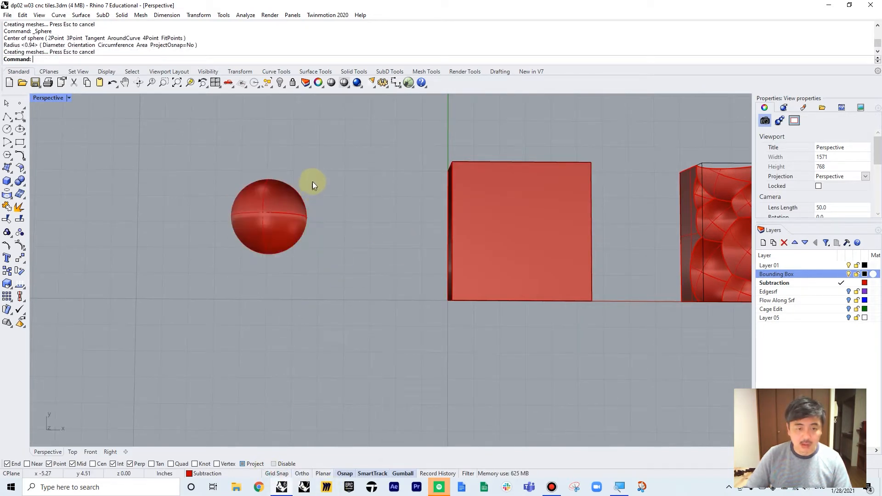
Draw two spheres overlapping the first one's right side, about 1.21 inches radius above and 1.71 inches below.
key(Return)
click(314, 180)
click(342, 188)
key(Return)
click(326, 251)
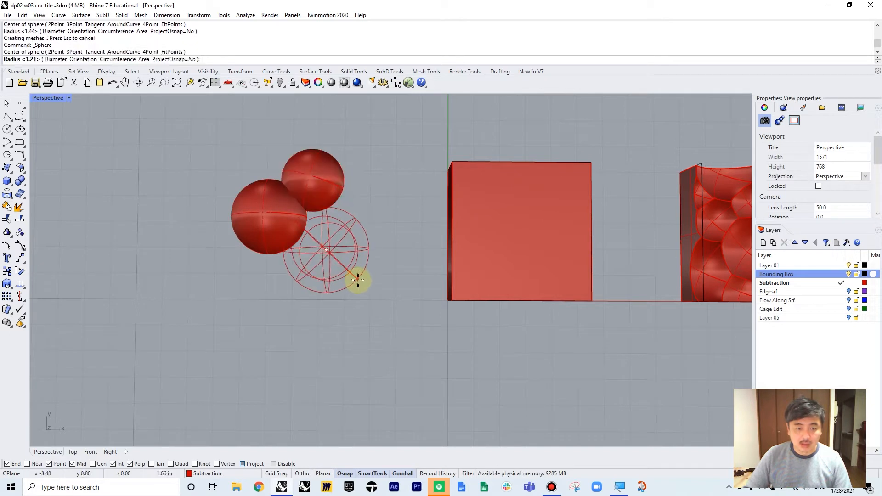
click(358, 277)
Add a sphere of about 1.04 inches radius below the first one and one of about 1.14 inches right of the upper sphere.
key(Return)
click(264, 265)
click(282, 280)
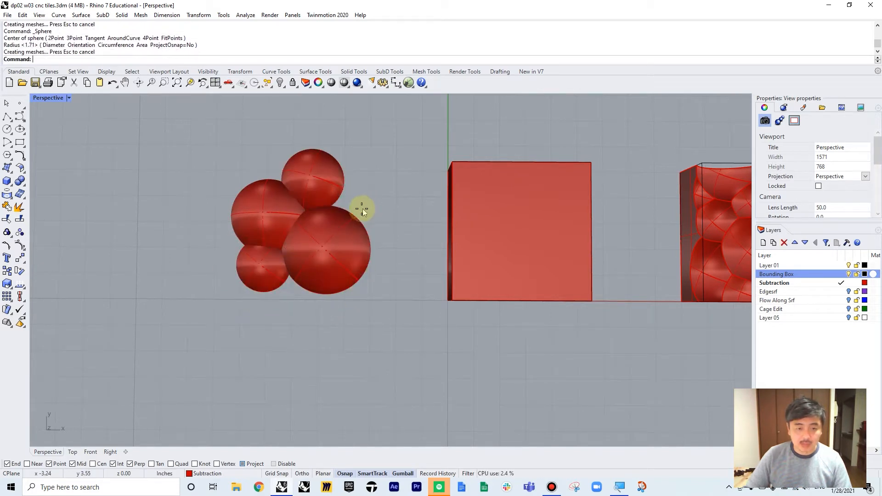
key(Return)
click(361, 202)
click(385, 225)
Extend the cluster down its right side with two more spheres of about 1.21 and 1.28 inches radius.
key(Return)
click(385, 243)
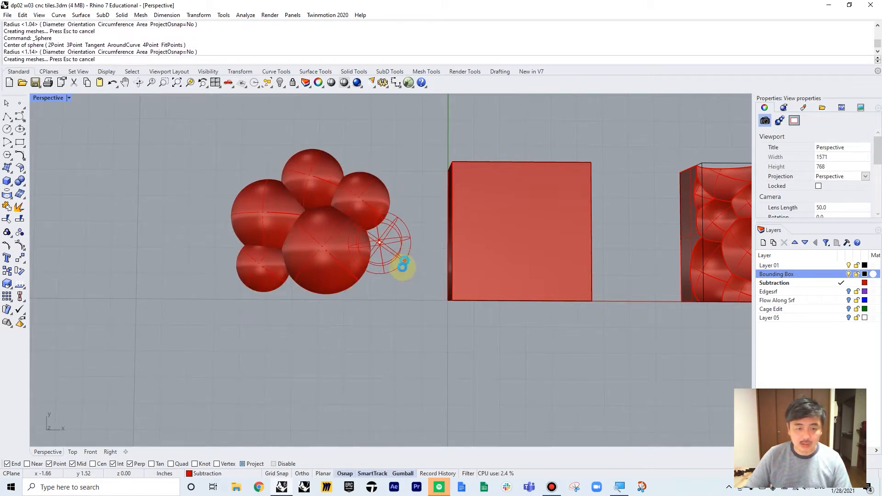
click(403, 260)
key(Return)
click(379, 291)
click(398, 317)
Draw two large spheres along the cluster's upper edge, about 1.67 inches radius at right and 1.87 inches at left.
key(Return)
click(354, 147)
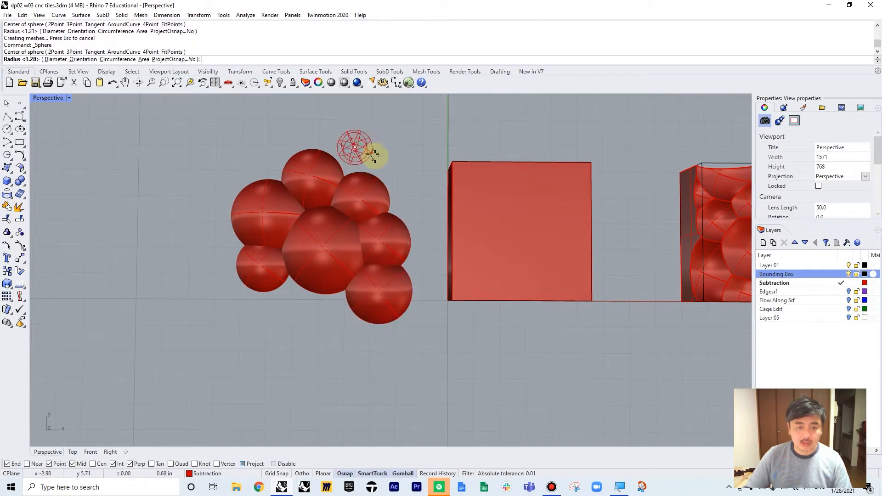
click(390, 174)
key(Return)
click(256, 143)
click(276, 174)
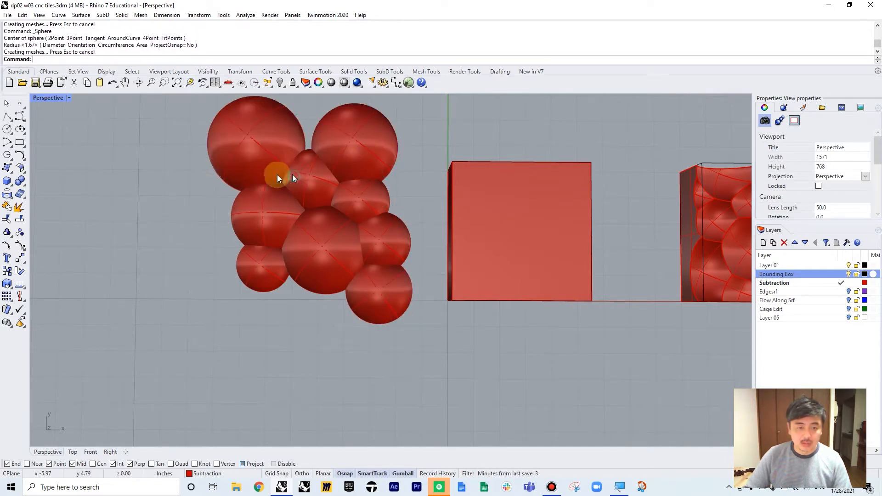
Add two spheres along the cluster's left side, about 1.31 inches radius with one of about 1.67 inches below it.
key(Return)
click(207, 191)
click(238, 206)
key(Return)
click(226, 243)
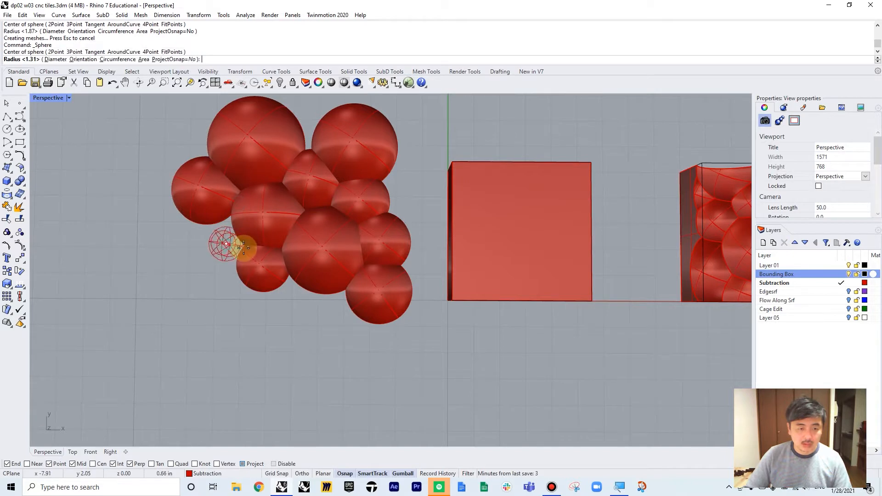
click(257, 257)
Fill the cluster's lower edge from left to right with three spheres of about 1.02, 1.29 and 1.12 inches radius.
key(Return)
click(234, 300)
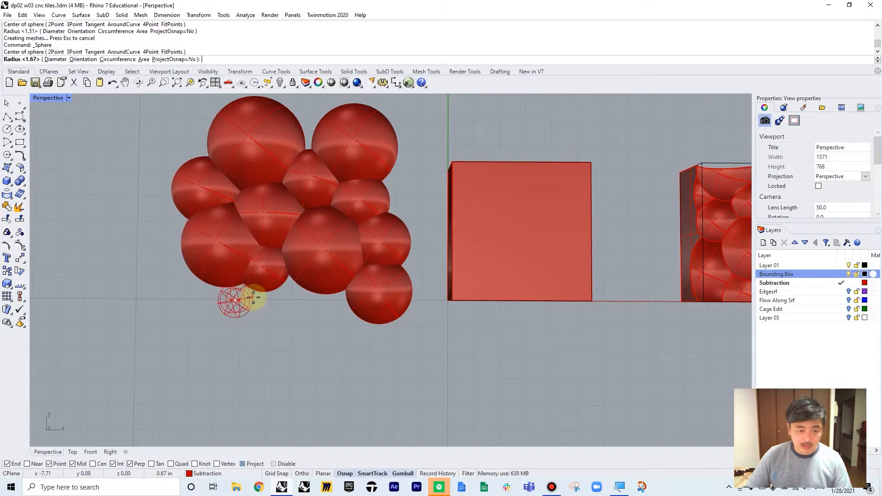
click(263, 299)
key(Return)
click(291, 299)
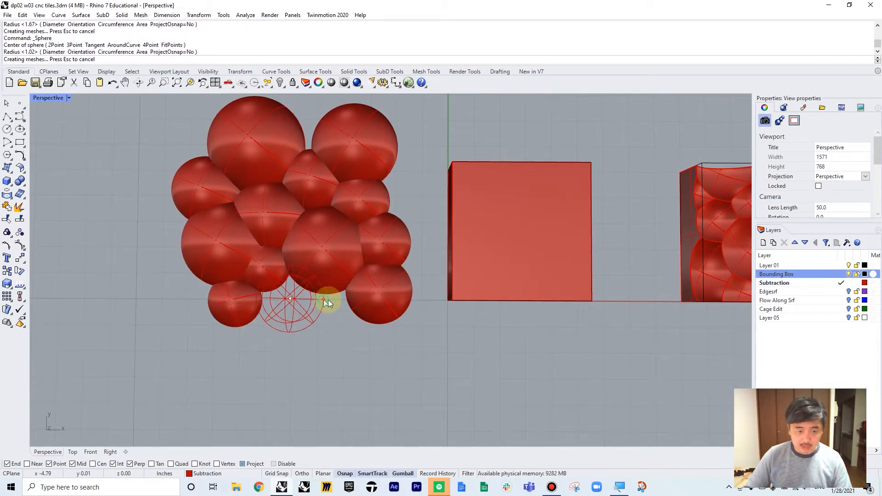
click(328, 300)
key(Return)
click(338, 306)
click(361, 311)
Add spheres of about 0.86 and 1.05 inches radius on the cluster's right edge and another between the two large upper spheres.
key(Return)
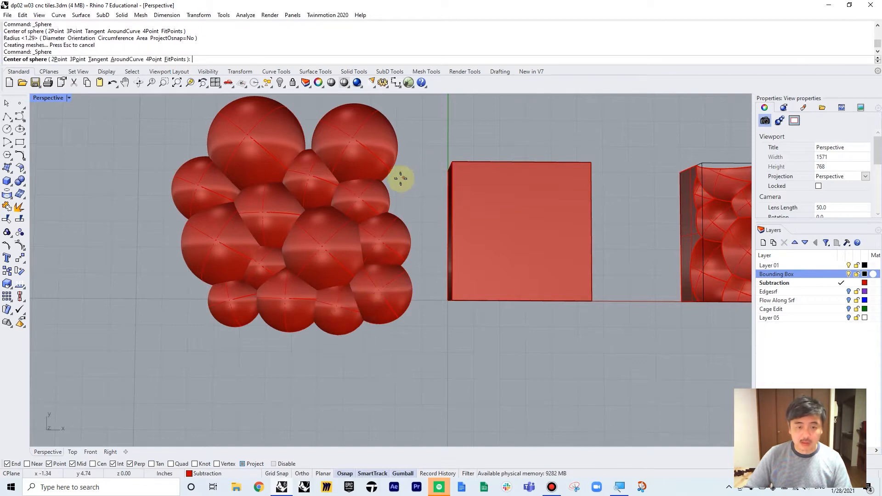
click(394, 185)
click(413, 194)
key(Return)
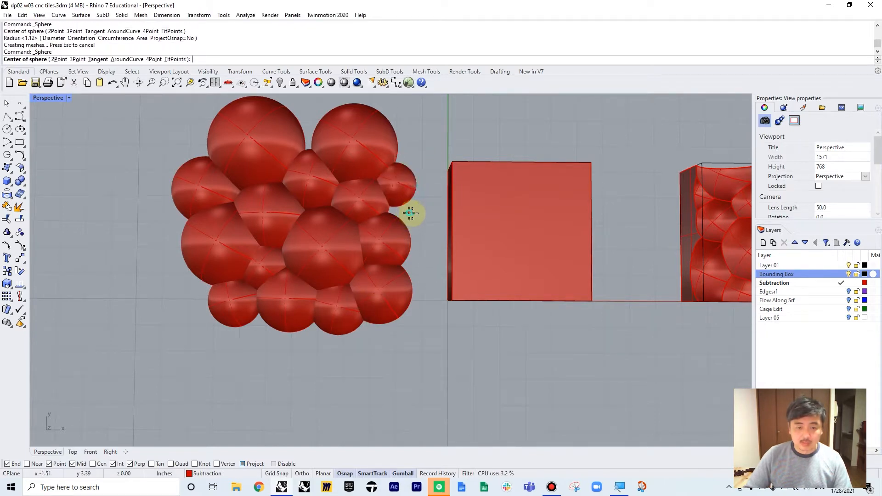
click(411, 212)
click(428, 232)
key(Return)
click(305, 125)
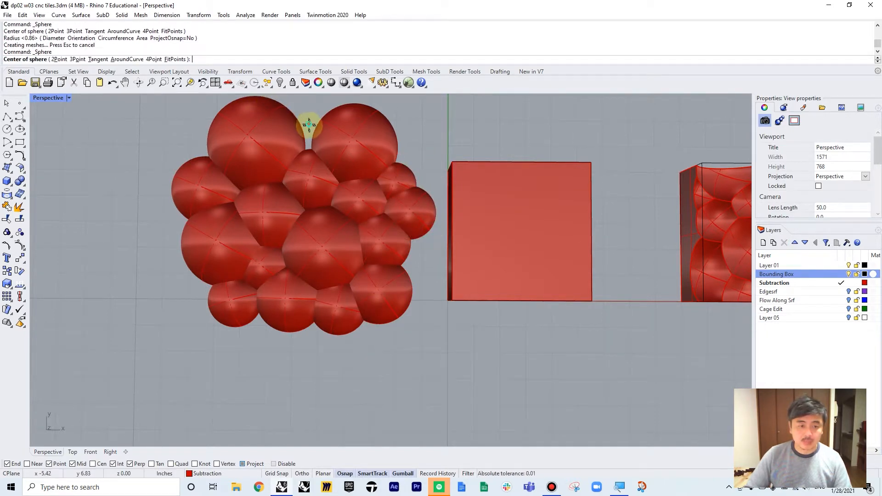
click(331, 142)
Select all 17 spheres and move them along the X axis until they cover the solid box.
scroll(428, 161, down, 6)
shift+right_drag(428, 161, 486, 158)
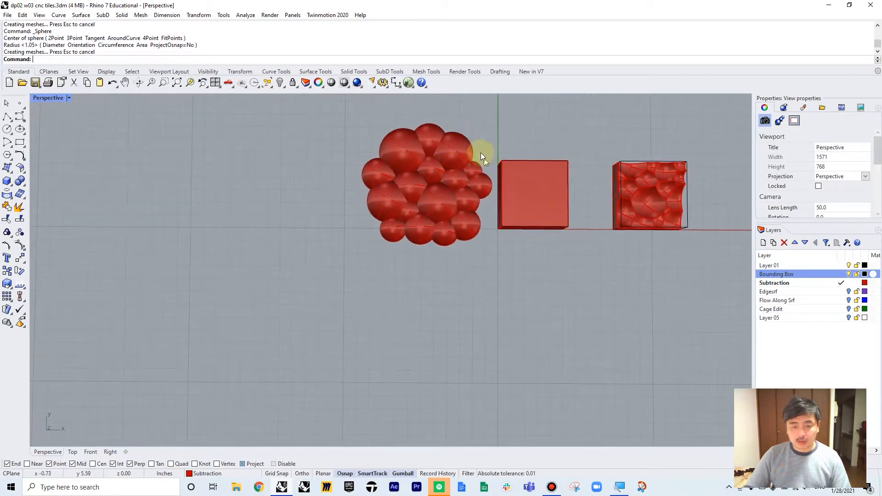
drag(474, 122, 321, 293)
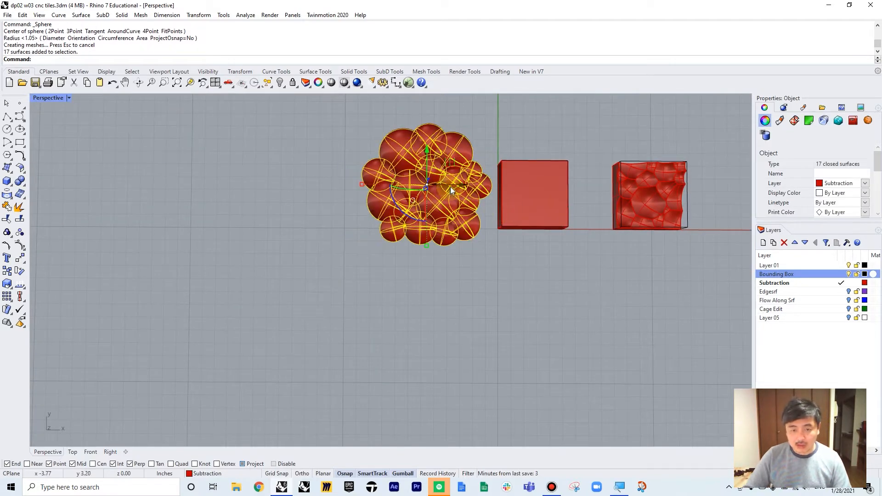
drag(451, 190, 560, 191)
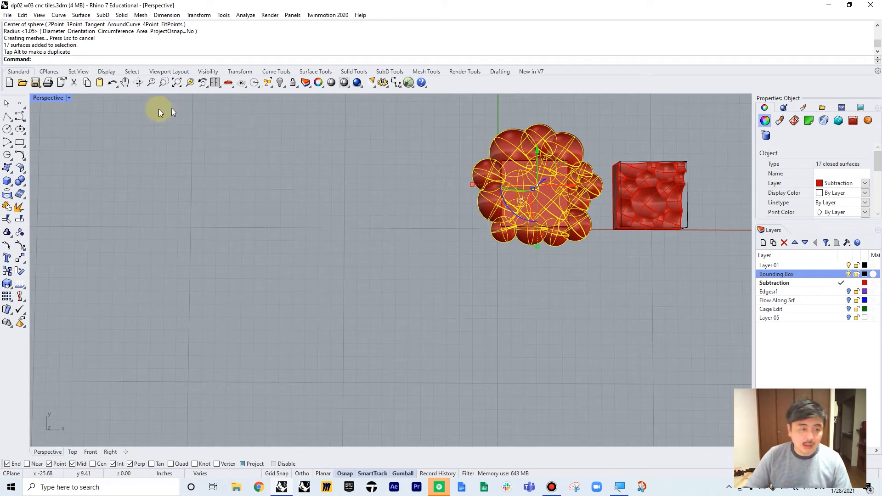
Raise the selected spheres vertically until their centres sit near the top face of the solid box.
double_click(52, 98)
double_click(400, 98)
right_drag(420, 121, 484, 195)
text(ZSA)
key(Return)
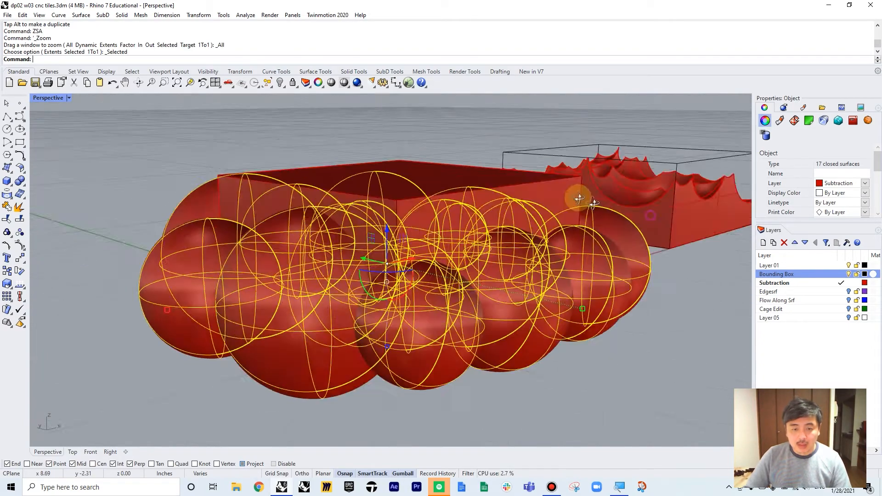
shift+right_drag(377, 198, 439, 191)
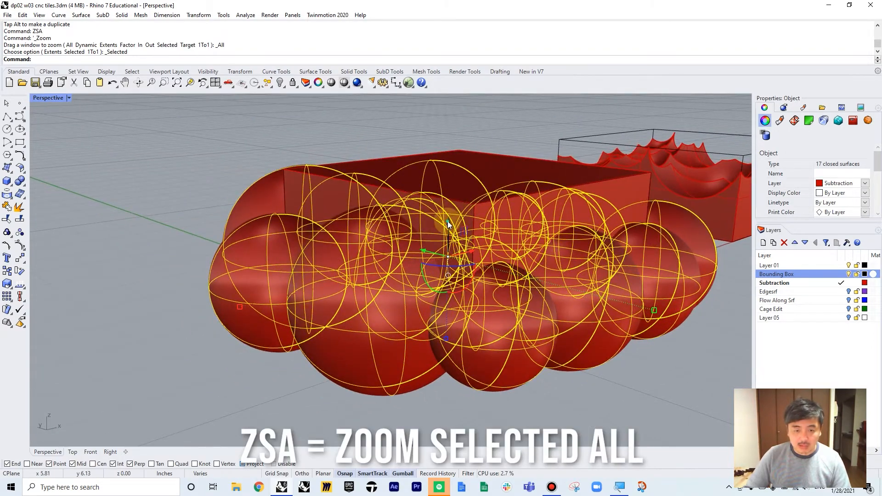
right_drag(447, 224, 391, 287)
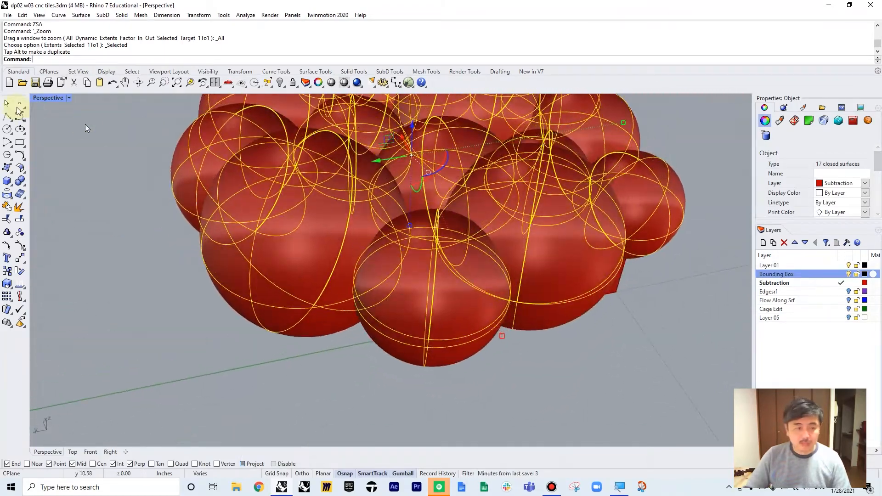
Scale the sphere cluster down uniformly in 3D and shift it in plan so it still covers the whole box.
double_click(48, 98)
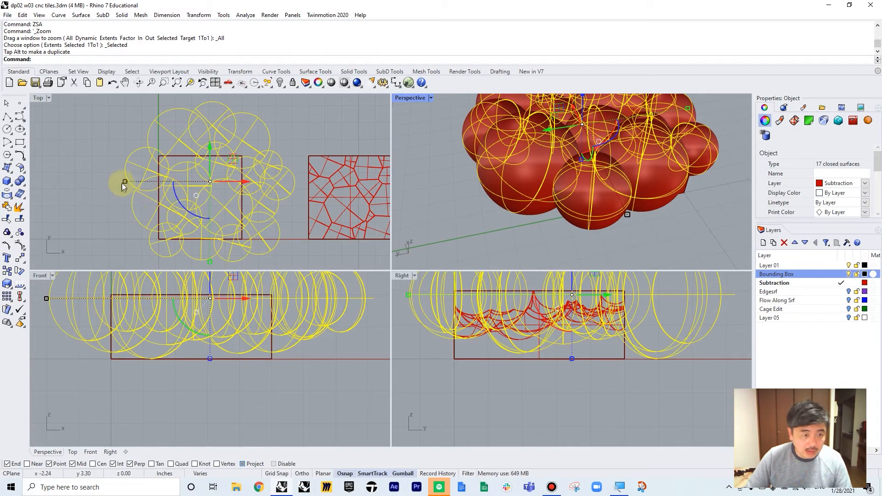
drag(122, 183, 139, 182)
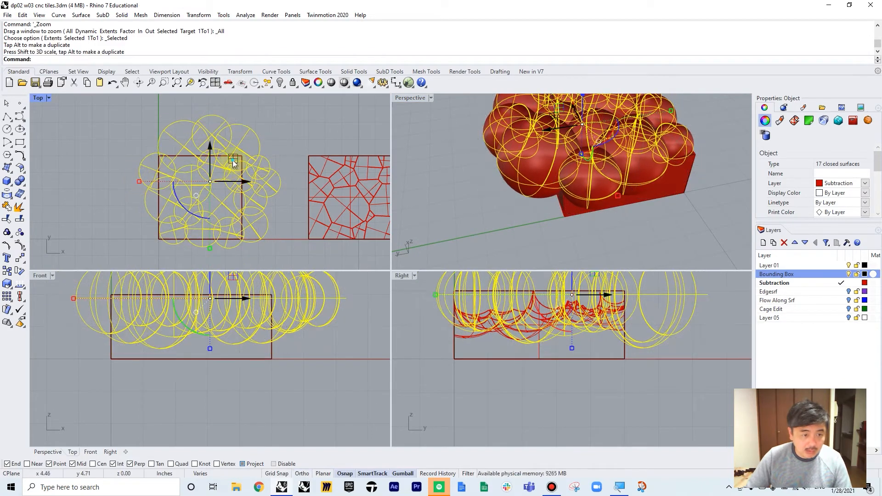
drag(233, 163, 223, 176)
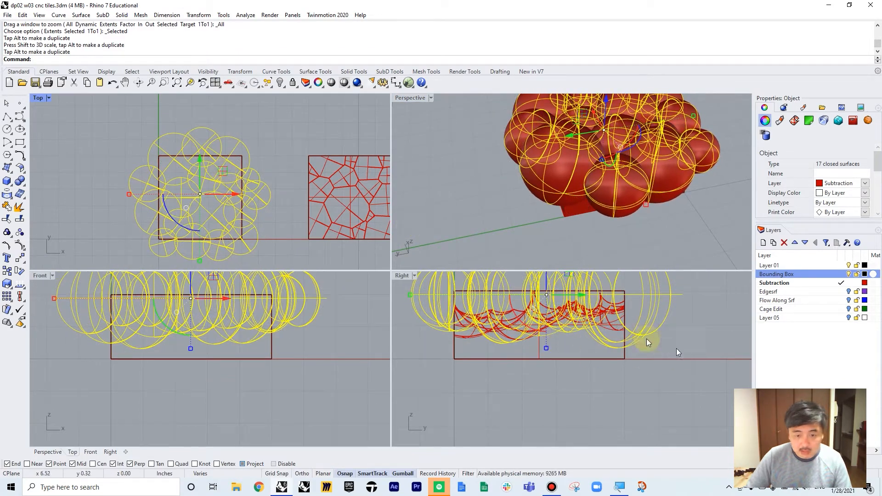
Check the spheres against the box in side elevation and raise them slightly to bring their centres to its top face.
right_drag(575, 350, 601, 374)
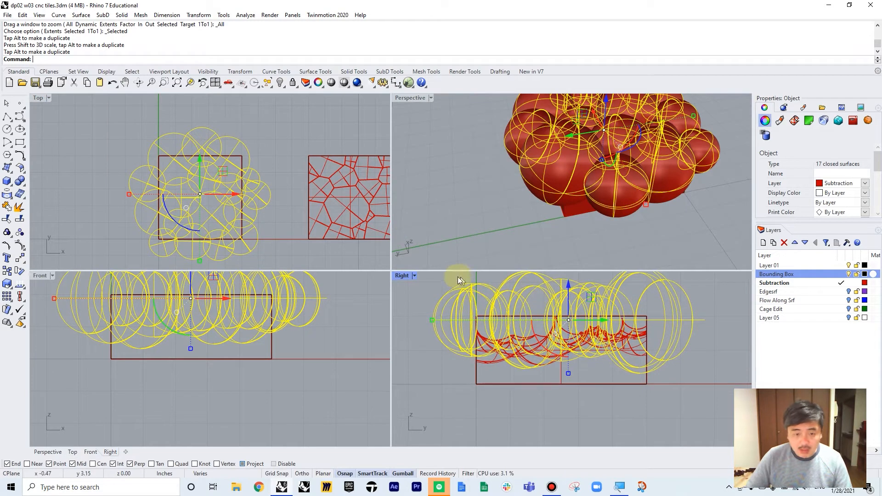
double_click(403, 276)
right_drag(550, 217, 605, 258)
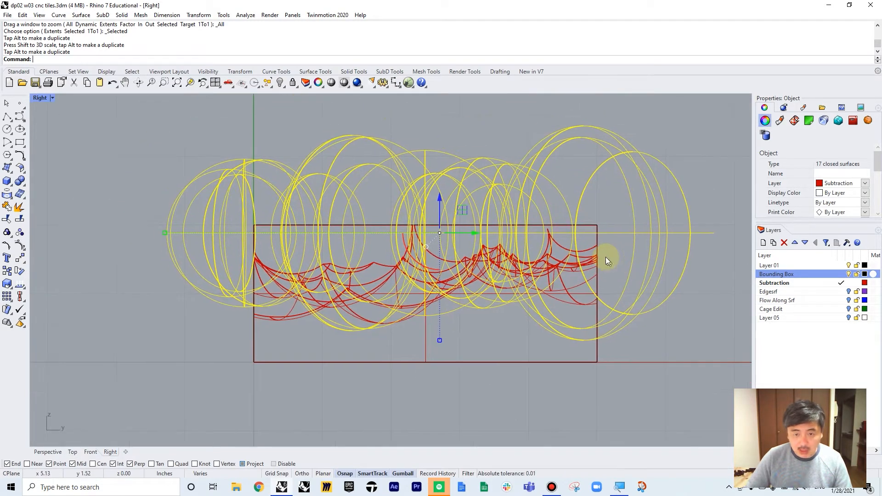
double_click(40, 98)
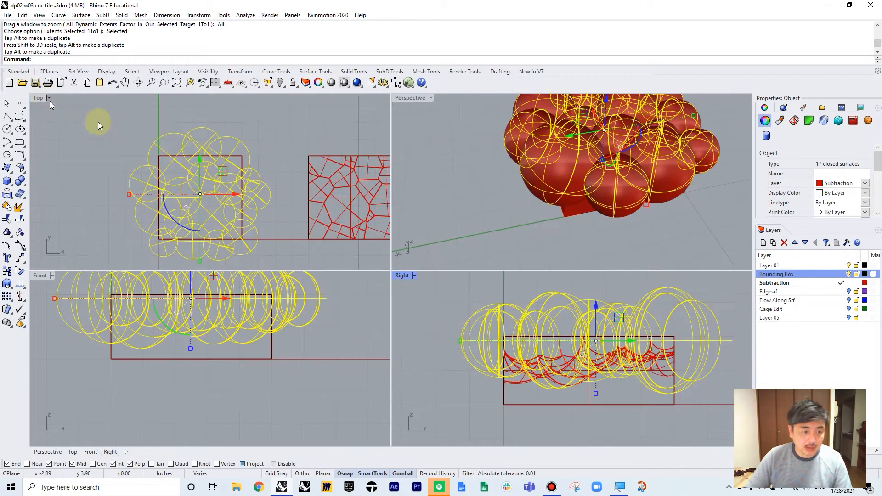
right_drag(258, 273, 371, 361)
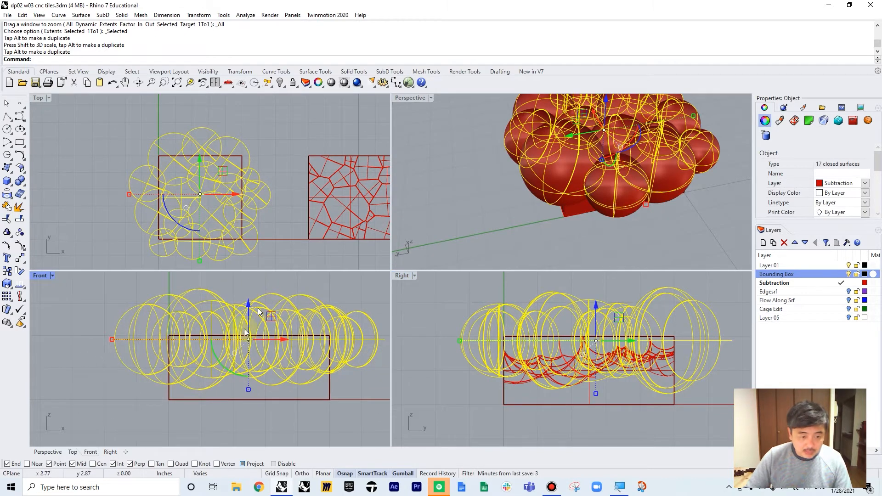
scroll(246, 331, up, 2)
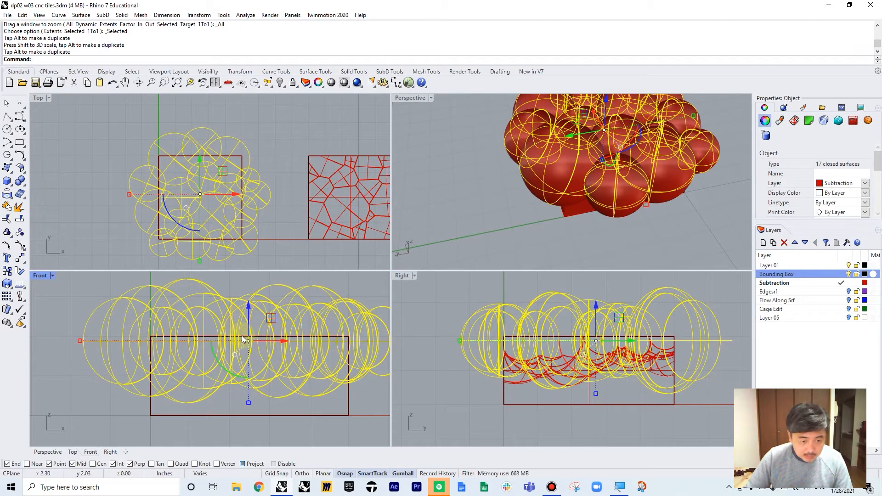
drag(246, 340, 248, 302)
scroll(153, 345, up, 8)
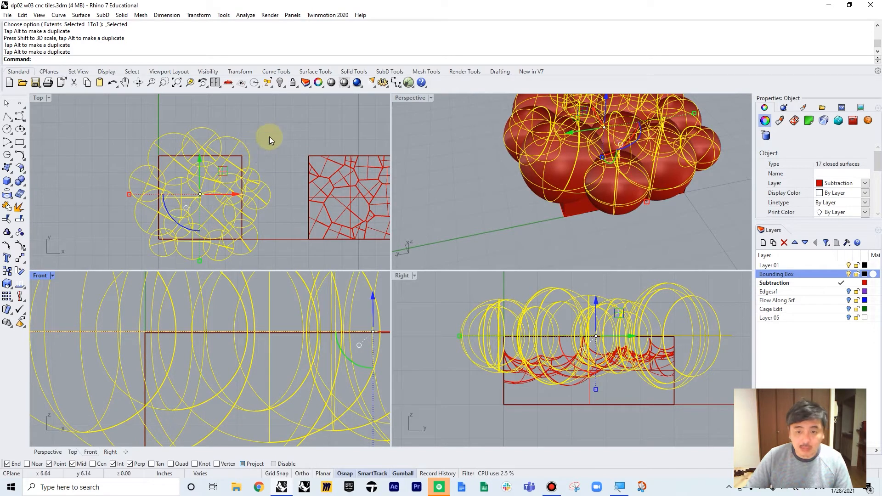
Subtract all the spheres from the solid box with BooleanDifference, deleting the input objects.
click(675, 214)
right_drag(674, 215, 577, 177)
click(535, 412)
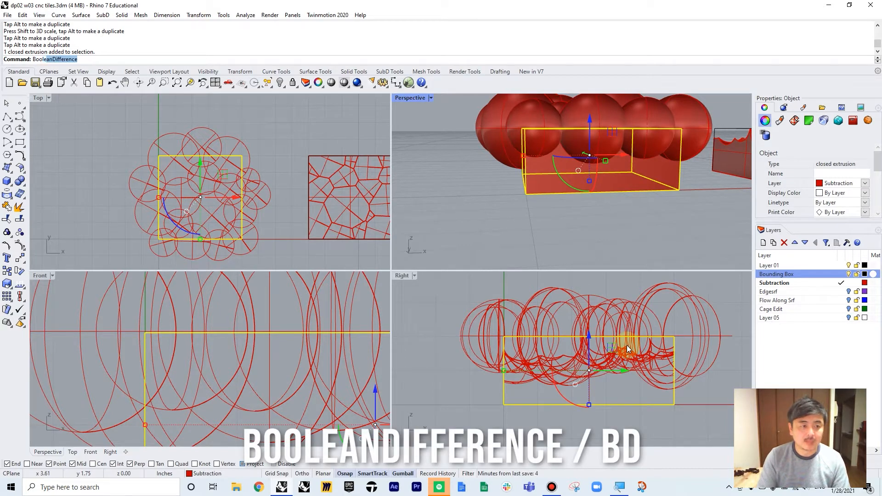
key(Return)
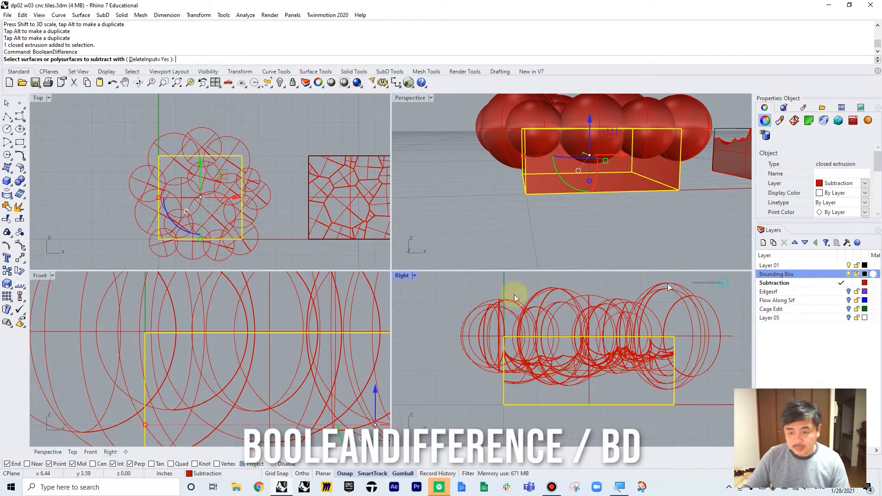
drag(424, 322, 425, 323)
right_click(644, 229)
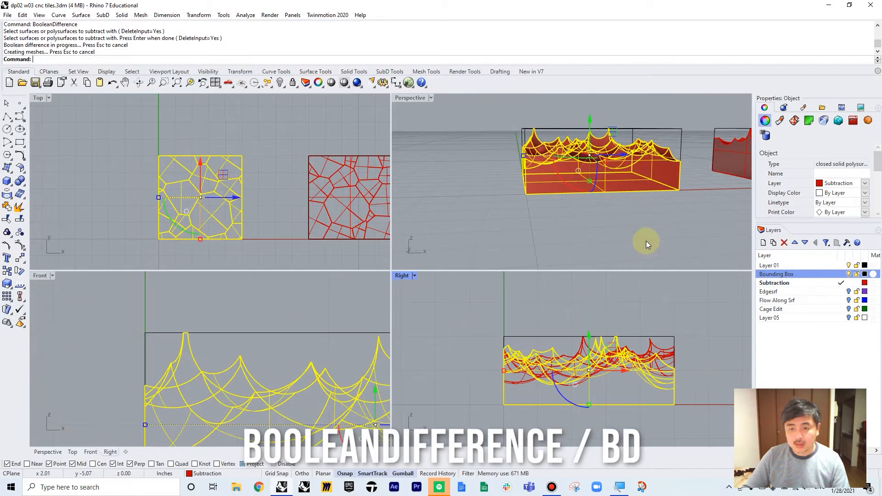
Examine the carved tile from several angles and check its object type in the object properties.
right_drag(643, 224, 513, 115)
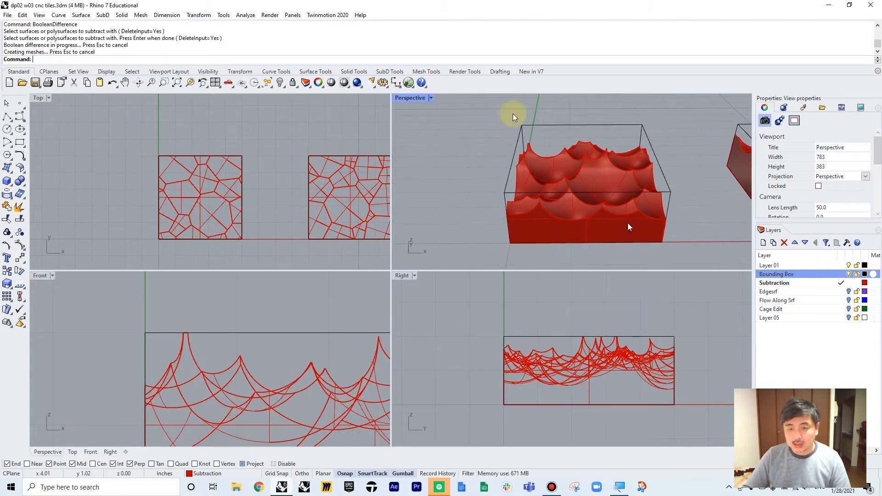
double_click(410, 98)
right_drag(480, 227, 484, 260)
click(566, 263)
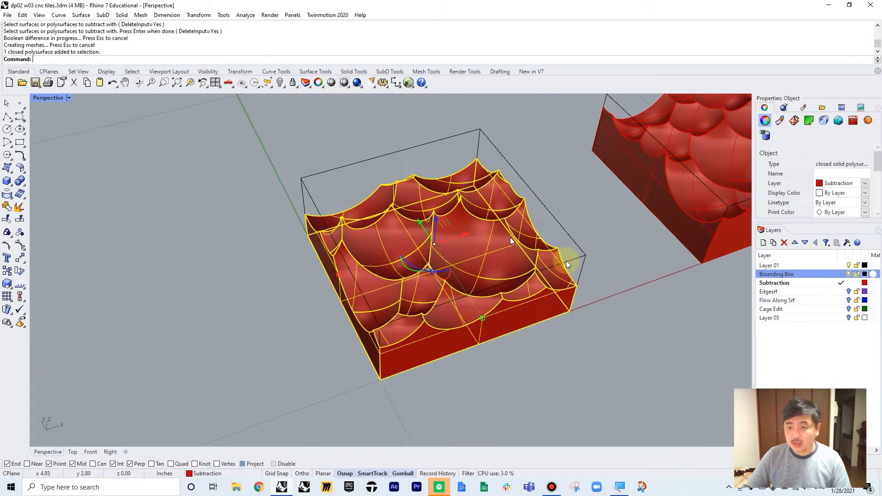
shift+right_drag(532, 274, 494, 275)
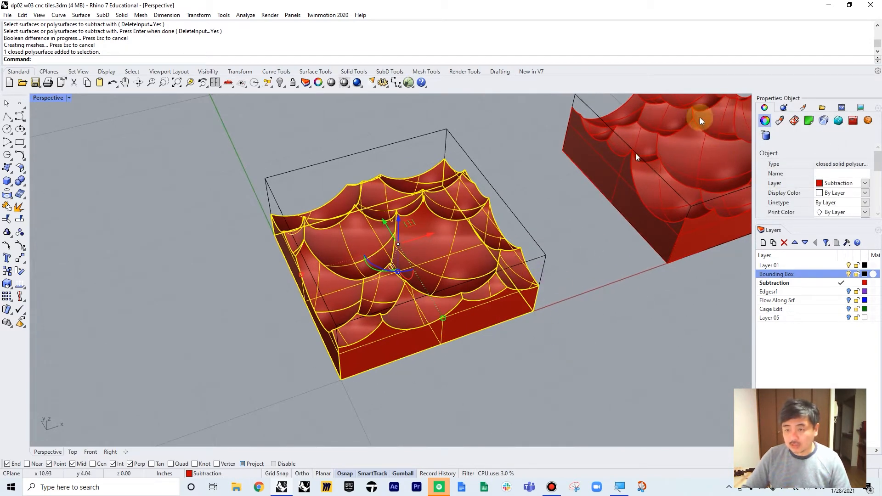
drag(753, 161, 725, 160)
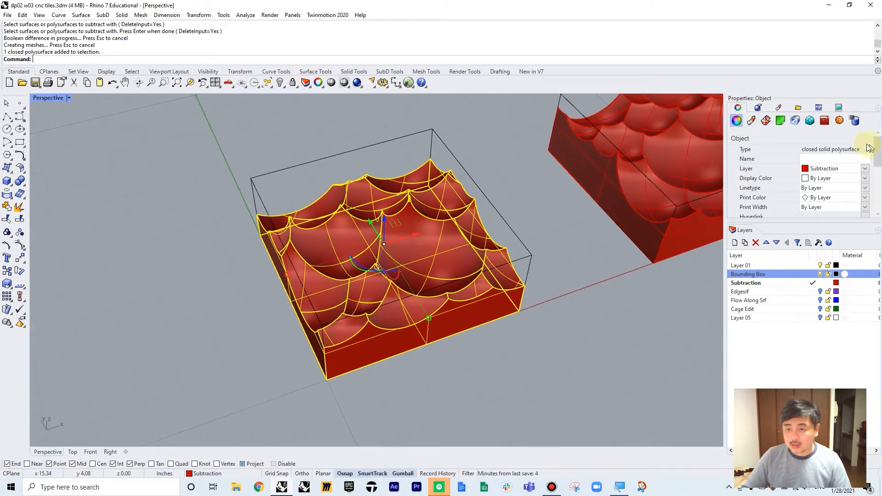
click(501, 200)
click(458, 201)
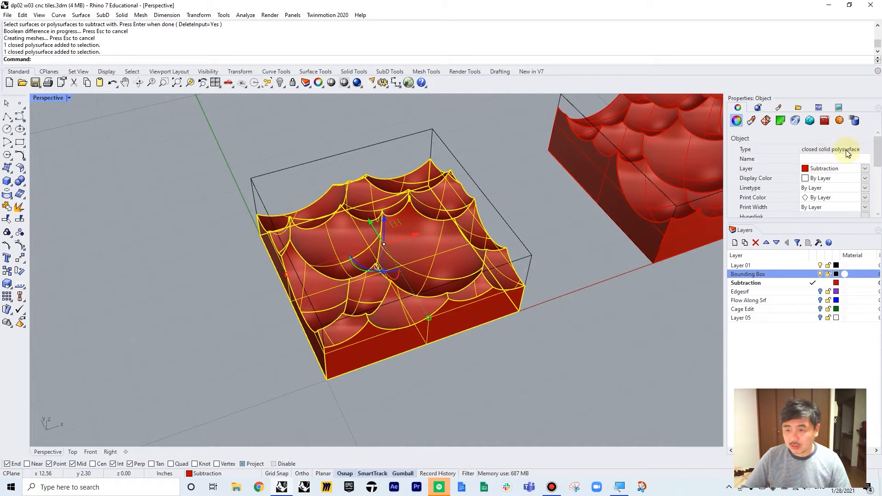
click(552, 231)
right_drag(565, 266, 465, 261)
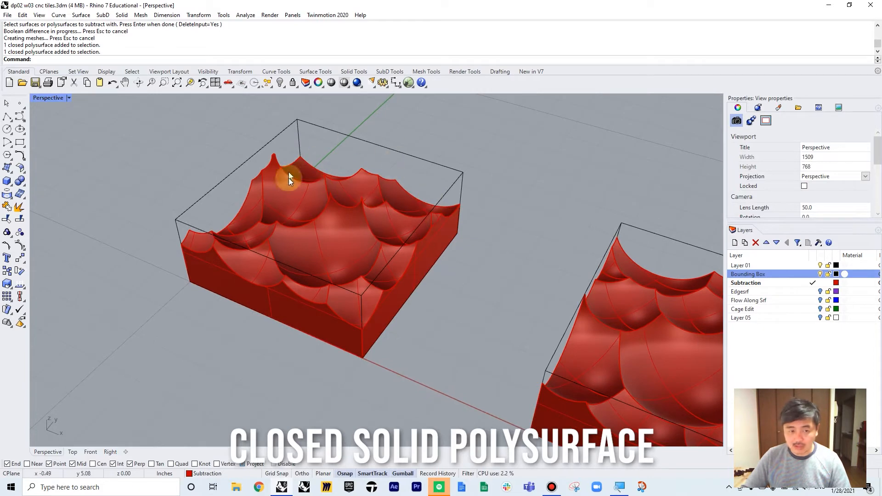
Make the Edgesrf layer current, hide the Subtraction layer, and examine the finished scalloped surfaces in the second box.
right_drag(288, 178, 345, 214)
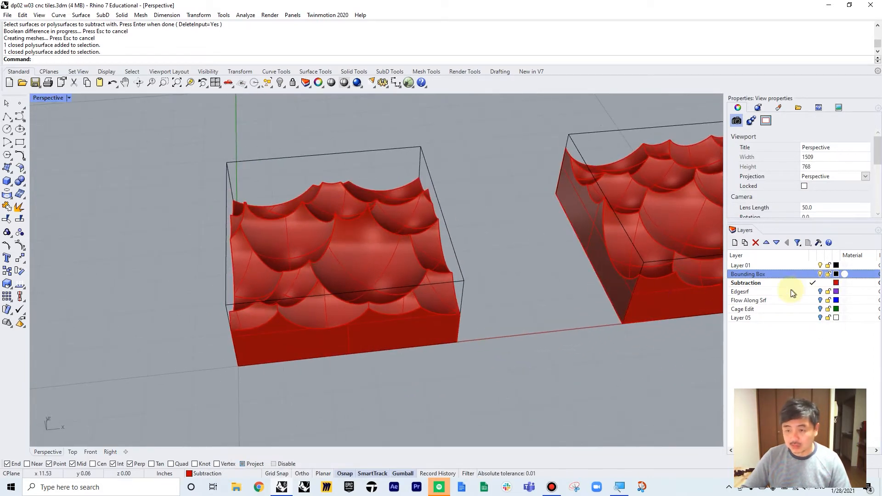
click(813, 291)
click(820, 282)
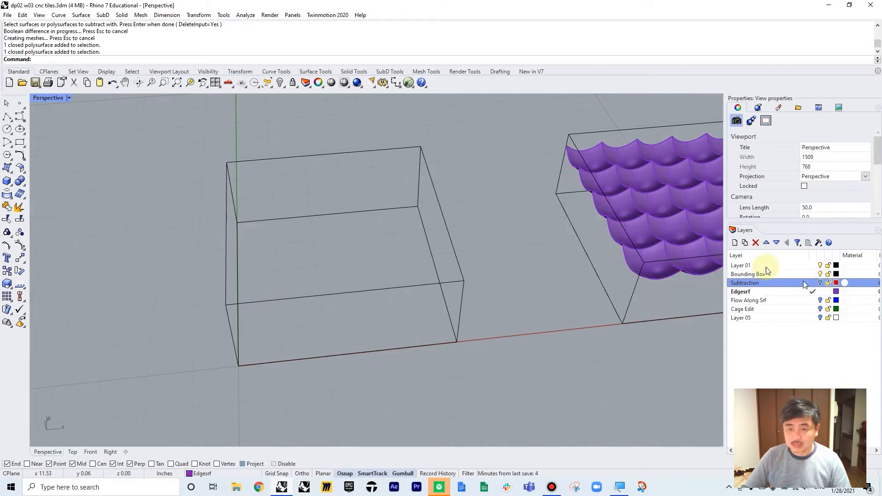
mouse_move(514, 251)
right_down()
mouse_move(569, 226)
mouse_move(538, 202)
mouse_move(569, 255)
mouse_move(513, 247)
right_up()
click(514, 239)
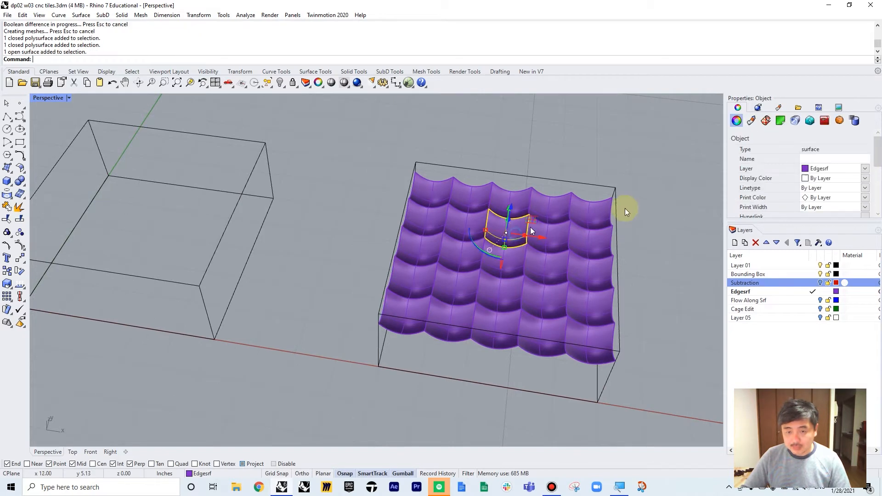
click(635, 211)
right_drag(635, 210, 588, 280)
right_drag(351, 254, 523, 243)
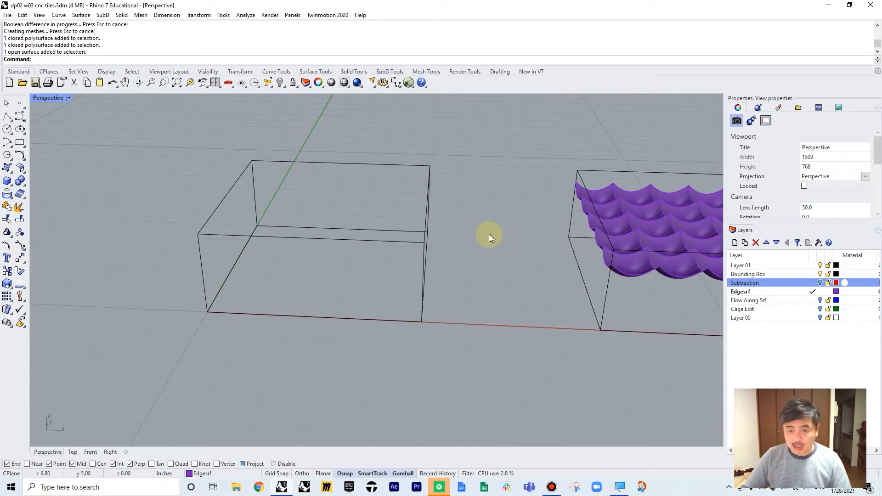
Show the four-viewport layout, centre the empty box in the Top view and turn on Grid Snap.
double_click(41, 97)
right_click(246, 193)
right_drag(253, 194, 323, 173)
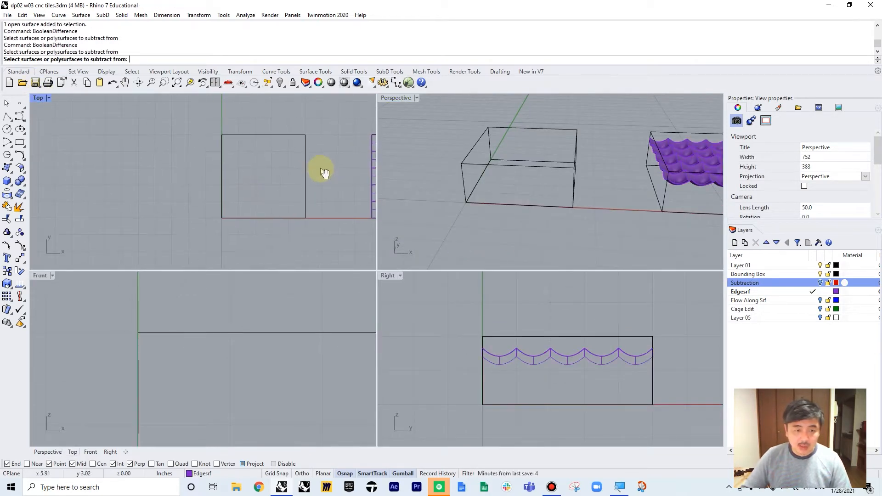
right_click(236, 174)
key(Escape)
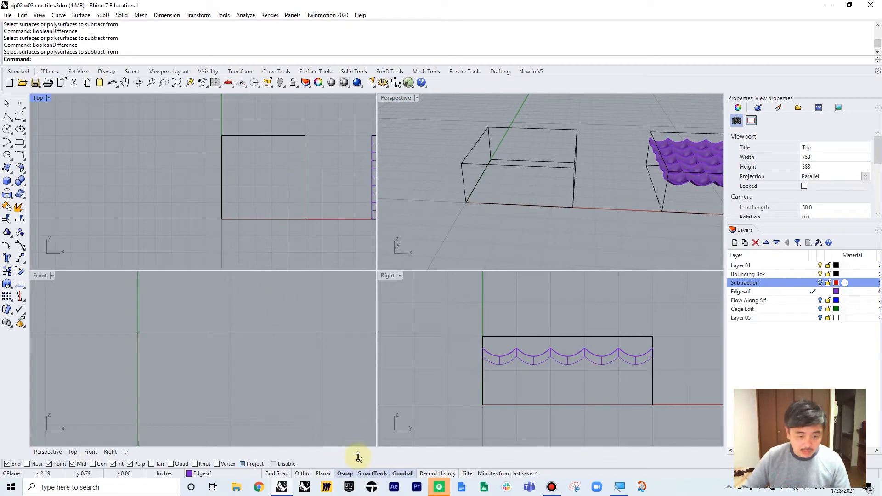
click(276, 473)
Draw a 1 x 1 inch square of separate single-segment polylines at the box's origin corner in the Top view.
click(7, 116)
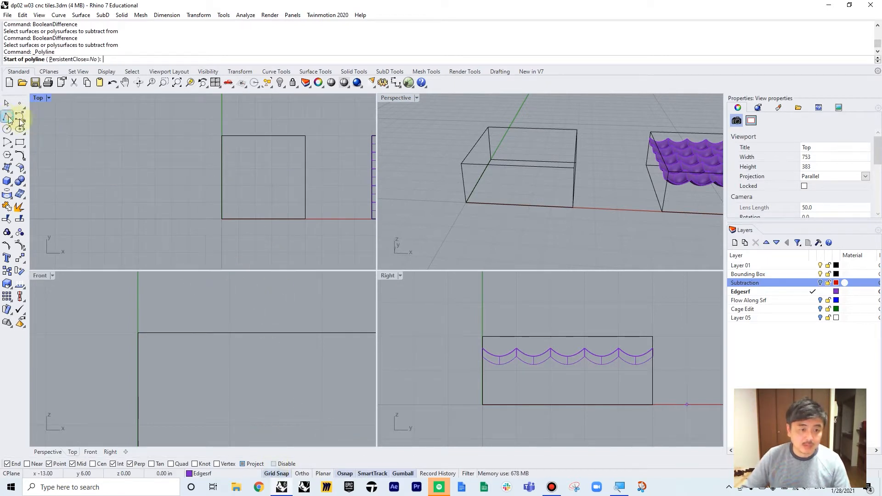
scroll(179, 218, up, 3)
click(254, 183)
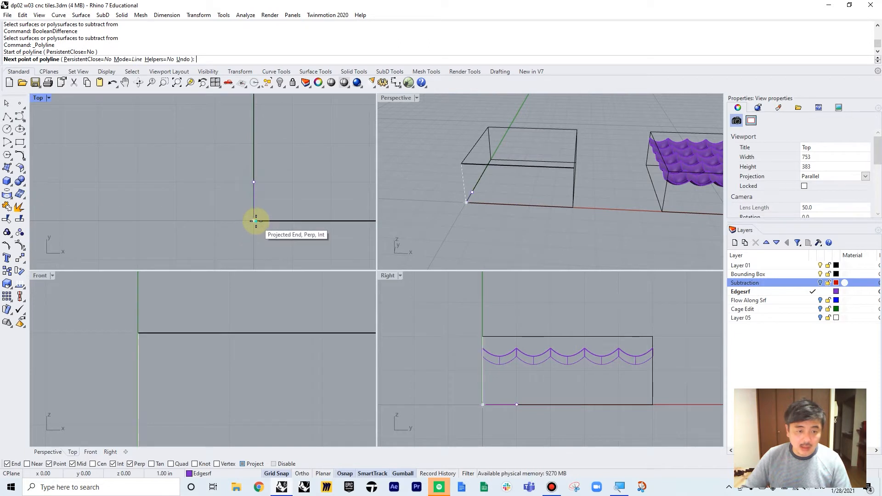
click(254, 220)
right_click(246, 187)
right_click(247, 186)
click(292, 182)
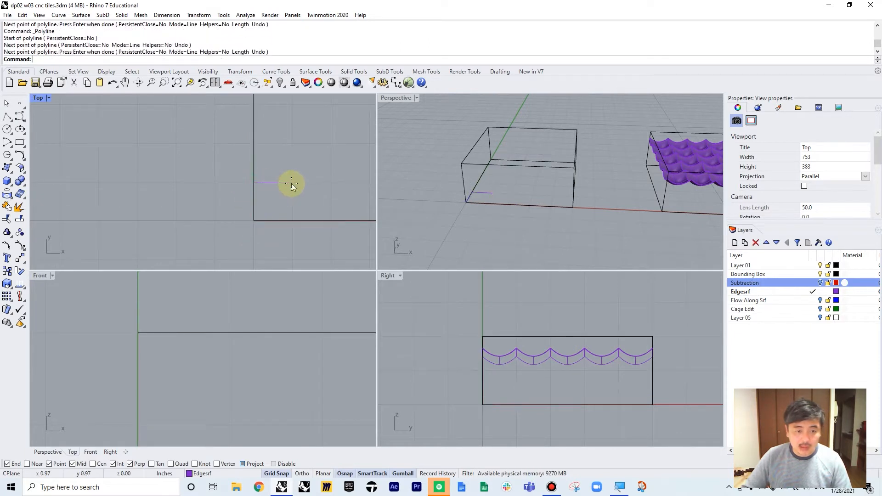
click(293, 221)
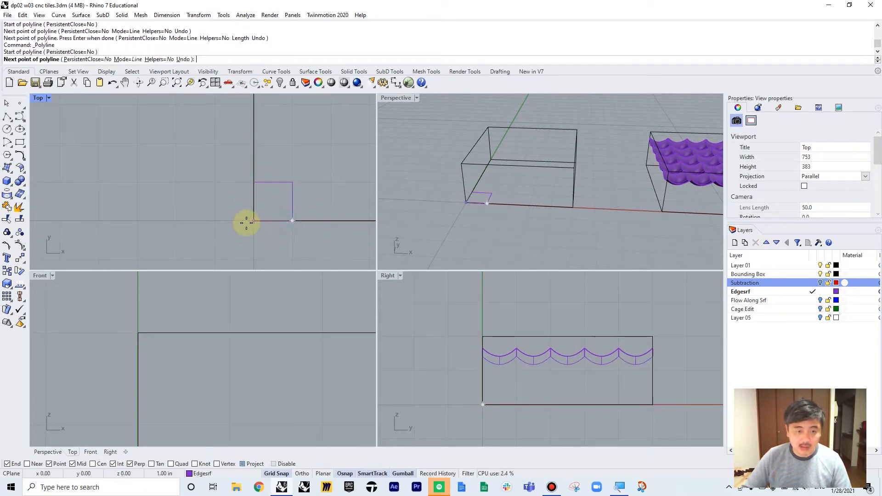
right_click(299, 169)
Lock the Bounding Box layer so that only the square's lines can be selected.
drag(214, 164, 325, 235)
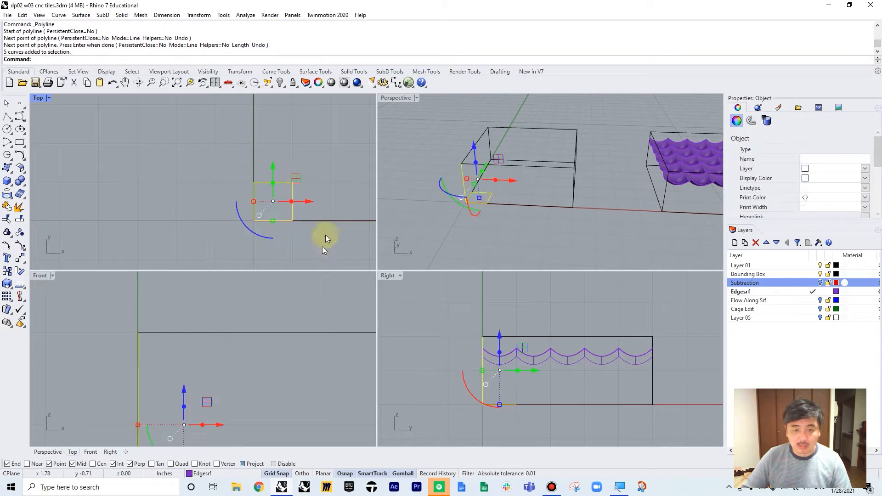
click(330, 166)
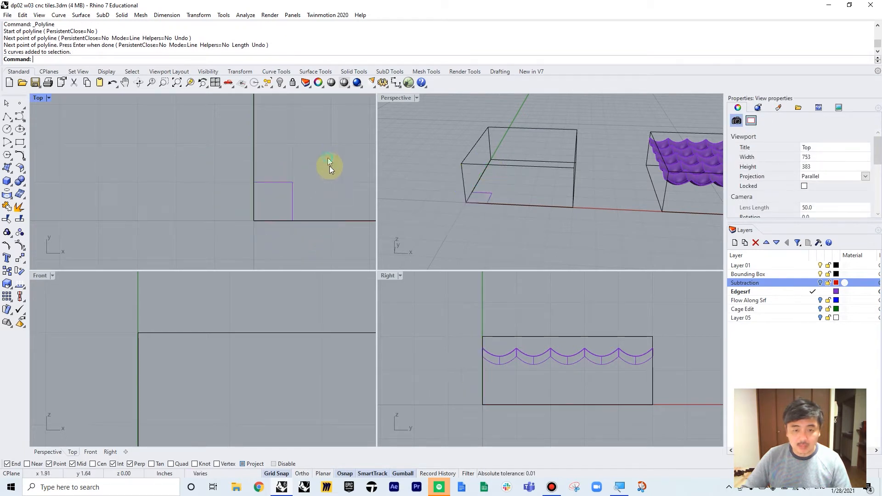
click(828, 274)
click(536, 161)
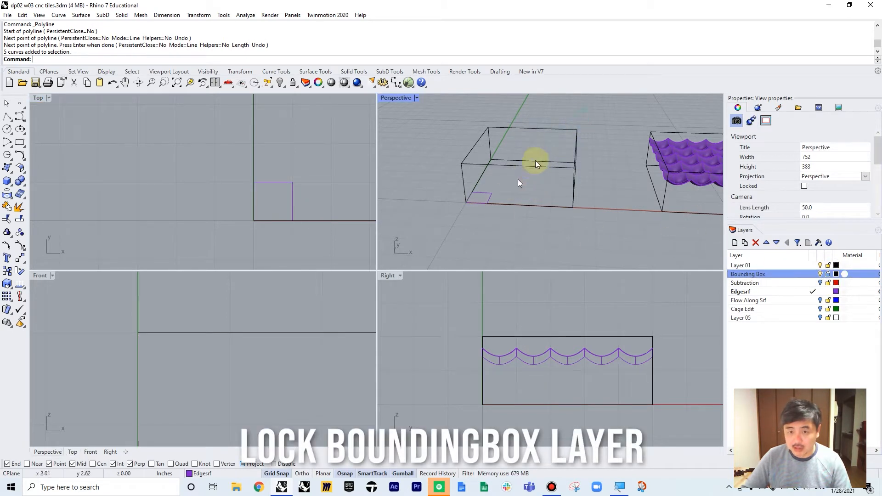
Copy three of the square's edges along X by 1, 2, 3 and 4 inches to make a row of five cells.
right_drag(326, 179, 244, 176)
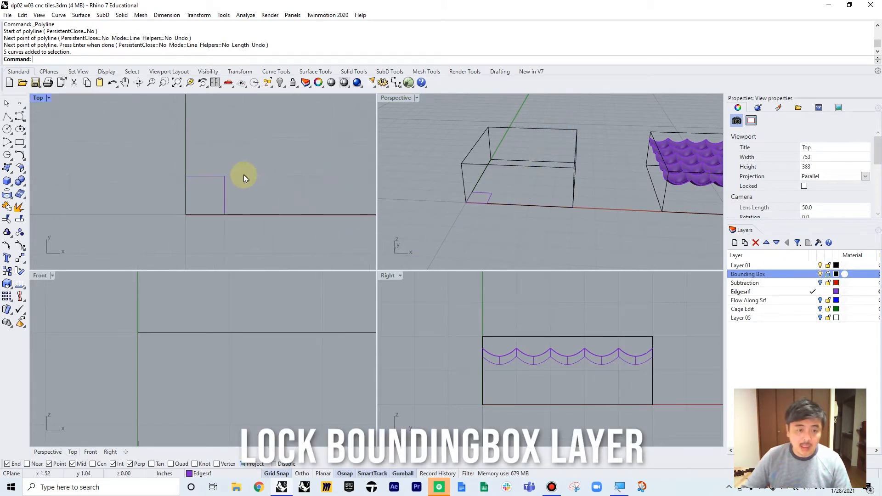
click(209, 176)
shift+click(224, 192)
shift+click(212, 214)
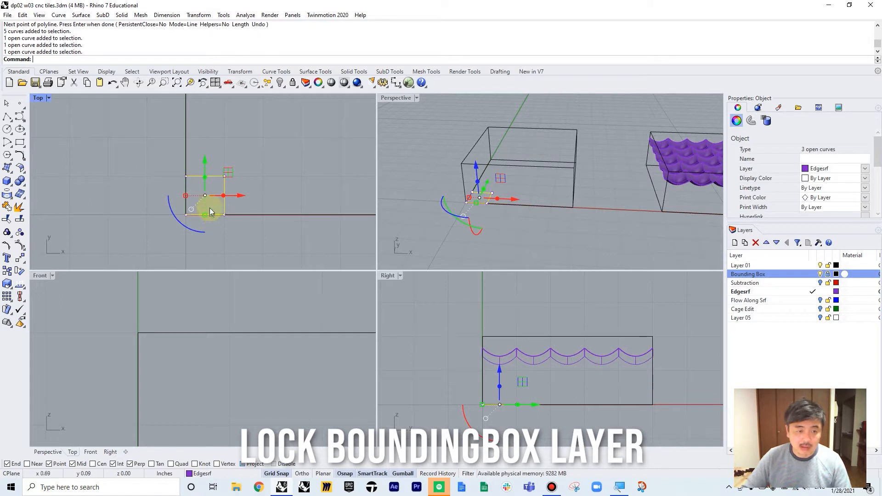
text(c)
key(Return)
click(185, 215)
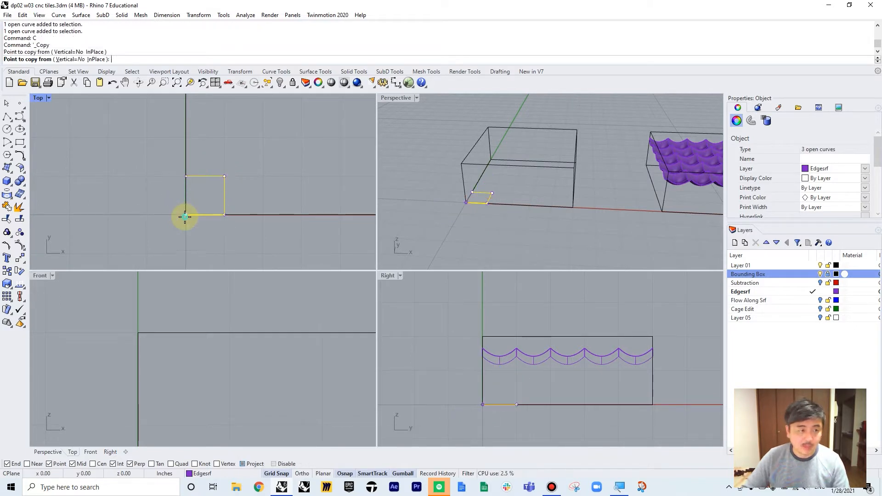
click(224, 214)
click(263, 214)
click(300, 218)
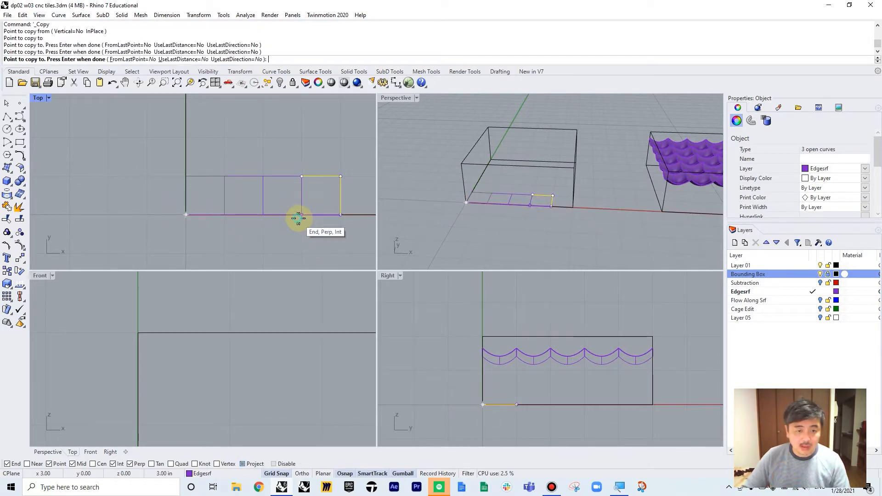
right_drag(315, 218, 213, 221)
click(247, 219)
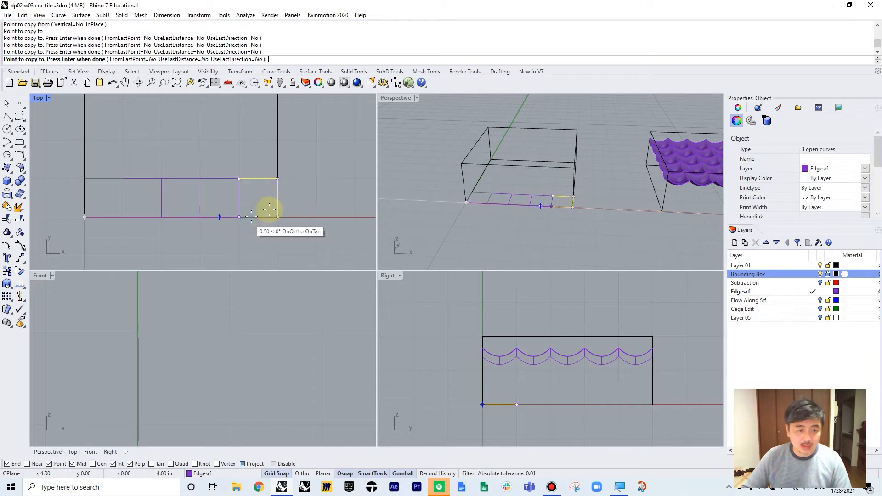
key(Escape)
Copy the row's cell lines without the base edges in Y at 1 inch intervals to complete a 5 x 5 grid.
drag(311, 158, 46, 203)
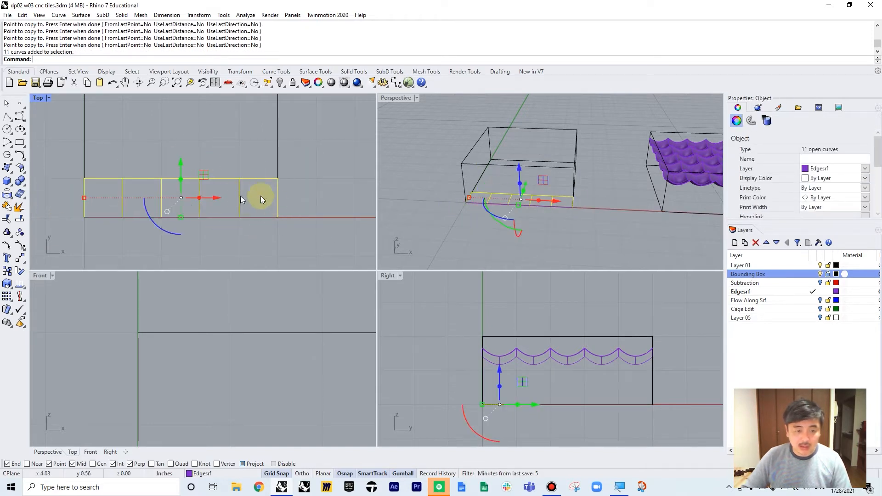
text(c)
key(Return)
click(277, 217)
click(274, 139)
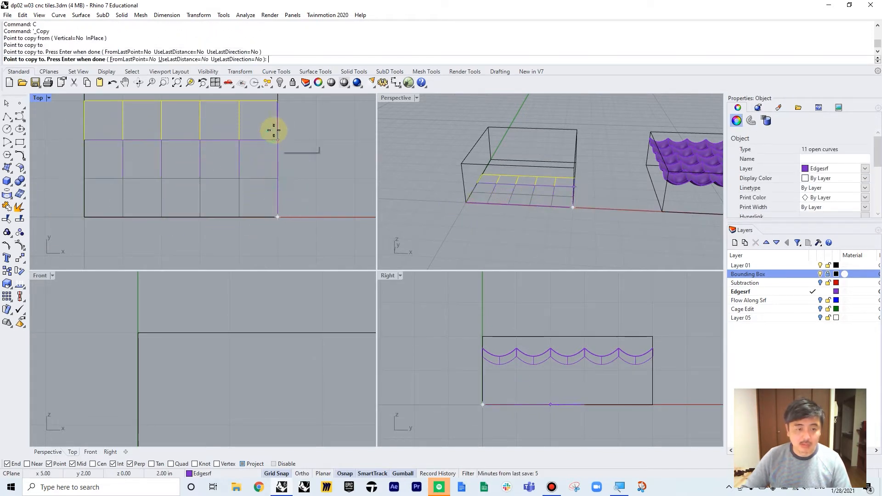
right_drag(274, 130, 295, 210)
click(295, 178)
click(295, 146)
key(Return)
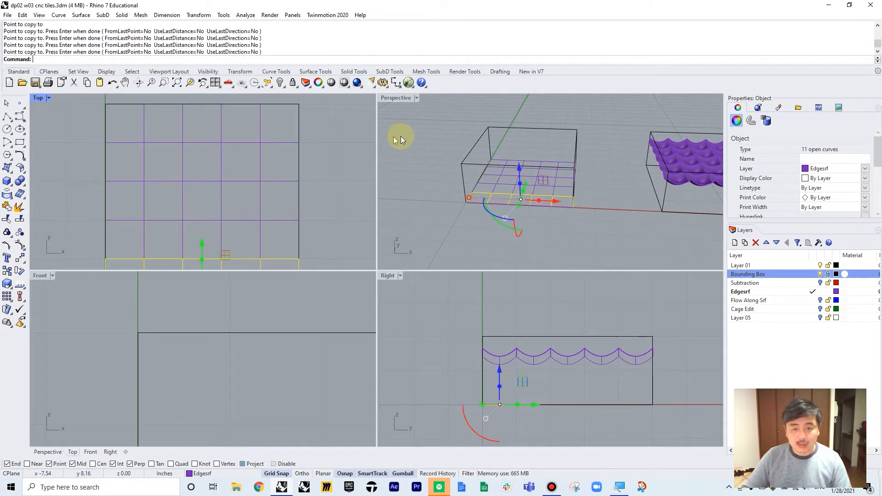
click(400, 138)
shift+right_drag(448, 159, 488, 166)
drag(438, 123, 696, 241)
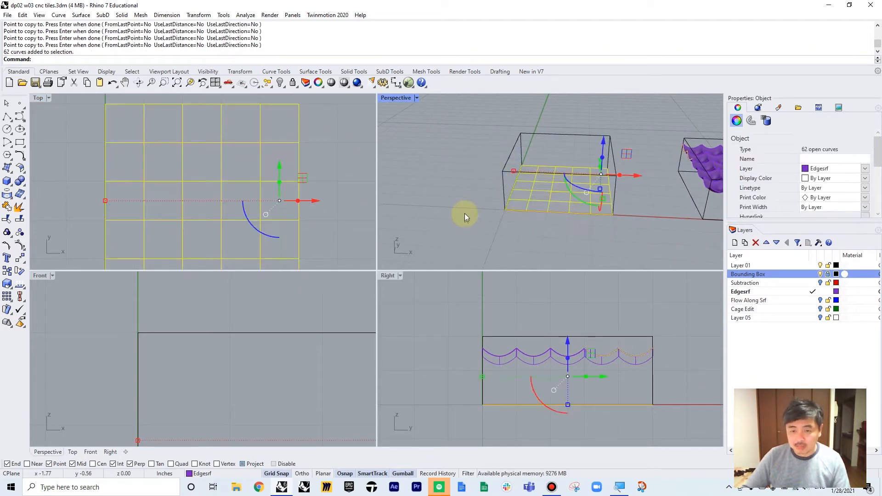
right_drag(465, 213, 605, 136)
drag(590, 128, 587, 117)
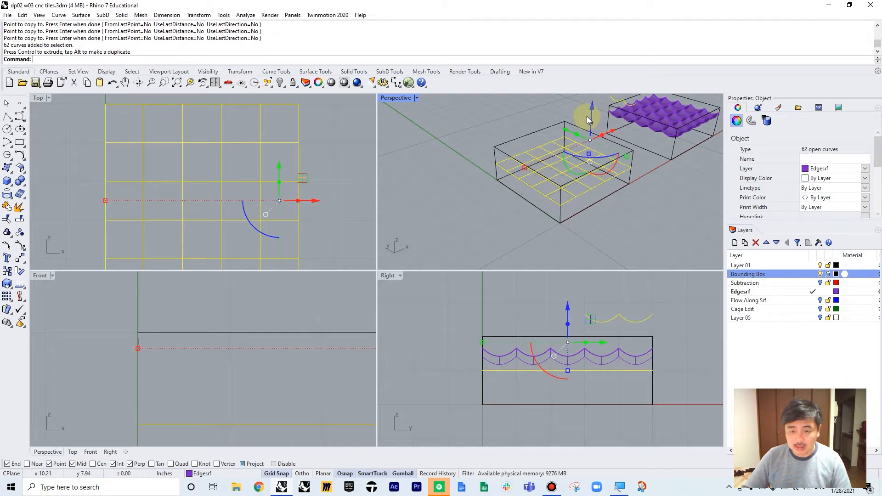
key(ctrl+z)
click(528, 117)
Raise all the grid lines inside the first box to slightly below its top face, turning Grid Snap off for the final height.
right_drag(528, 116, 539, 183)
drag(442, 128, 601, 226)
right_drag(601, 227, 551, 217)
drag(528, 142, 529, 122)
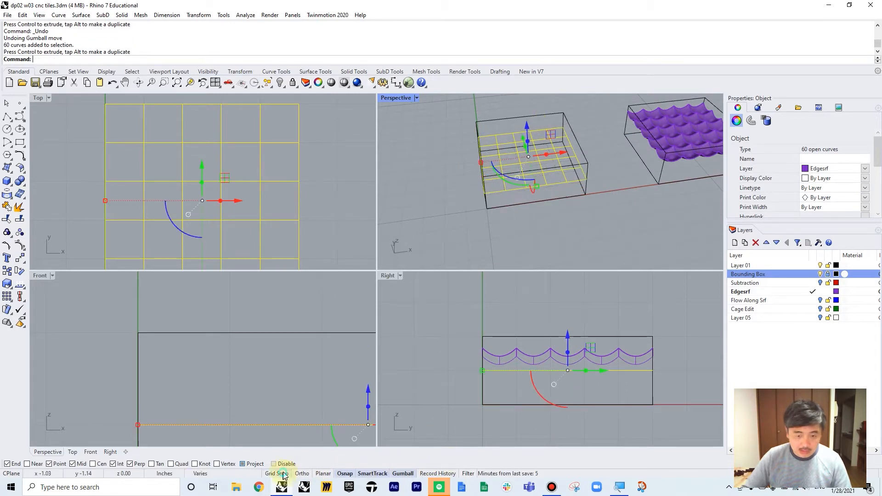
right_drag(547, 187, 561, 172)
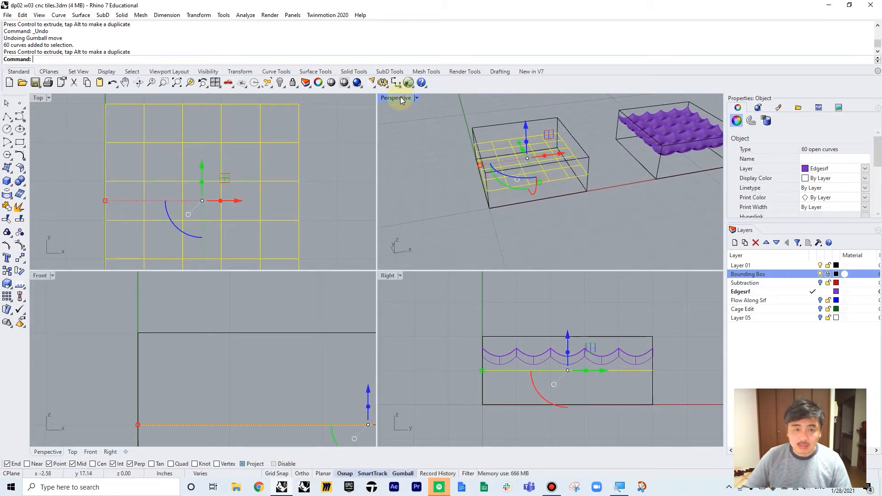
double_click(401, 97)
right_drag(413, 158, 429, 243)
drag(373, 248, 373, 231)
click(344, 158)
Rebuild all the grid lines with a point count of 3 and degree 2, deleting the input curves.
scroll(344, 220, up, 4)
click(342, 227)
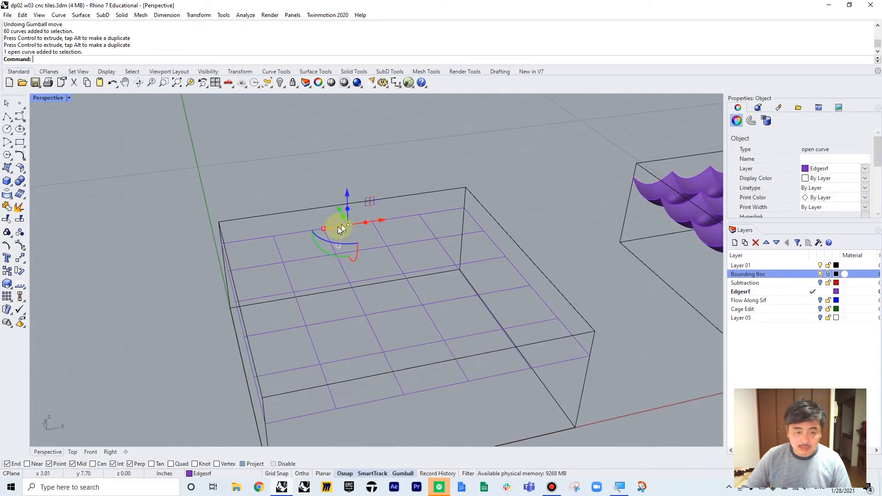
click(437, 206)
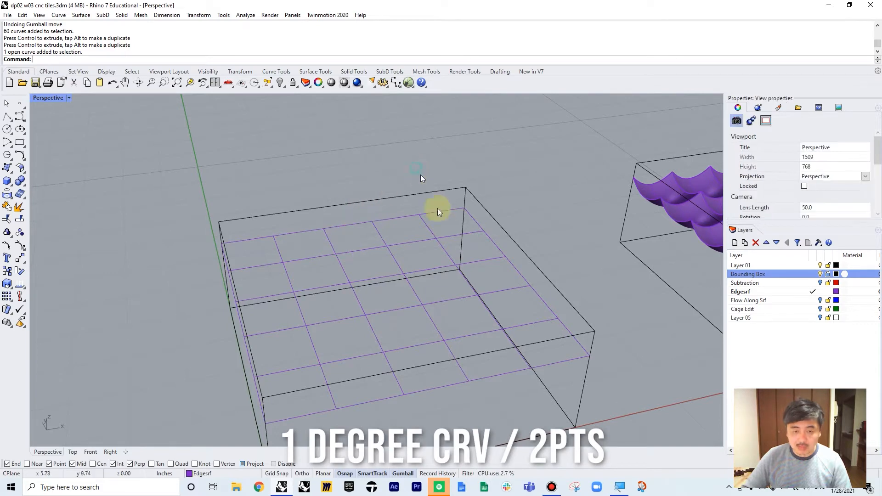
right_drag(436, 206, 473, 184)
drag(219, 136, 582, 343)
key(Return)
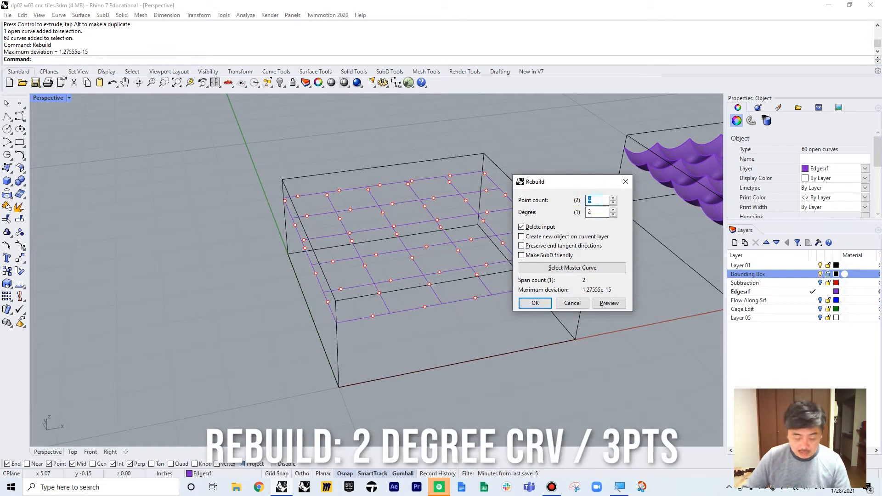
double_click(600, 212)
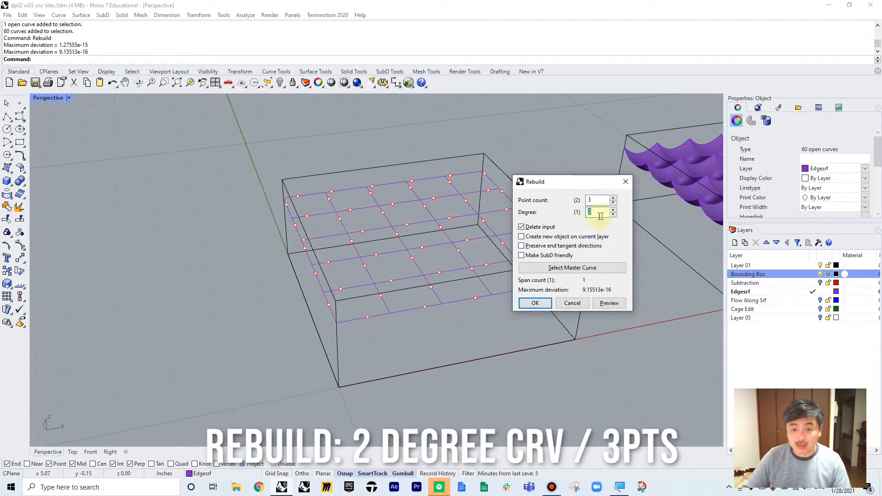
click(536, 304)
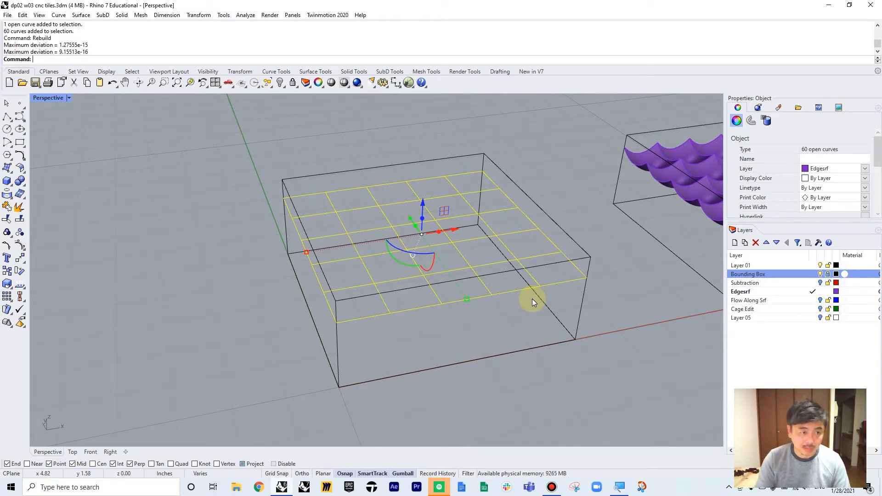
Turn on the control points of all the rebuilt grid curves.
text(POn)
key(Return)
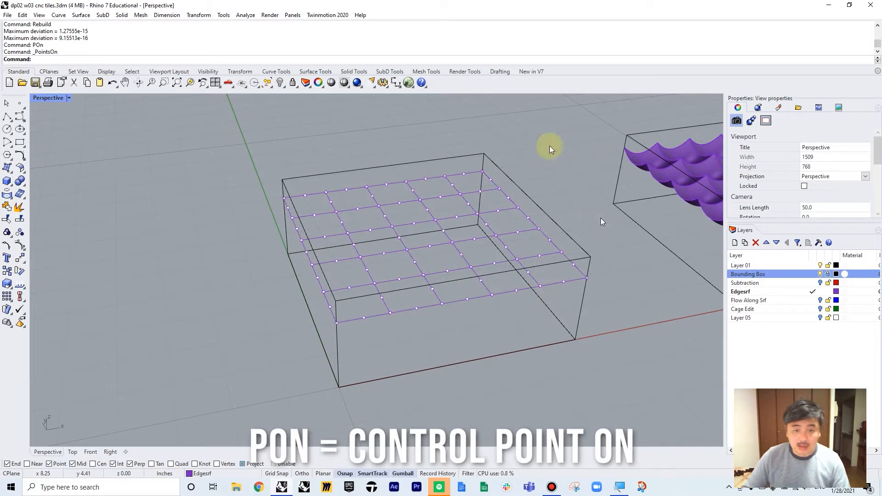
scroll(428, 217, up, 3)
scroll(432, 202, up, 2)
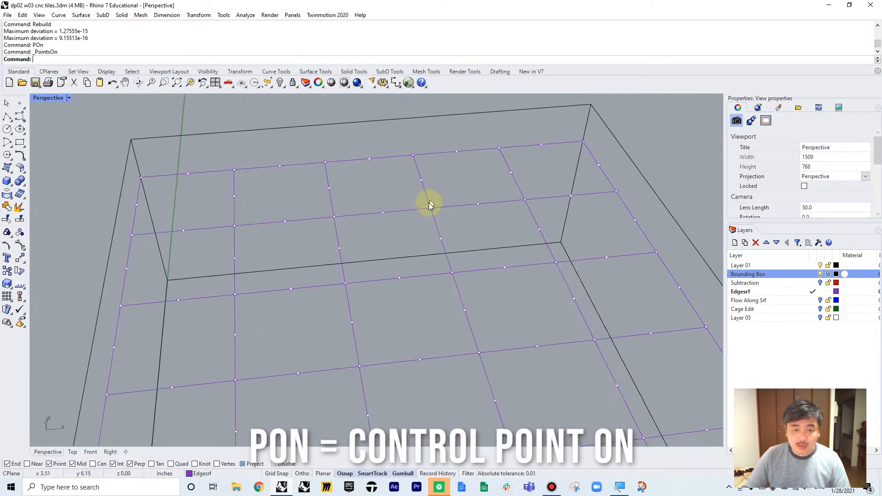
Try raising the overlapping control points of an interior grid intersection, and undo the move.
click(432, 209)
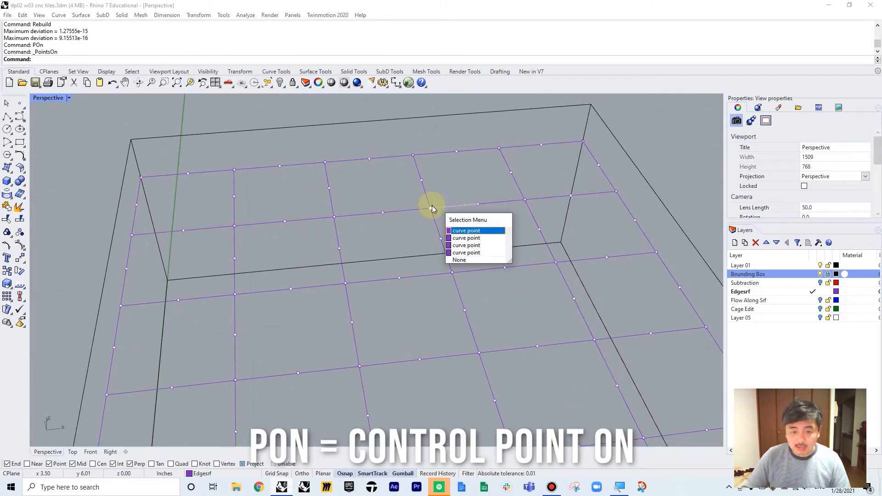
click(420, 200)
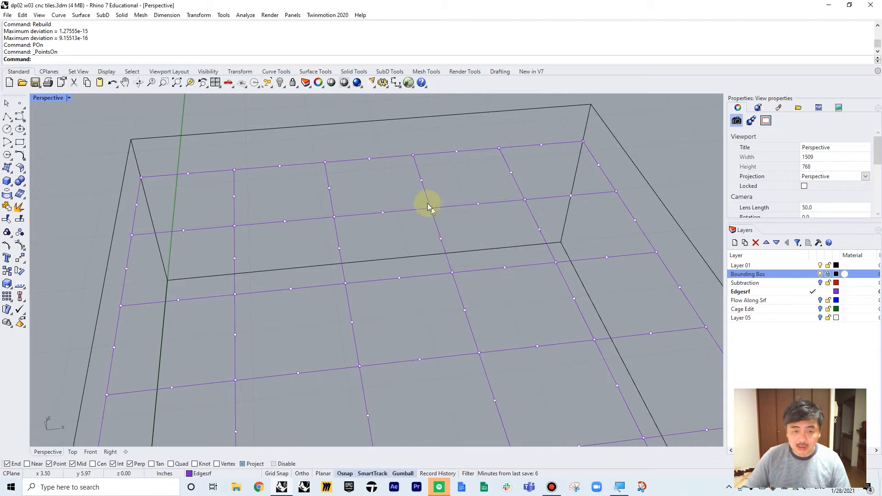
drag(412, 197, 446, 219)
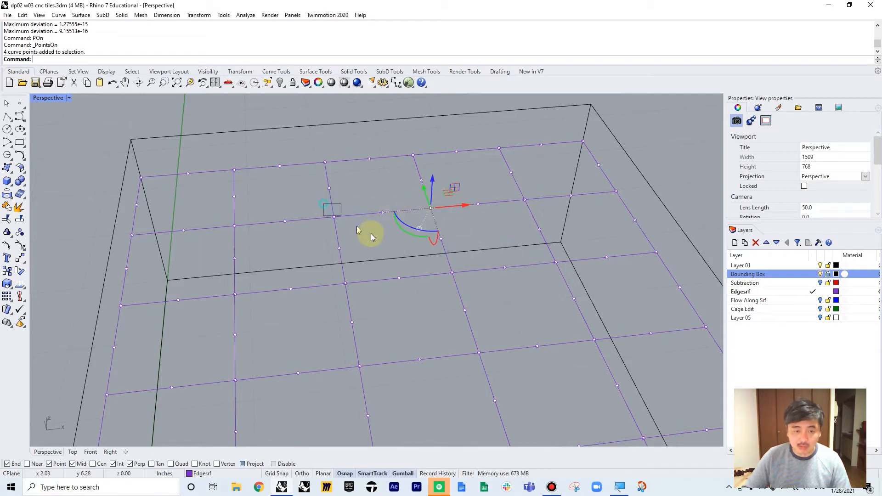
shift+drag(324, 204, 371, 235)
right_drag(471, 232, 413, 193)
click(410, 206)
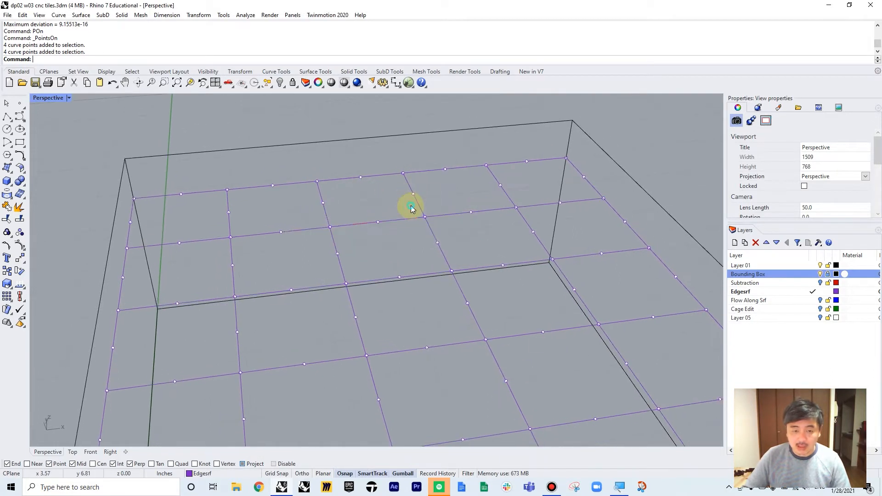
drag(450, 233, 450, 233)
right_drag(437, 195, 414, 203)
drag(416, 202, 421, 160)
shift+right_drag(387, 227, 421, 222)
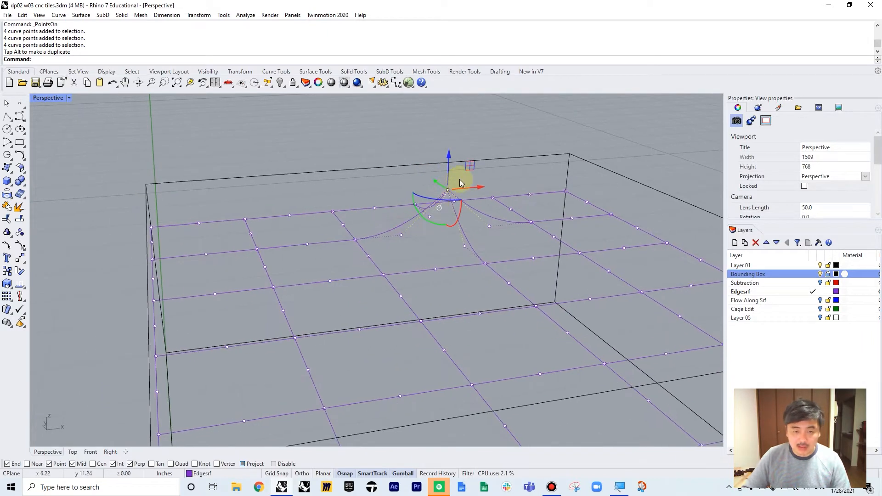
key(ctrl+z)
Try lowering the same interior intersection's control points, and undo that move.
drag(447, 197, 446, 236)
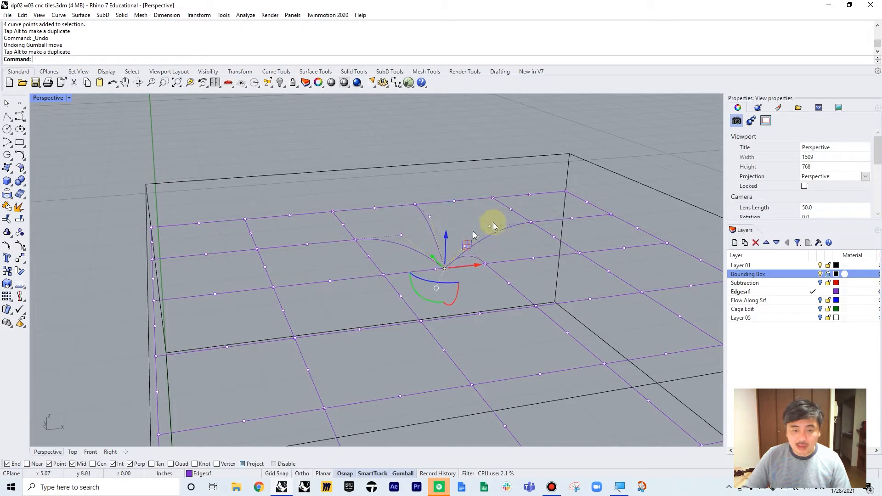
click(467, 162)
right_drag(467, 162, 461, 226)
key(ctrl+z)
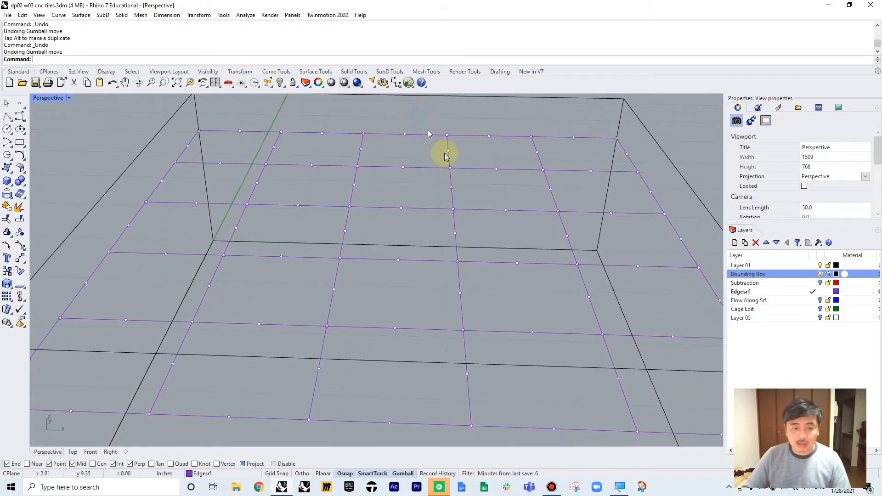
Lower the control points at six scattered intersections, three inside the grid and three on its outer edges.
right_drag(445, 156, 581, 197)
shift+right_drag(643, 175, 500, 204)
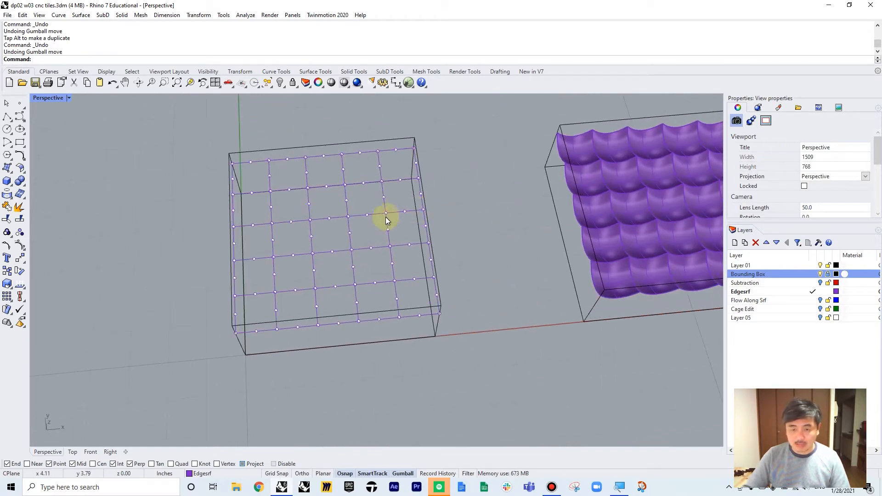
shift+right_drag(386, 217, 503, 210)
scroll(338, 182, up, 4)
drag(372, 197, 374, 198)
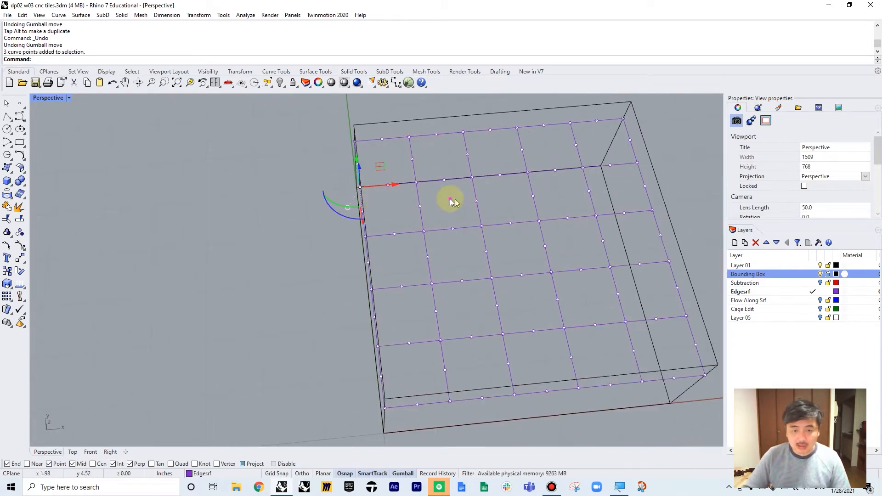
shift+right_drag(451, 198, 410, 198)
shift+drag(425, 214, 456, 236)
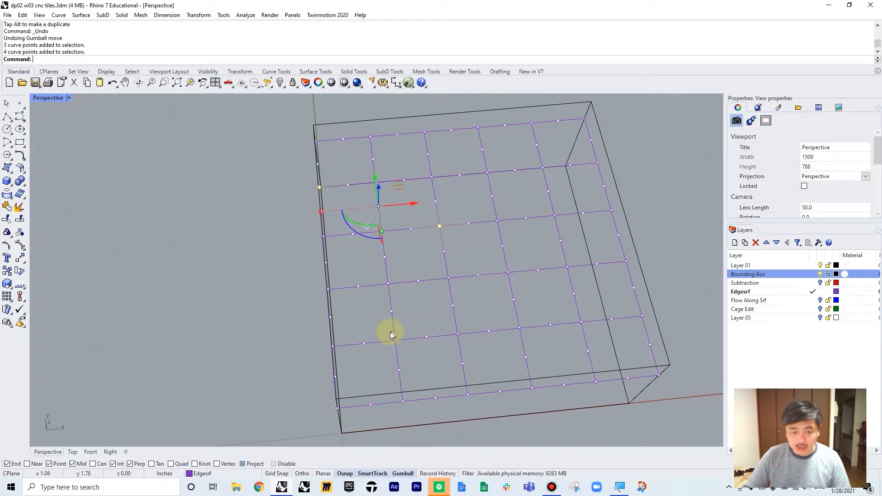
shift+drag(385, 333, 409, 352)
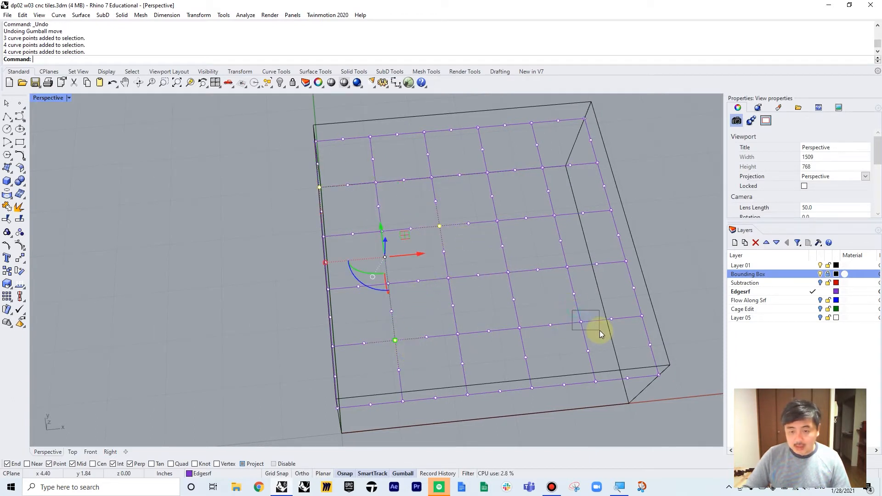
shift+drag(601, 334, 600, 334)
shift+drag(623, 225, 624, 226)
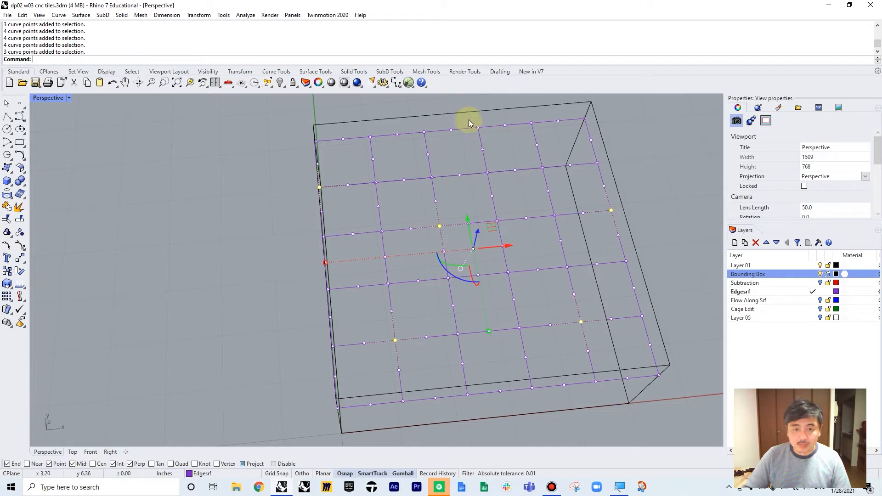
shift+drag(468, 120, 487, 137)
right_drag(525, 250, 523, 157)
drag(467, 212, 468, 286)
click(547, 271)
Lower the control points at a second scattered group of intersections, including the grid corner farthest from the origin.
right_drag(549, 270, 464, 322)
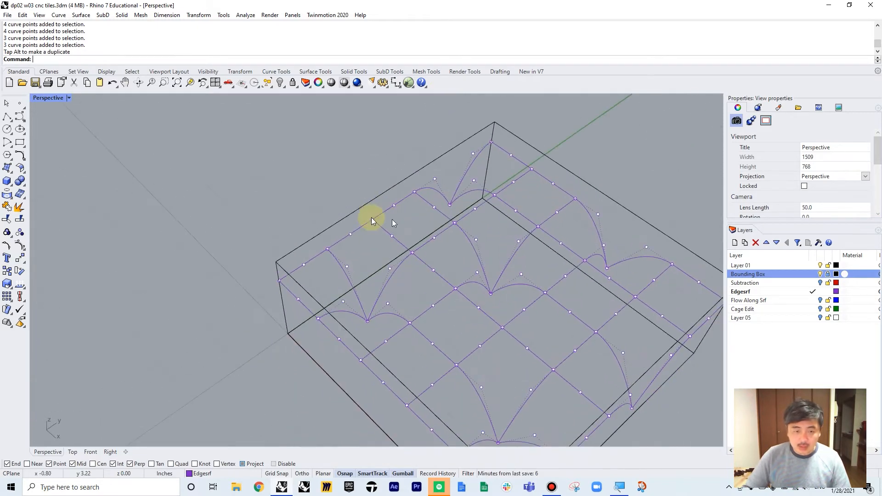
drag(366, 212, 385, 228)
shift+drag(450, 277, 466, 294)
shift+drag(530, 217, 548, 236)
shift+right_drag(644, 290, 600, 248)
shift+drag(582, 245, 598, 263)
shift+drag(671, 250, 688, 270)
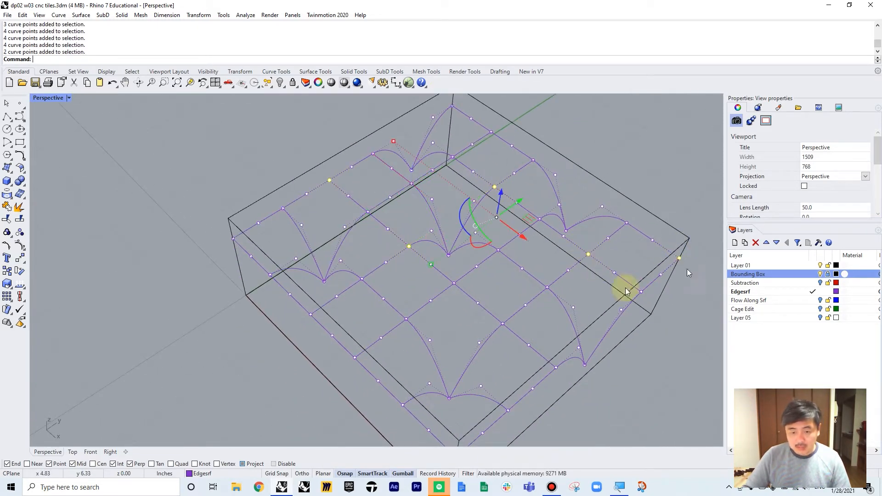
shift+right_drag(460, 318, 488, 287)
shift+drag(427, 276, 443, 299)
shift+drag(335, 270, 348, 296)
right_drag(413, 289, 455, 207)
drag(463, 159, 463, 213)
Lower the control points at a third scattered group of intersections, including the grid corner at the origin.
right_drag(578, 219, 618, 281)
drag(535, 179, 554, 203)
shift+right_drag(488, 189, 477, 264)
shift+drag(474, 193, 495, 215)
shift+right_drag(467, 164, 496, 221)
shift+drag(404, 154, 425, 174)
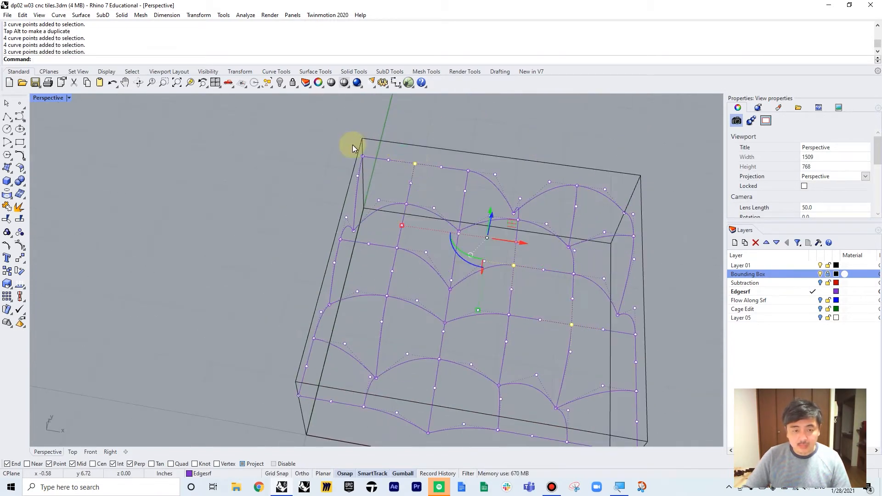
shift+drag(331, 230, 351, 248)
shift+right_drag(304, 360, 323, 296)
shift+drag(312, 318, 331, 339)
shift+right_drag(648, 282, 603, 284)
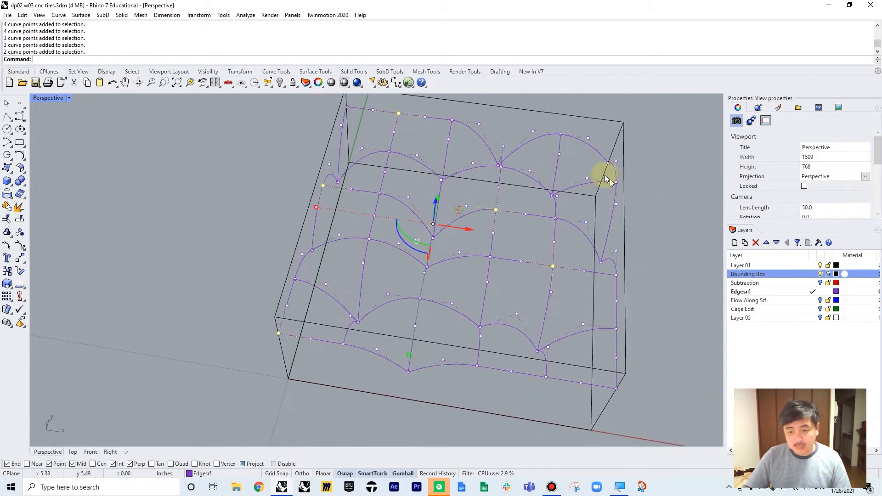
shift+drag(605, 175, 628, 193)
right_drag(517, 322, 510, 238)
drag(463, 187, 467, 257)
click(606, 185)
Lower the control points at a fourth group of grid intersections, undoing an accidental rotation of them first.
right_drag(606, 185, 475, 279)
scroll(319, 262, up, 4)
drag(290, 248, 317, 273)
scroll(377, 207, down, 3)
shift+drag(369, 150, 393, 172)
right_drag(565, 230, 434, 241)
shift+drag(464, 249, 480, 230)
shift+drag(430, 204, 445, 186)
right_drag(455, 184, 425, 207)
shift+drag(419, 206, 441, 189)
right_drag(334, 250, 542, 184)
drag(547, 165, 591, 227)
key(ctrl+z)
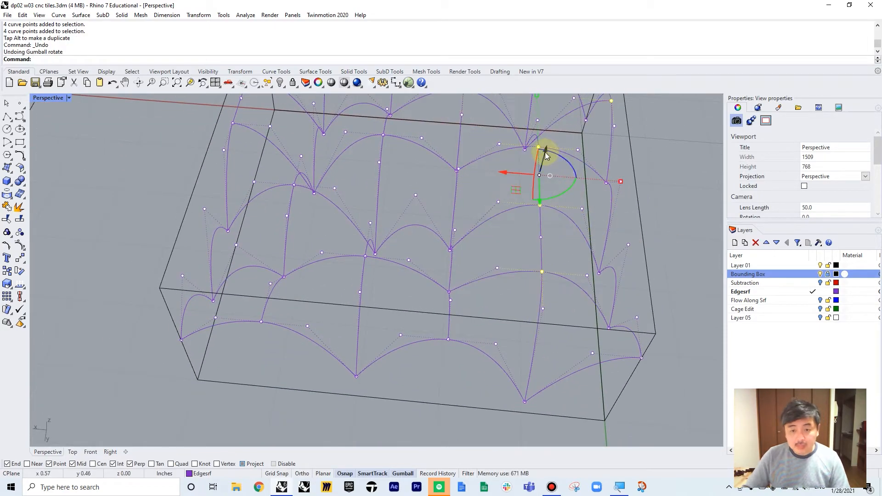
drag(545, 152, 537, 185)
Lower two high intersections and a corner along the grid's X-axis edge.
right_drag(540, 195, 464, 172)
scroll(515, 188, down, 3)
drag(631, 192, 657, 211)
shift+drag(551, 154, 570, 174)
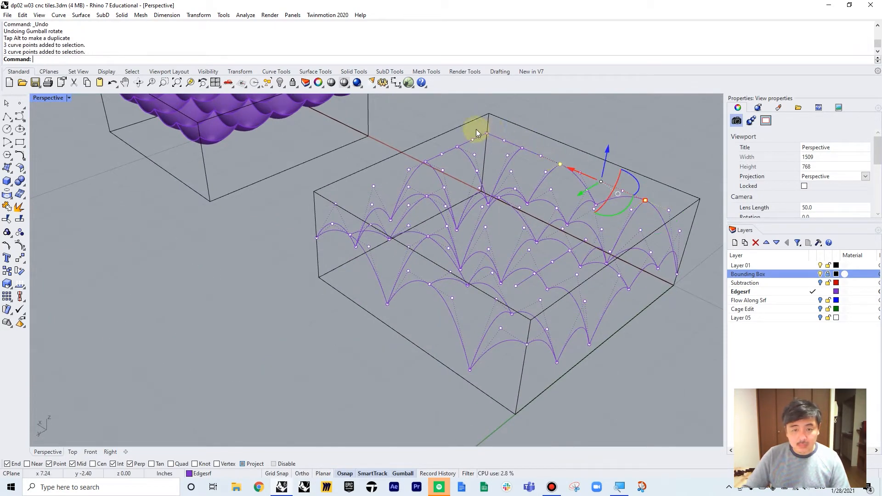
shift+drag(476, 130, 496, 142)
drag(566, 132, 563, 147)
Lower the control points at three more intersections on the grid's outer edges.
drag(452, 140, 464, 154)
shift+drag(418, 155, 434, 169)
right_drag(515, 125, 493, 115)
shift+drag(556, 170, 584, 188)
drag(490, 136, 490, 168)
click(589, 142)
Lower the control points at two high interior intersections and turn off the control points of all curves.
right_drag(643, 223, 662, 275)
scroll(484, 296, up, 6)
drag(498, 161, 521, 186)
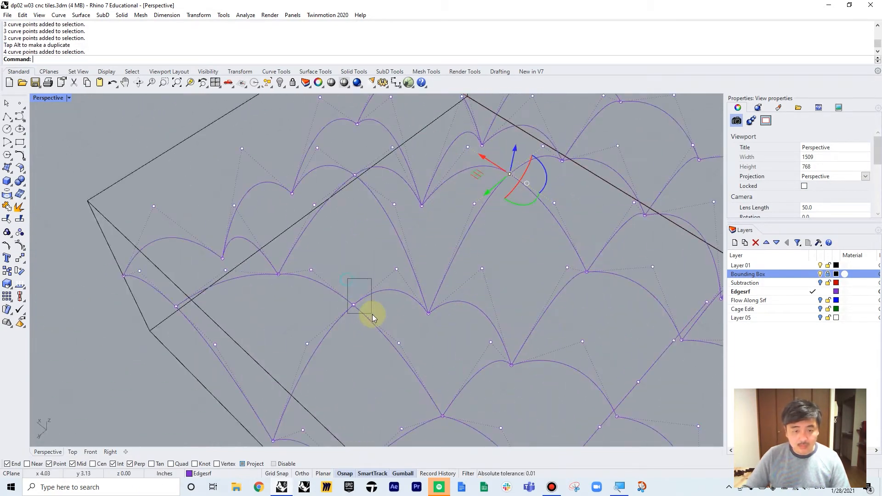
shift+drag(372, 314, 373, 315)
right_drag(373, 315, 493, 206)
drag(482, 214, 486, 245)
click(589, 250)
scroll(593, 250, down, 7)
right_drag(622, 252, 452, 208)
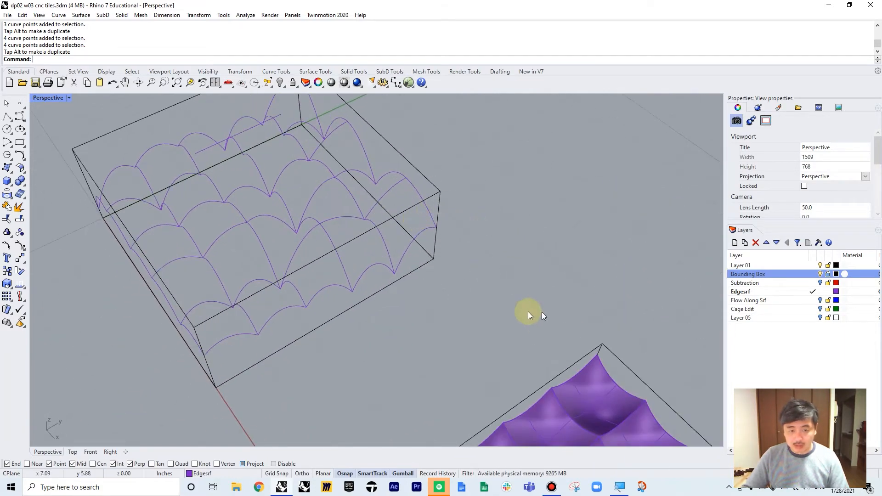
Select the two straight curves left unattached inside the grid and turn on their control points.
right_drag(528, 315, 380, 285)
click(404, 283)
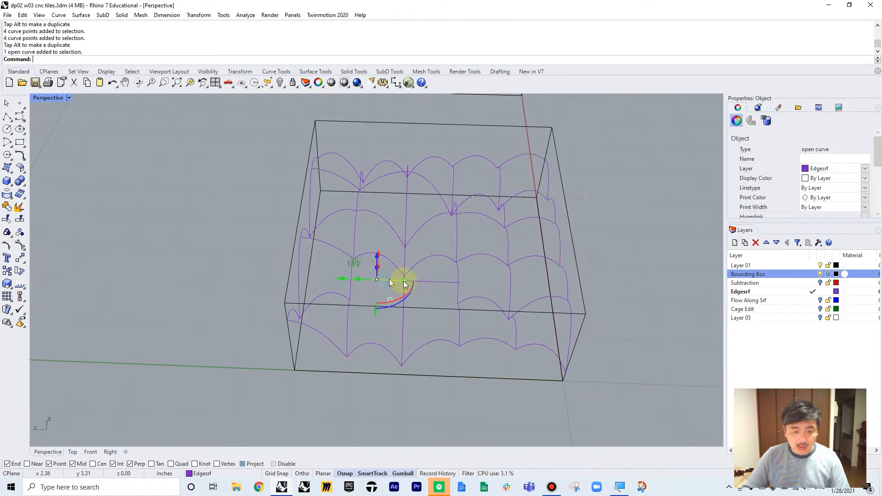
shift+click(437, 283)
right_drag(469, 321, 502, 270)
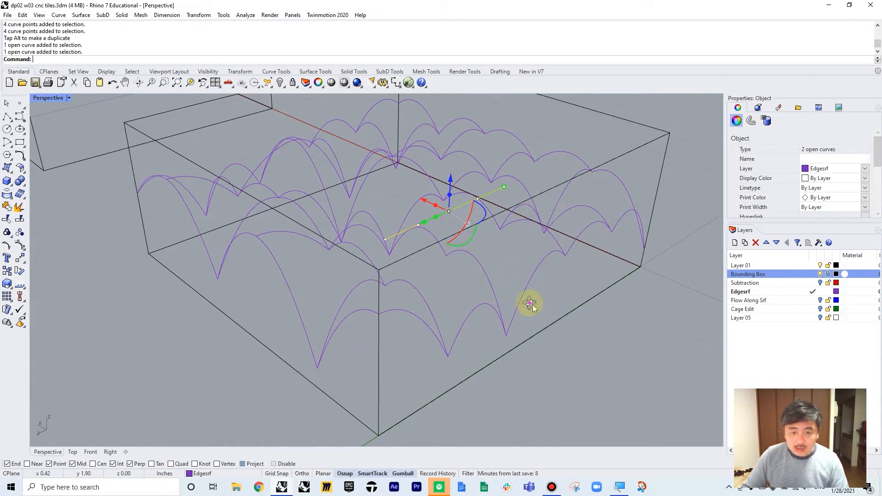
right_drag(528, 302, 453, 285)
scroll(454, 275, up, 2)
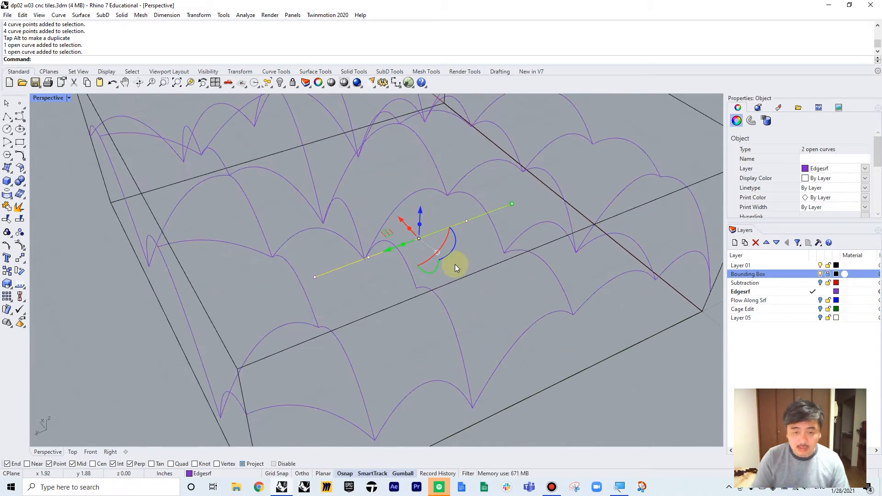
text(POn)
key(Return)
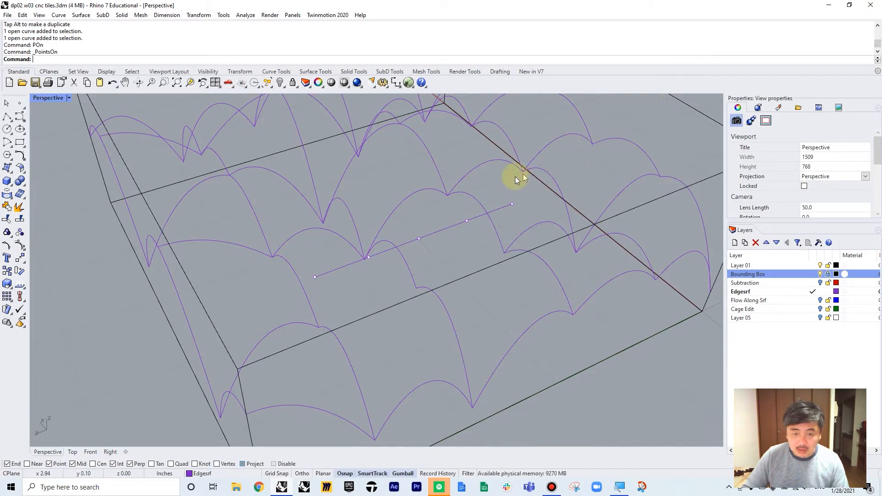
Turn off Project snapping and move one outer end point of the straight curves onto the adjacent curve intersection.
drag(501, 187, 521, 217)
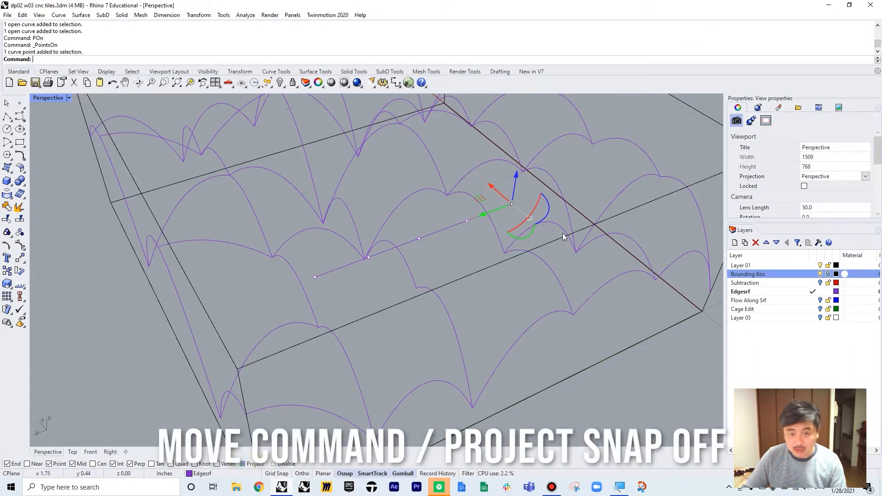
text(M)
key(Return)
click(512, 204)
key(Escape)
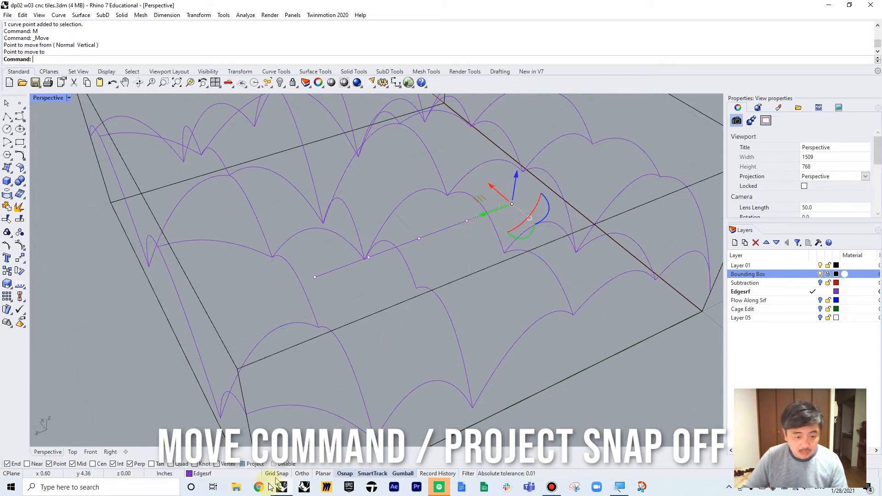
text(M)
key(Return)
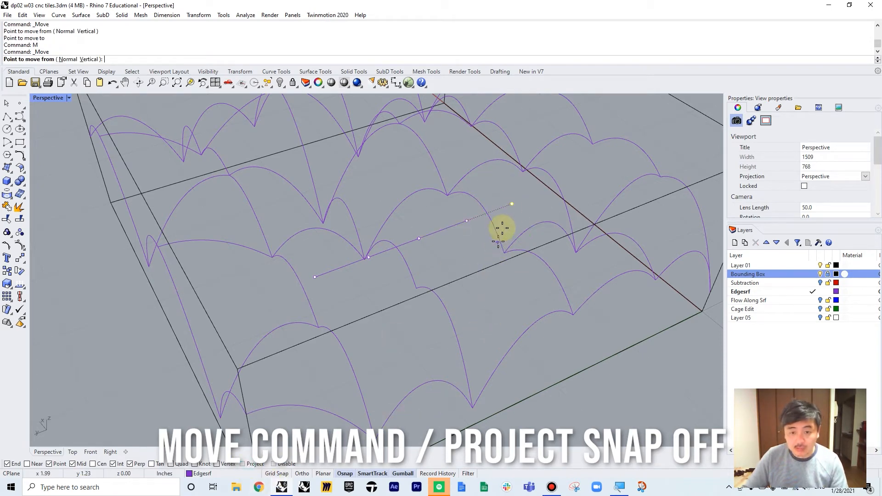
click(512, 203)
click(503, 252)
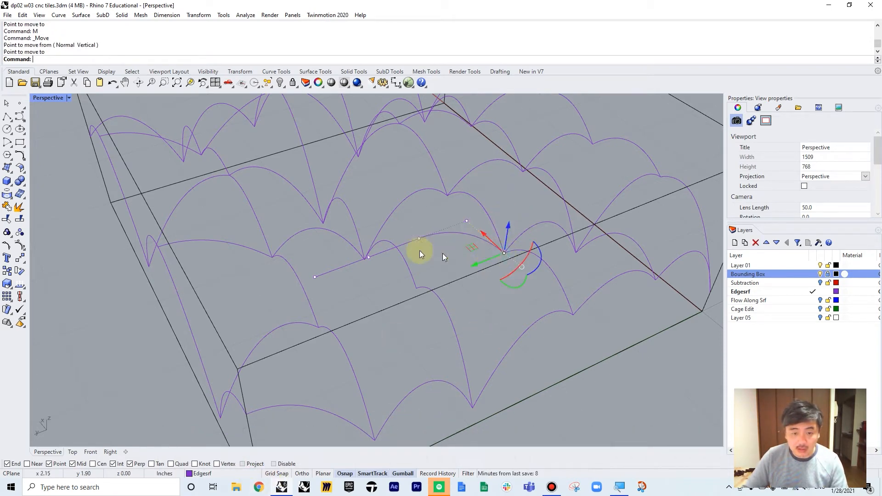
Move the two curves' shared middle end points onto the intersection directly below them.
right_drag(411, 231, 415, 275)
drag(392, 255, 402, 268)
text(M)
key(Return)
click(396, 261)
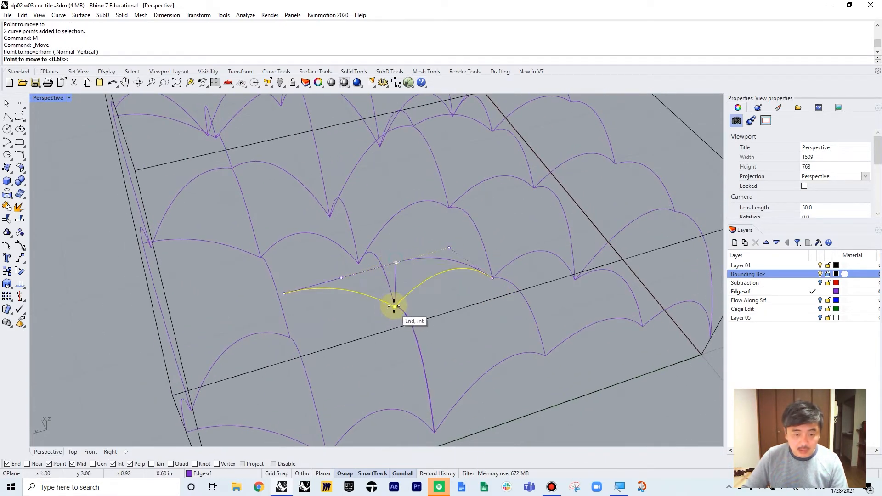
click(403, 300)
Move the remaining free end point onto its neighbouring intersection and turn off the control points.
right_drag(309, 289, 306, 285)
drag(316, 282, 331, 300)
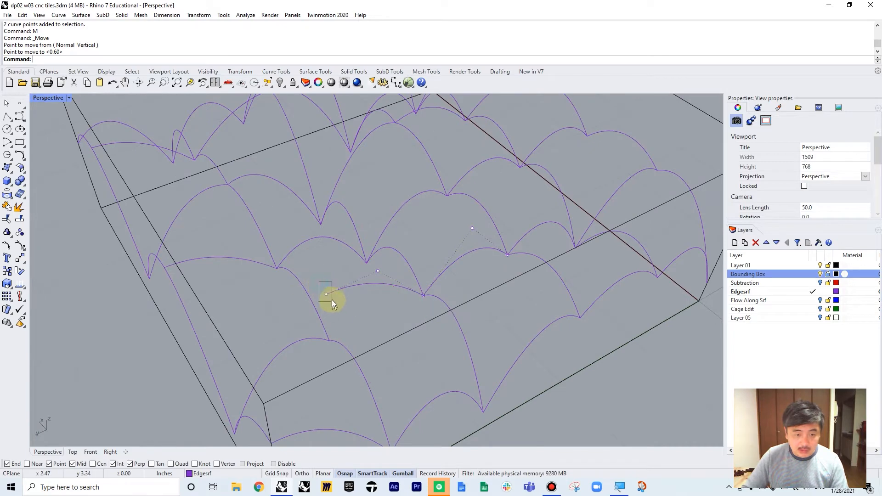
text(m)
key(space)
click(326, 295)
click(330, 340)
scroll(556, 291, down, 7)
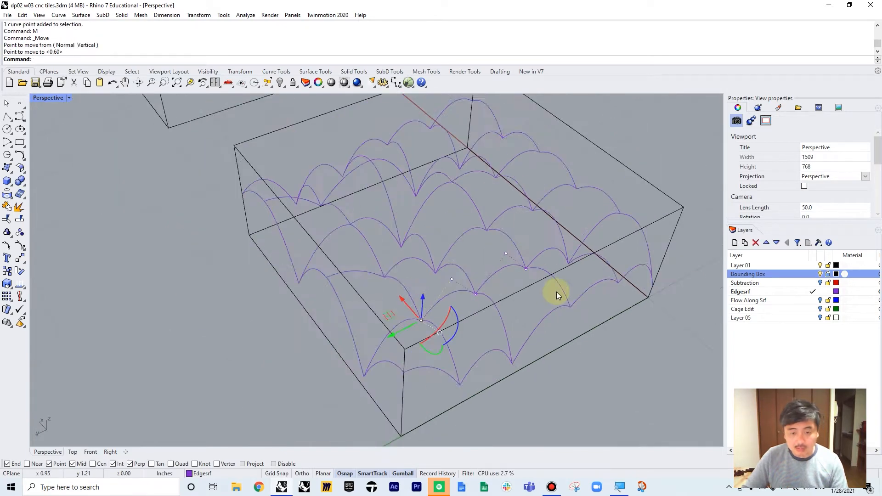
key(Escape)
key(Escape)
Create an edge surface from the four boundary curves of the grid's corner cell at the end of the green axis.
right_drag(577, 301, 411, 205)
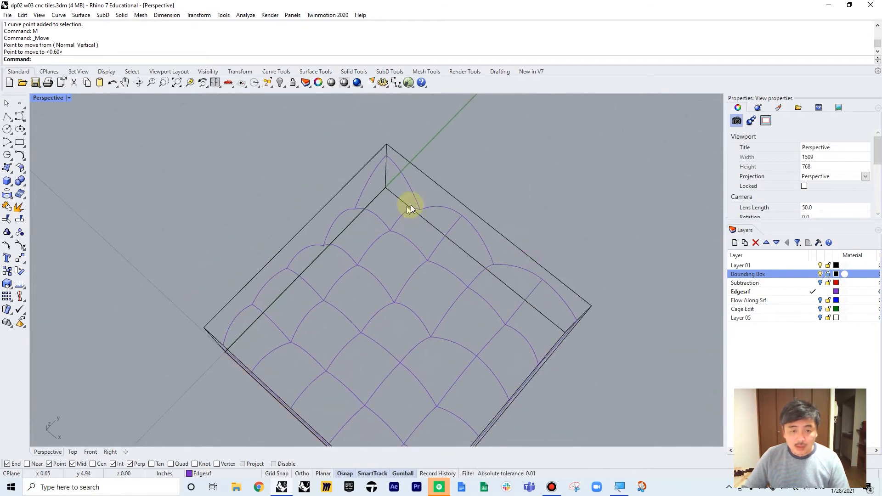
scroll(397, 167, up, 5)
click(401, 169)
shift+click(343, 135)
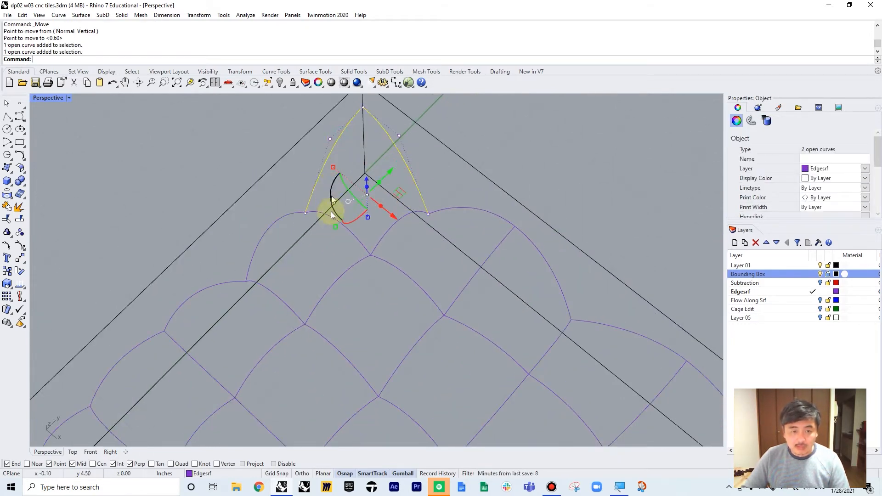
shift+click(389, 225)
right_drag(389, 225, 435, 190)
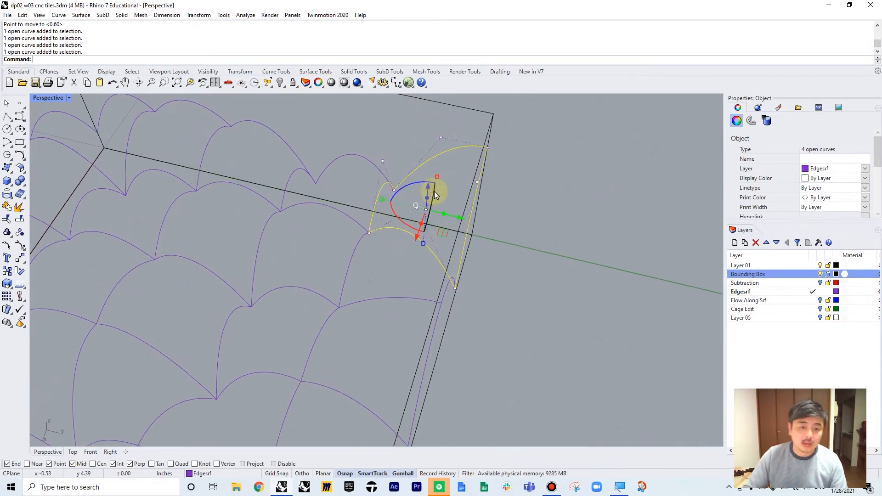
key(Return)
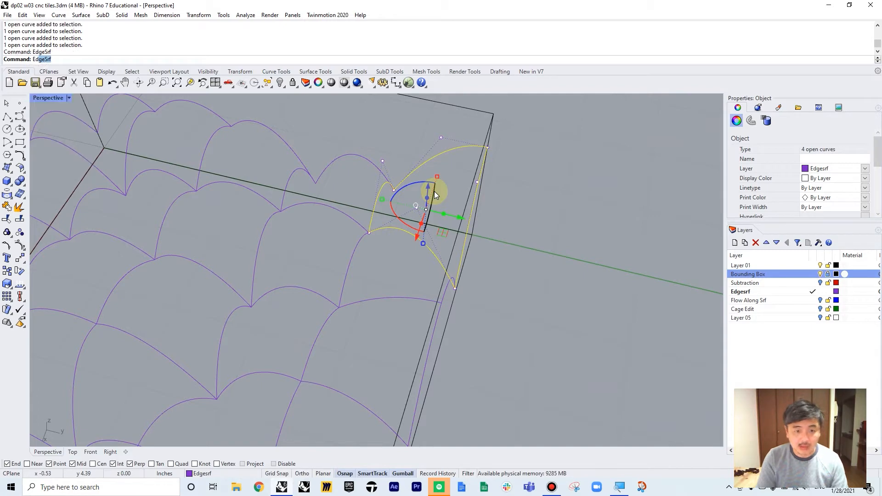
click(608, 252)
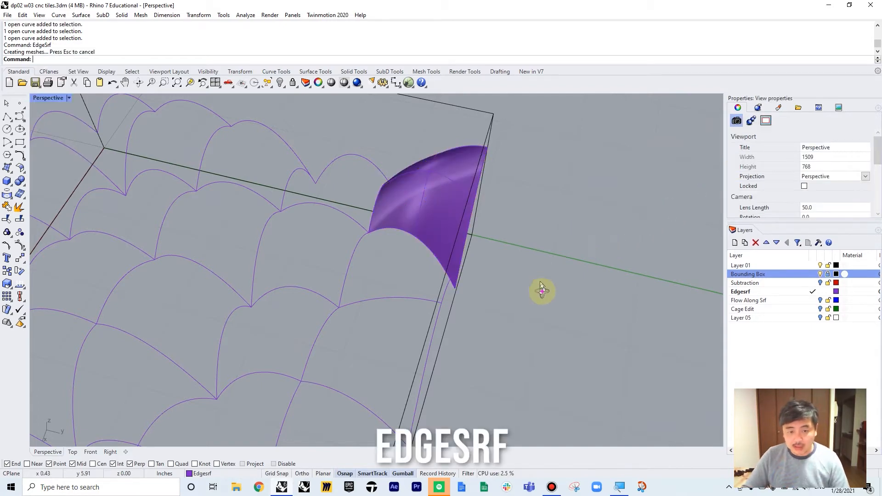
Create edge surfaces in the second and third cells of the outer column, continuing from the filled corner cell.
right_drag(542, 291, 555, 329)
drag(352, 239, 486, 363)
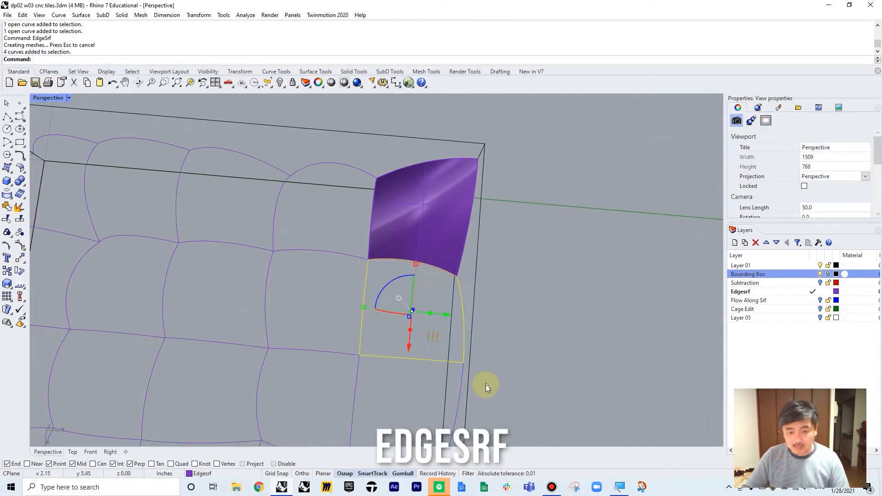
key(Return)
right_drag(568, 379, 634, 243)
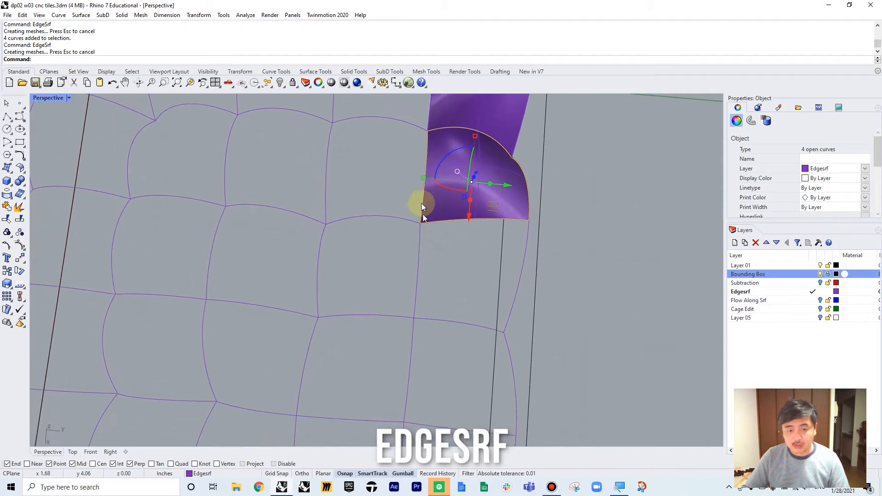
drag(391, 200, 544, 345)
key(Return)
Create edge surfaces in the last two cells of the outer column, reaching the opposite side of the tile.
shift+right_drag(455, 322, 472, 229)
drag(407, 205, 557, 379)
key(Return)
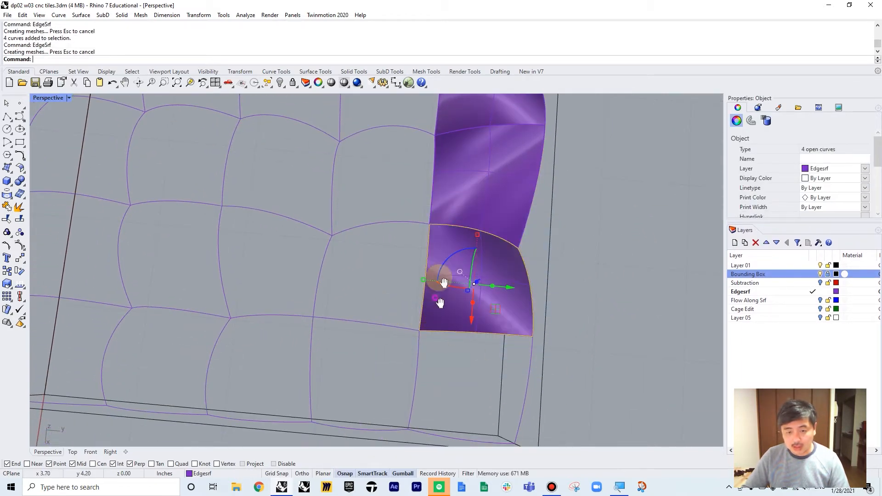
shift+right_drag(443, 282, 404, 207)
drag(409, 213, 591, 394)
key(Return)
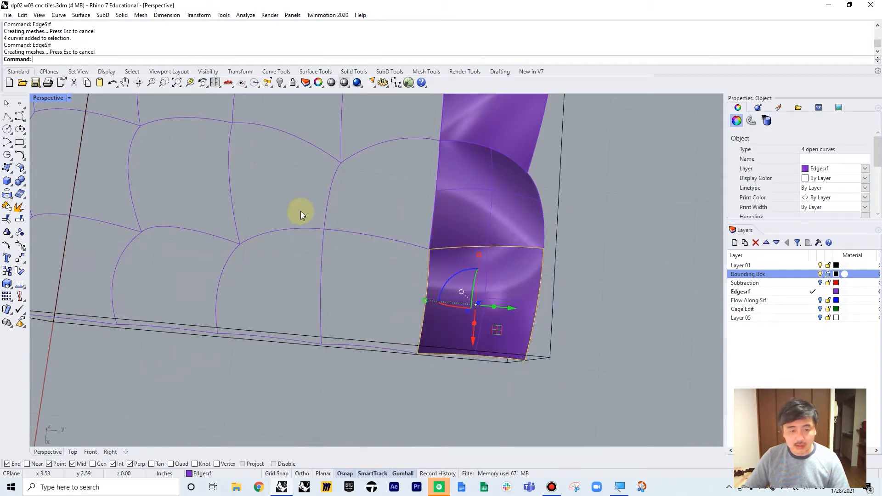
Create edge surfaces in three cells of the second column, working back from the side opposite the green axis.
drag(300, 211, 446, 385)
right_click(343, 125)
drag(309, 130, 459, 262)
right_click(428, 177)
shift+right_drag(426, 174, 440, 296)
drag(335, 143, 476, 298)
right_click(436, 187)
shift+right_drag(437, 187, 431, 242)
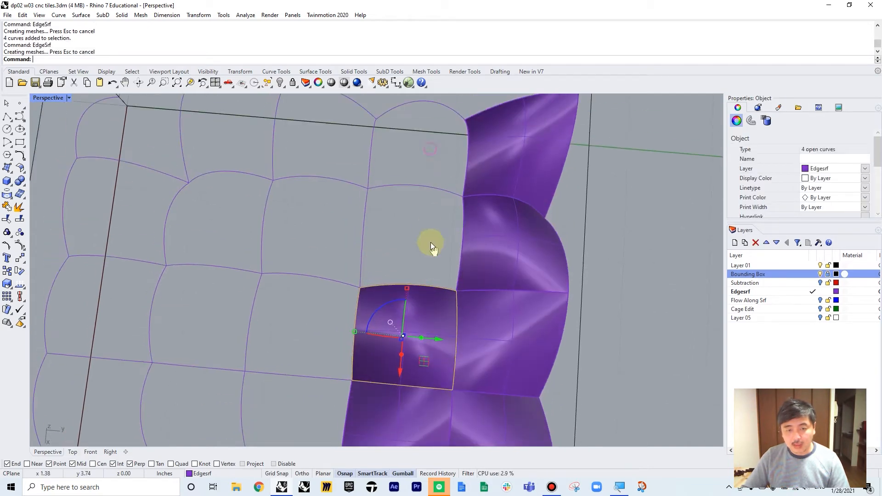
Try to create an edge surface in the second column's fourth cell from individually picked boundary curves, and undo it.
click(365, 216)
shift+click(401, 187)
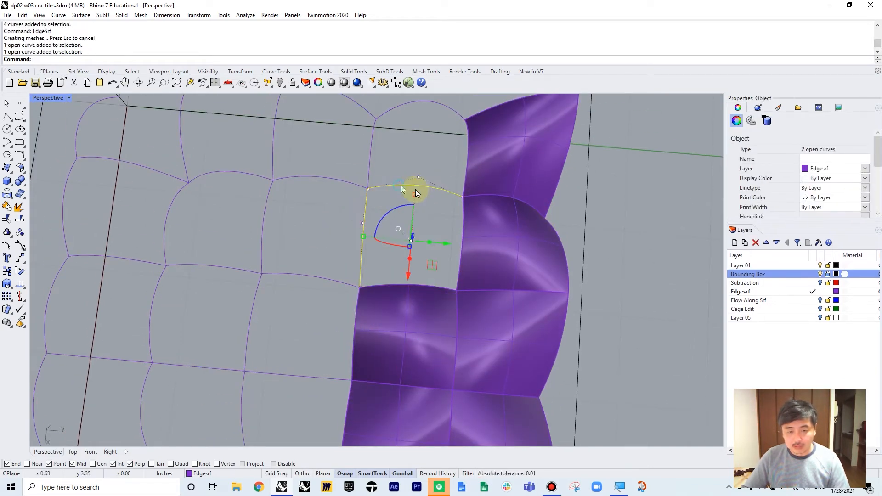
shift+click(463, 222)
click(508, 244)
right_click(602, 242)
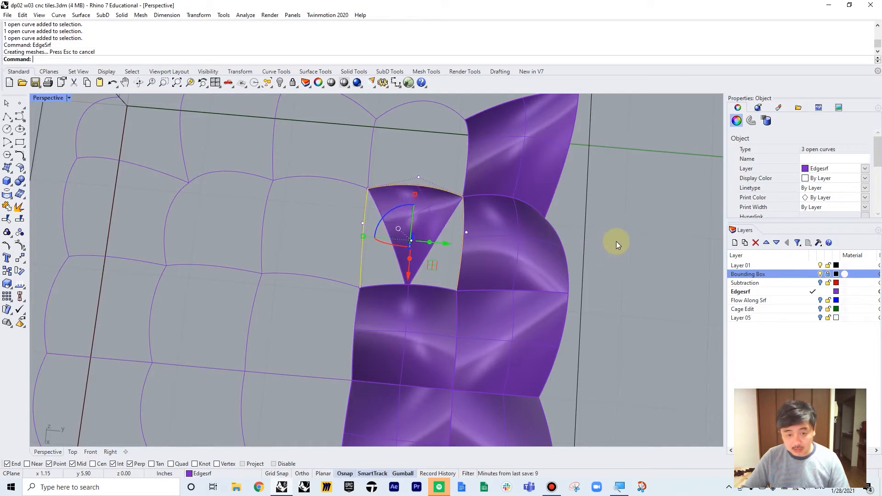
key(ctrl+z)
click(618, 225)
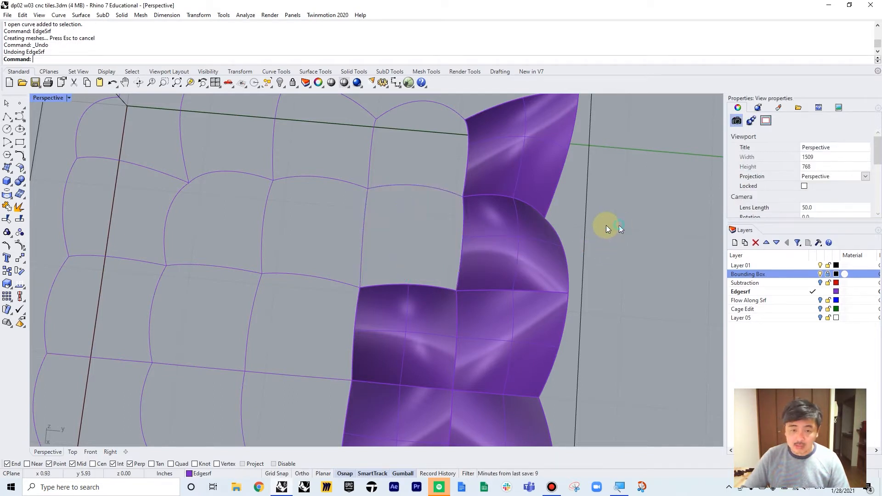
click(368, 206)
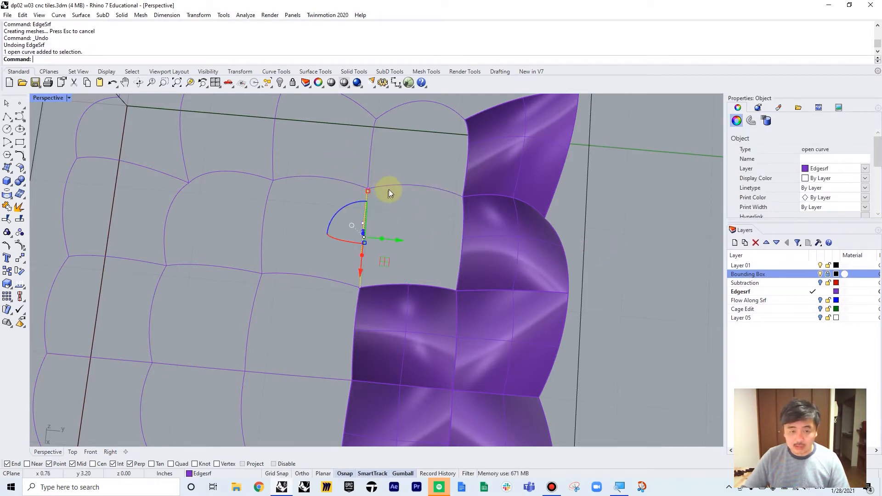
shift+click(390, 186)
right_click(402, 204)
key(ctrl+z)
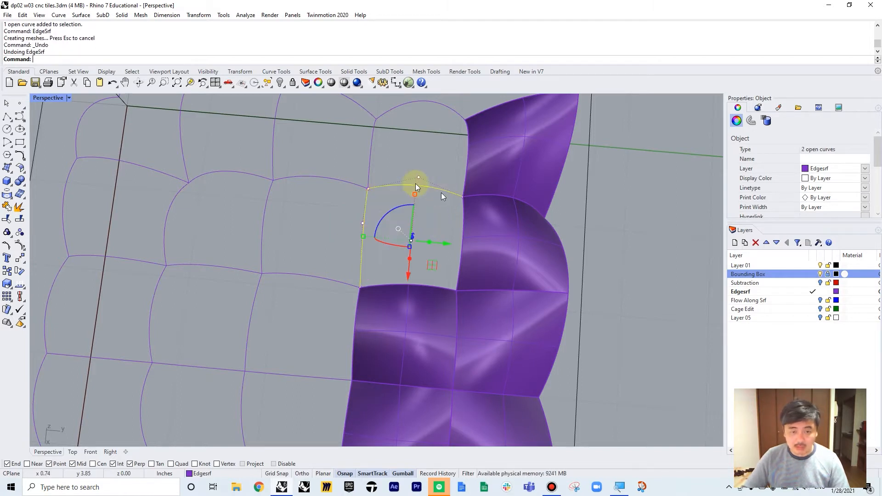
click(338, 167)
Create edge surfaces in the second column's two remaining cells, selecting all four boundary curves of each cell.
drag(338, 166, 473, 315)
right_click(427, 176)
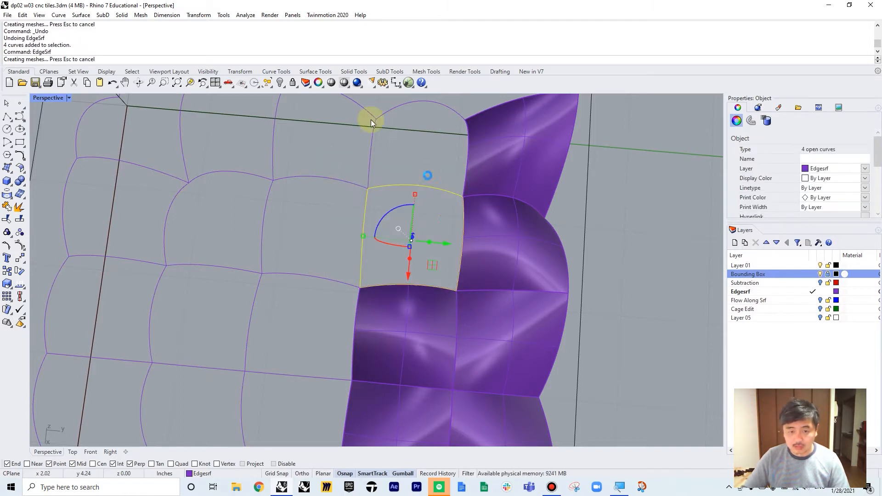
shift+right_drag(383, 154, 401, 194)
drag(368, 114, 485, 248)
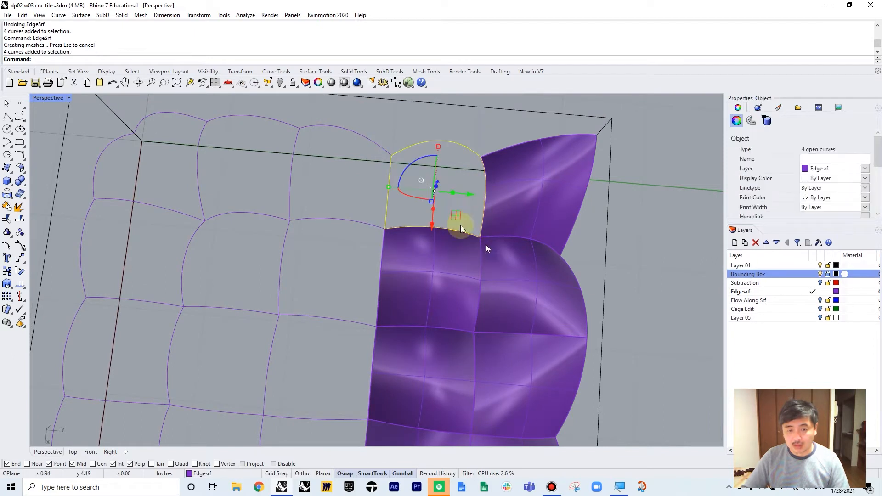
right_click(432, 208)
Create edge surfaces in the first two cells of the third column, starting from the green axis side.
shift+right_drag(342, 168, 417, 185)
drag(364, 121, 484, 254)
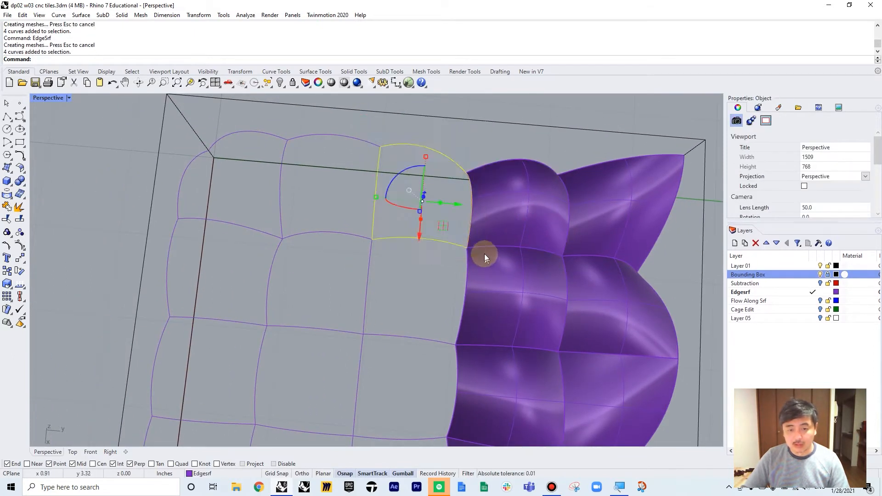
right_click(484, 254)
drag(354, 207, 492, 362)
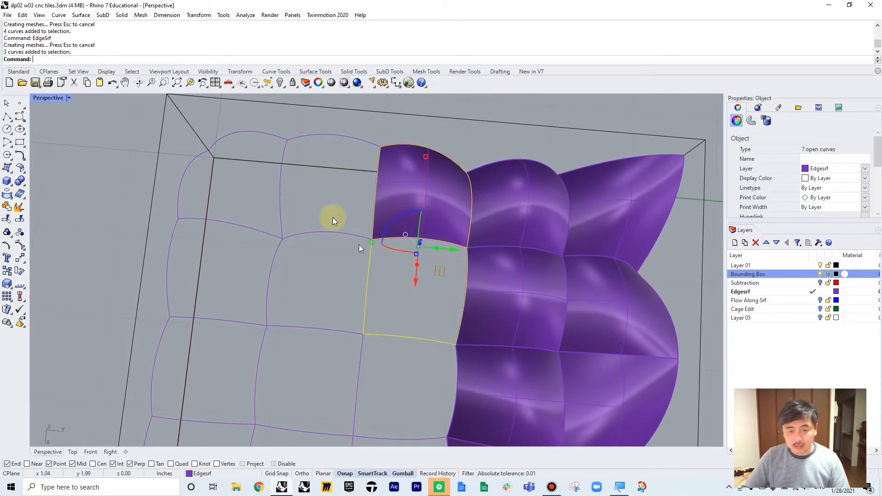
drag(340, 220, 501, 371)
right_click(505, 369)
Fill the third column's three remaining cells with edge surfaces down to the opposite side of the tile.
shift+right_drag(507, 367, 551, 225)
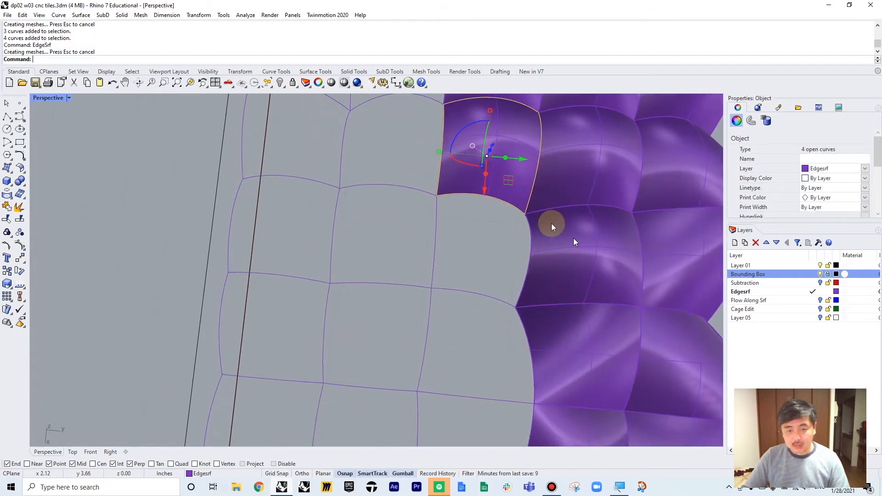
drag(396, 164, 542, 346)
right_click(494, 354)
shift+right_drag(511, 352, 506, 256)
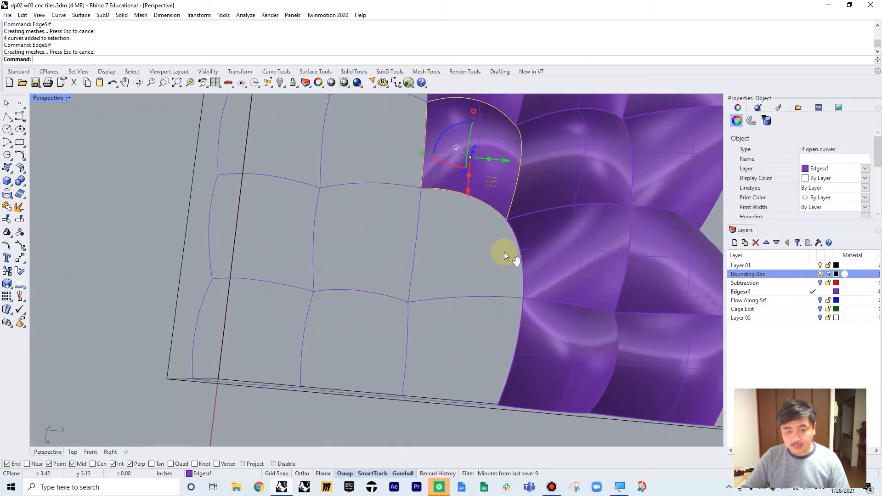
drag(379, 167, 527, 341)
right_click(464, 313)
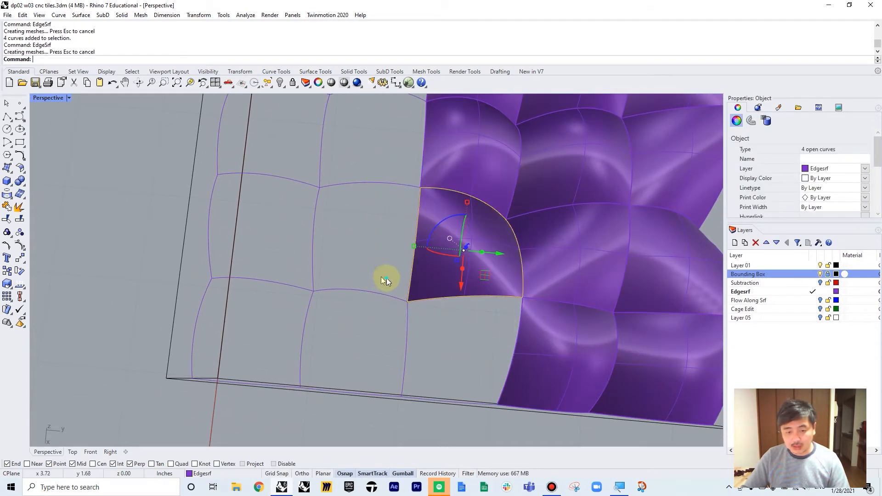
drag(384, 277, 550, 440)
right_click(316, 319)
Create edge surfaces in three cells of the fourth column, working back toward the green axis side.
drag(284, 264, 430, 437)
right_click(299, 184)
drag(296, 173, 420, 301)
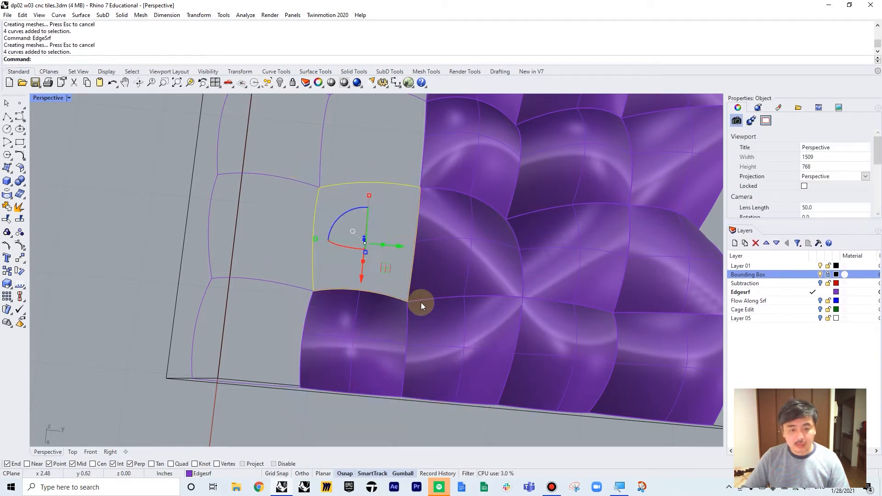
right_click(374, 195)
shift+right_drag(374, 195, 397, 327)
drag(332, 197, 473, 357)
right_click(347, 165)
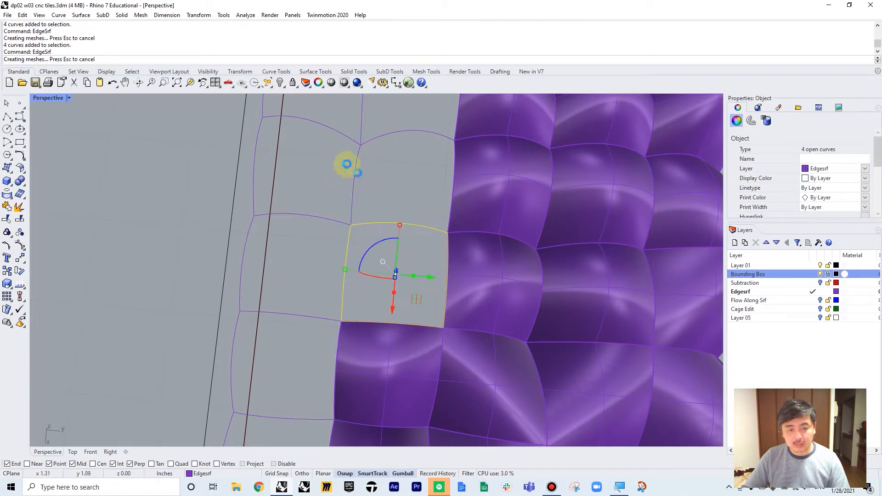
Create edge surfaces in the fourth column's last two cells beside the green axis side.
drag(354, 120, 414, 194)
shift+right_drag(414, 194, 506, 276)
drag(406, 186, 574, 345)
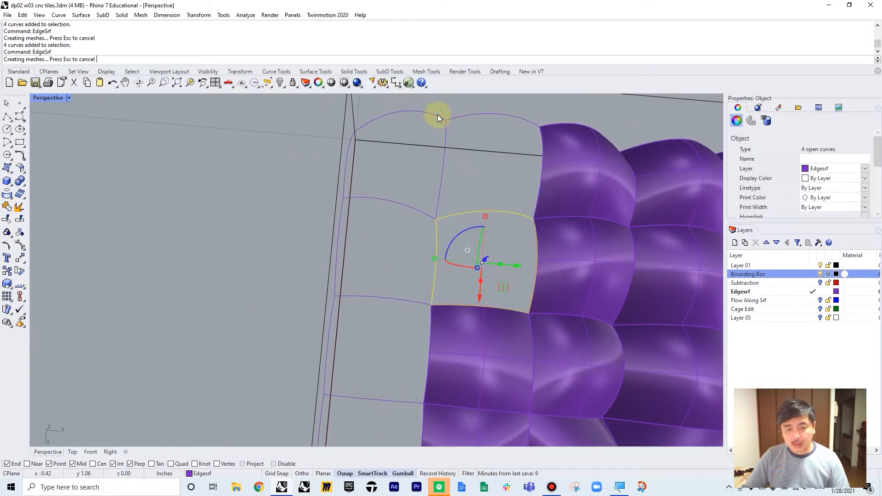
right_click(437, 114)
drag(541, 224, 559, 251)
right_click(368, 153)
Create edge surfaces in all five cells of the last column along the red axis, completing the 5 x 5 grid.
scroll(373, 167, down, 6)
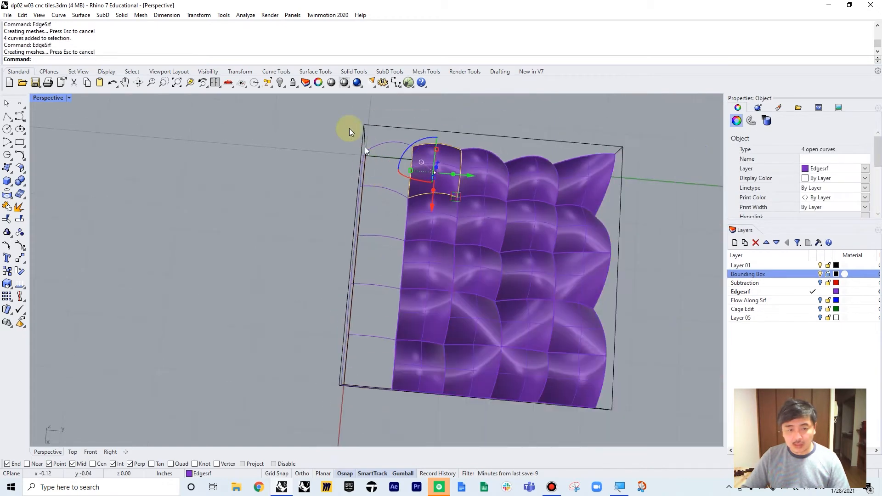
drag(331, 115, 433, 211)
right_click(433, 211)
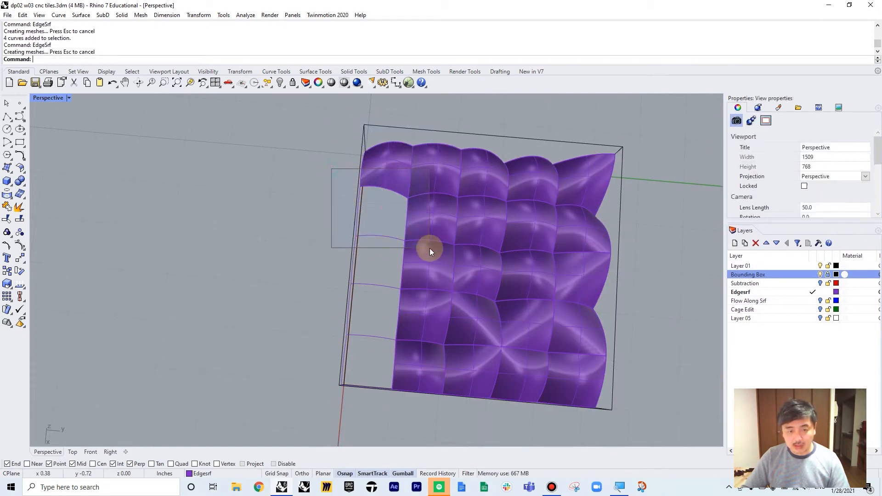
drag(316, 217, 432, 309)
right_click(426, 305)
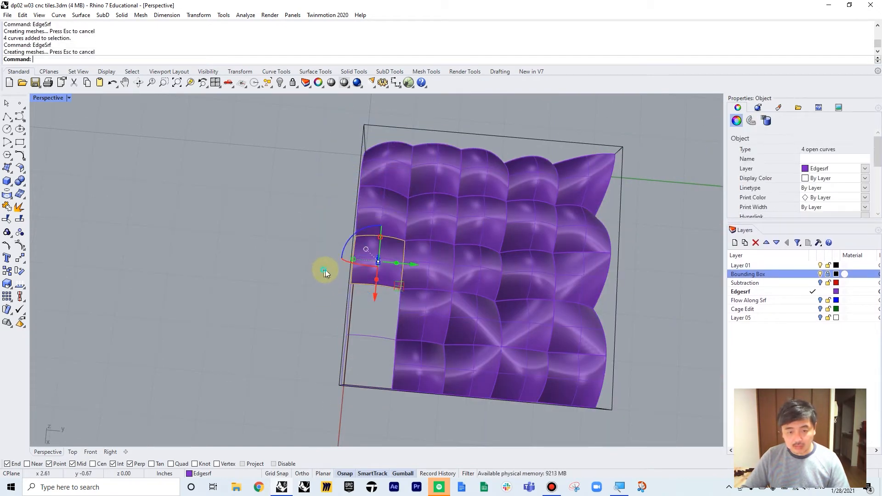
drag(324, 270, 413, 353)
right_click(413, 353)
drag(320, 316, 434, 421)
right_click(439, 427)
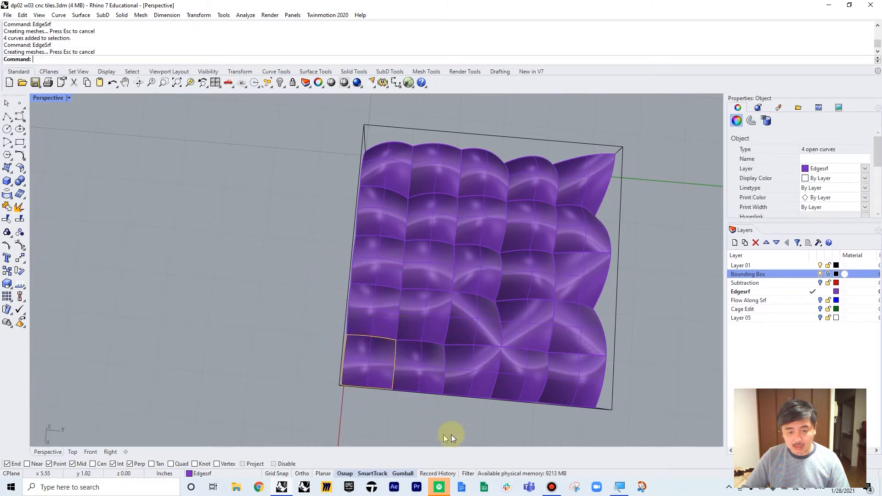
Join the finished tile's 25 edge surfaces into one polysurface and select it to check the result.
right_drag(477, 390, 371, 325)
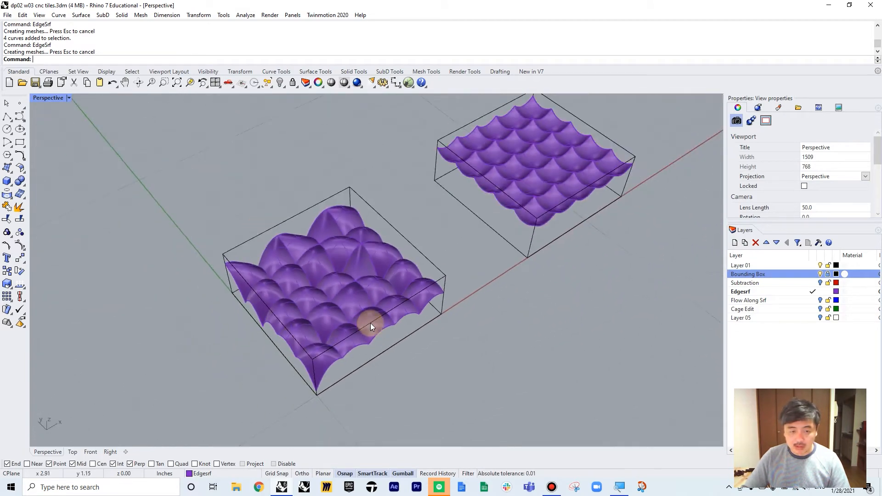
drag(172, 175, 452, 396)
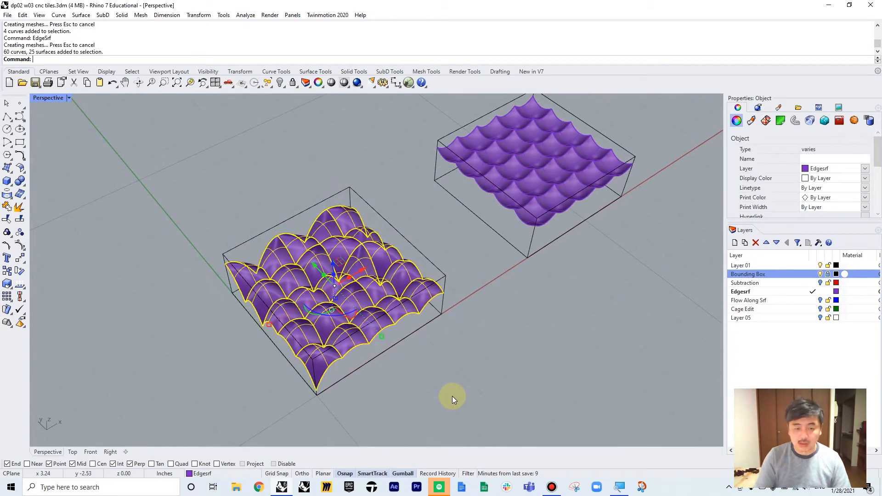
text(j)
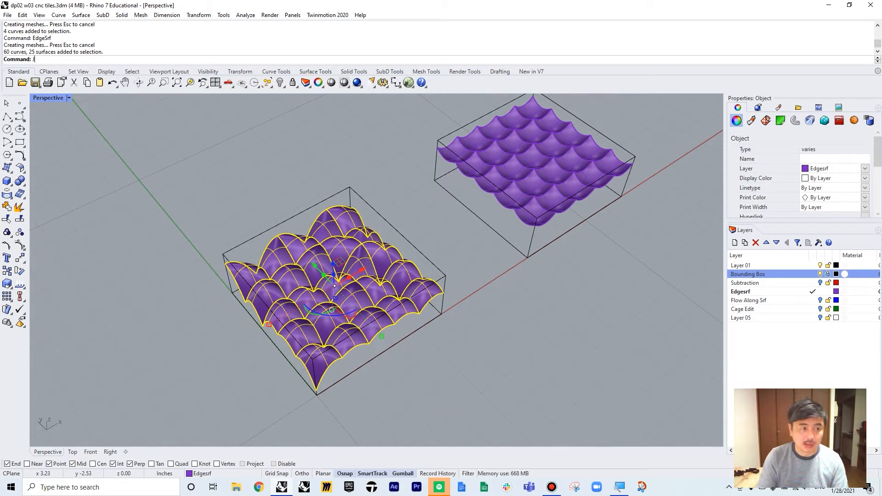
key(Return)
key(Escape)
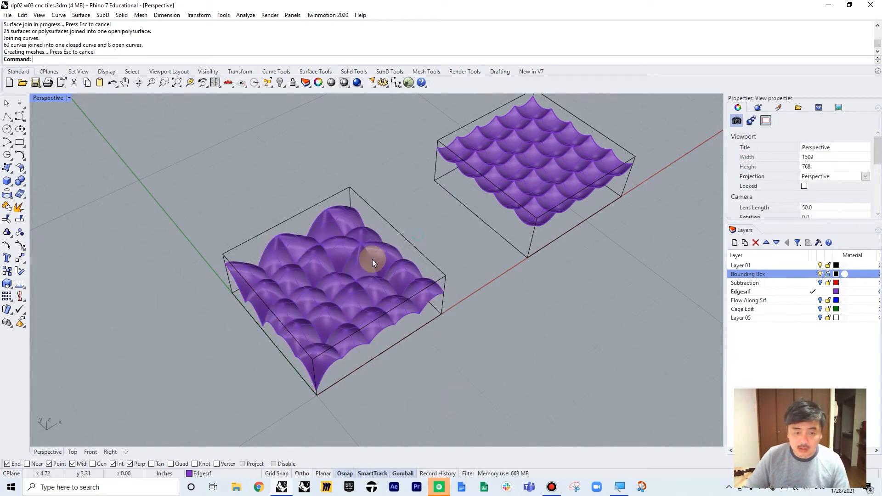
click(383, 257)
Join the edge surfaces and curves of the second, more regular tile next to it.
right_drag(383, 257, 558, 273)
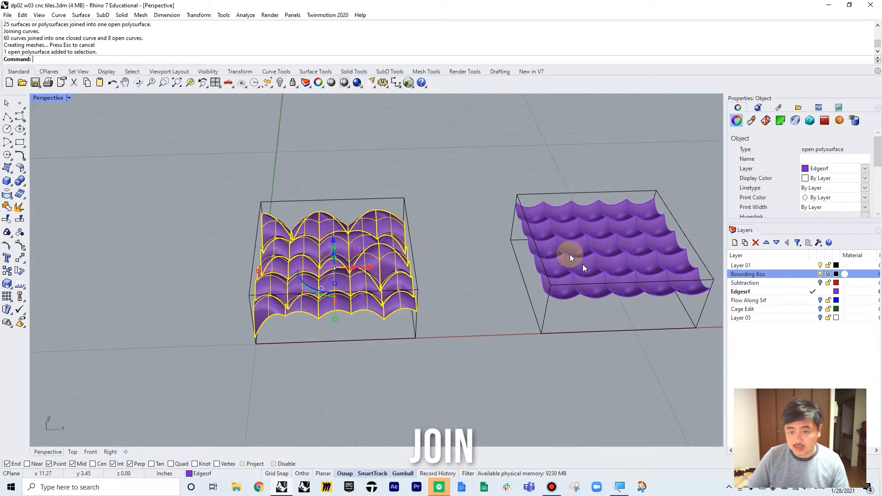
drag(486, 148, 696, 344)
key(Return)
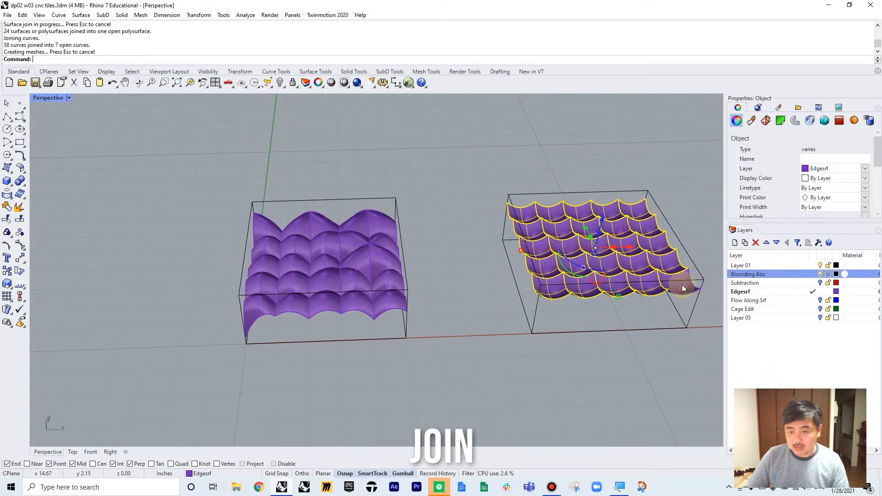
Join the remaining corner surface to the second tile's polysurface and select the result to check it.
shift+click(682, 285)
key(Return)
click(695, 230)
click(669, 263)
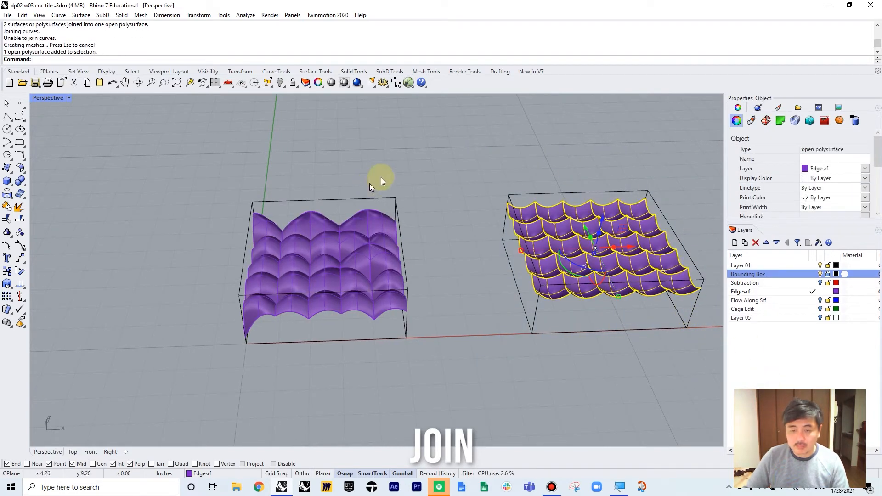
click(460, 174)
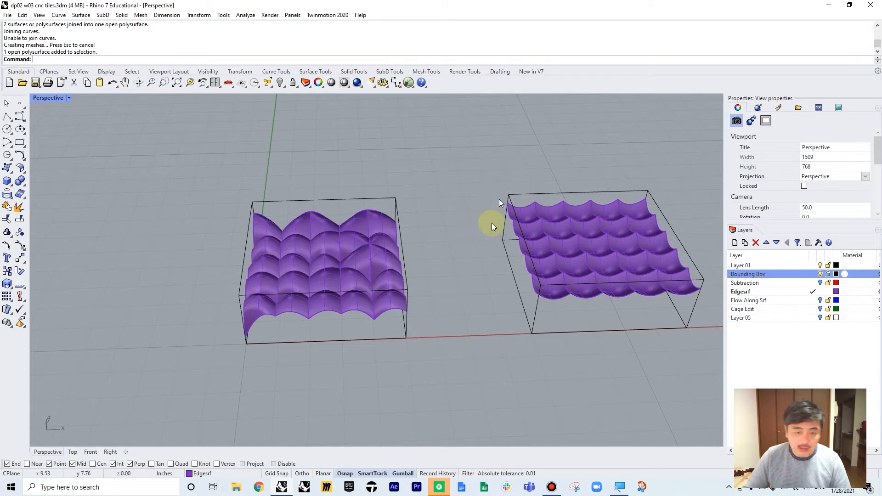
Make the Flow Along Srf layer current and hide the Edgesrf layer.
right_drag(492, 225, 642, 303)
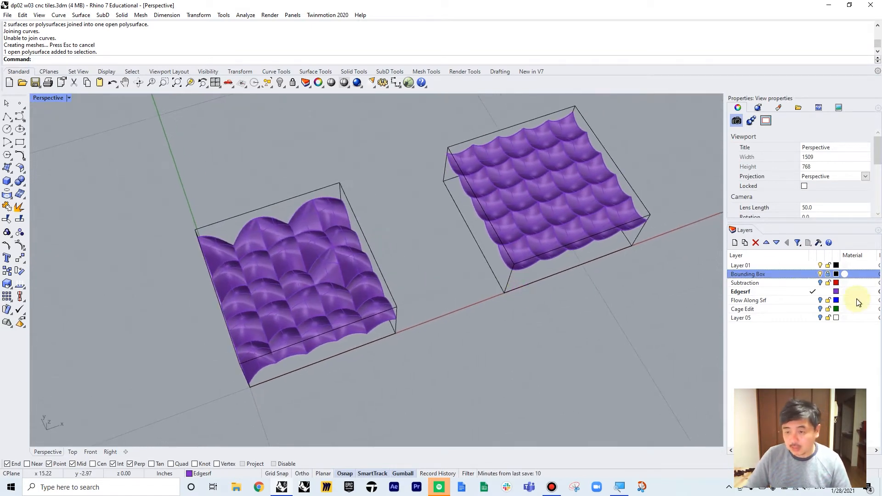
click(814, 301)
click(821, 293)
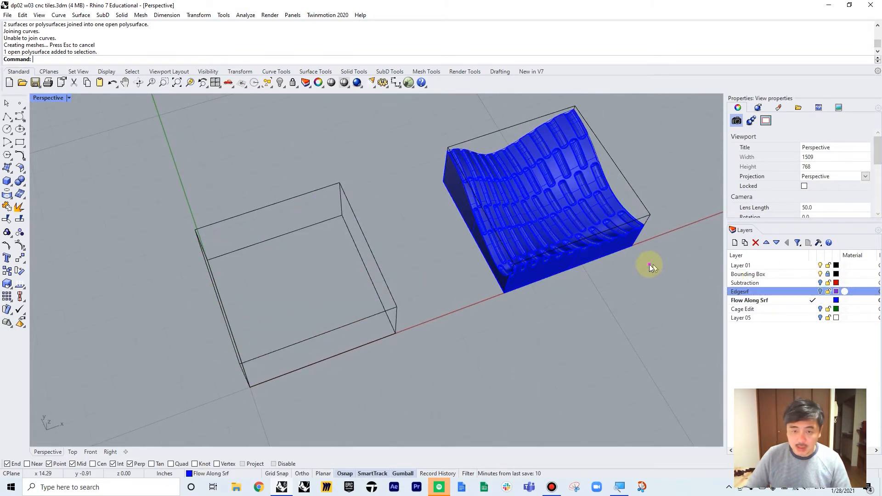
Examine the blue Flow Along Srf tile's ribbed surface and the empty bounding box beside it from several angles.
right_drag(649, 264, 461, 330)
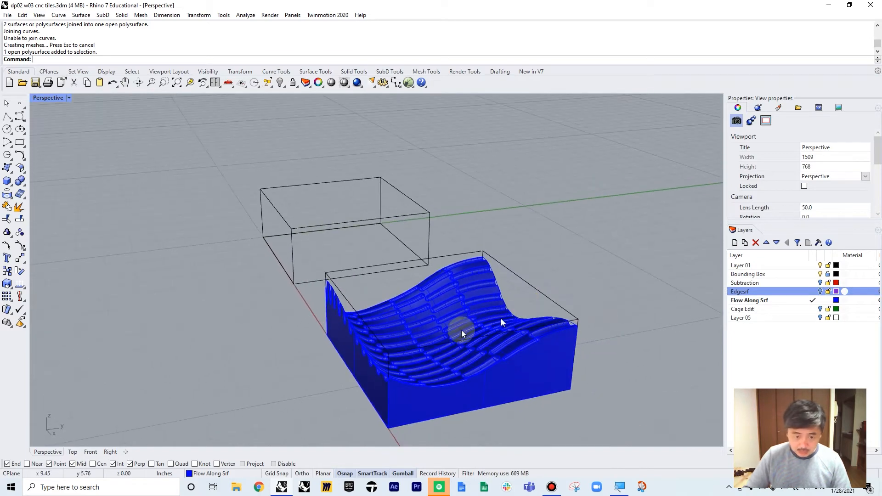
scroll(414, 324, up, 4)
right_drag(503, 293, 546, 296)
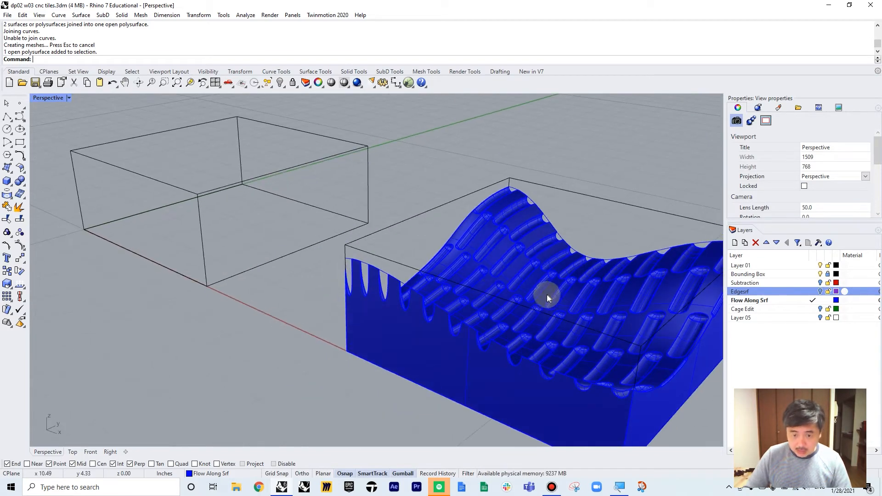
scroll(509, 344, down, 3)
right_drag(484, 343, 563, 355)
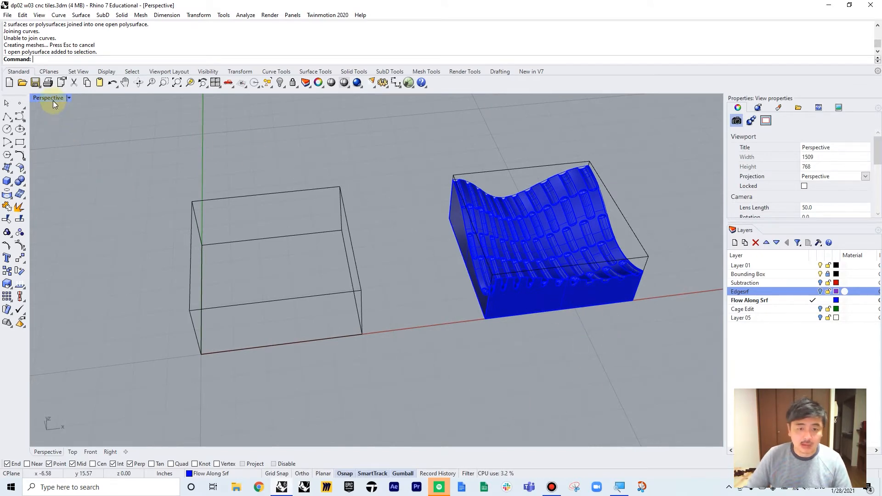
right_drag(354, 271, 213, 113)
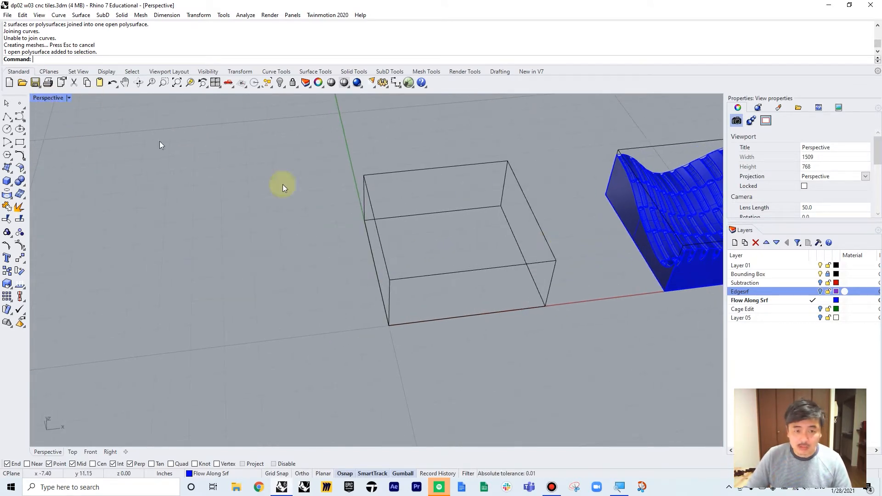
right_drag(282, 185, 482, 238)
scroll(423, 254, up, 3)
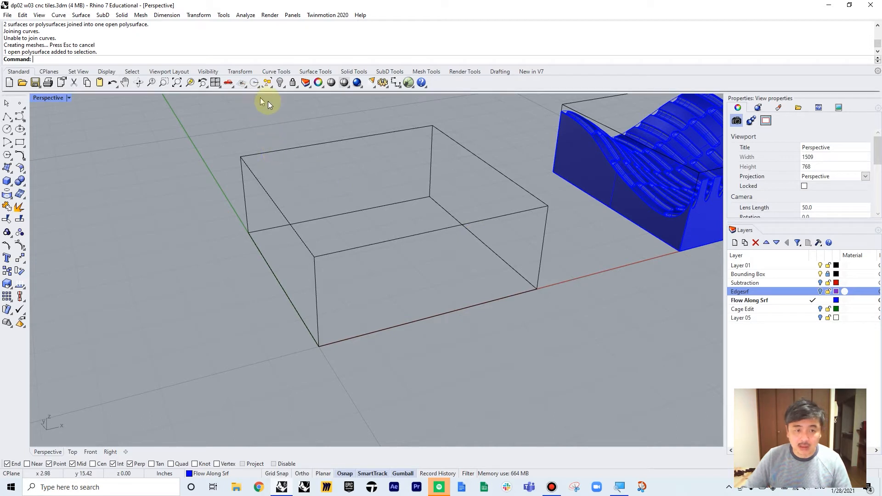
right_drag(426, 208, 349, 164)
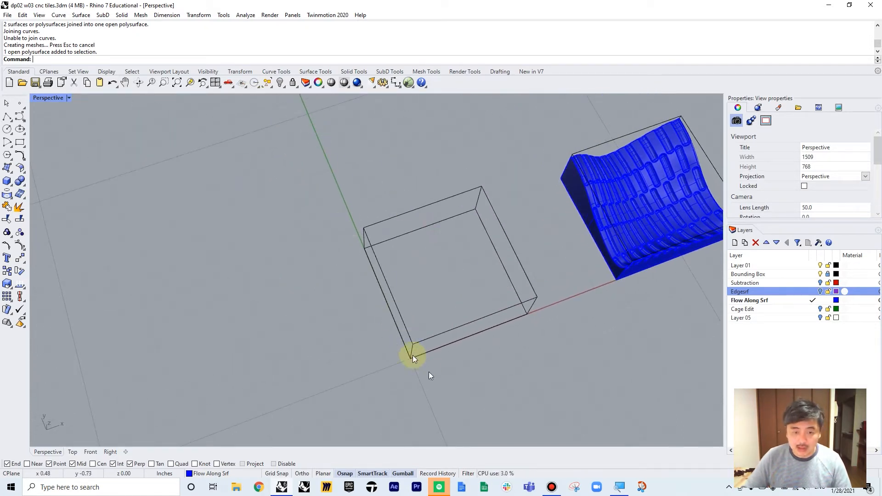
right_drag(519, 309, 321, 222)
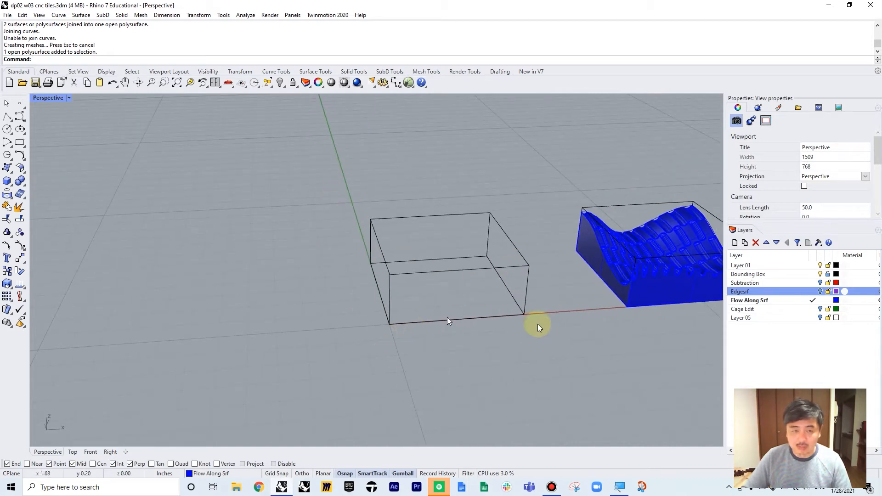
right_drag(514, 316, 436, 310)
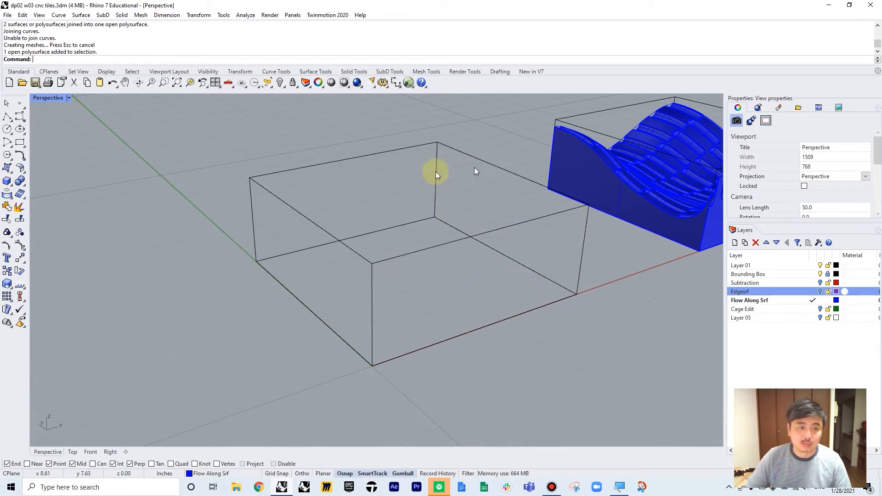
Set the construction plane by three points on the empty bounding box's vertical face along the red axis, with the origin at 0,0,0.
click(246, 89)
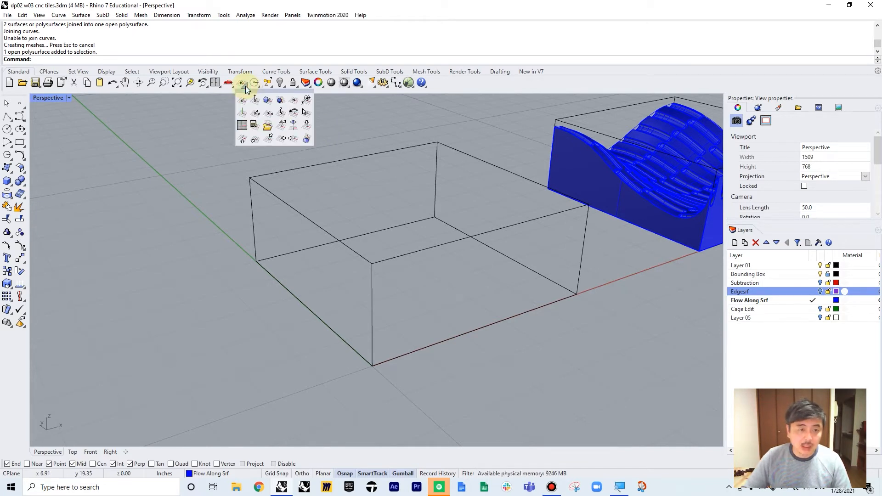
click(256, 113)
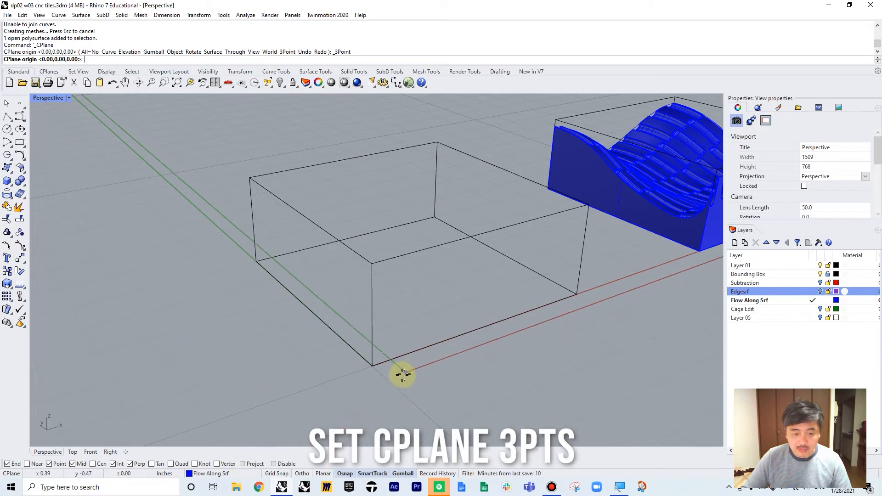
click(373, 367)
click(578, 293)
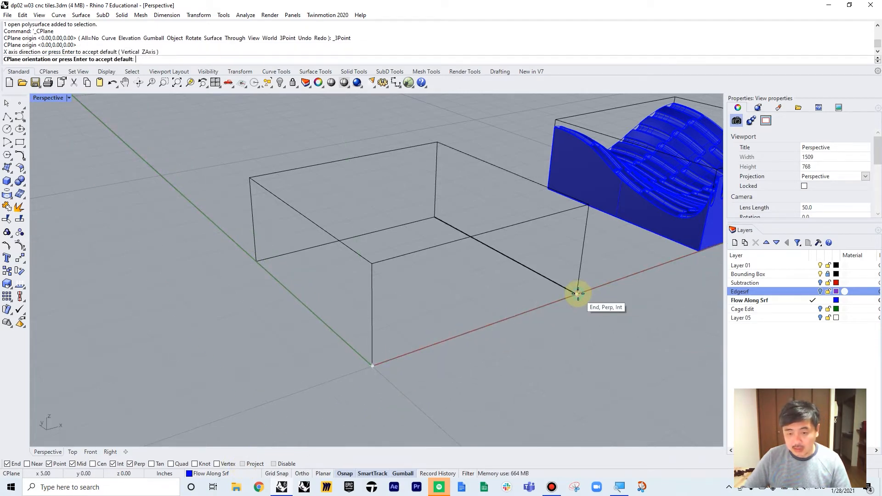
click(372, 267)
mouse_move(445, 292)
right_down()
mouse_move(407, 272)
mouse_move(475, 280)
mouse_move(441, 297)
mouse_move(366, 294)
mouse_move(432, 282)
mouse_move(442, 295)
right_up()
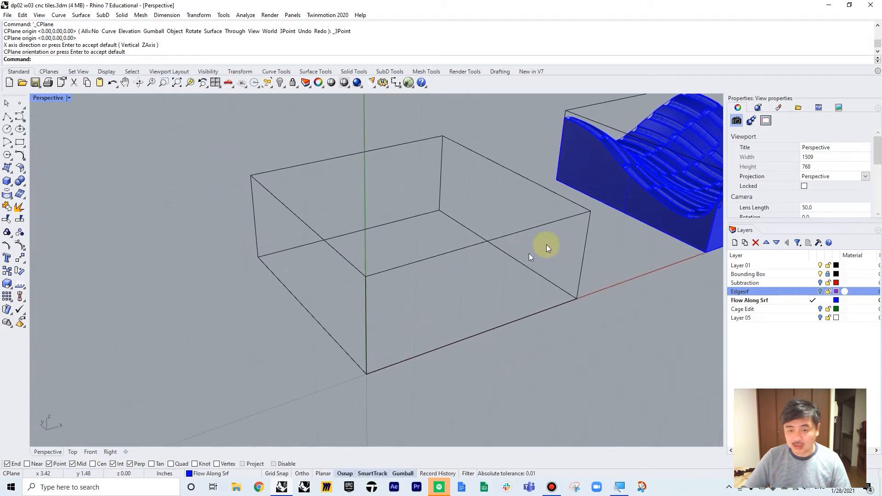
right_drag(517, 271, 340, 271)
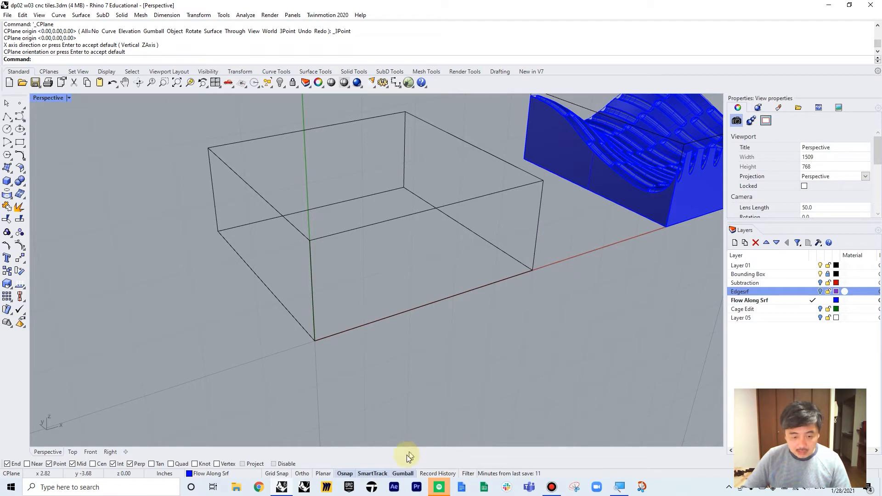
Turn on Project snapping and draw a degree 3, five-point wavy curve across that face, ending about 1.5 inches up the far vertical edge.
click(252, 464)
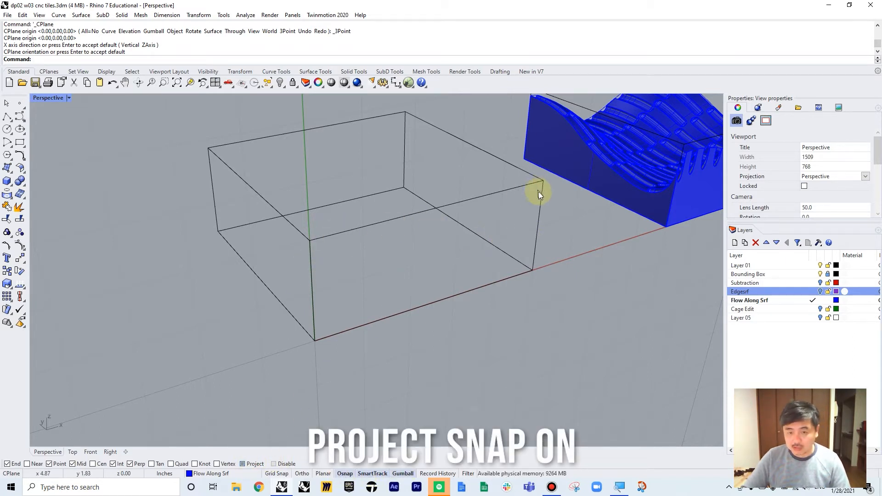
click(20, 115)
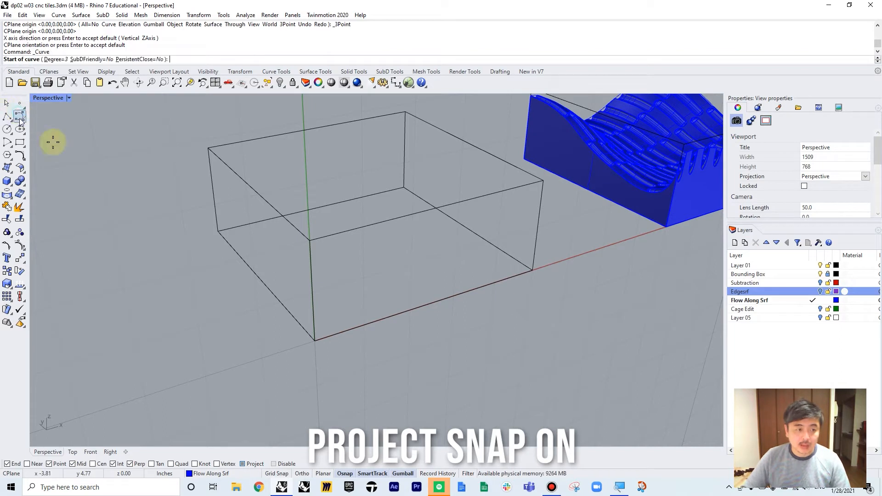
click(311, 264)
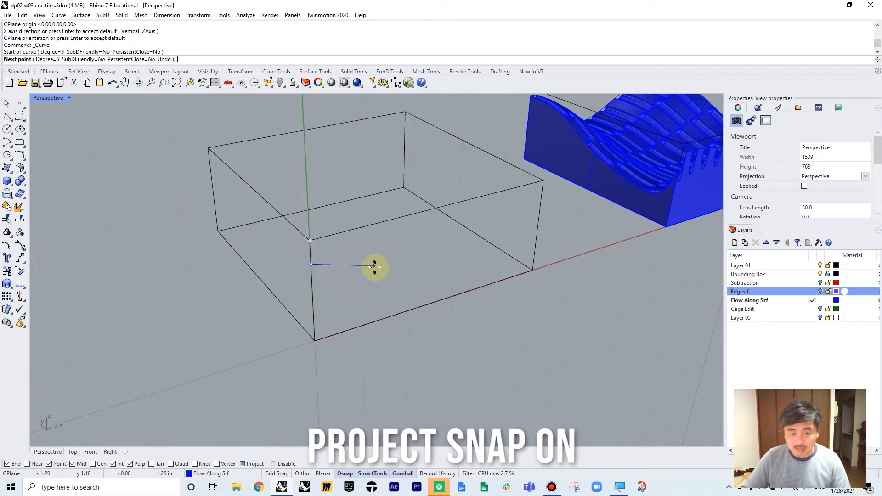
click(385, 284)
click(449, 271)
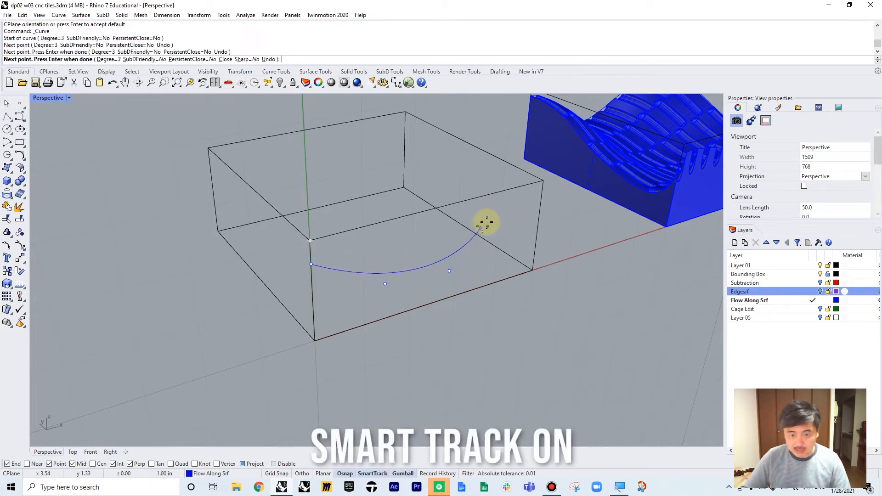
click(489, 218)
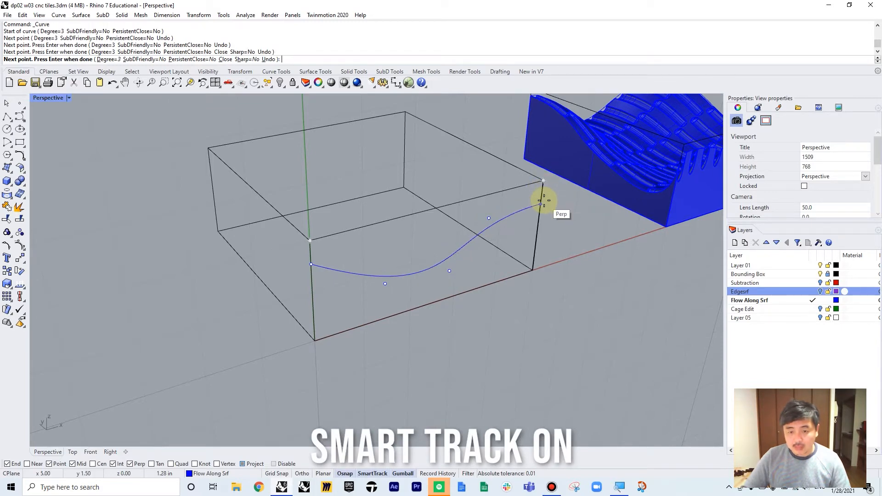
click(542, 202)
key(Return)
Turn off Project snapping and set the construction plane by three points on the adjacent vertical face at the first curve's far end.
right_drag(574, 231, 269, 104)
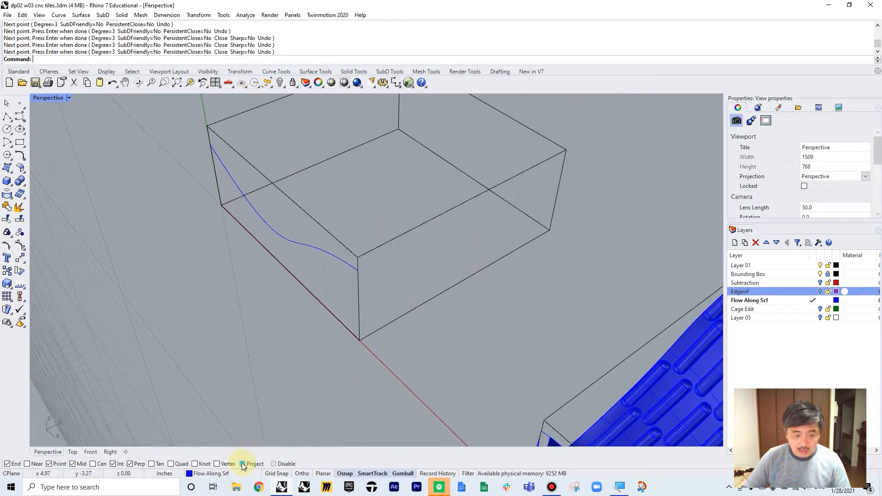
click(242, 87)
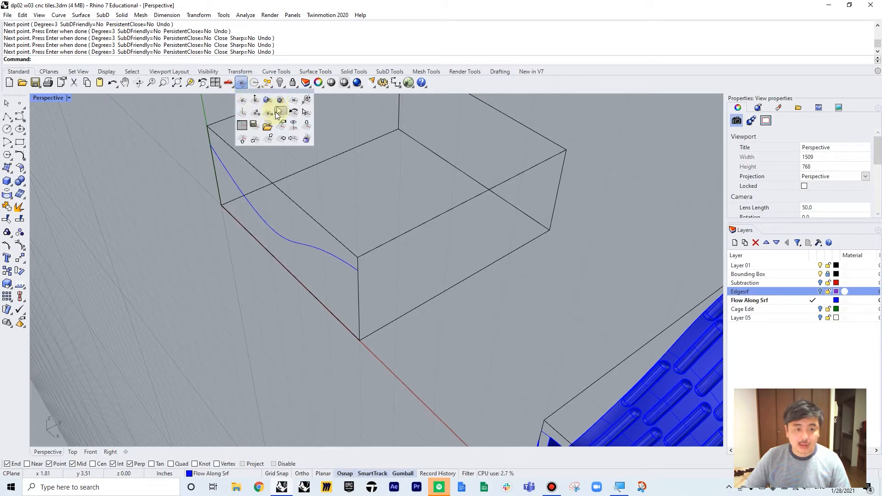
click(256, 112)
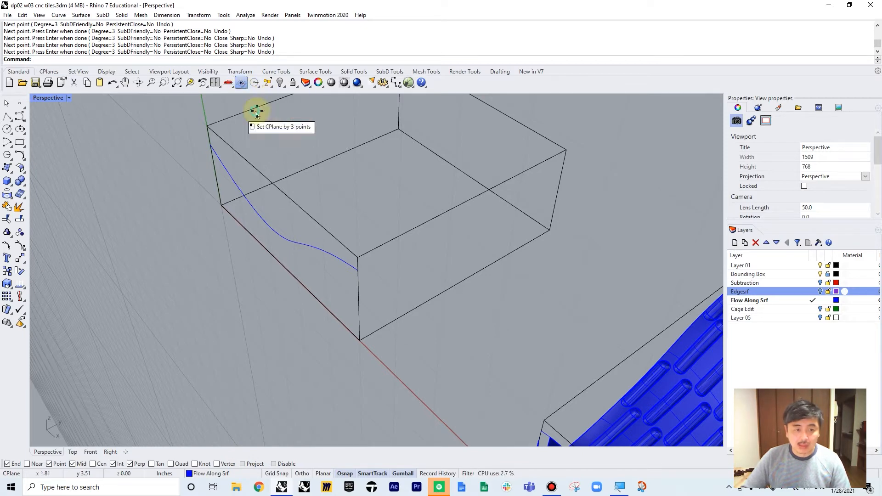
click(359, 339)
click(549, 230)
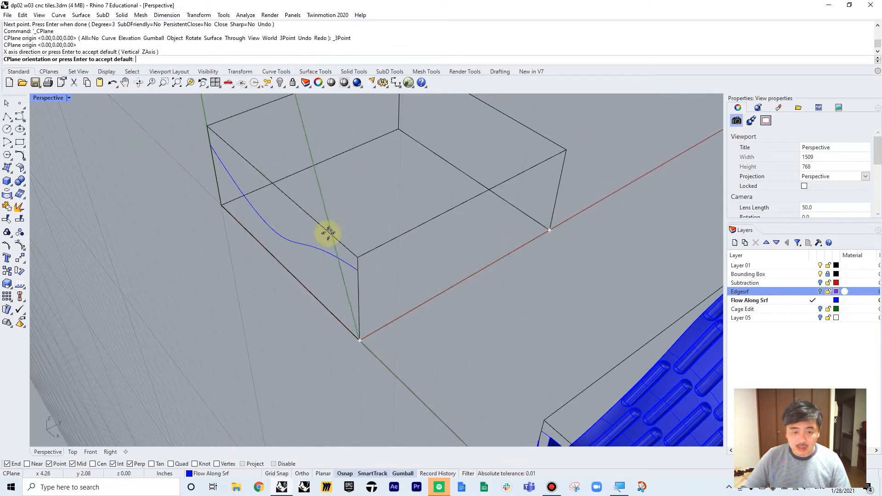
click(358, 256)
right_drag(424, 247, 379, 250)
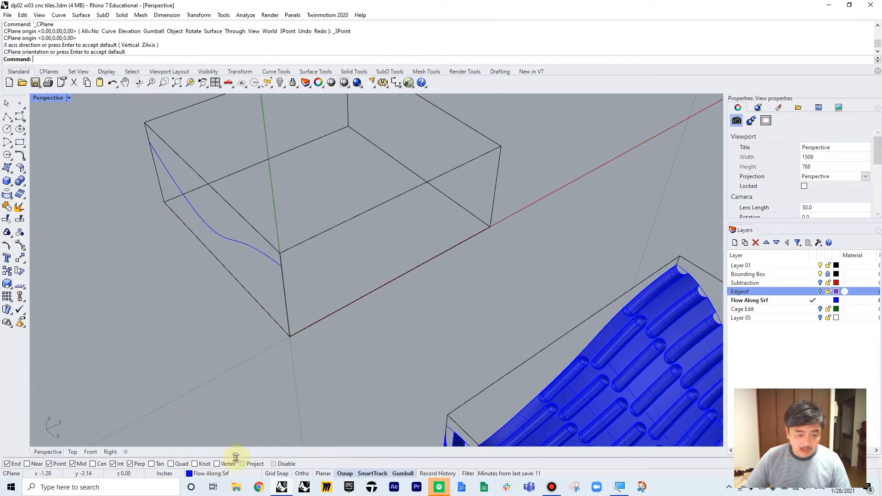
With Project snapping on, draw a five-point wavy curve across the second face from the first curve's endpoint to the opposite vertical edge.
click(22, 118)
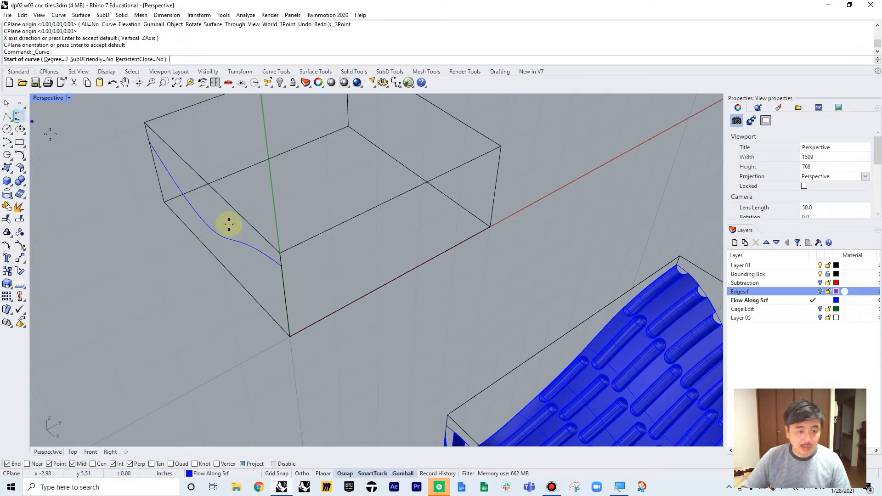
click(281, 265)
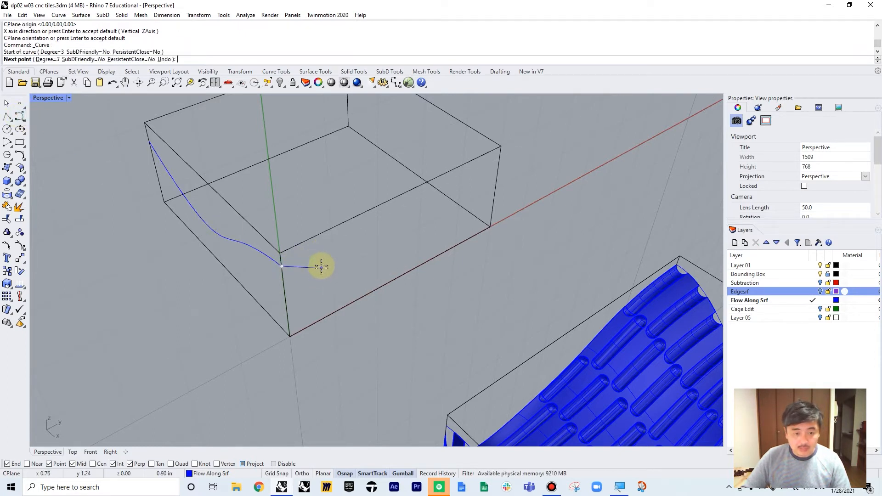
click(321, 279)
click(386, 262)
click(428, 194)
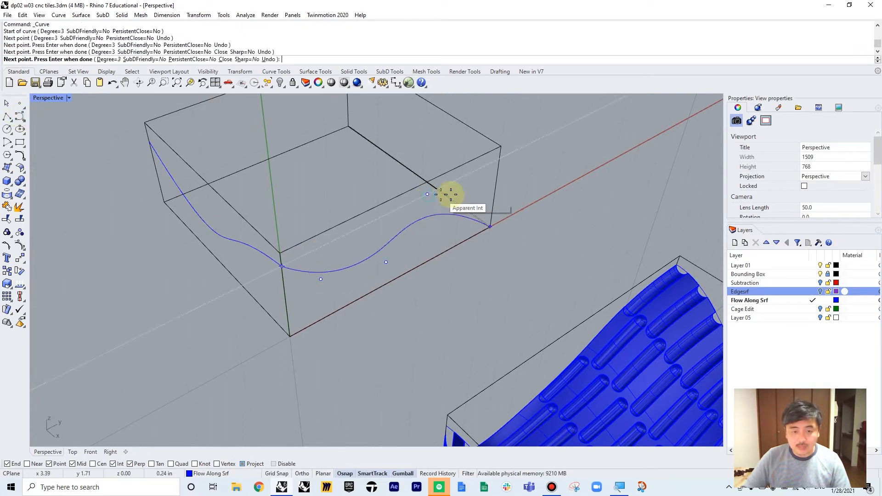
click(497, 201)
right_click(512, 199)
Turn off Project snapping and set the construction plane by three points on the box's third vertical face, next to the second curve's end.
right_drag(512, 199, 318, 211)
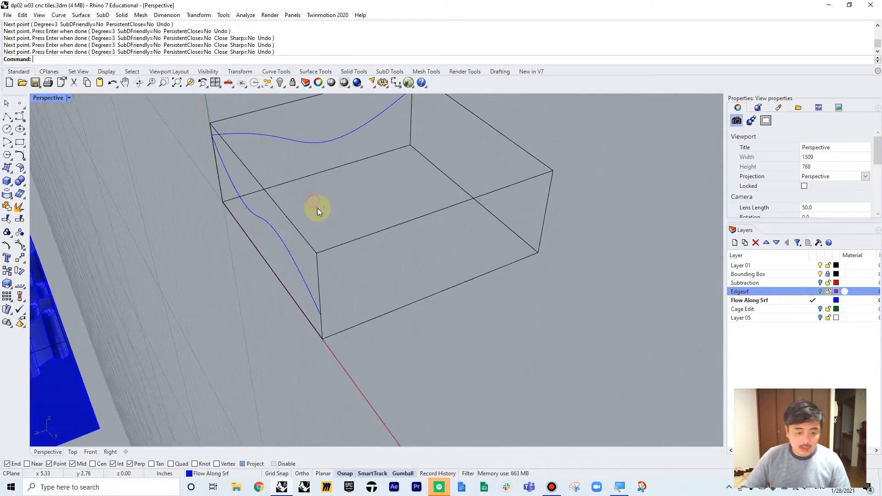
click(242, 83)
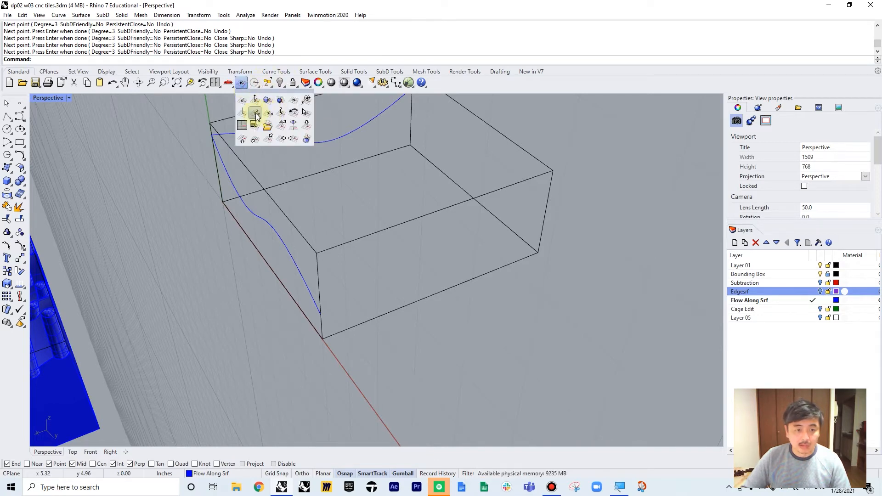
click(256, 113)
click(323, 339)
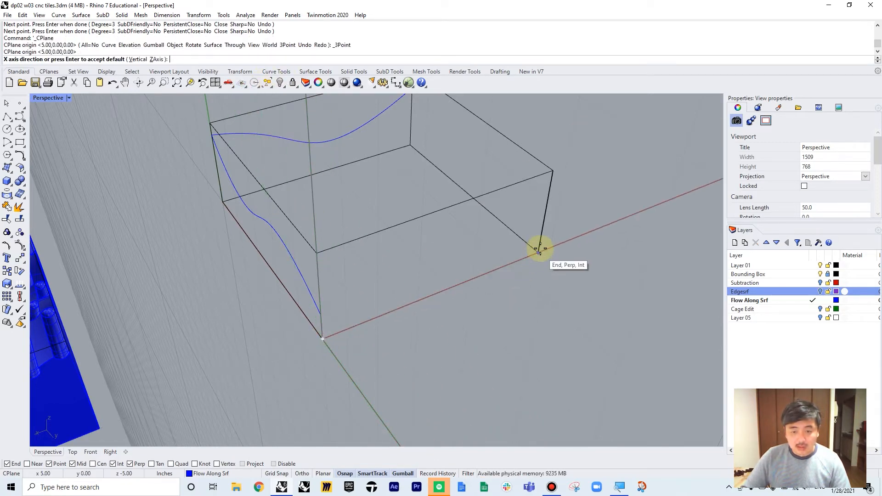
click(538, 252)
click(316, 255)
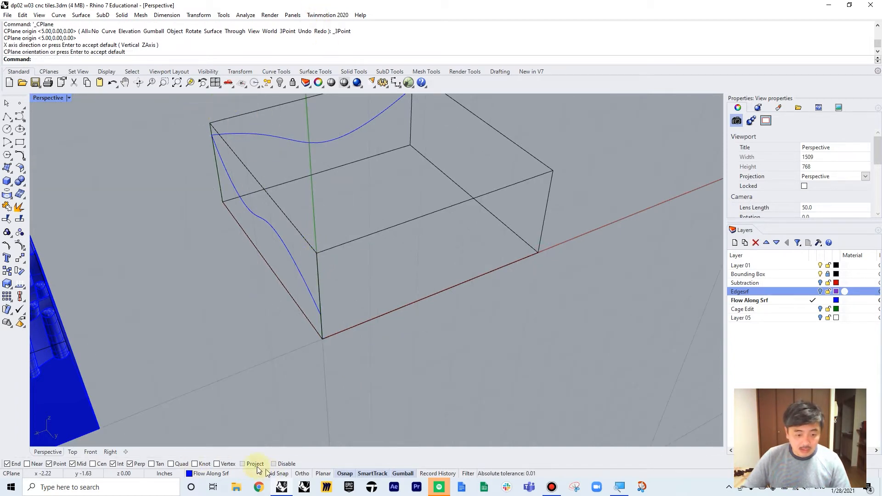
With Project snapping on, draw a five-point wavy curve across the third face from the second curve's endpoint to the opposite vertical edge.
click(20, 118)
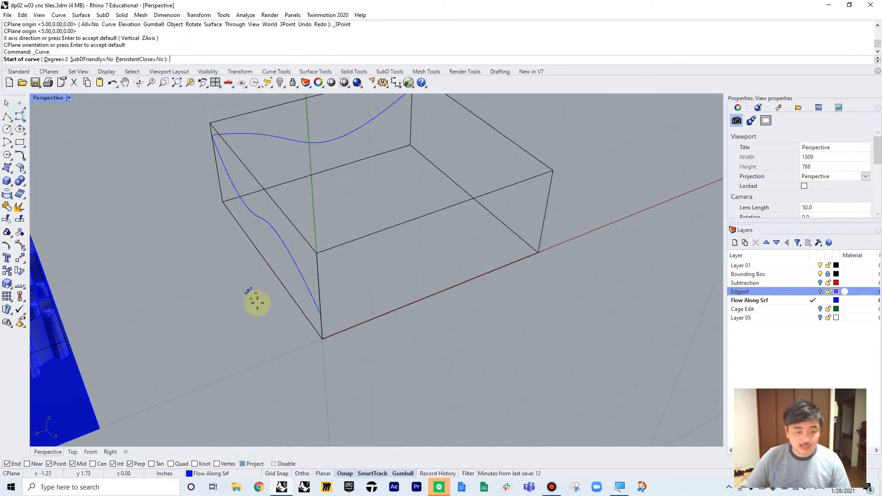
click(321, 314)
click(362, 311)
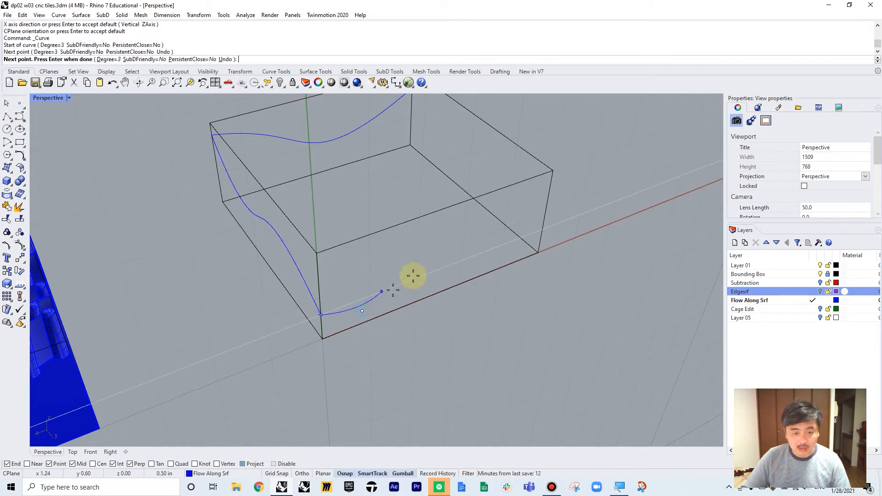
click(435, 240)
click(494, 233)
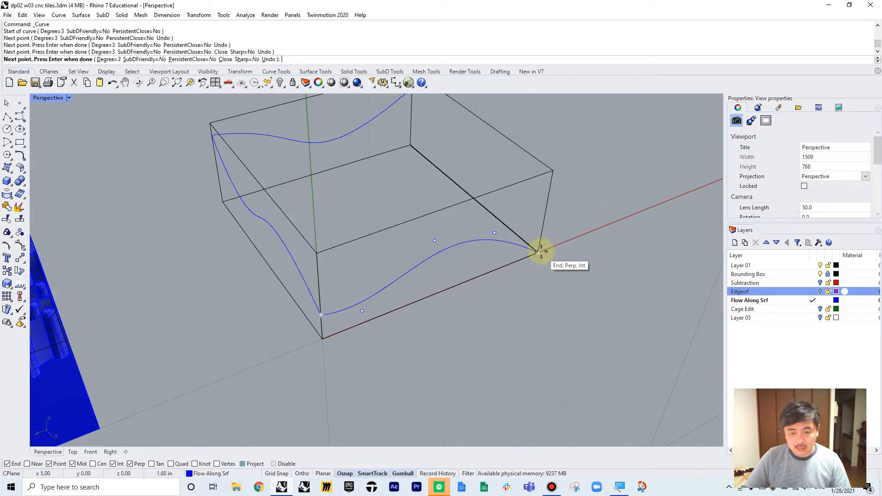
click(542, 232)
key(Return)
Turn off Project snapping and set the construction plane by three points on the box's fourth vertical face, starting from its lower corner.
right_drag(562, 217, 421, 133)
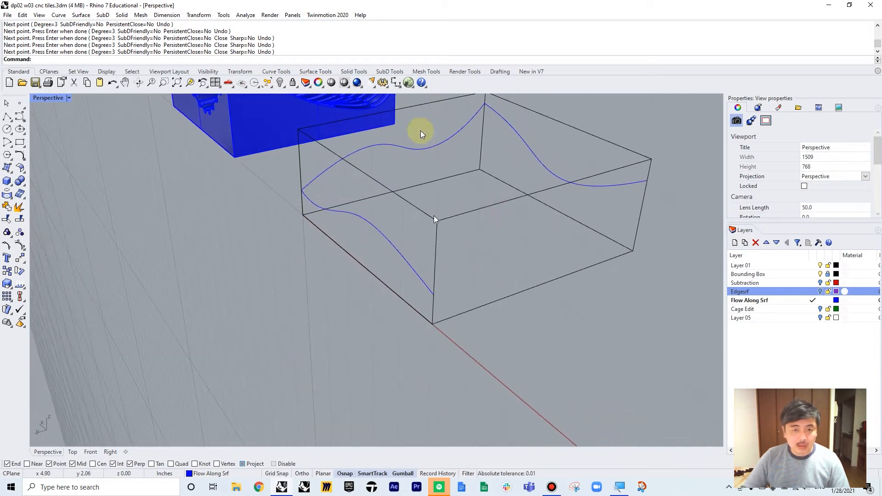
click(245, 87)
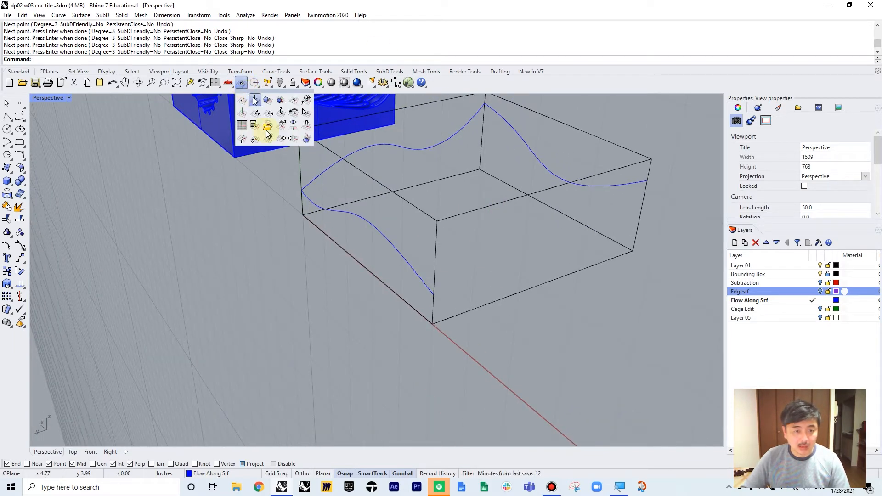
click(244, 464)
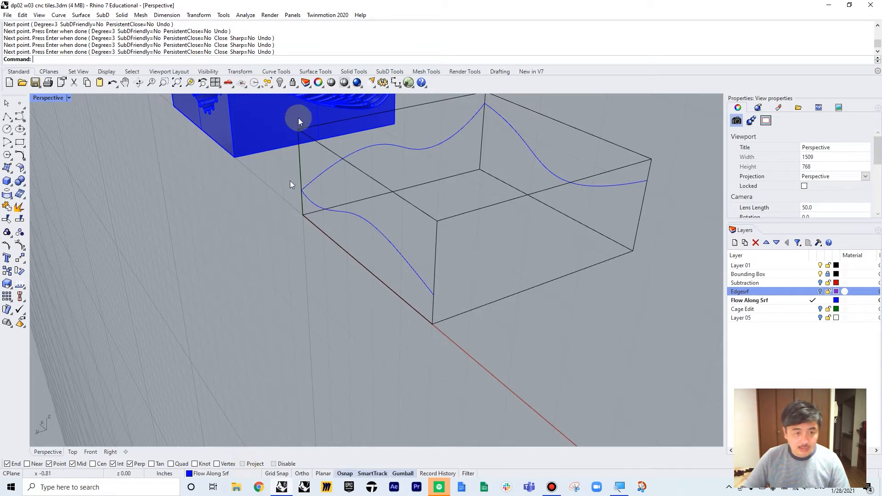
click(254, 88)
click(257, 117)
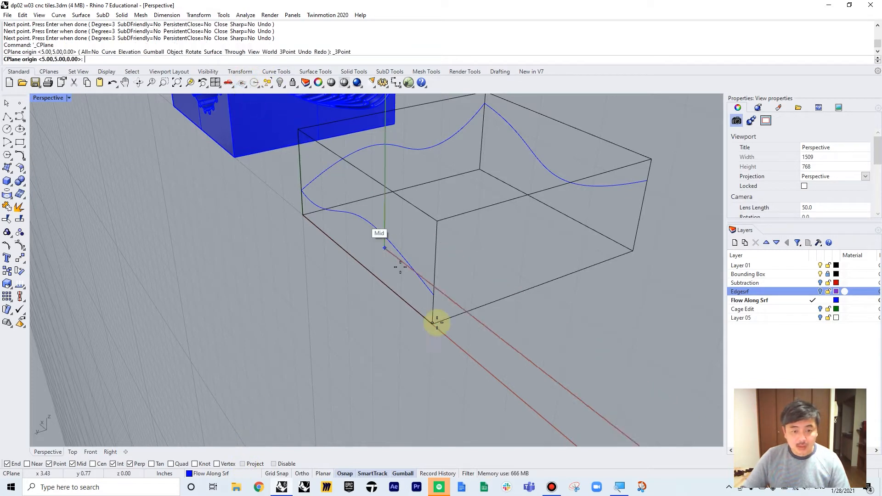
click(434, 323)
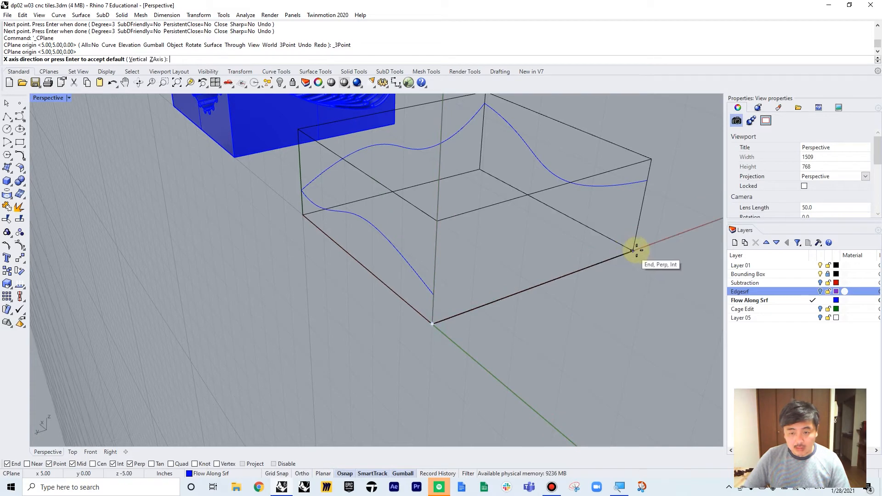
click(634, 250)
click(437, 221)
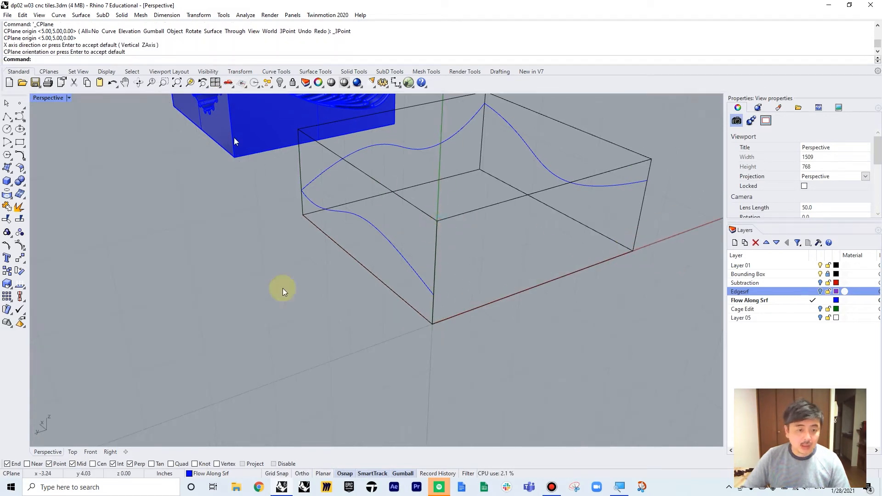
With Project snapping on, draw a five-point wavy curve across the fourth face, joining the third curve's endpoint to the first curve's start.
click(20, 117)
click(433, 294)
click(476, 296)
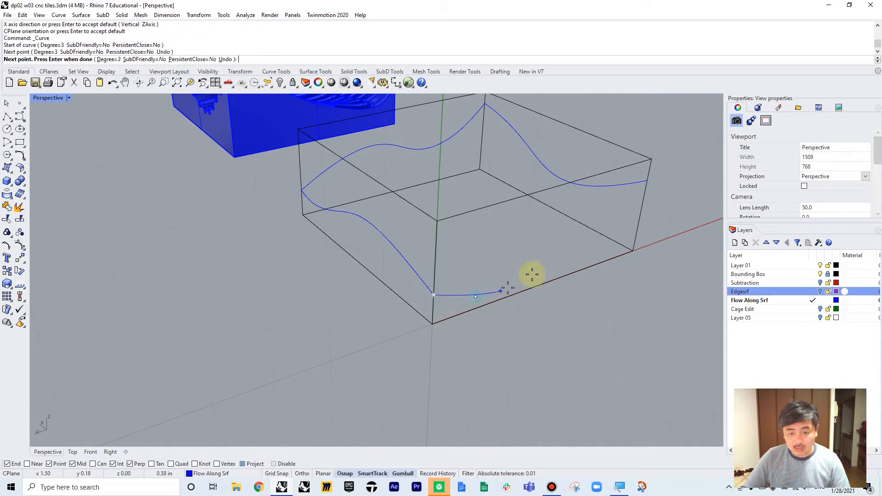
click(553, 254)
click(567, 215)
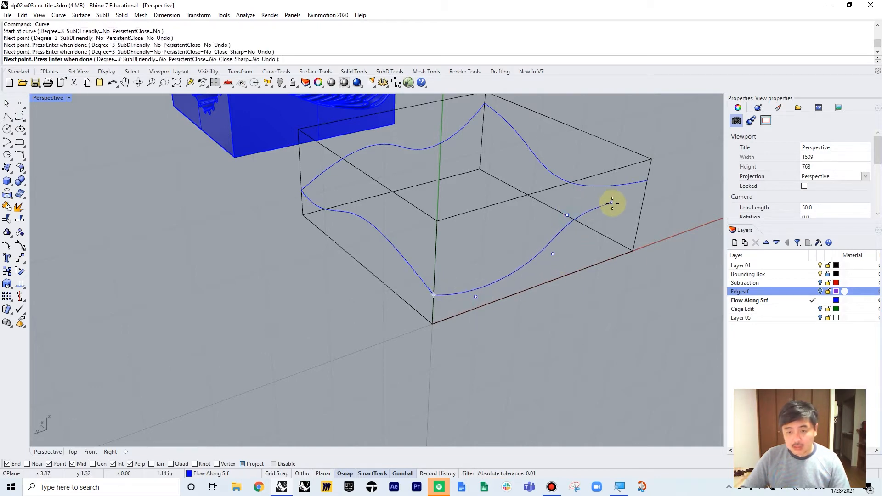
click(645, 187)
key(Return)
Reset the construction plane to World Top.
right_drag(658, 204, 548, 236)
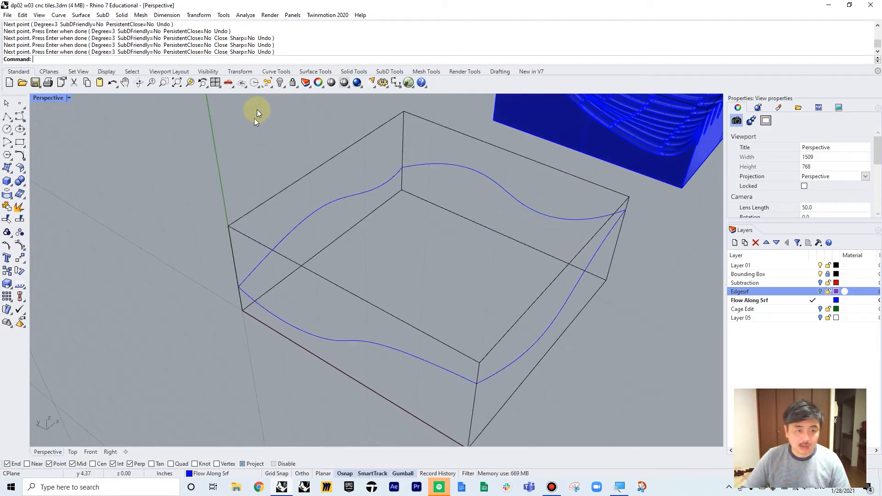
click(246, 89)
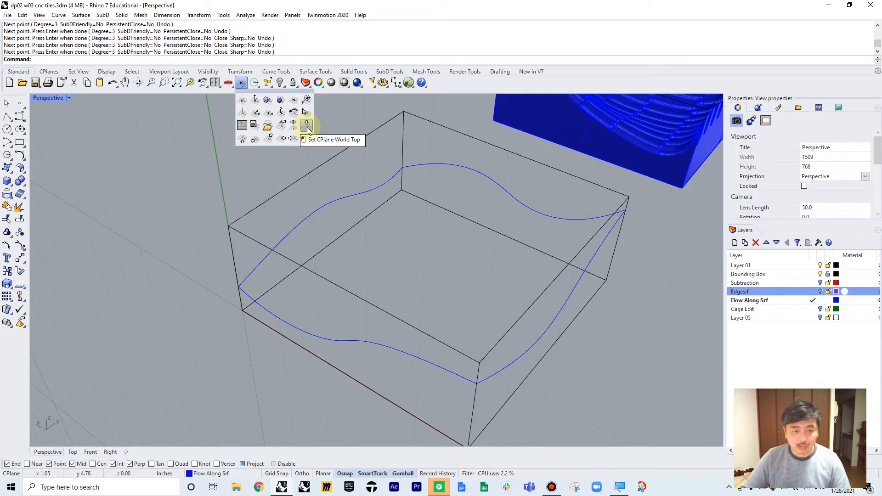
click(307, 128)
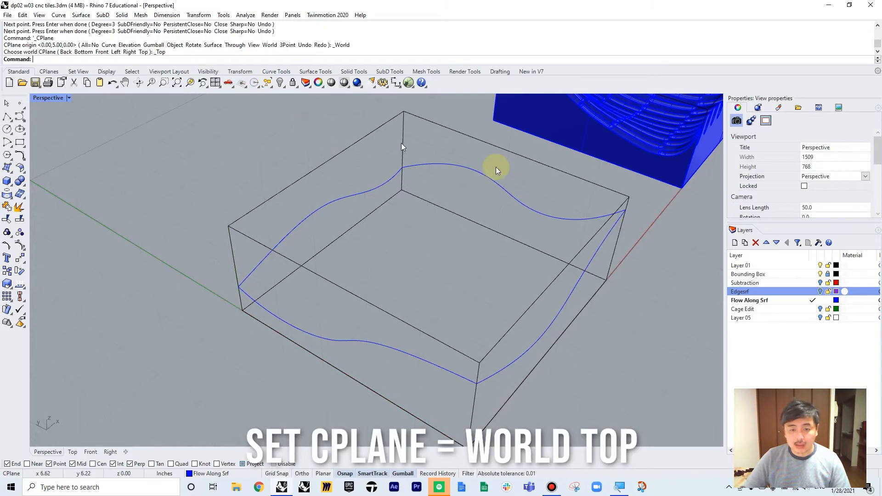
Select the four wavy curves around the bounding box and create a surface from them with EdgeSrf.
right_drag(496, 168, 409, 215)
click(354, 209)
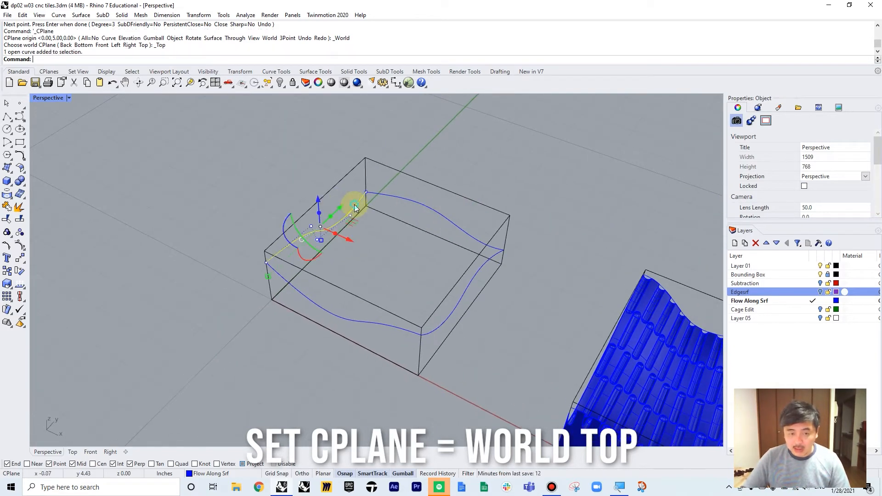
shift+click(387, 196)
shift+click(492, 262)
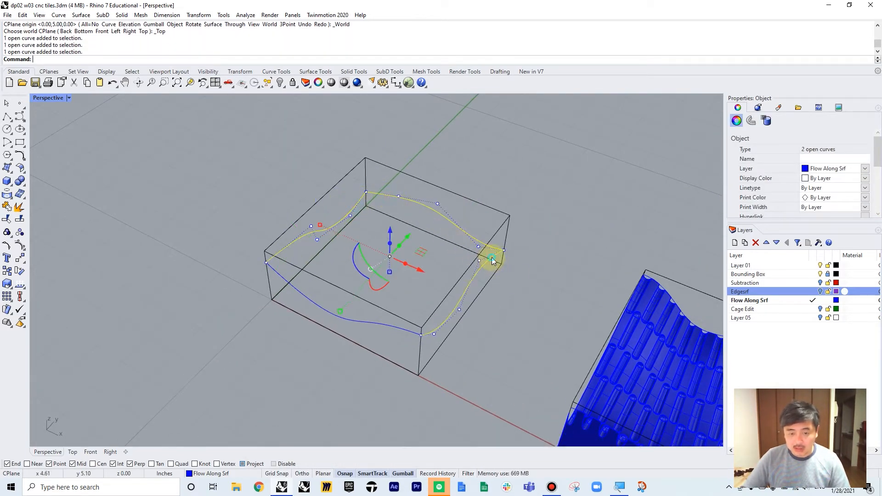
shift+click(384, 323)
mouse_move(437, 257)
right_down()
mouse_move(442, 250)
mouse_move(442, 261)
right_up()
text(E)
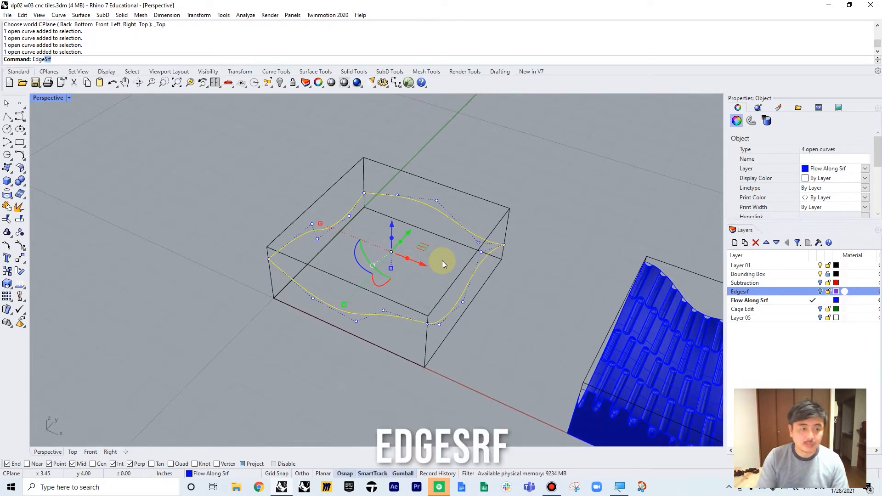
text(dge)
key(Return)
Turn on Grid Snap and draw a flat plane surface about 5 x 5 inches, starting on the Y axis behind the tile.
right_drag(484, 177, 521, 229)
right_drag(526, 172, 394, 278)
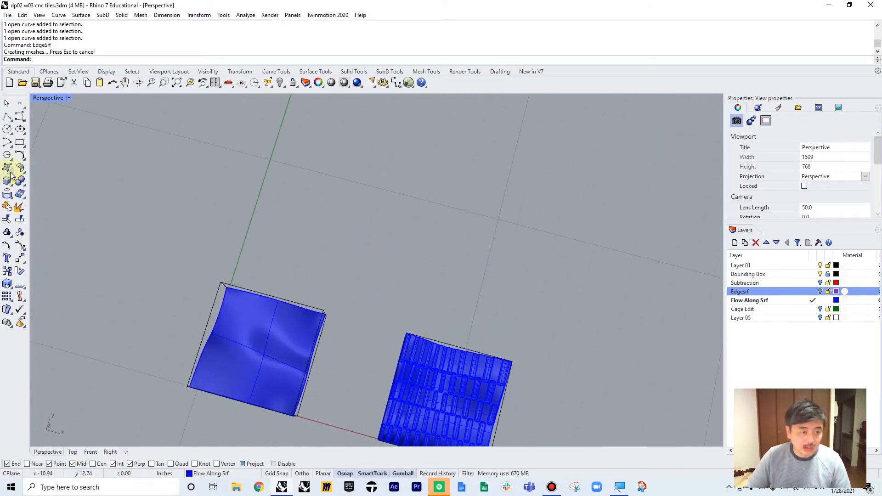
drag(10, 171, 39, 162)
click(21, 185)
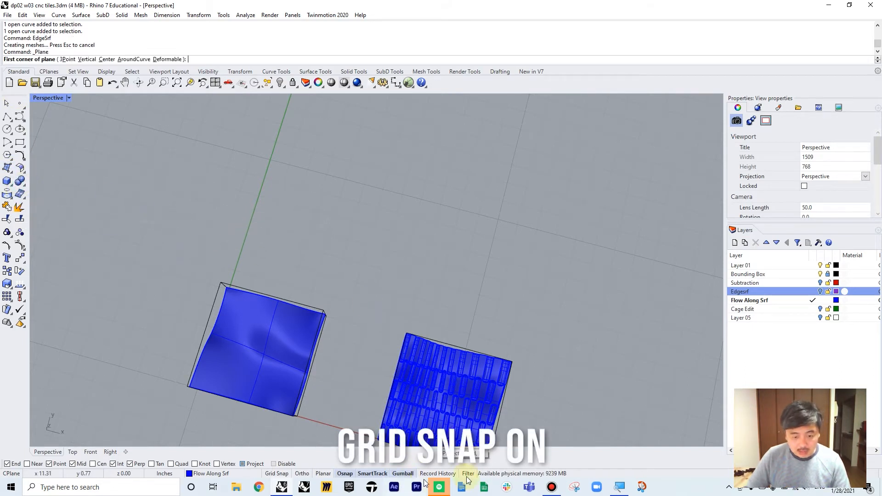
click(276, 474)
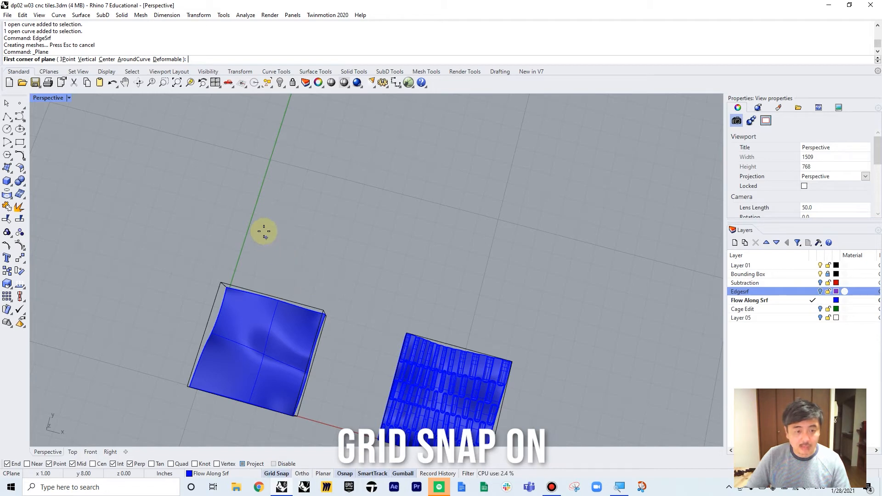
scroll(289, 163, down, 3)
click(277, 162)
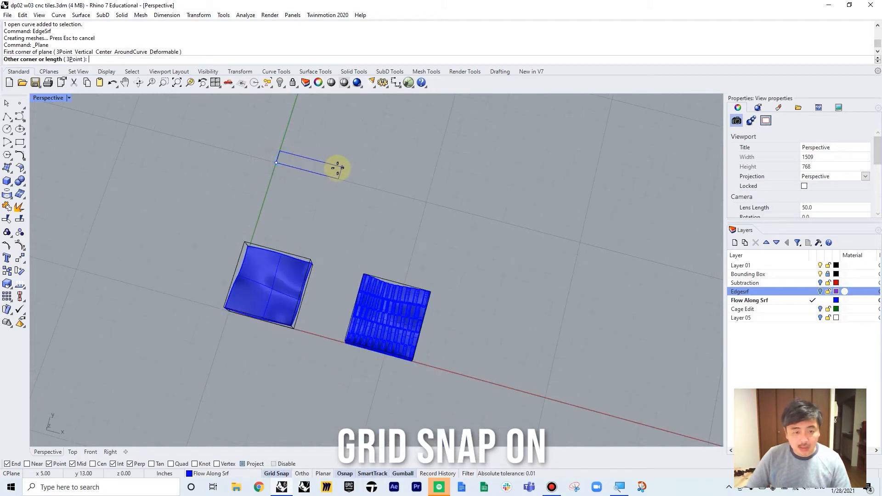
right_drag(337, 168, 370, 177)
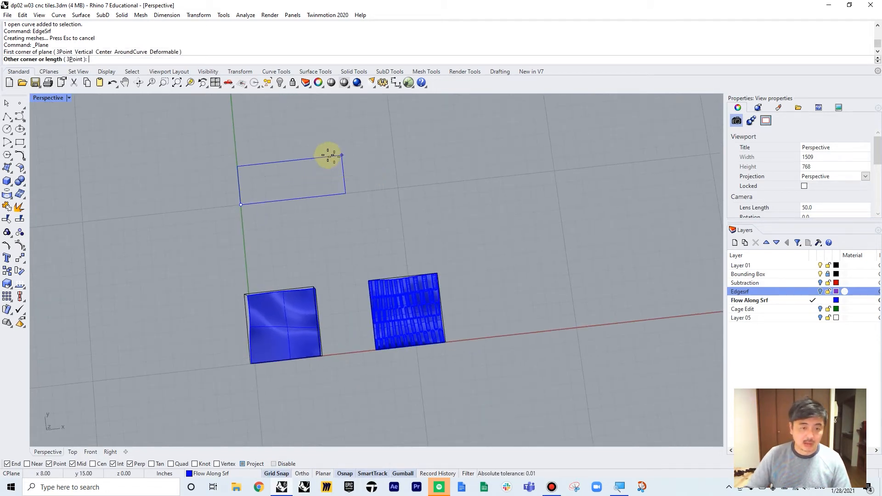
click(301, 131)
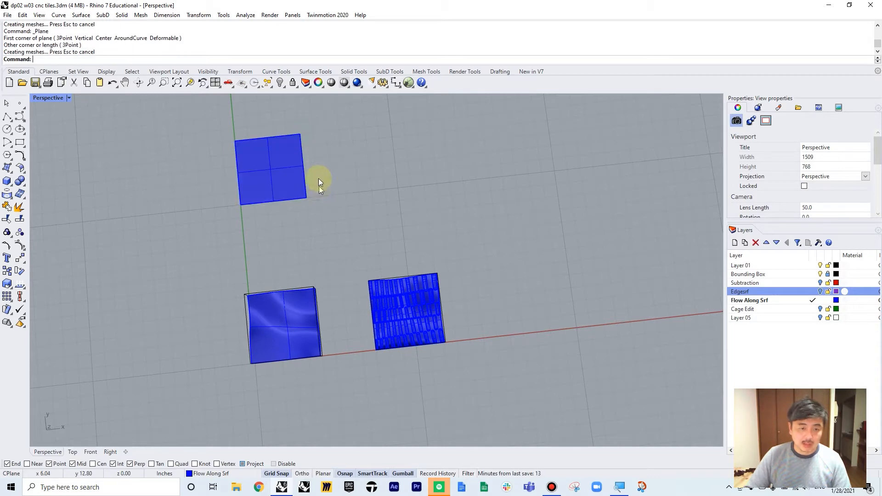
Turn off Grid Snap and draw a straight polyline about 1 inch long beside the flat plane, constrained parallel to the Y axis.
right_drag(315, 180, 399, 203)
scroll(392, 213, up, 5)
right_drag(376, 232, 434, 261)
scroll(435, 260, up, 3)
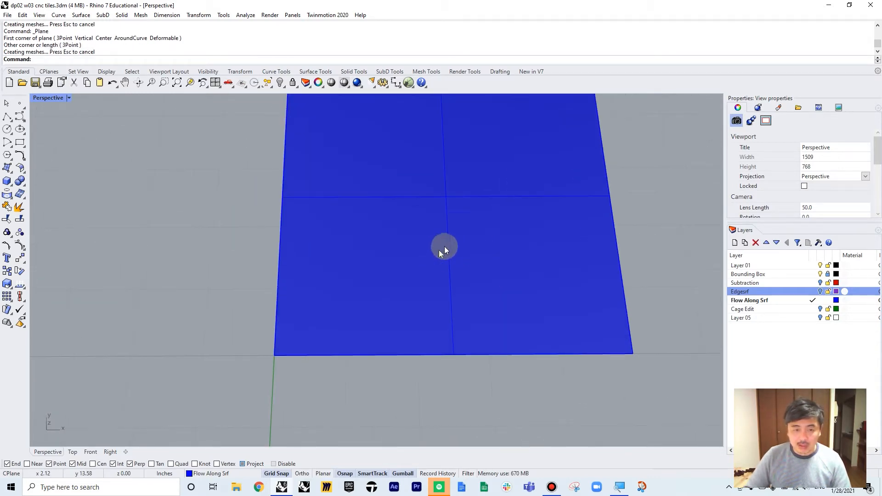
scroll(445, 247, down, 2)
click(18, 116)
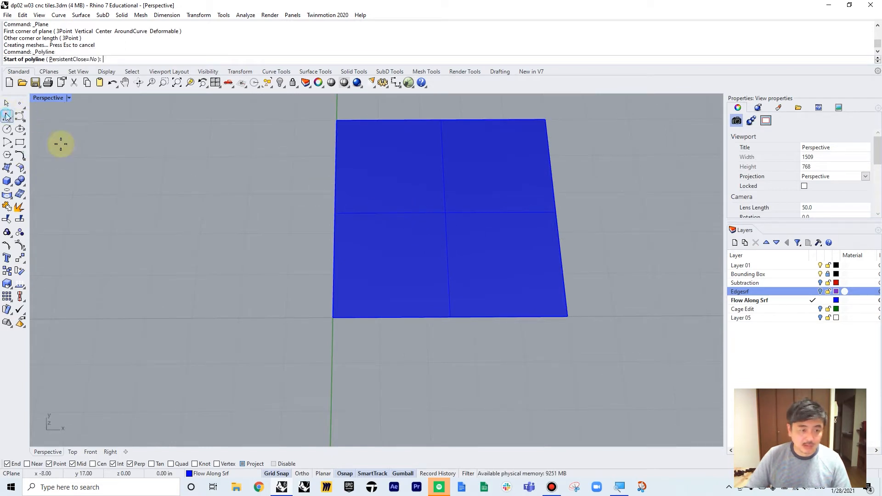
click(277, 474)
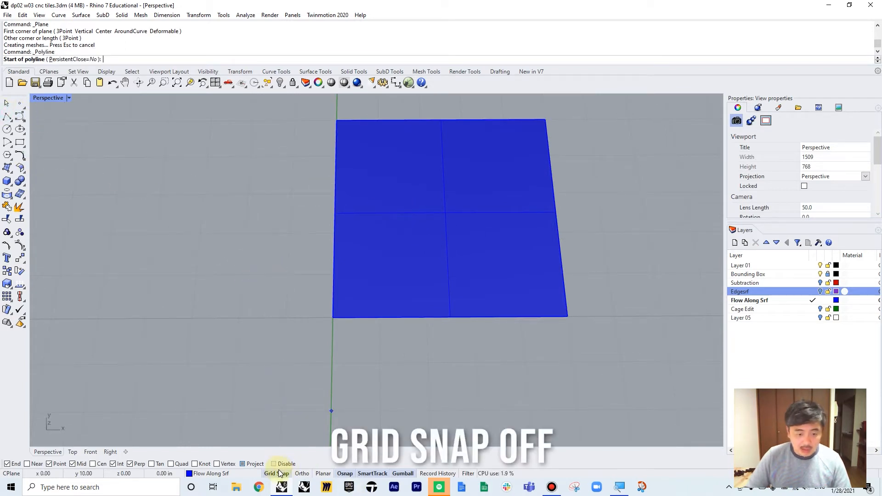
click(265, 265)
key(F8)
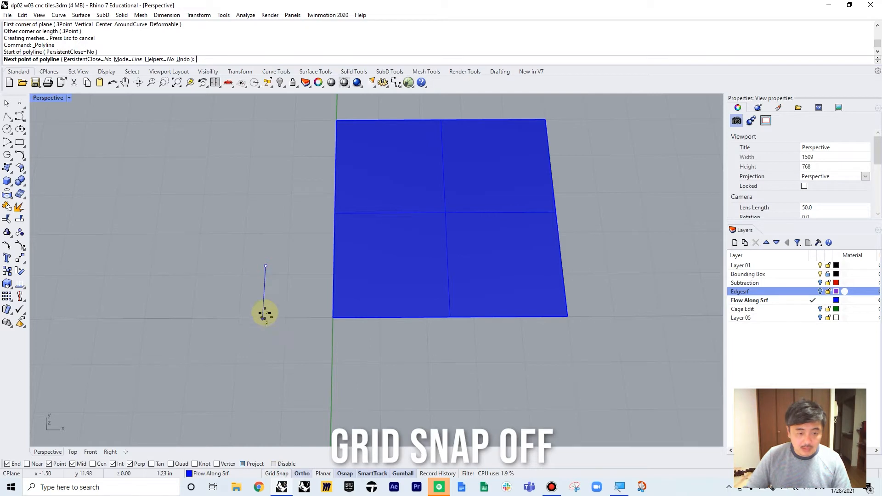
shift+click(263, 309)
key(Return)
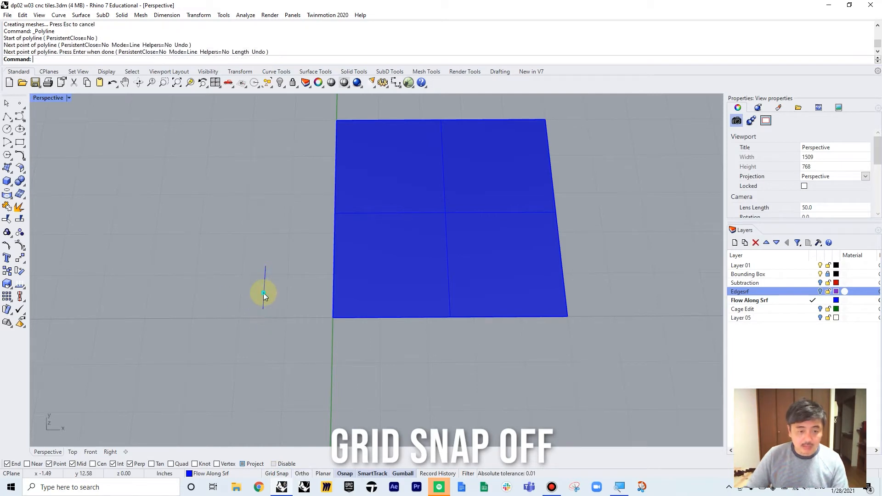
Pipe the short line with round caps and a 0.1 inch radius at both ends.
text(Pipe)
key(Return)
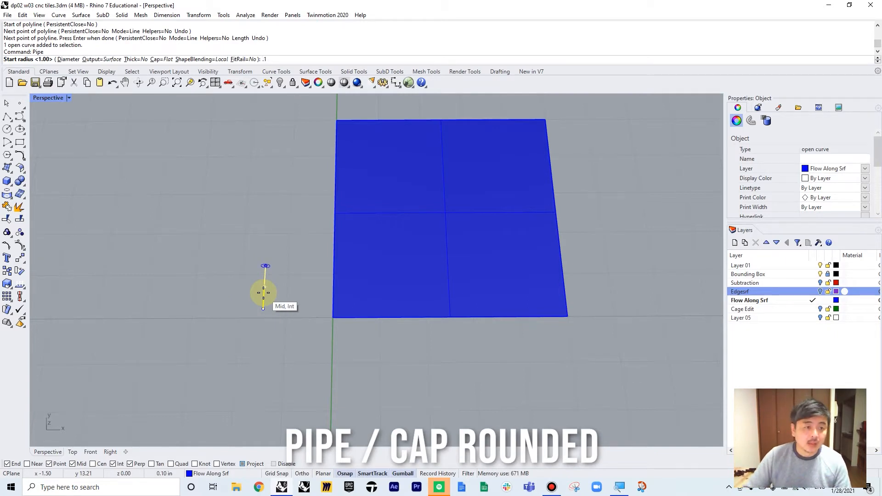
click(163, 60)
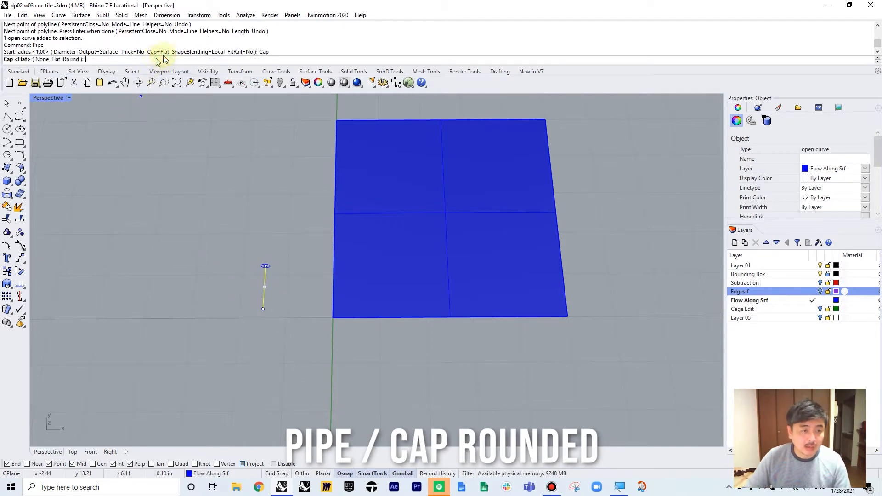
click(71, 60)
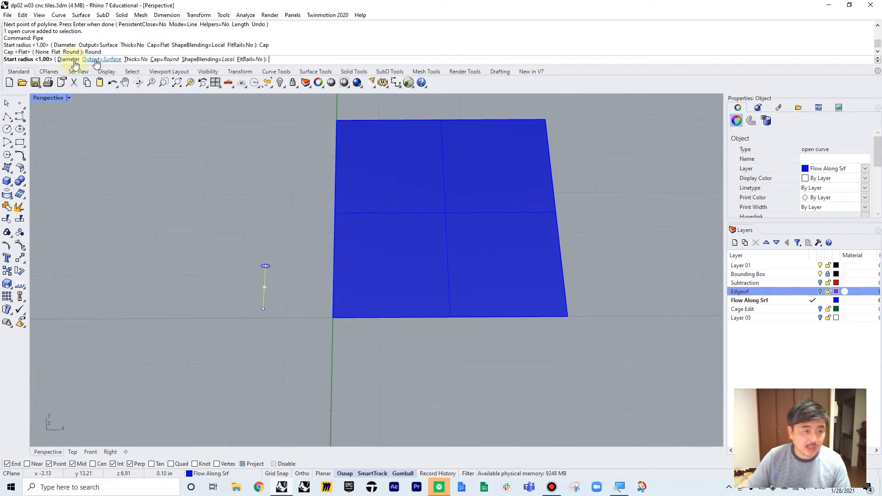
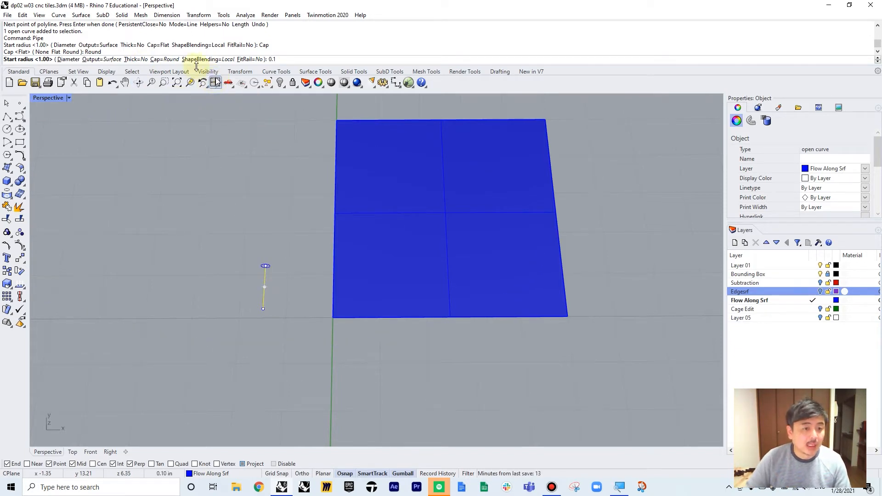
key(Return)
key(Return)
key(Return)
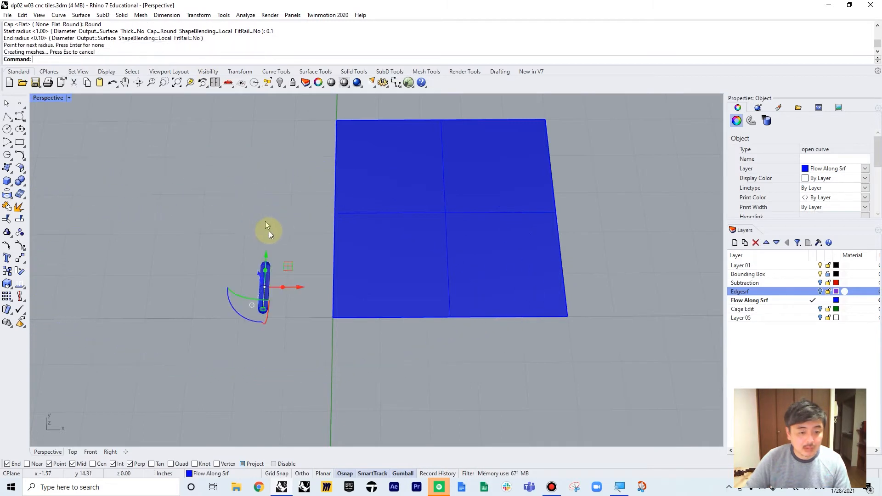
click(277, 310)
Move the round-capped pipe from its center line onto the near corner of the flat plane.
right_drag(277, 309, 289, 244)
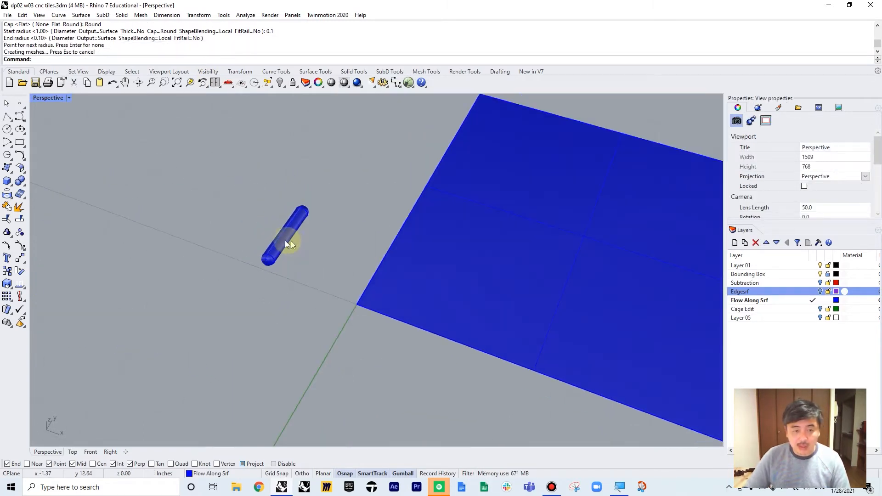
click(288, 244)
drag(305, 230, 385, 278)
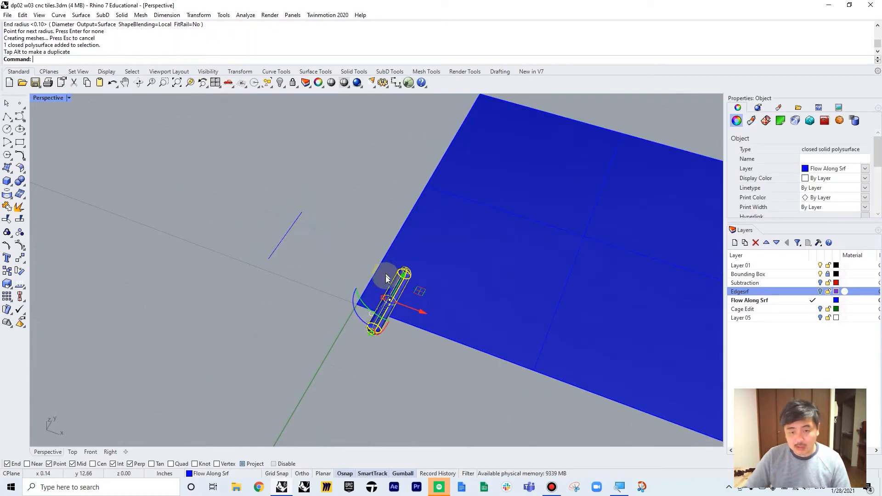
Select the round-capped pipe and shift it slightly toward the flat plane's Y-axis edge in the Top view.
scroll(386, 278, down, 7)
right_drag(340, 289, 384, 298)
scroll(384, 288, up, 8)
click(396, 285)
right_drag(484, 283, 461, 295)
scroll(461, 295, up, 3)
click(427, 265)
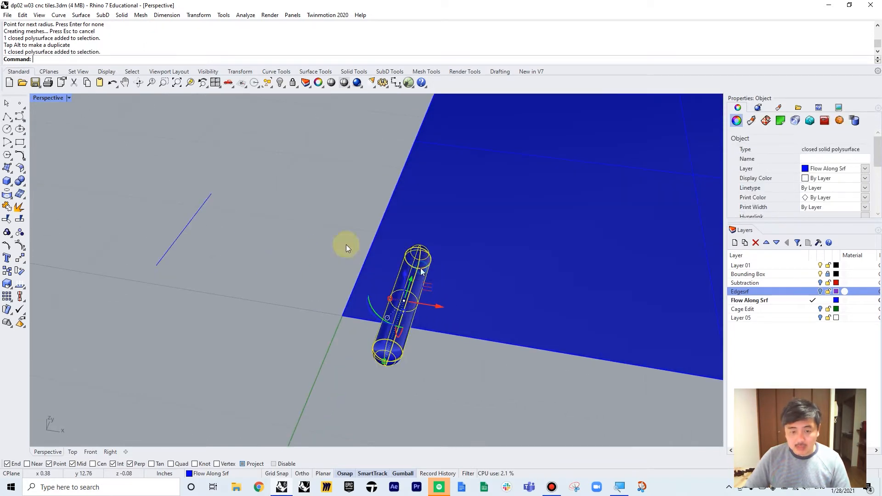
double_click(47, 98)
scroll(275, 206, down, 5)
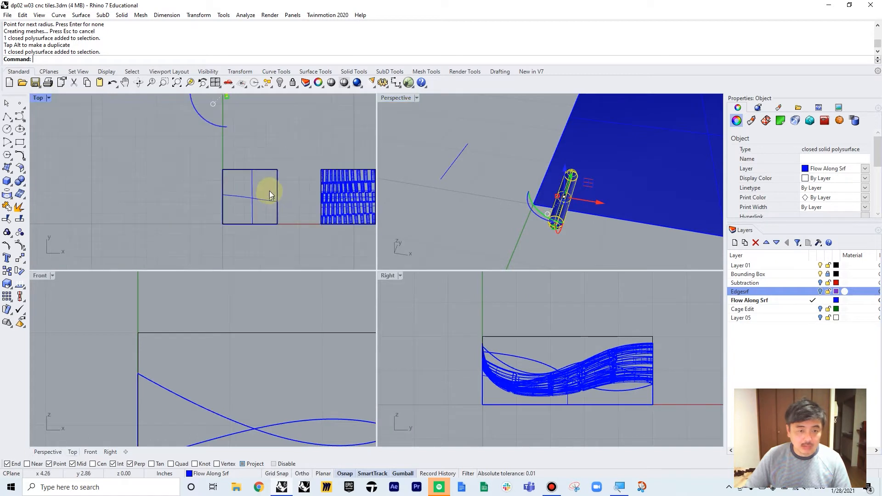
scroll(262, 175, up, 3)
scroll(260, 187, up, 15)
right_drag(231, 155, 270, 179)
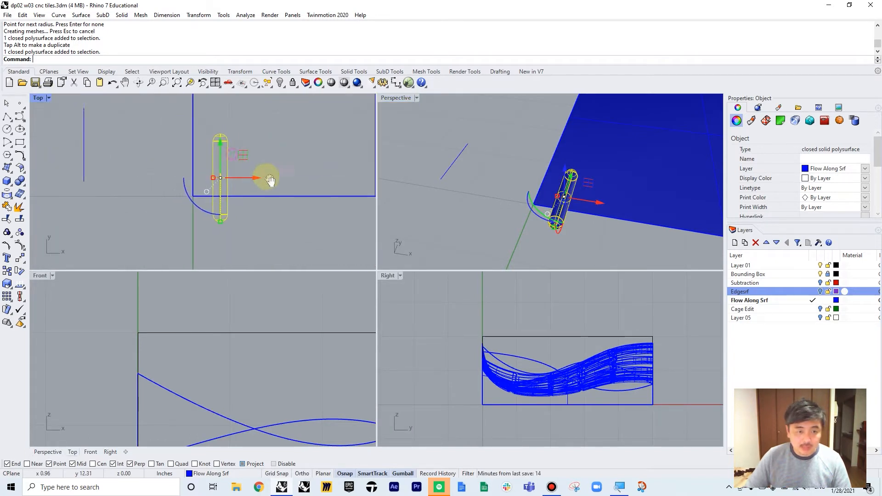
mouse_move(222, 162)
mouse_down()
mouse_move(211, 166)
mouse_move(229, 174)
mouse_up()
Copy the pipe about 0.7 inch in the X direction along the plane's near edge.
text(c)
key(Return)
click(231, 175)
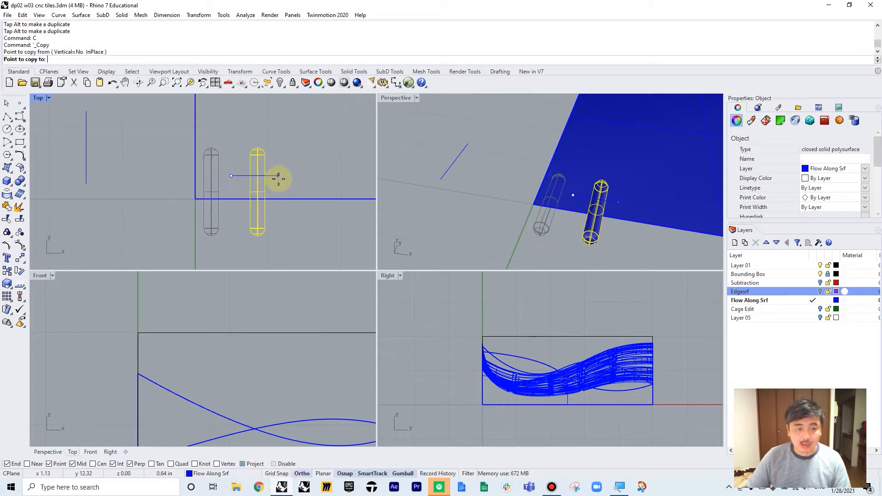
click(285, 178)
key(Return)
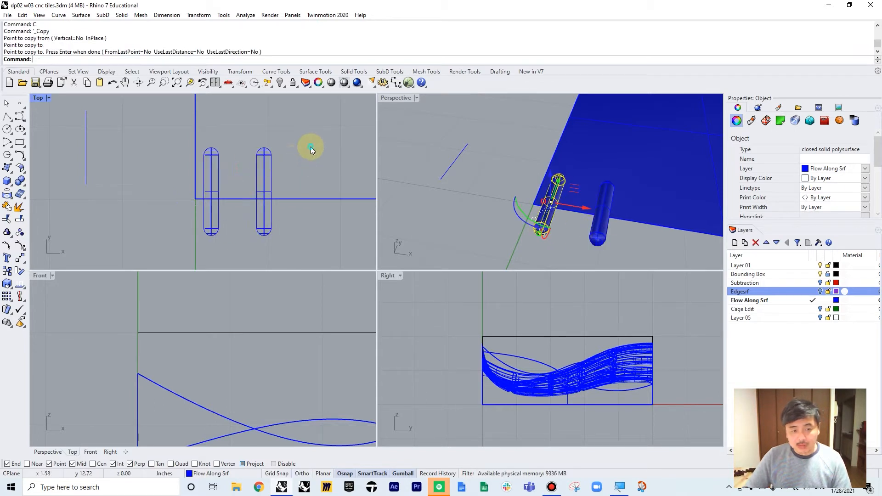
Copy the second pipe repeatedly at the same spacing to form a row of seven pipes along the plane's near edge.
click(253, 157)
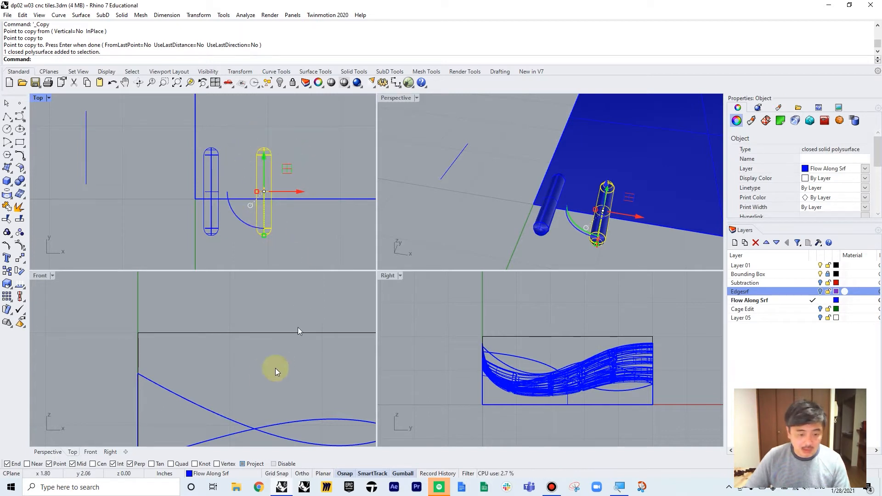
text(c)
key(Return)
click(211, 146)
click(264, 147)
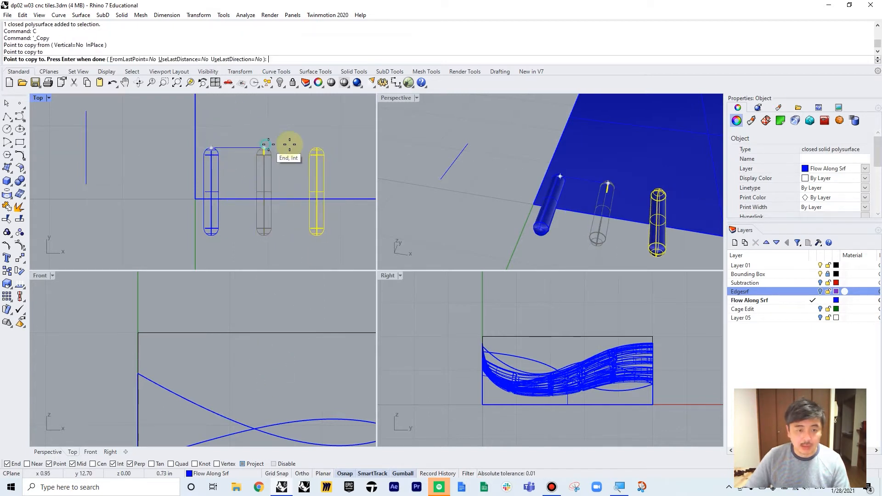
click(317, 147)
right_drag(328, 150, 257, 151)
click(285, 147)
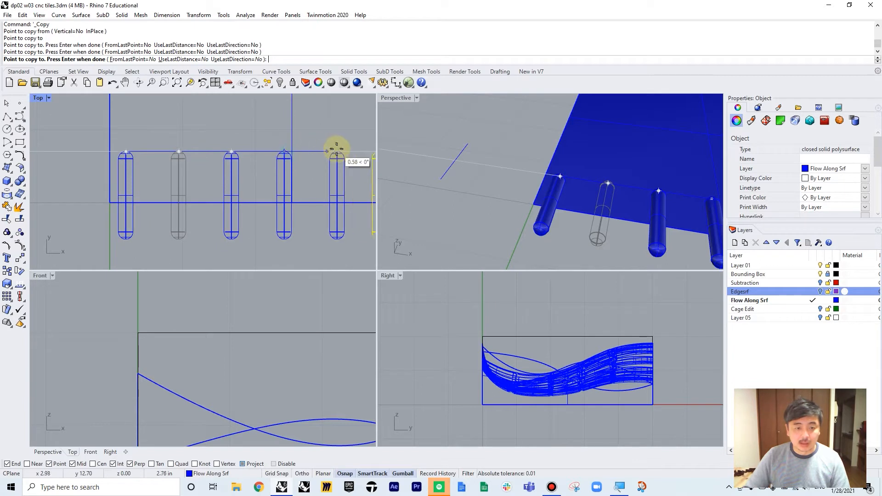
click(335, 148)
scroll(333, 150, down, 3)
right_drag(335, 151, 212, 165)
click(243, 163)
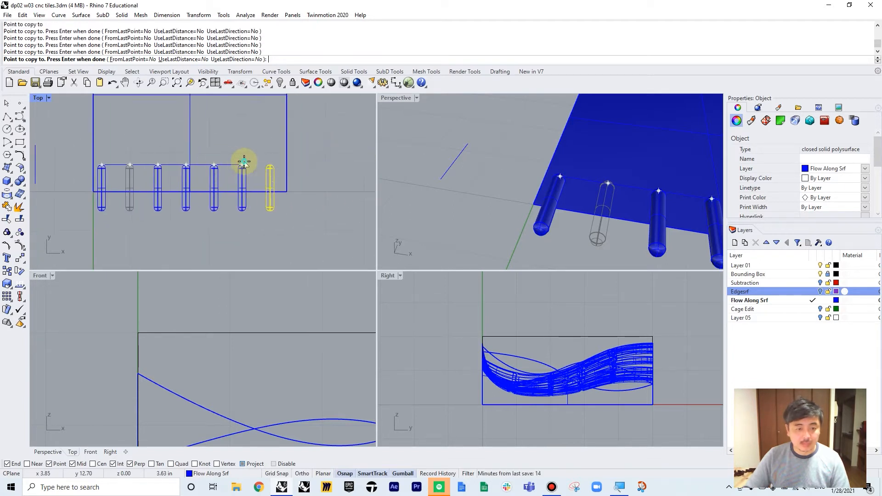
key(Return)
Copy the seven-pipe row diagonally inward so the copies sit staggered between the pipes of the first row.
click(292, 221)
drag(292, 224, 43, 202)
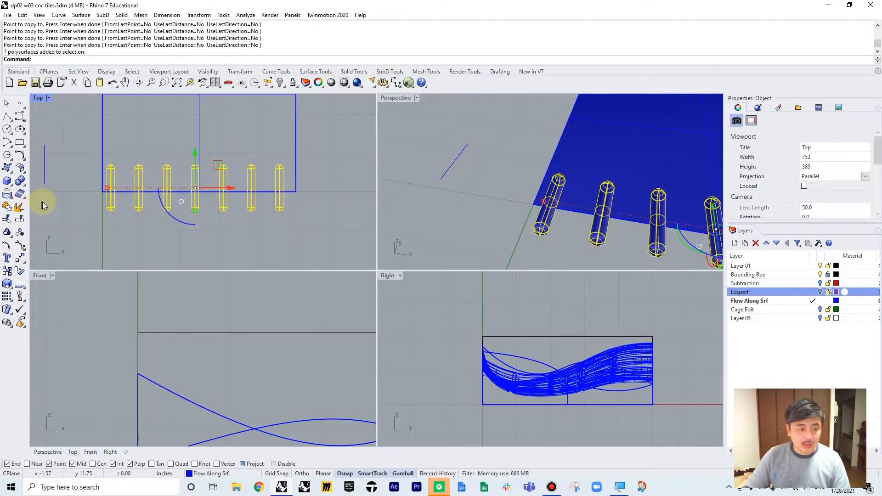
text(c)
key(Return)
click(334, 181)
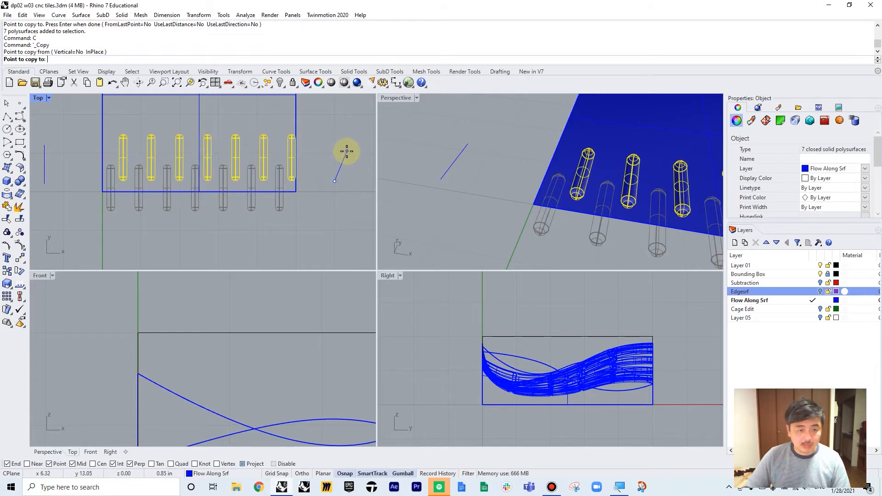
click(347, 154)
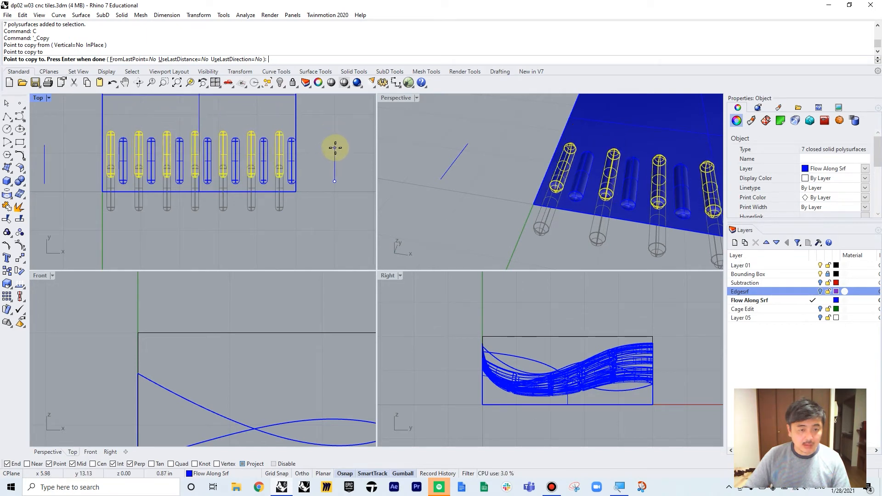
Place another copy of the row about 1.5 inches straight behind the first row, constrained parallel to the Y axis.
key(shift)
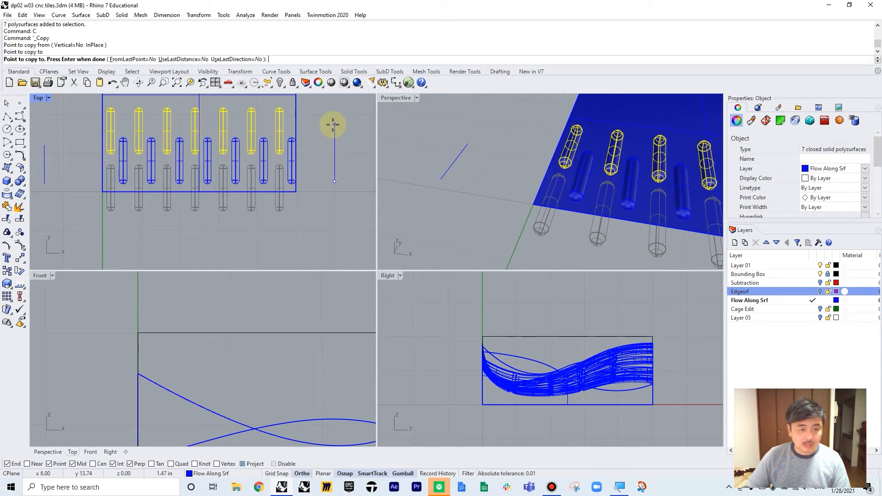
click(334, 126)
key(Return)
right_drag(327, 125, 359, 166)
key(Escape)
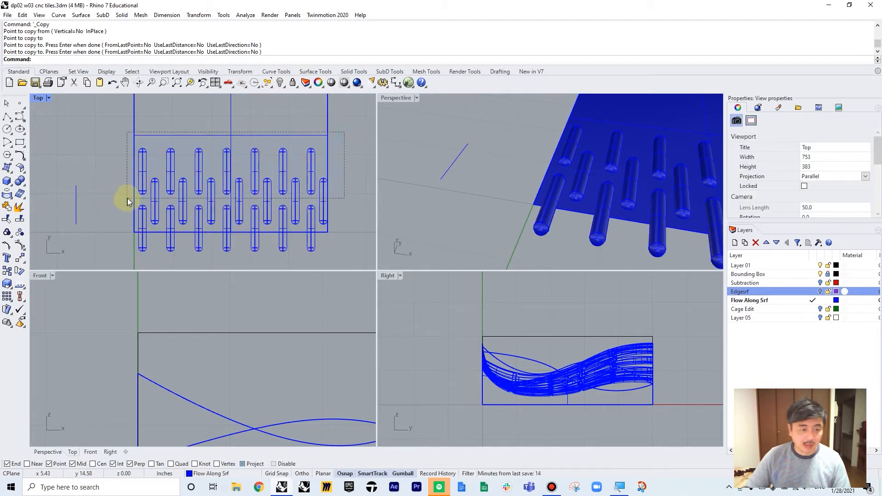
Copy the two inner pipe rows, without the plane, three times in the Y direction to cover the whole plane.
drag(128, 201, 128, 200)
ctrl+click(159, 135)
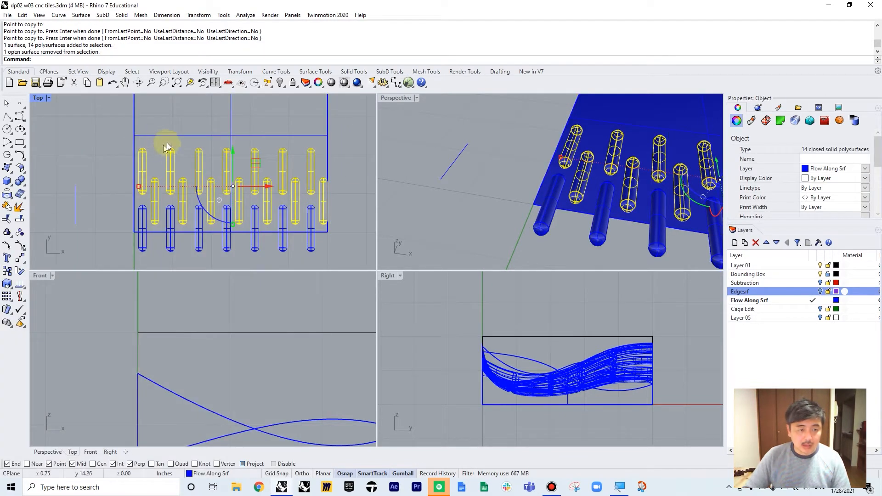
text(c)
key(Return)
click(139, 205)
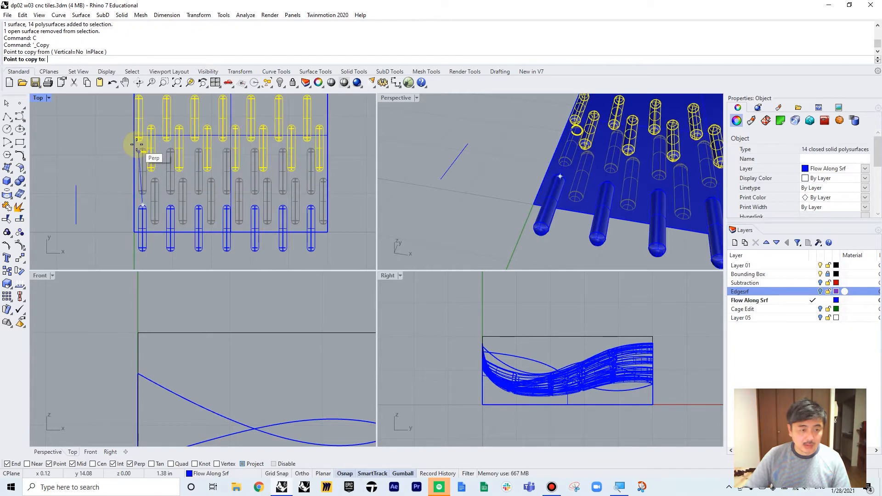
click(141, 146)
right_drag(142, 129, 189, 229)
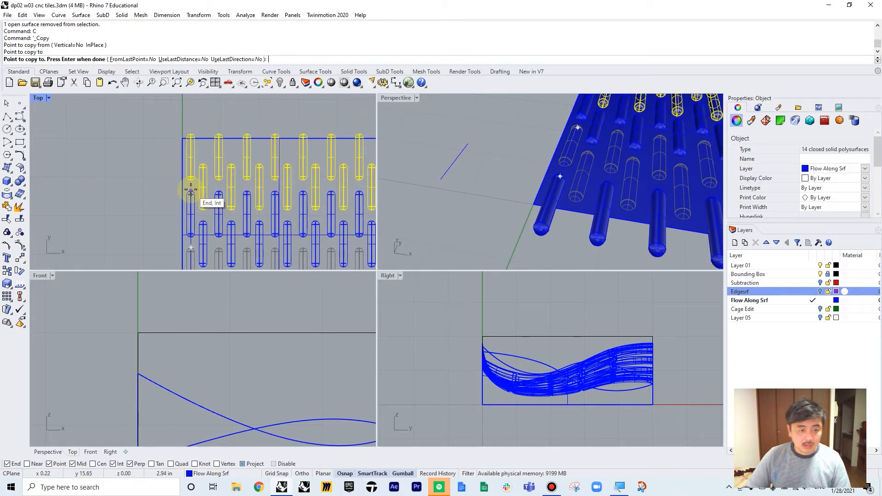
click(186, 187)
click(189, 135)
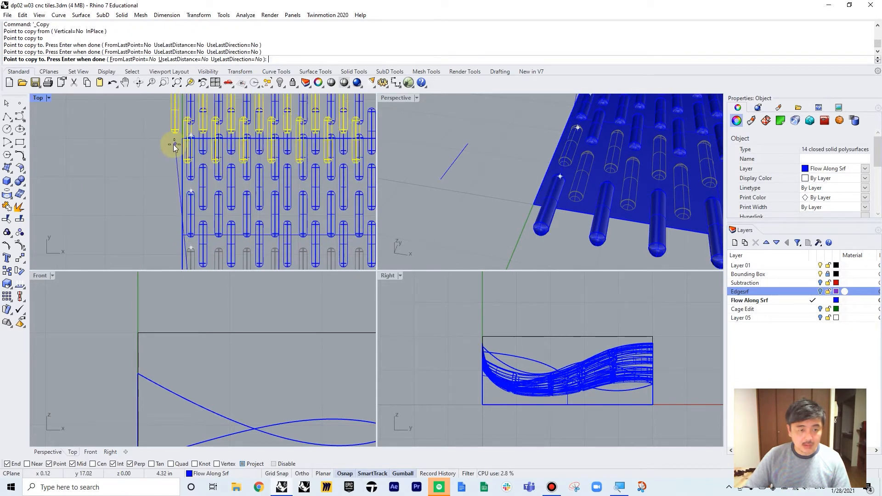
key(Escape)
Delete the outermost row of seven pipes beyond the plane's far edge.
scroll(178, 147, down, 5)
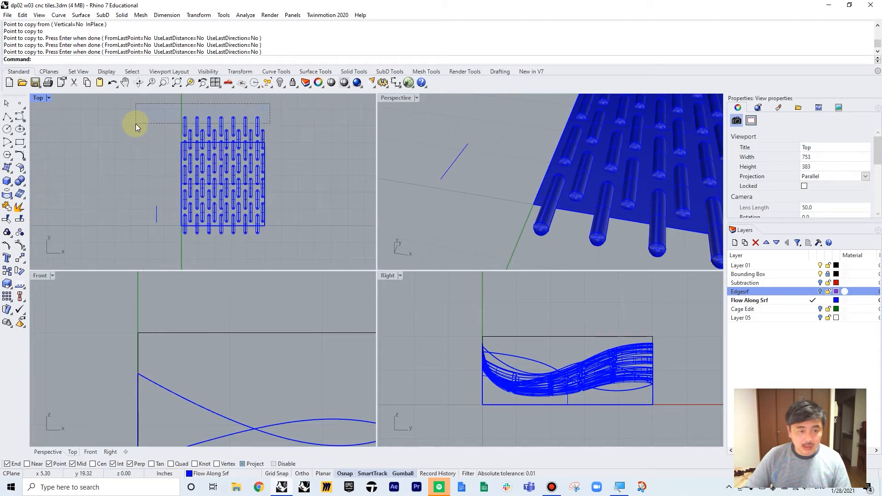
drag(136, 123, 138, 128)
key(Delete)
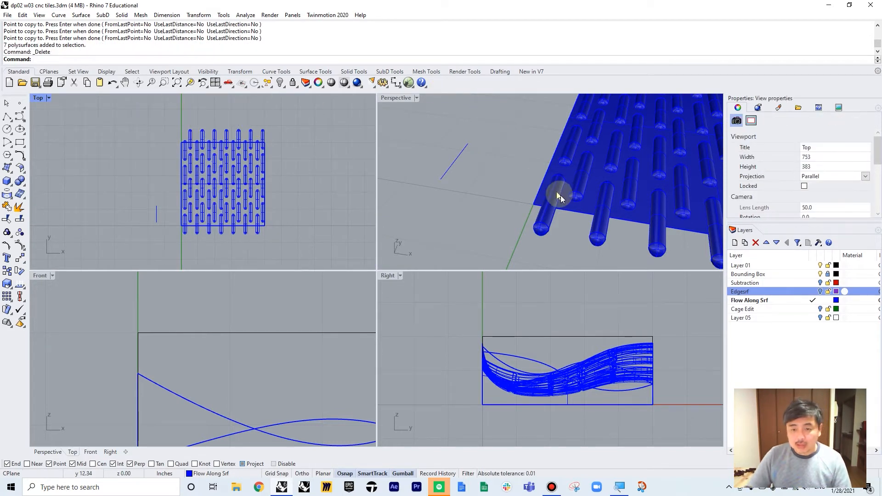
Examine the pipe pattern and the wavy target surface inside its bounding box in the maximized Perspective view.
right_drag(560, 194, 619, 158)
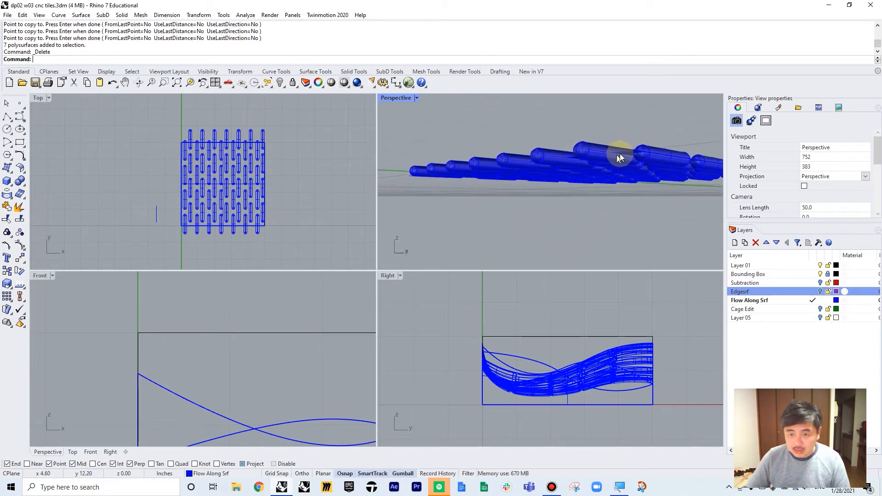
double_click(400, 99)
right_drag(574, 244, 431, 236)
scroll(432, 233, down, 8)
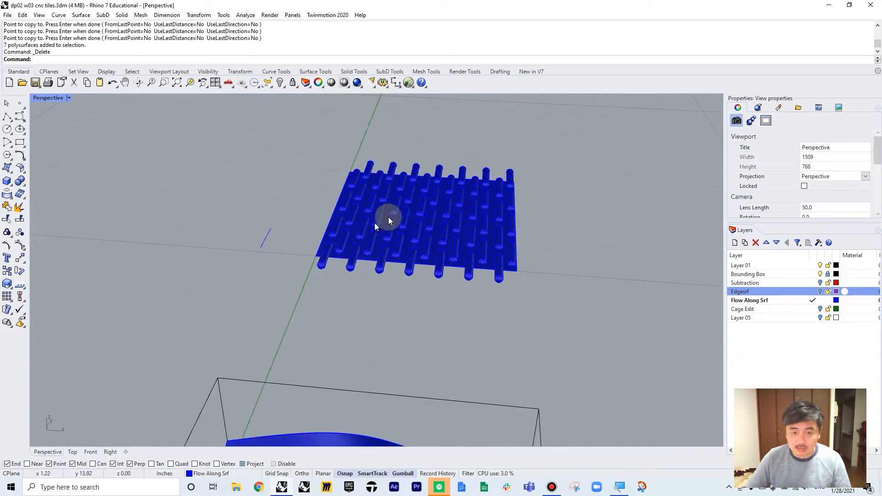
mouse_move(387, 217)
right_down()
mouse_move(419, 253)
mouse_move(445, 236)
mouse_move(476, 193)
right_up()
scroll(530, 231, down, 5)
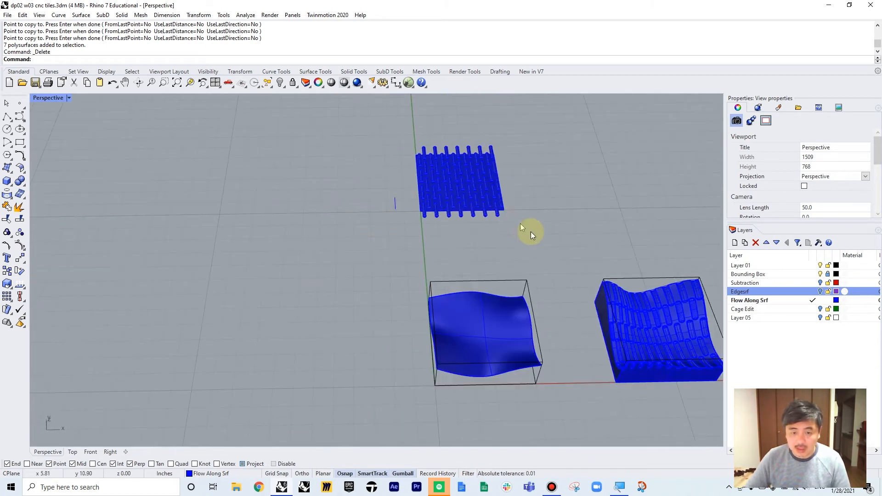
right_drag(531, 232, 474, 208)
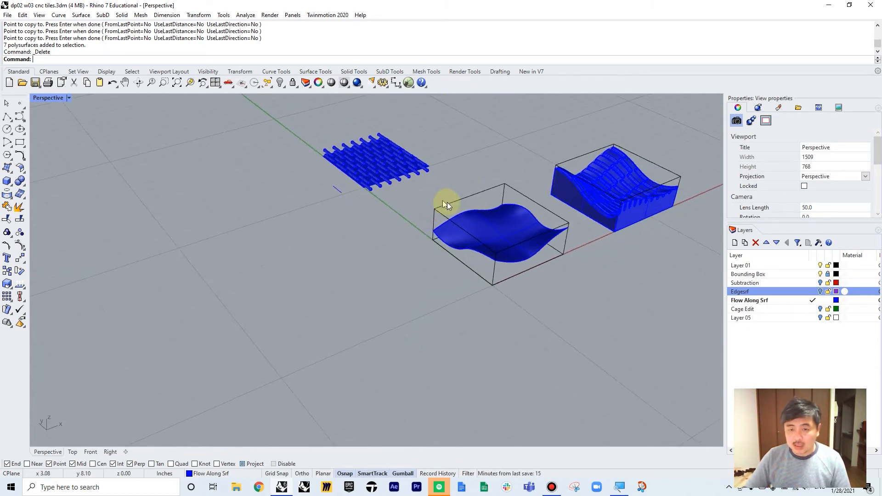
scroll(518, 267, up, 5)
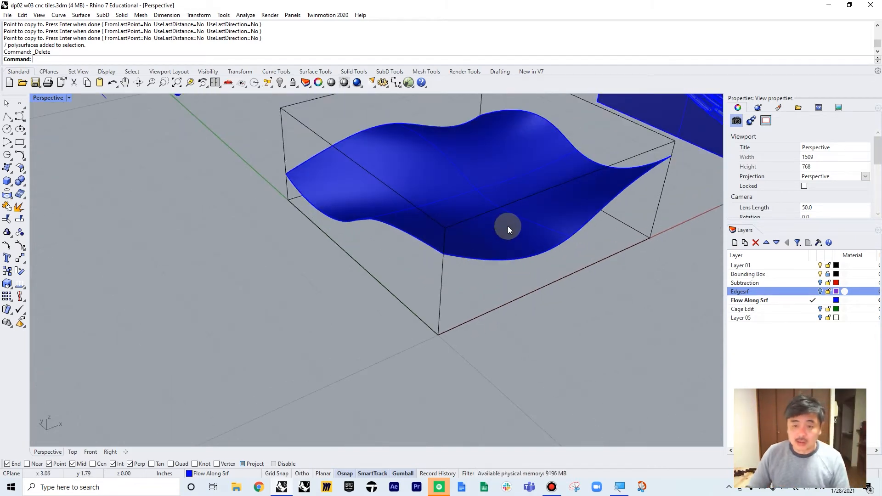
mouse_move(620, 243)
right_down()
mouse_move(547, 252)
mouse_move(704, 260)
right_up()
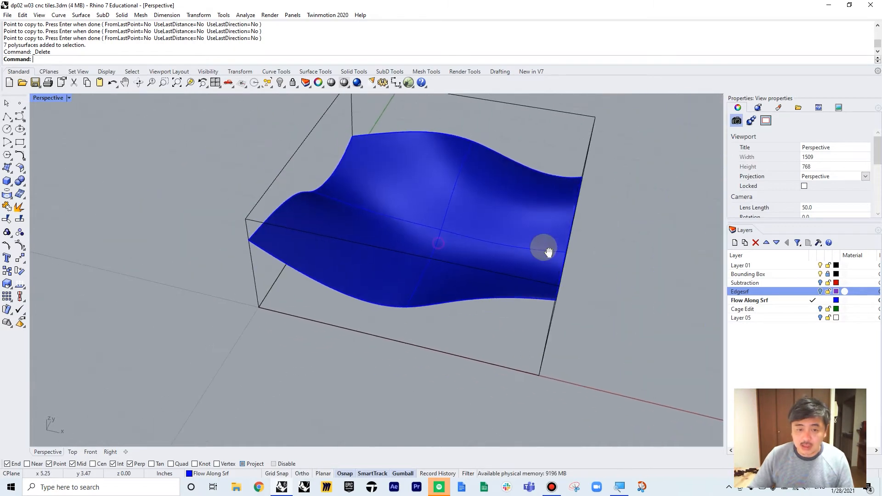
click(463, 201)
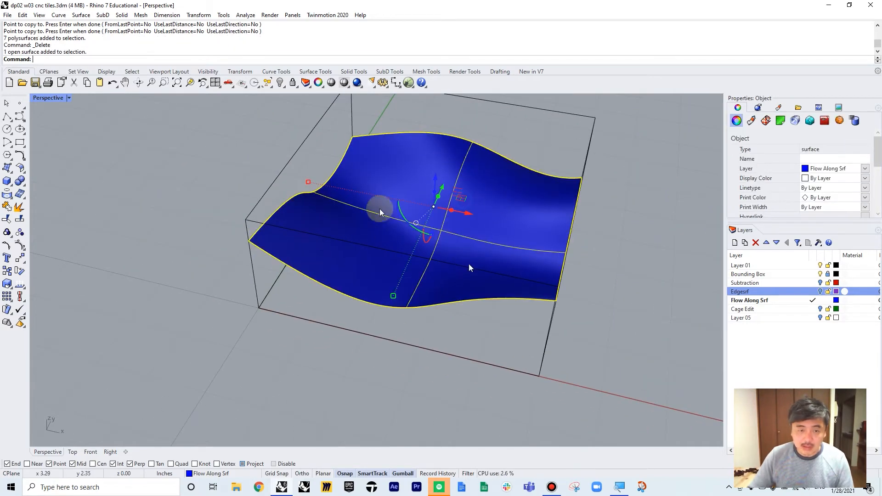
click(618, 163)
right_drag(533, 223, 591, 211)
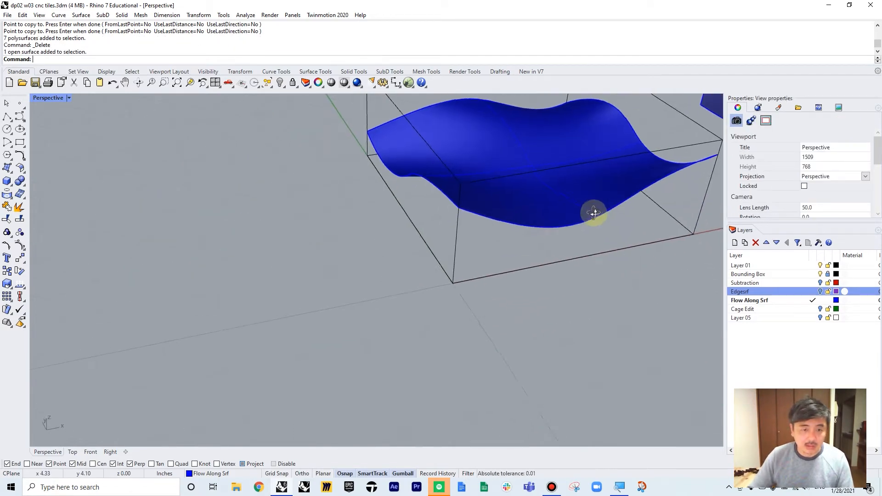
Draw a solid box on the bounding box's 5 x 5 inch base, tall enough to rise well above the wavy surface.
click(7, 182)
click(450, 292)
right_drag(636, 192, 574, 231)
click(566, 243)
scroll(600, 140, down, 7)
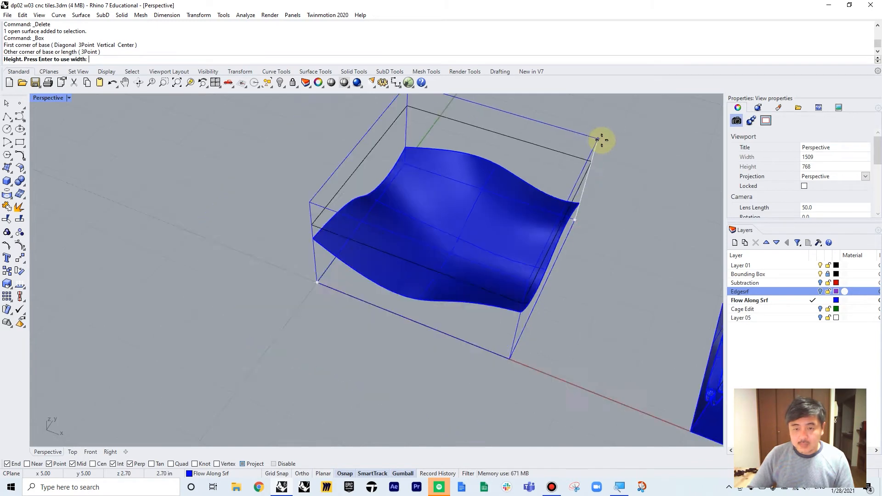
shift+right_drag(600, 136, 607, 176)
click(604, 170)
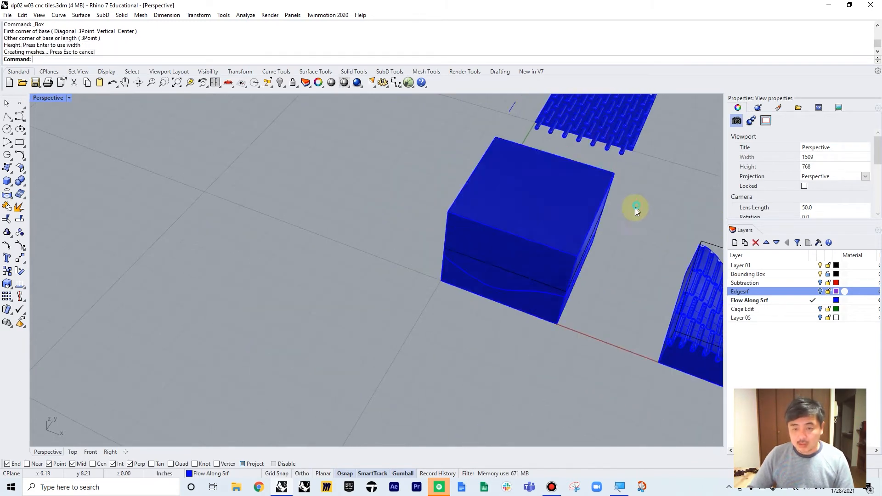
right_drag(634, 207, 571, 261)
scroll(545, 277, up, 3)
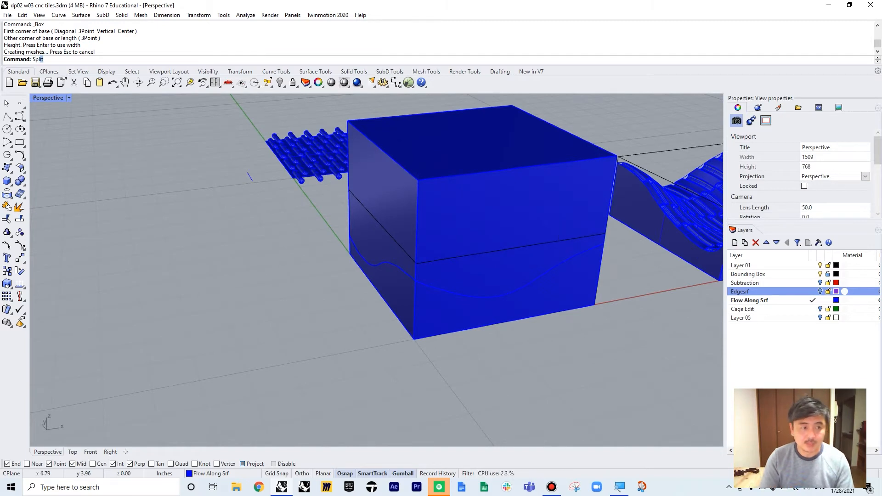
Try to split the box using the wavy surface as the cutting object.
key(Return)
click(528, 236)
right_click(550, 271)
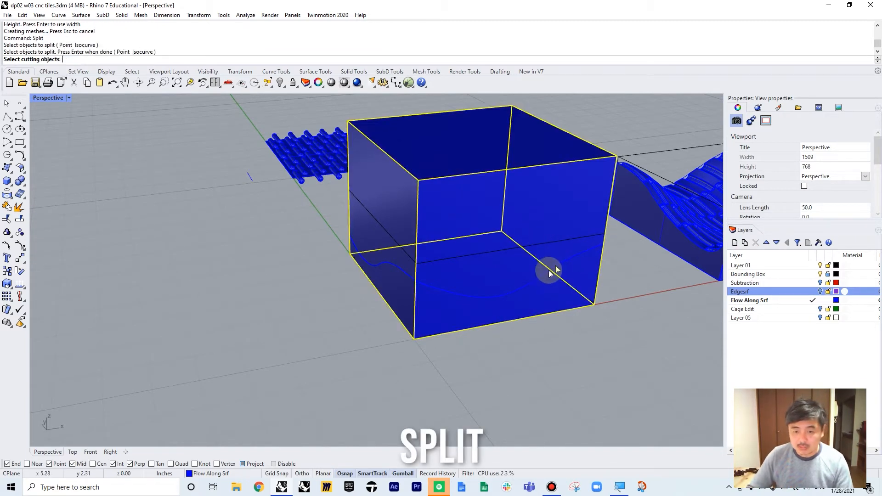
click(557, 264)
click(589, 281)
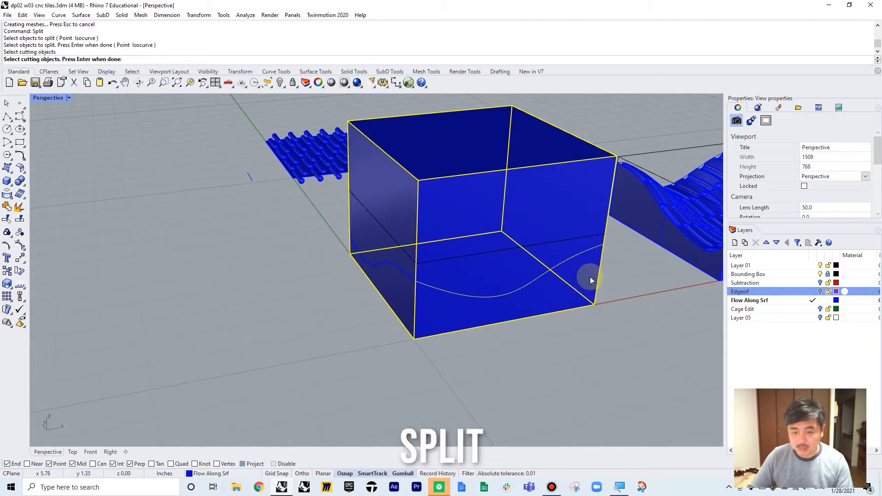
right_click(589, 277)
Split the box into upper and lower pieces with the wavy surface as the cutting object.
right_click(575, 211)
click(575, 211)
right_click(583, 250)
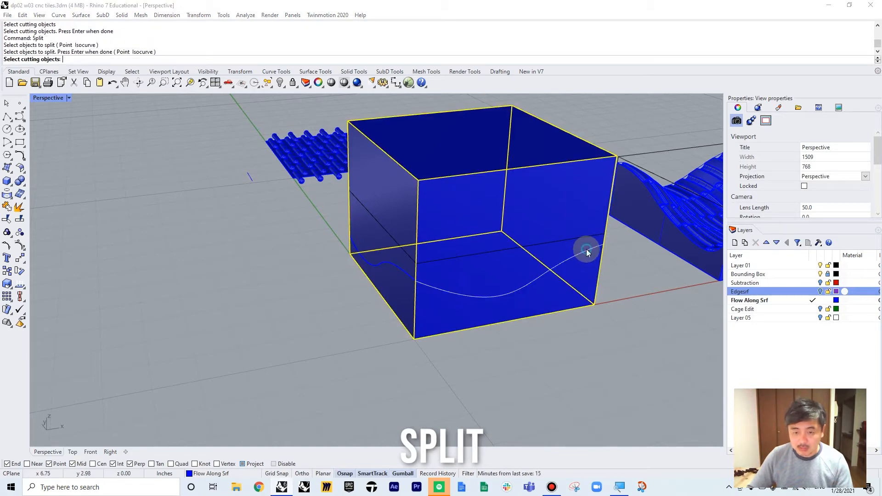
click(593, 274)
click(613, 274)
right_click(618, 306)
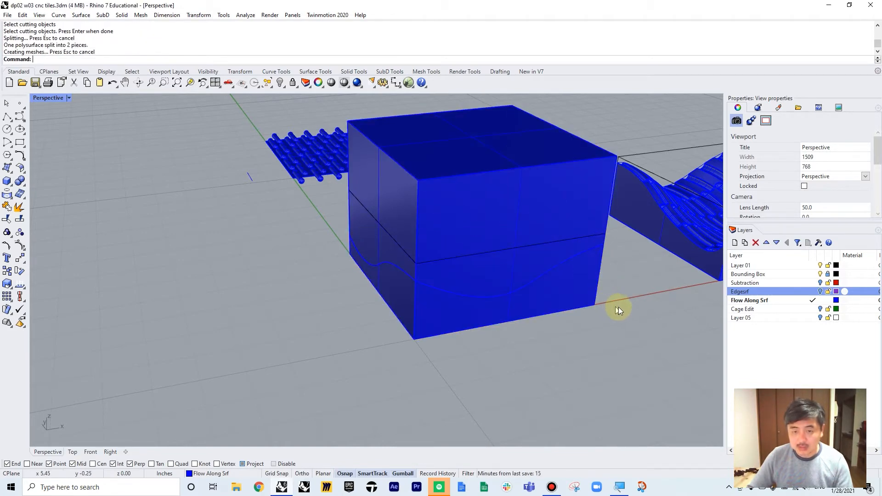
Delete the upper piece of the split box and join the wavy surface to the remaining base as a closed solid.
click(556, 177)
key(Delete)
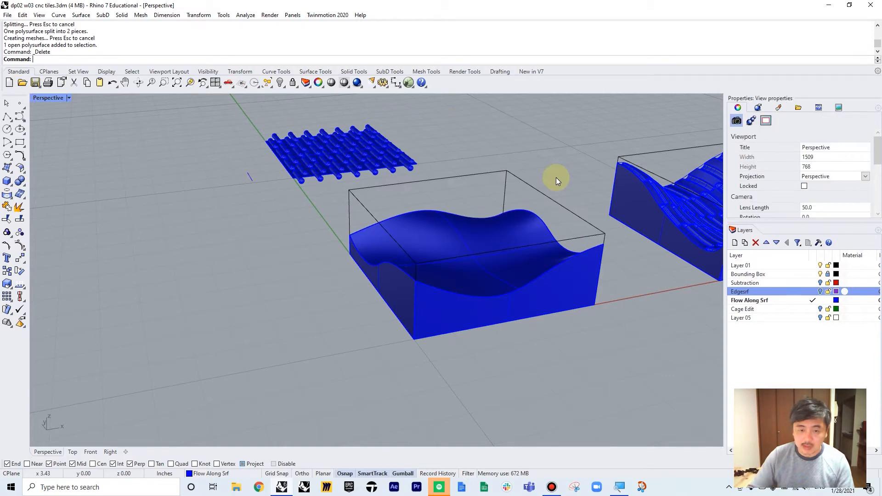
right_drag(518, 249, 510, 234)
click(509, 234)
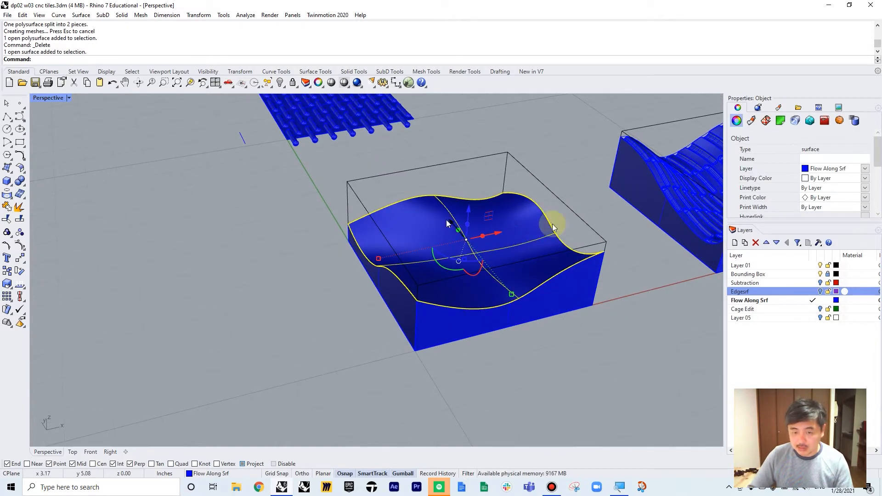
shift+click(585, 287)
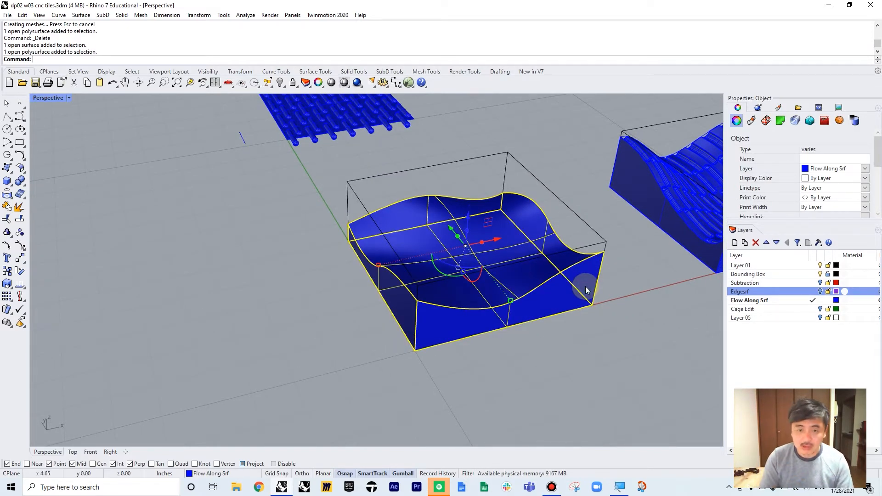
text(j)
key(Return)
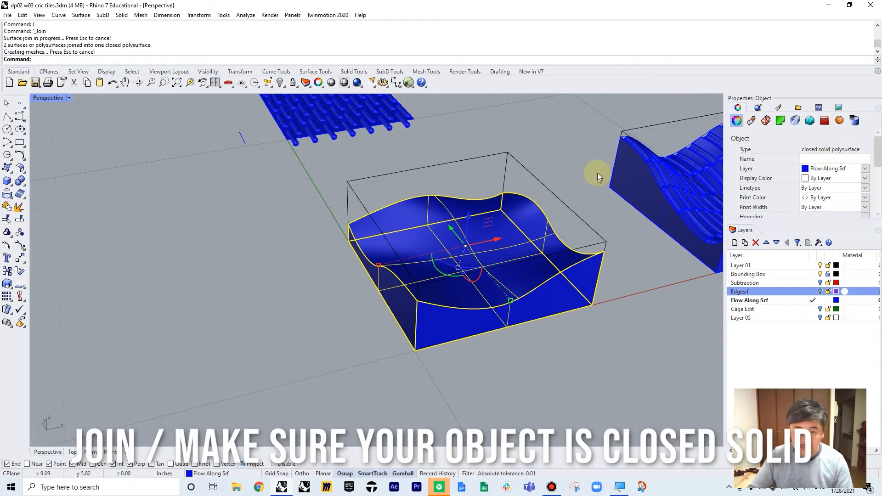
click(565, 205)
Copy the wavy solid from its bottom corner to a spot beside the original in the negative X direction.
right_drag(565, 205, 489, 263)
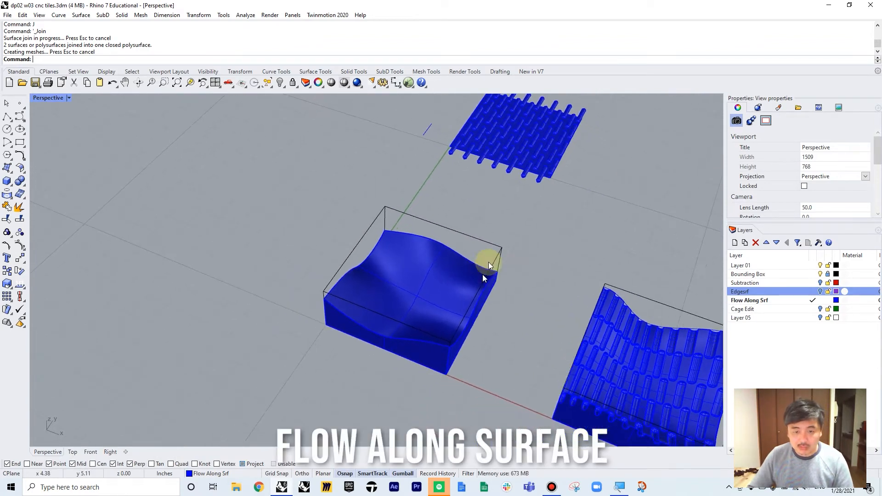
click(454, 286)
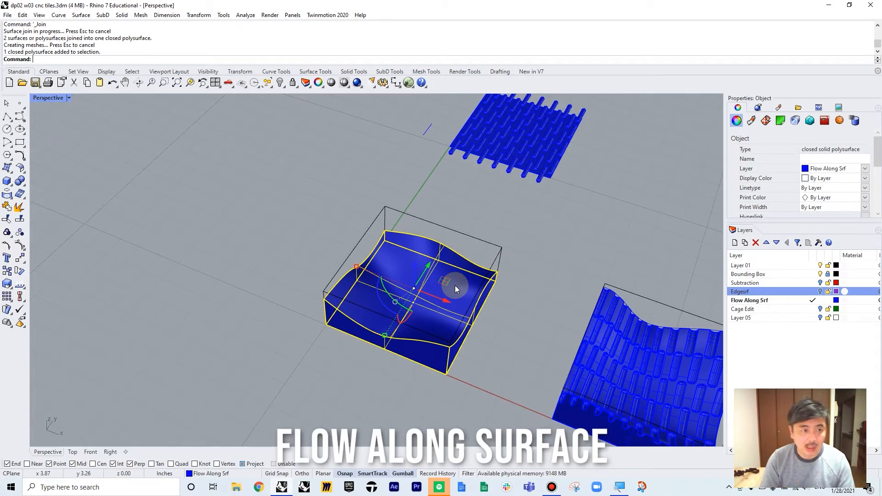
text(copy)
key(Return)
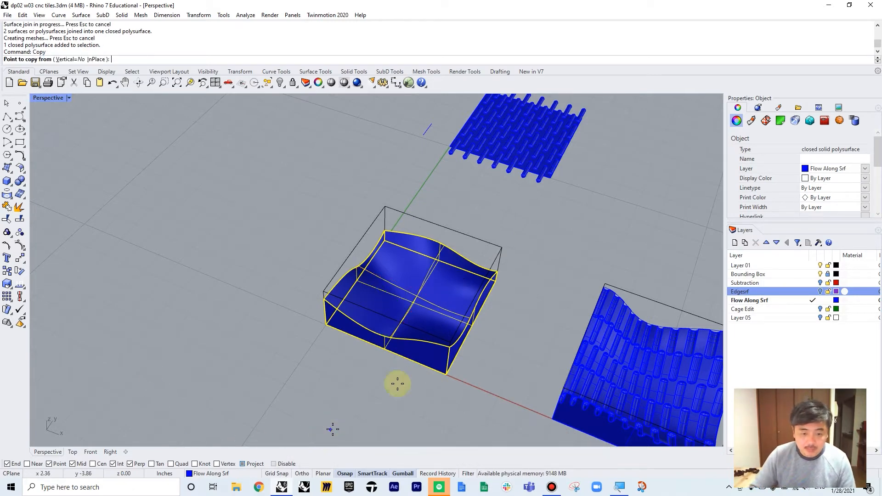
click(446, 375)
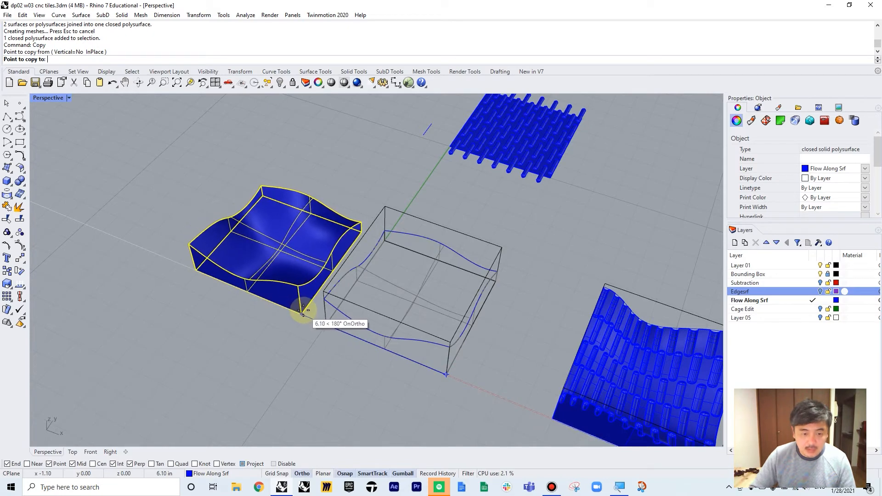
shift+click(290, 305)
key(Return)
click(390, 195)
shift+right_drag(391, 195, 379, 219)
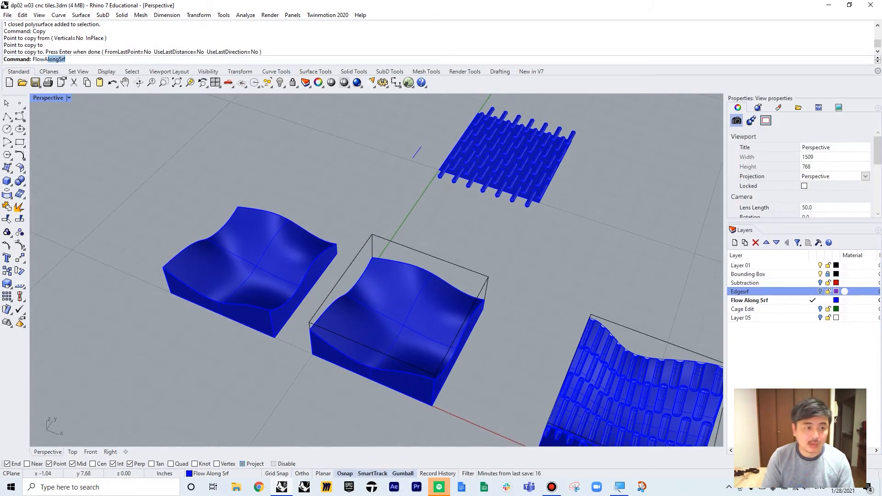
text(FlowA)
key(Return)
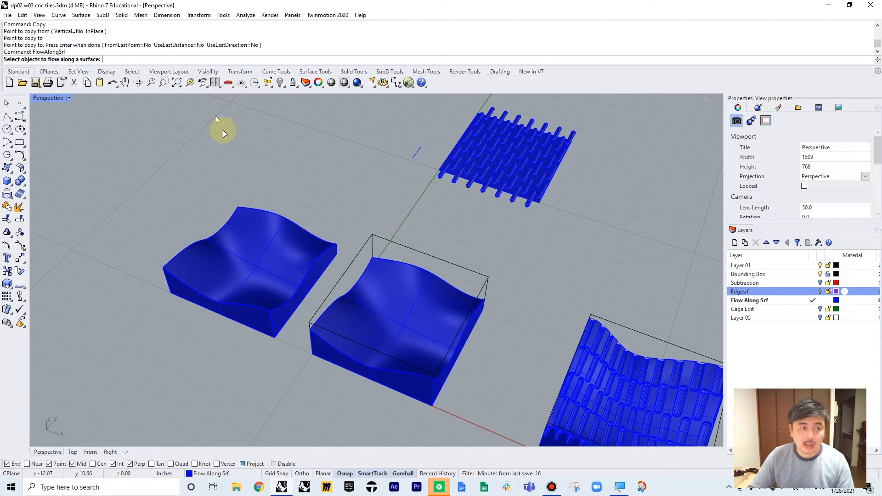
right_drag(415, 177, 498, 205)
key(Escape)
shift+right_drag(460, 110, 511, 434)
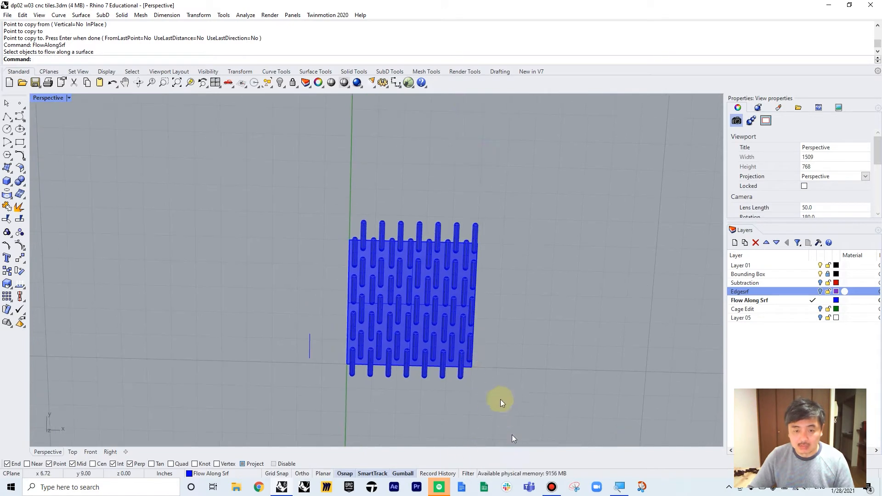
right_drag(500, 402, 494, 354)
drag(492, 207, 338, 399)
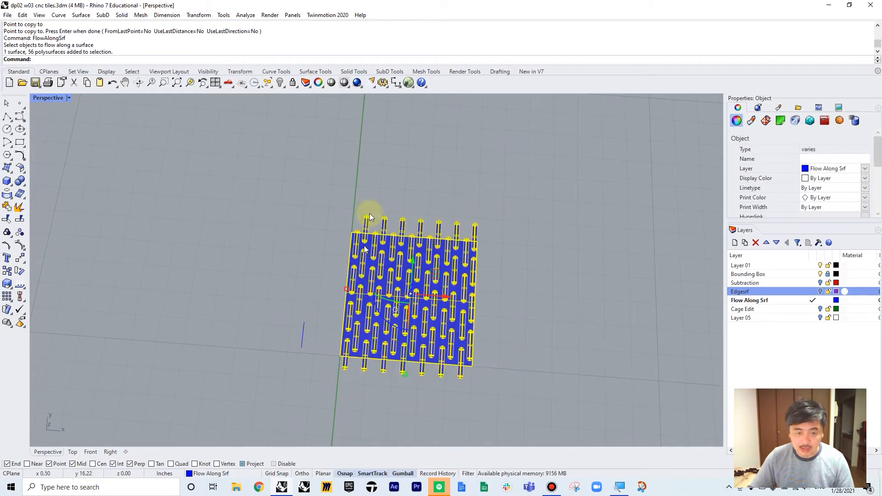
scroll(366, 244, up, 5)
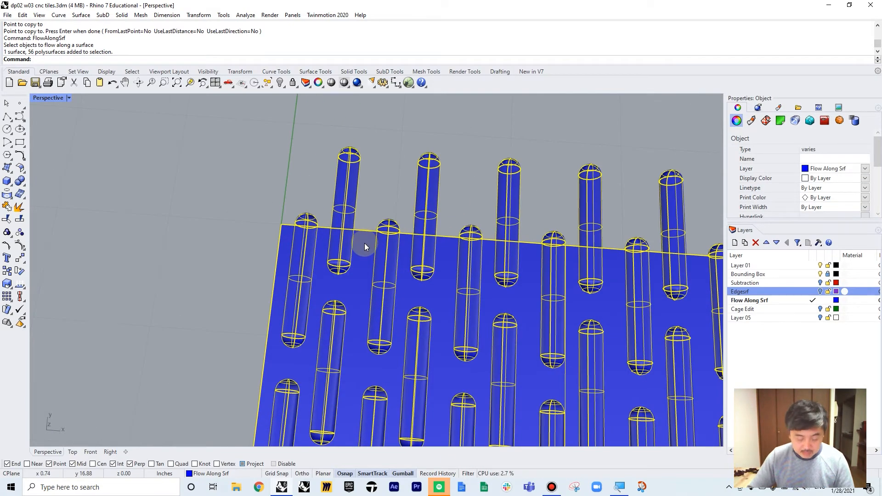
key(super)
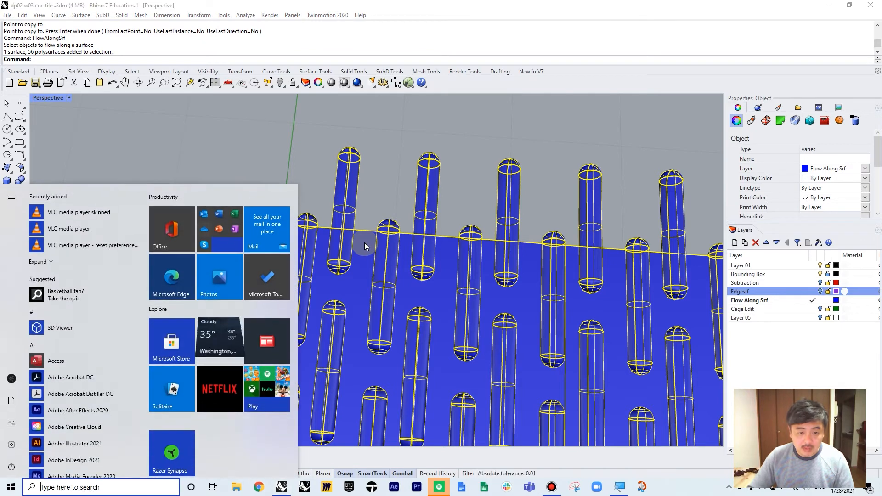
click(365, 242)
scroll(400, 204, down, 5)
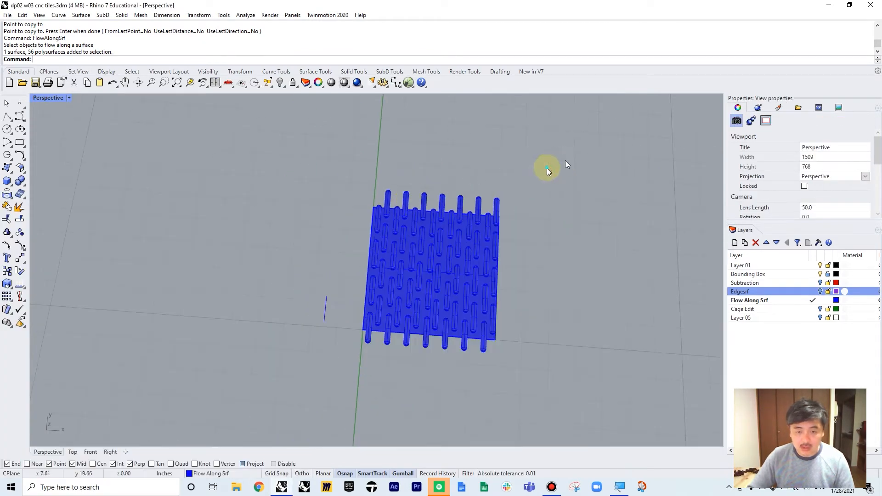
Group all the rods of the flat pattern, leaving out the plane surface beneath them.
drag(559, 161, 335, 399)
scroll(406, 216, up, 5)
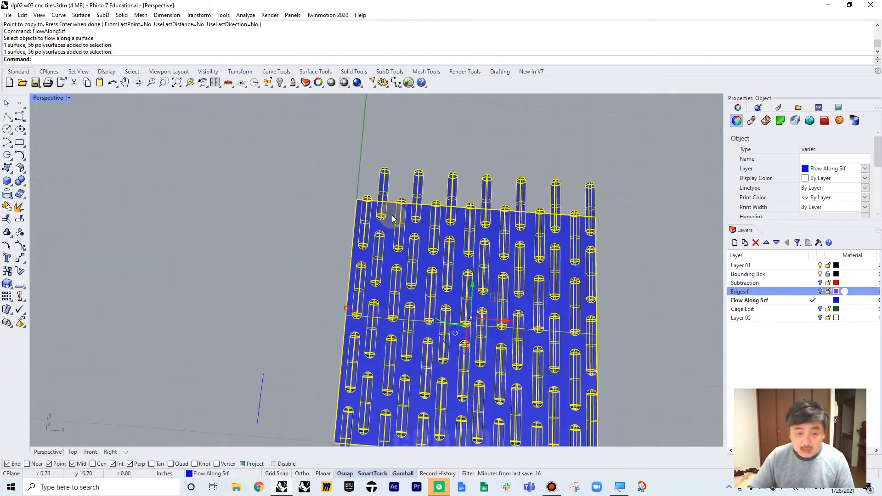
ctrl+click(387, 229)
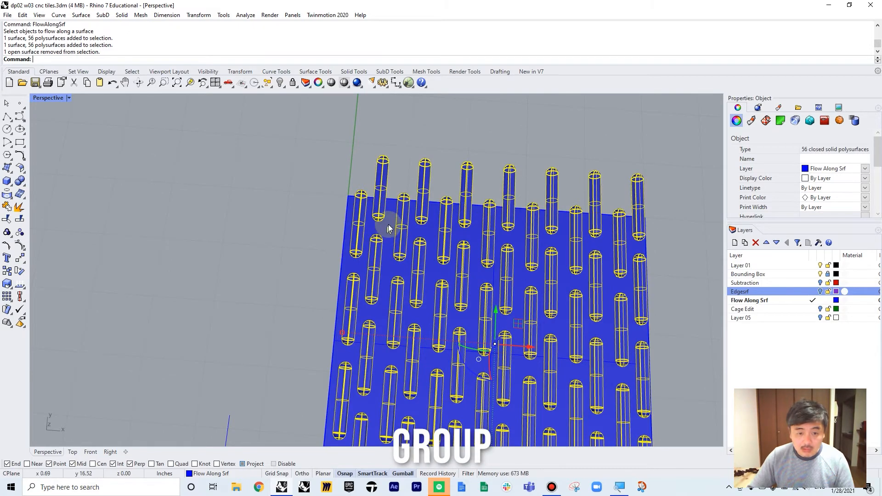
scroll(438, 223, down, 5)
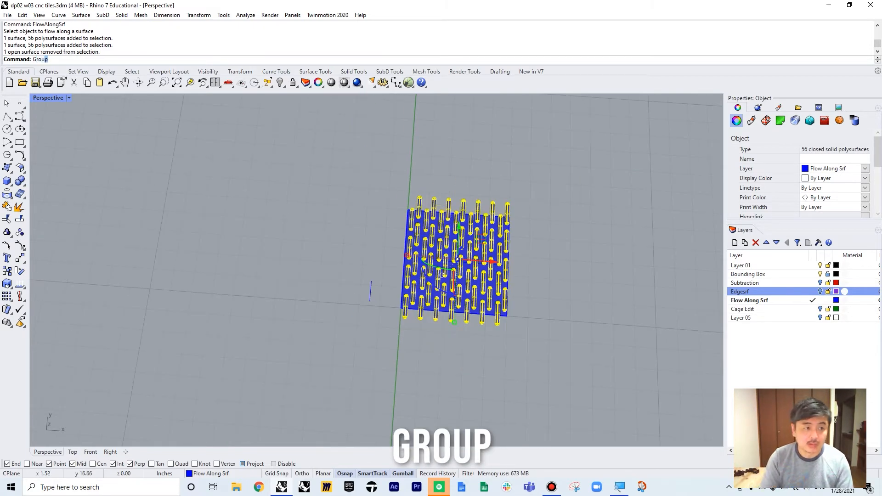
key(Return)
click(571, 183)
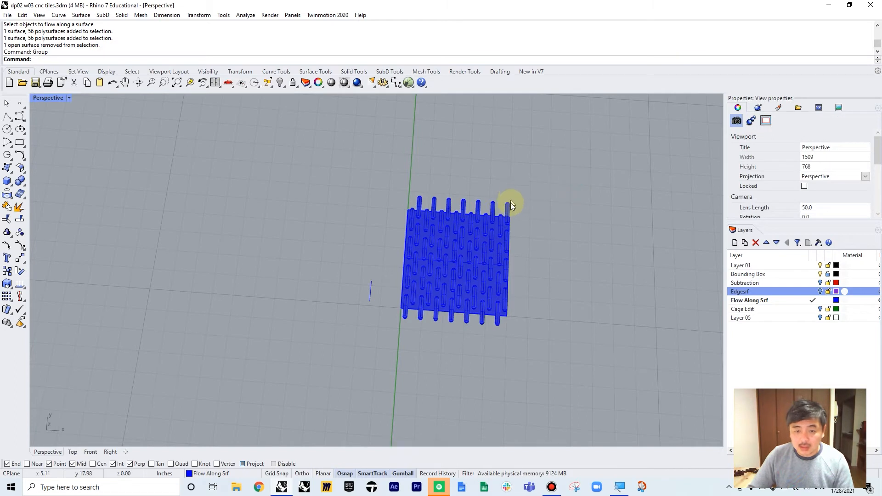
Flow the grouped rods along a surface, from the flat base plane to the wavy top of the solid in the bounding box, matching corners.
text(Flow)
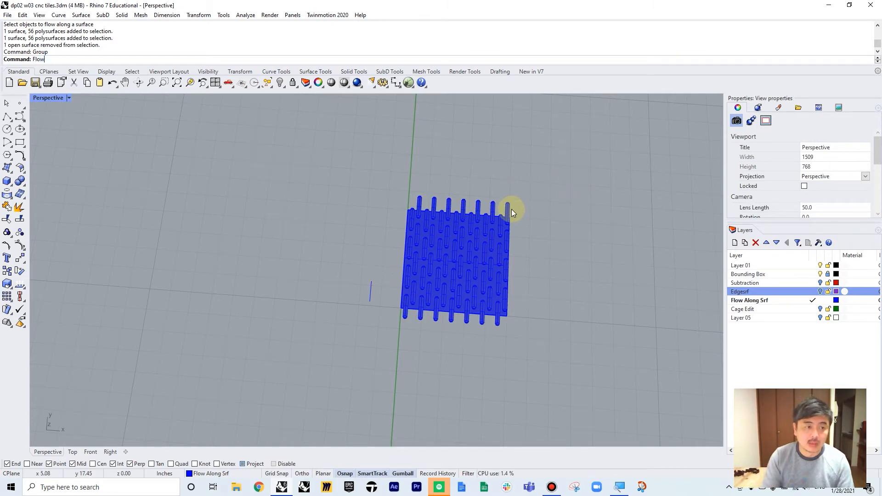
text(A)
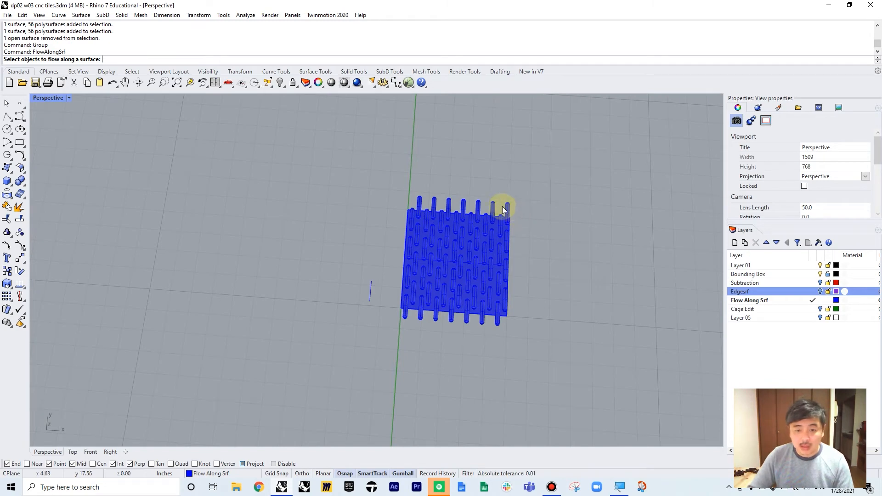
click(507, 210)
key(Return)
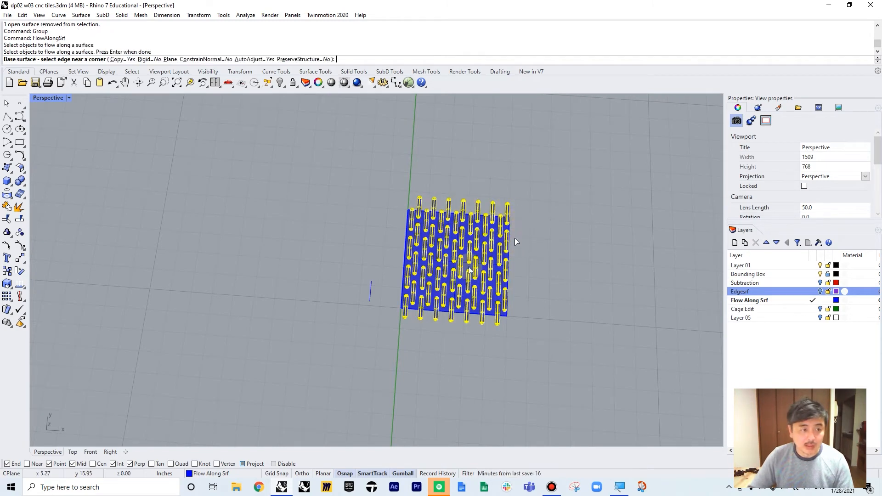
scroll(404, 271, down, 3)
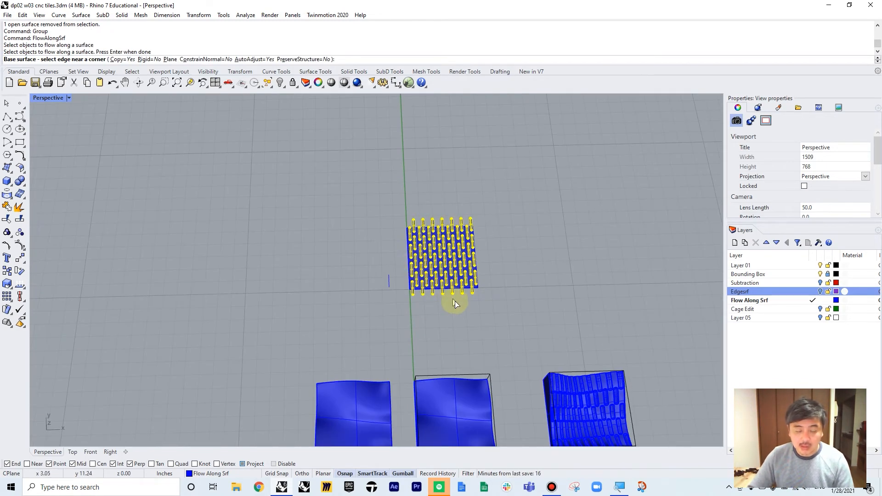
scroll(415, 274, up, 4)
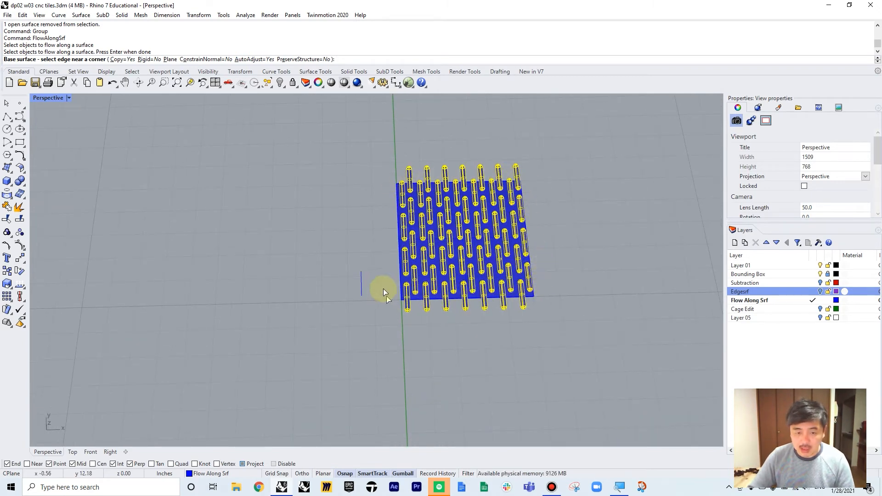
scroll(491, 184, down, 4)
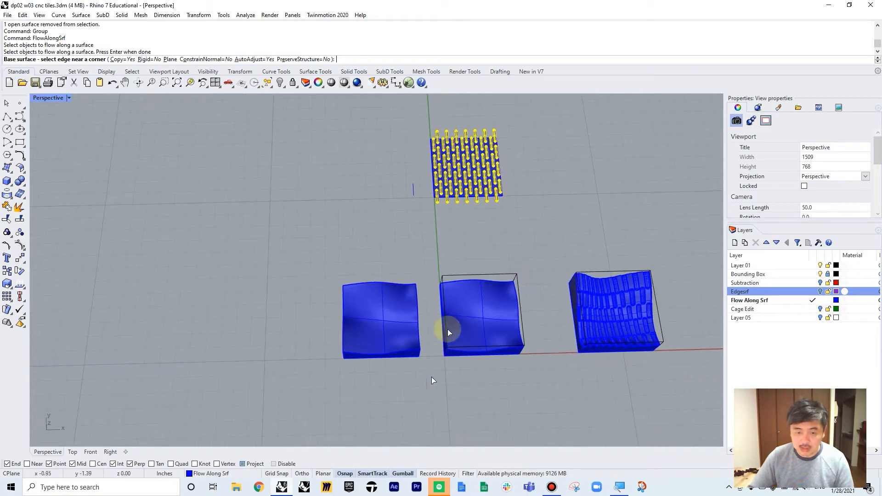
scroll(439, 211, up, 5)
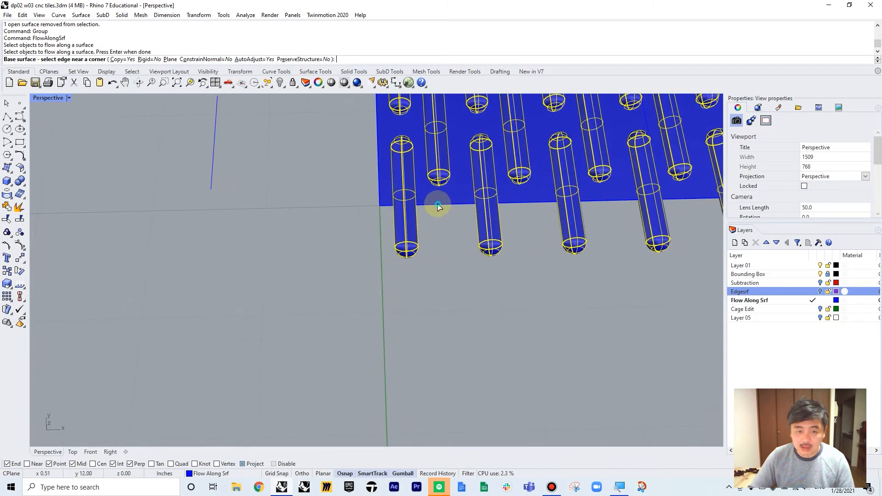
click(438, 205)
scroll(457, 253, down, 5)
scroll(462, 157, up, 5)
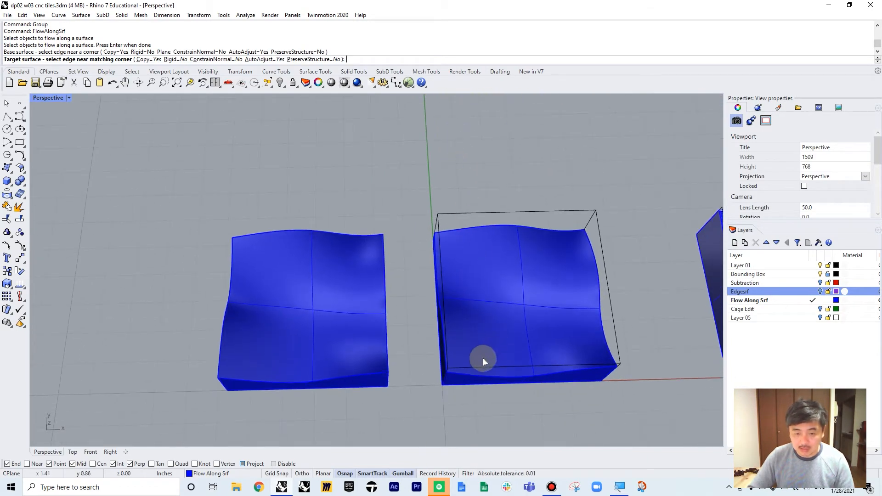
click(483, 361)
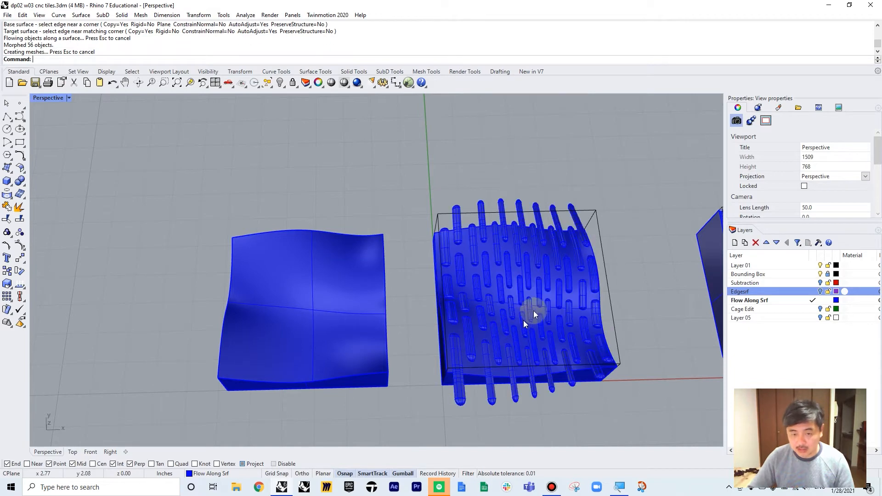
Examine how the flowed rods sit on the wavy solid from several angles and up close.
right_drag(533, 310, 437, 283)
click(426, 266)
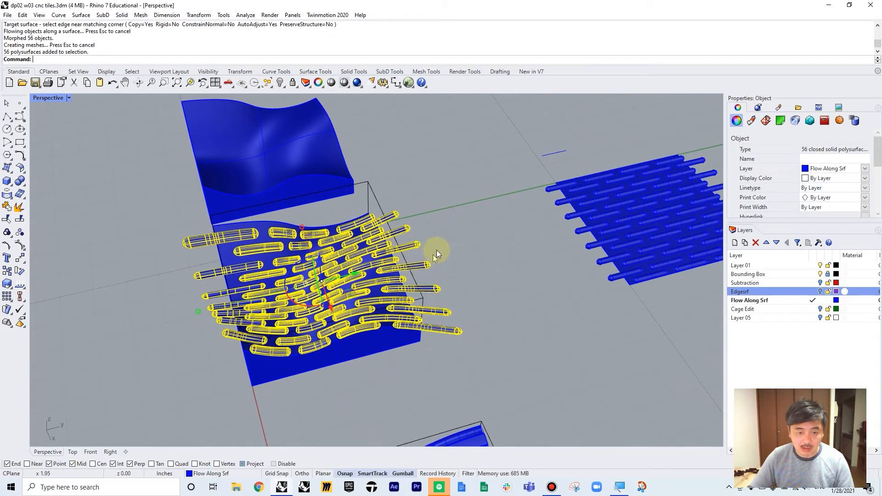
right_drag(361, 288, 564, 230)
click(470, 186)
scroll(535, 217, up, 8)
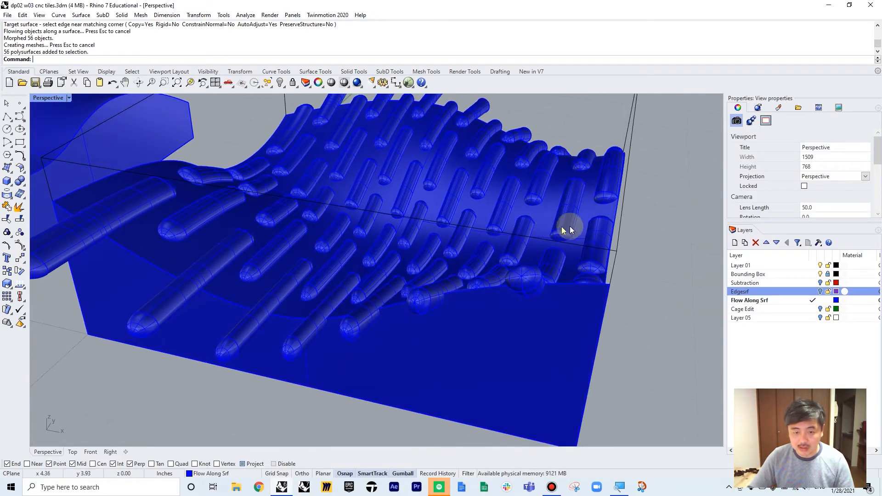
scroll(607, 242, down, 6)
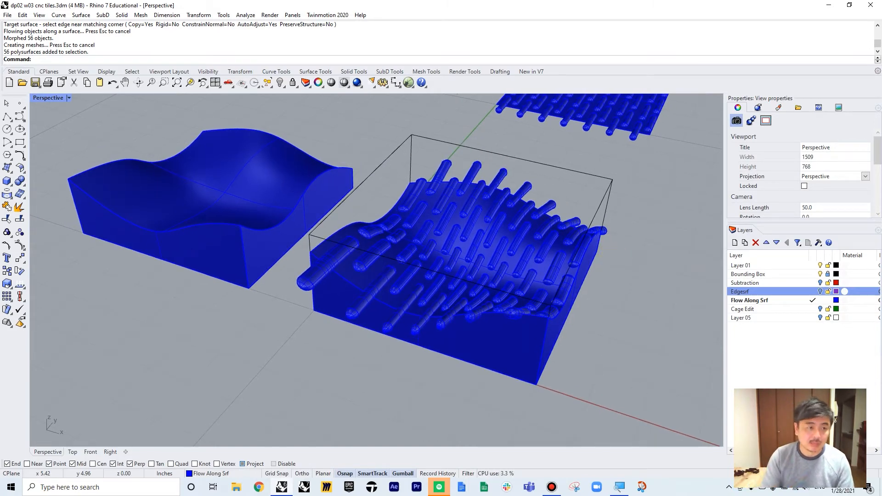
Try to subtract the grouped flowed rods from the wavy solid in the bounding box with BooleanDifference.
key(Return)
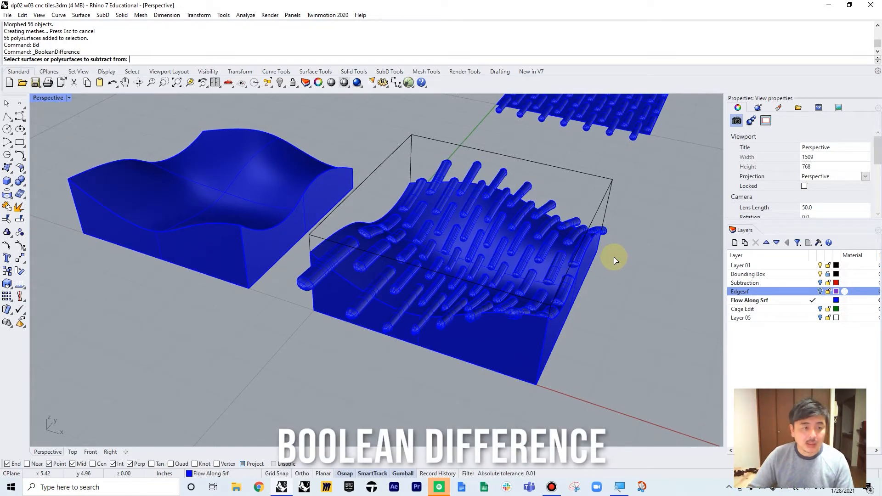
click(501, 366)
key(Return)
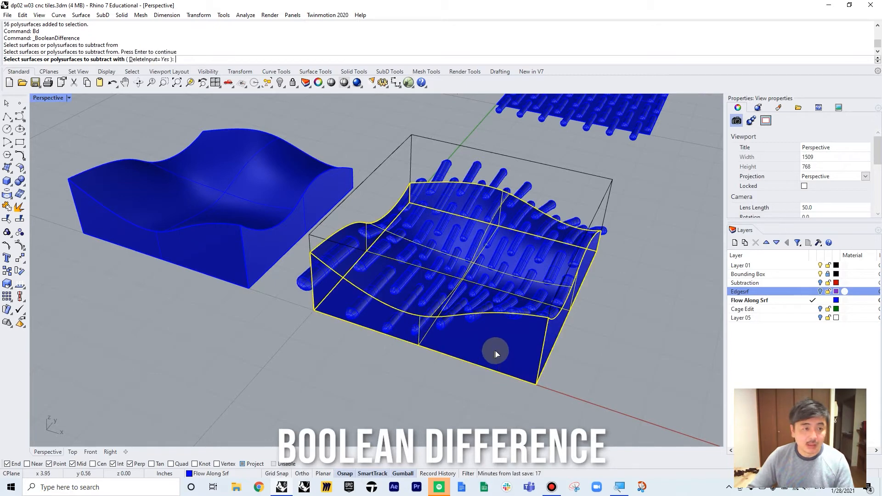
right_drag(498, 374, 335, 276)
click(452, 209)
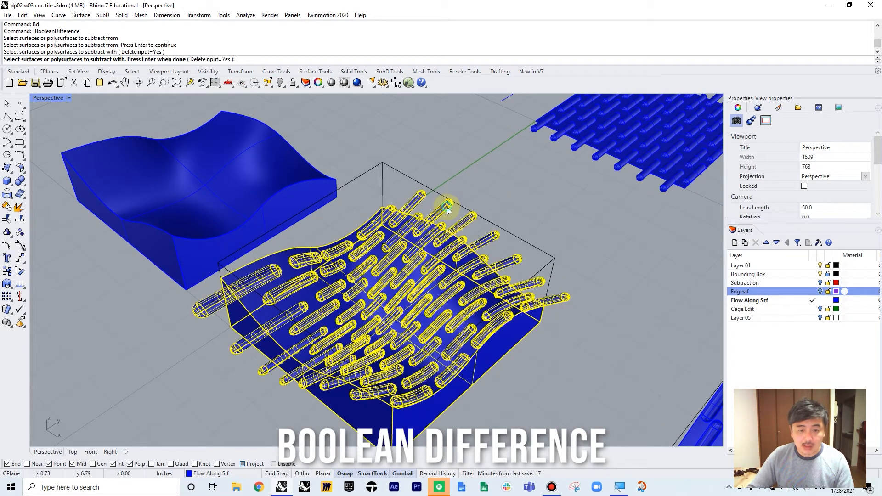
right_click(581, 241)
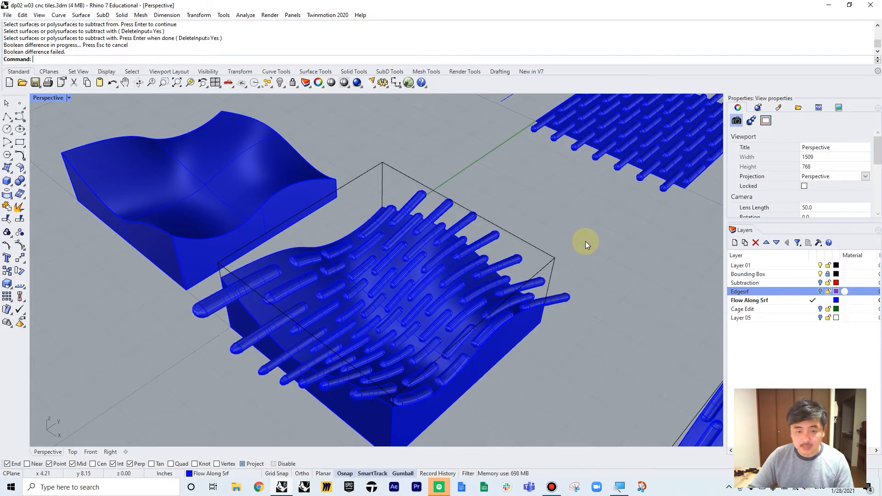
Delete the group of flowed rods from the wavy solid, and undo that deletion.
click(490, 237)
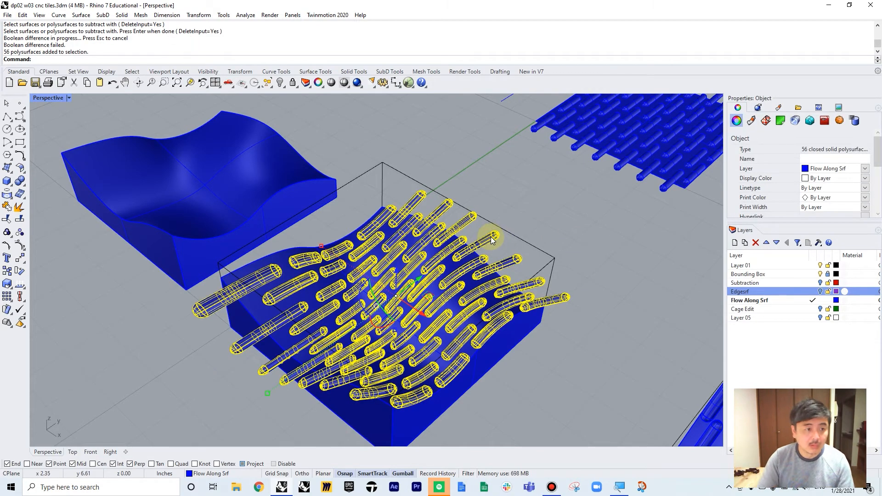
key(Delete)
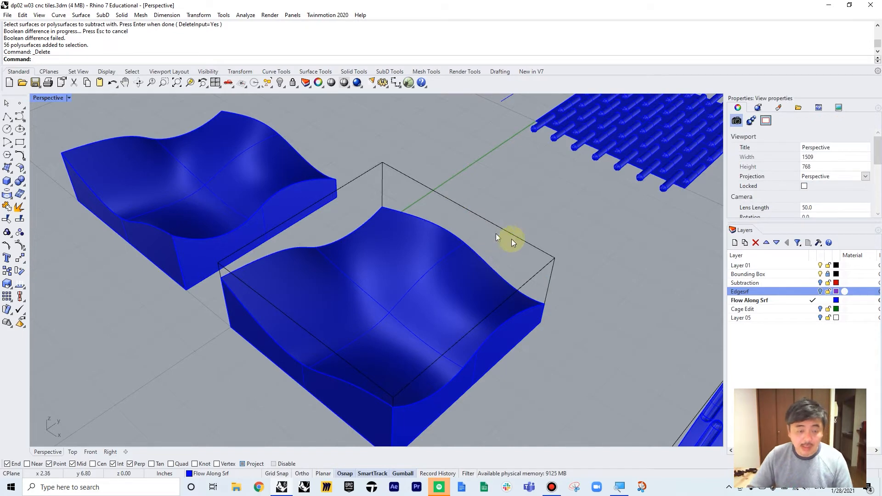
right_drag(479, 282, 500, 270)
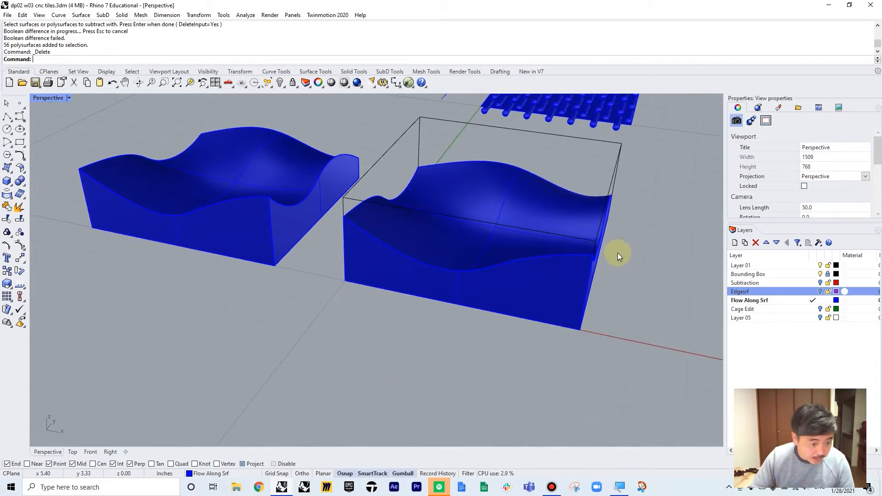
key(ctrl+z)
key(Escape)
right_drag(619, 250, 596, 261)
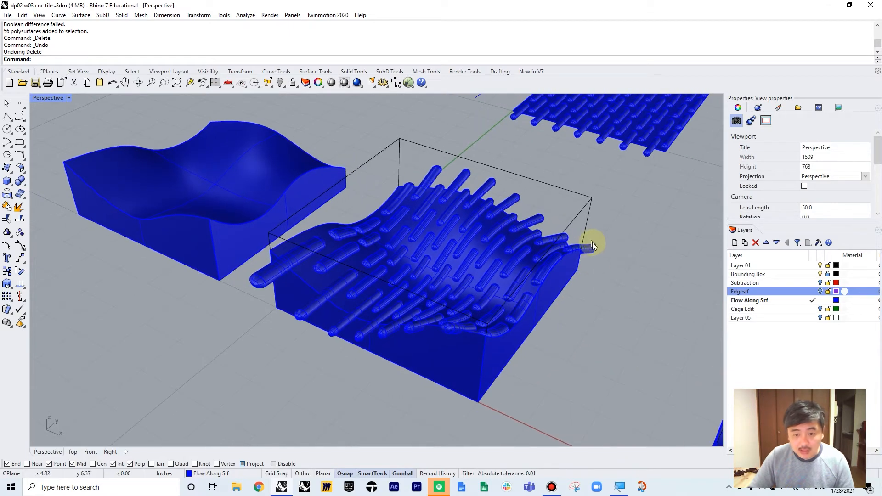
scroll(593, 249, up, 3)
scroll(570, 249, down, 5)
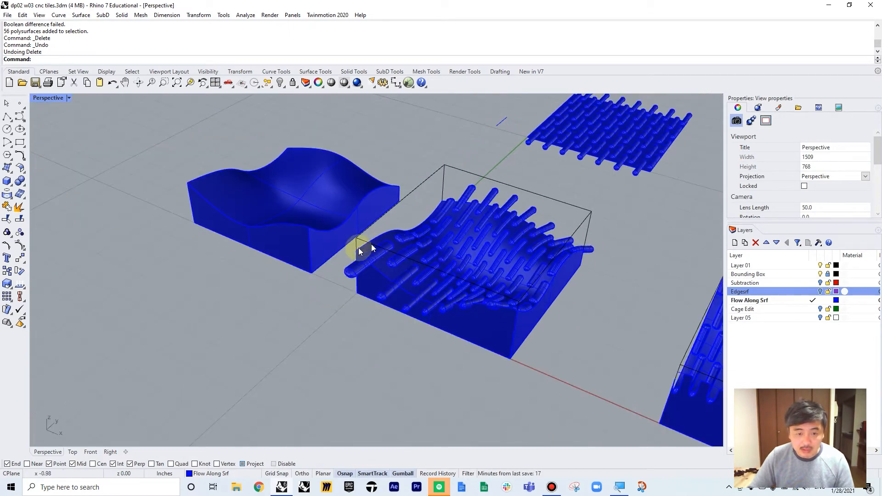
Ungroup the flowed rods on the wavy solid so each one can be picked individually.
click(358, 271)
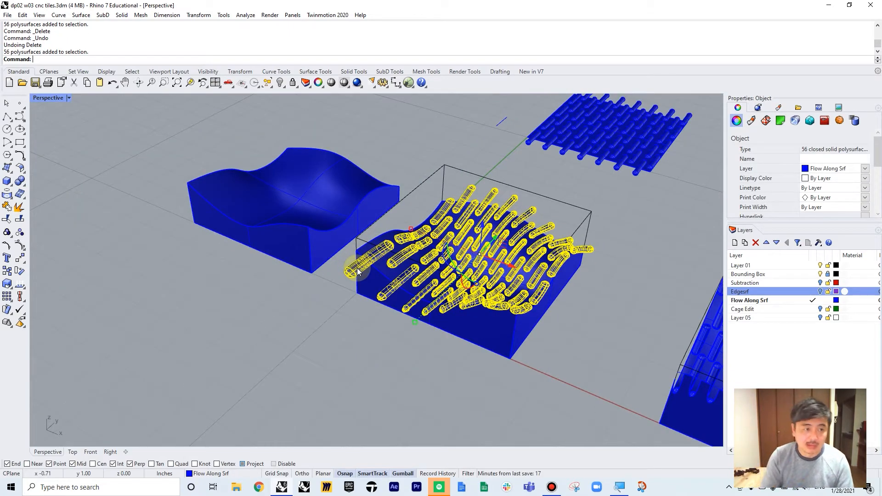
key(Return)
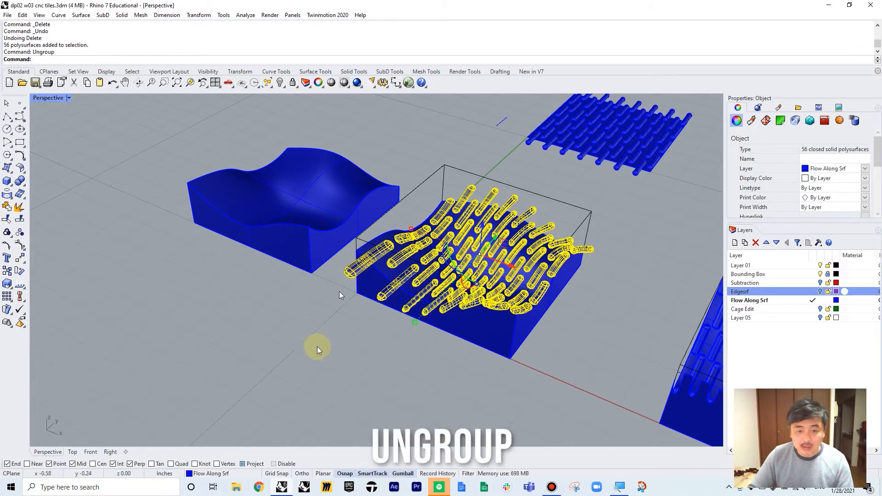
key(Escape)
Subtract the first three rods overhanging the solid's front edge with BooleanDifference, one at a time, starting at the corner nearest the copied solid.
right_drag(487, 339, 483, 367)
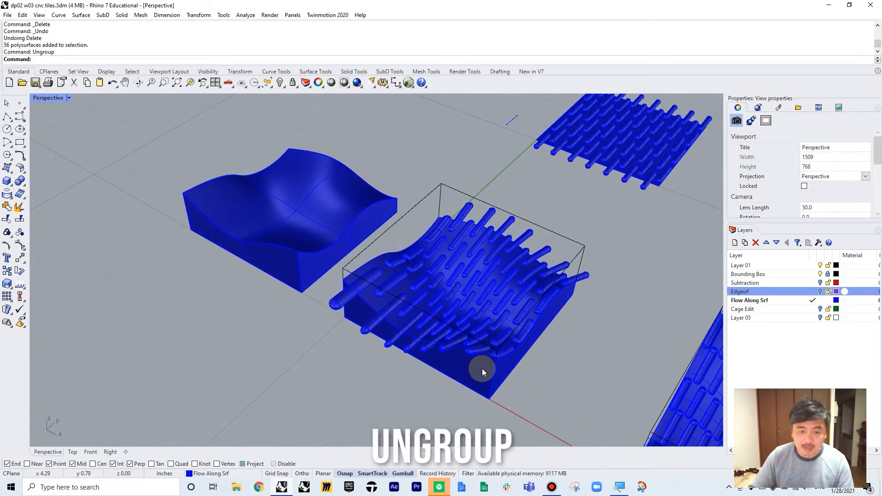
text(Bd)
key(Return)
click(482, 368)
key(Return)
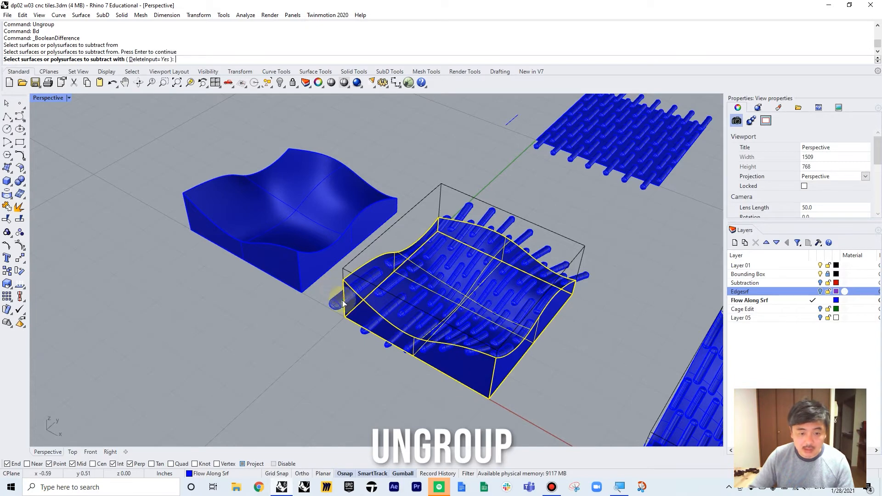
click(344, 303)
key(Return)
scroll(351, 302, up, 5)
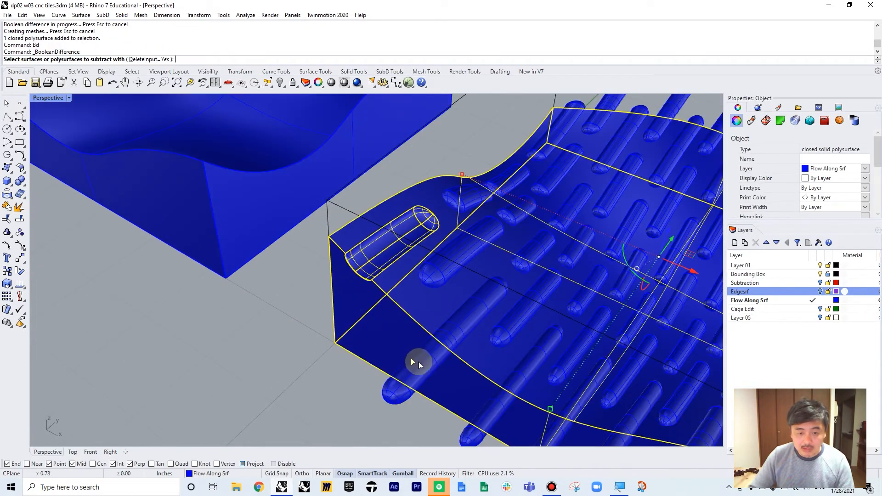
key(Return)
click(493, 419)
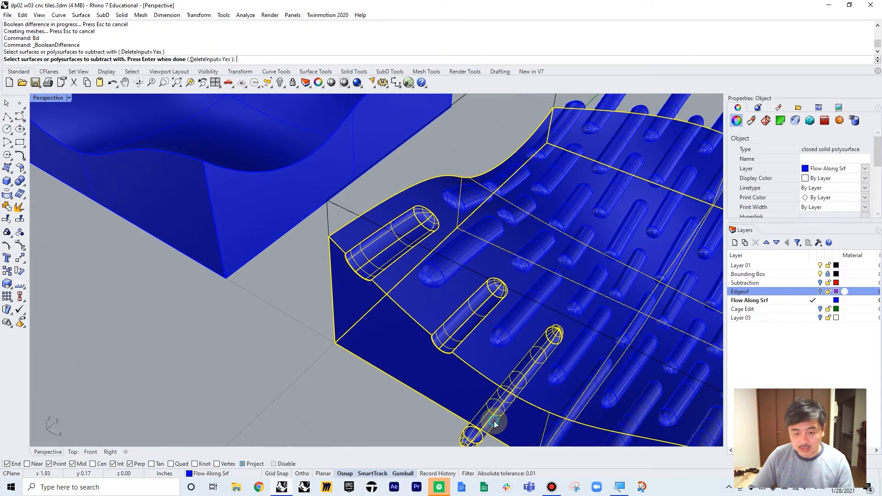
key(Return)
Subtract the fourth and fifth overhanging rods along the front edge from the wavy solid, one at a time.
shift+right_drag(507, 417, 390, 296)
key(Return)
click(387, 304)
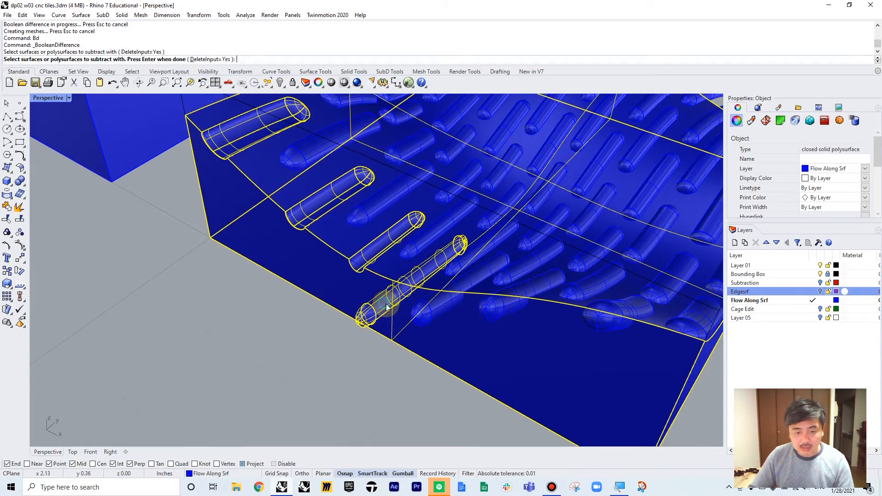
key(Return)
key(Return)
click(435, 313)
key(Return)
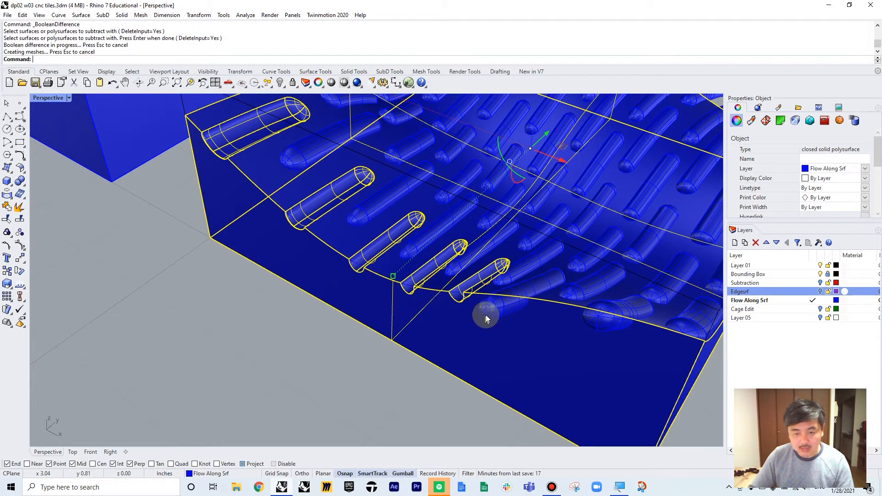
Subtract the last two rods crossing the front edge from the wavy solid, one at a time, and clear the selection.
key(Return)
click(489, 316)
key(Return)
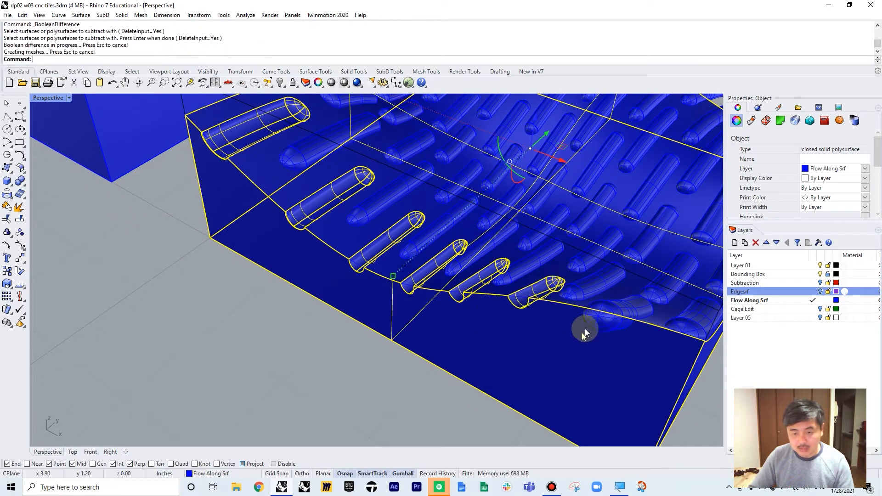
key(Return)
click(606, 323)
key(Return)
right_drag(597, 343, 569, 349)
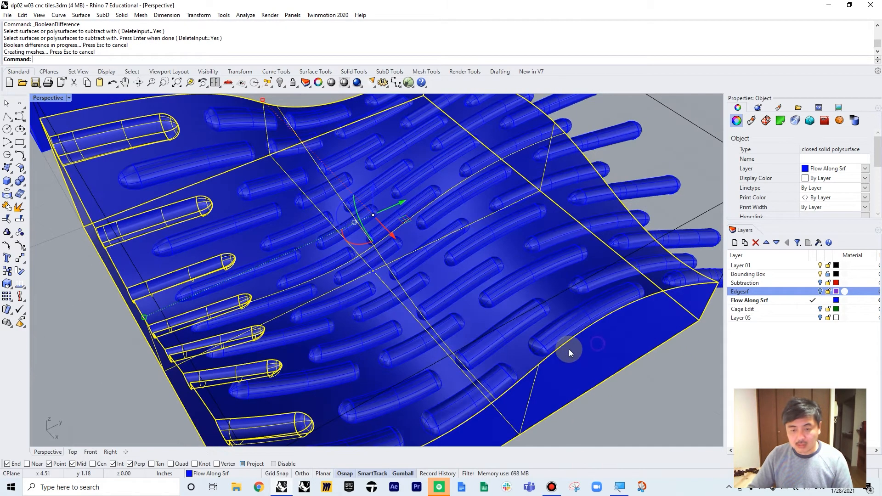
scroll(569, 350, down, 10)
click(586, 395)
Subtract the rod at the solid's near corner, where the front and side edges meet, with BooleanDifference.
scroll(530, 371, up, 3)
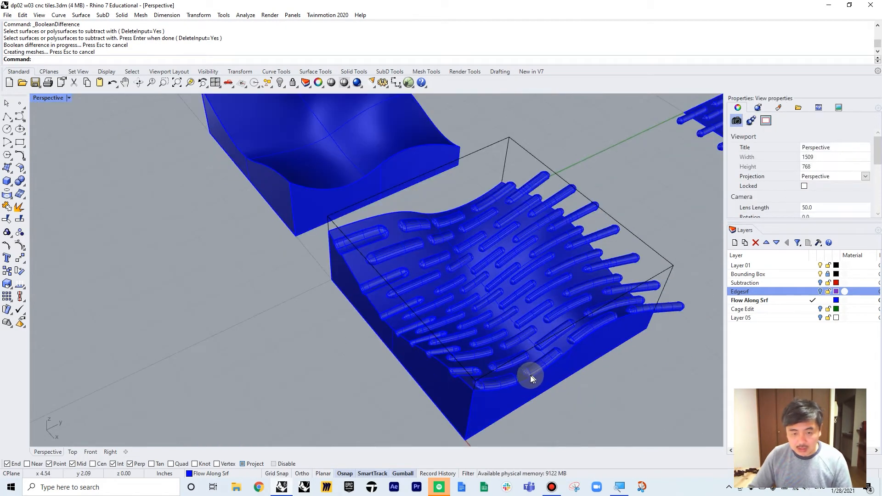
scroll(530, 376, up, 4)
text(bd)
key(Return)
click(522, 396)
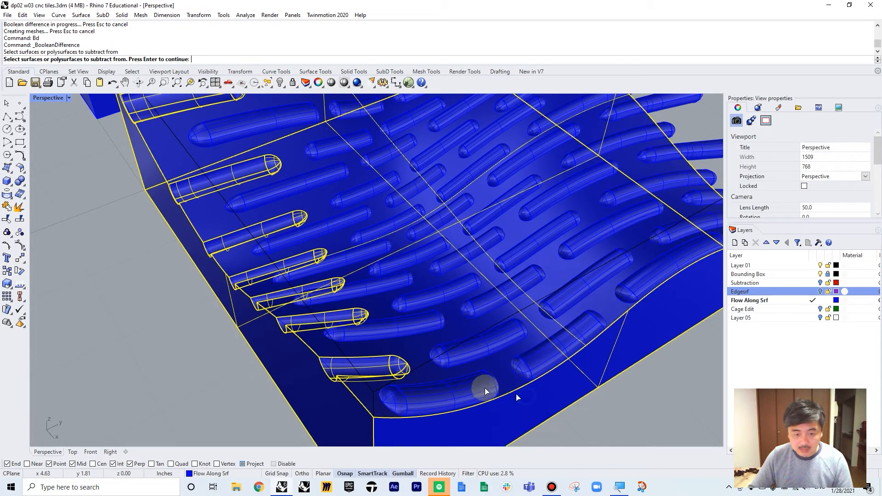
key(Return)
click(476, 386)
key(Return)
key(Return)
click(533, 387)
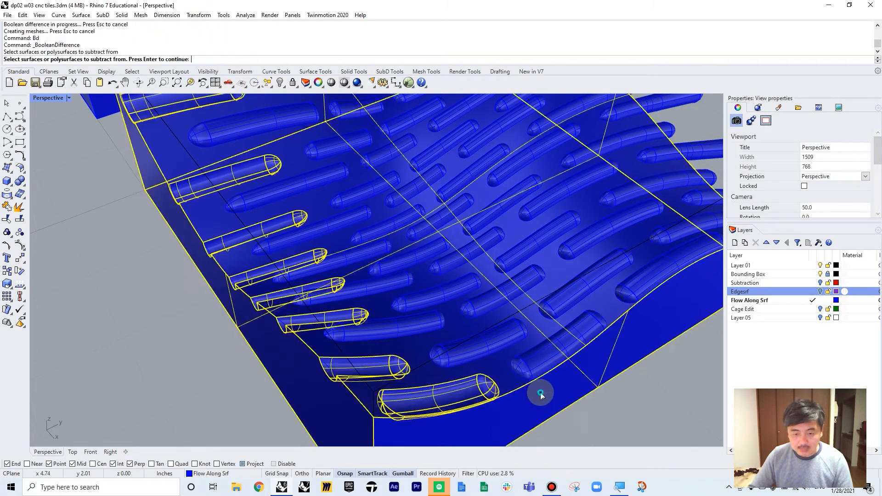
click(544, 353)
click(503, 342)
click(421, 317)
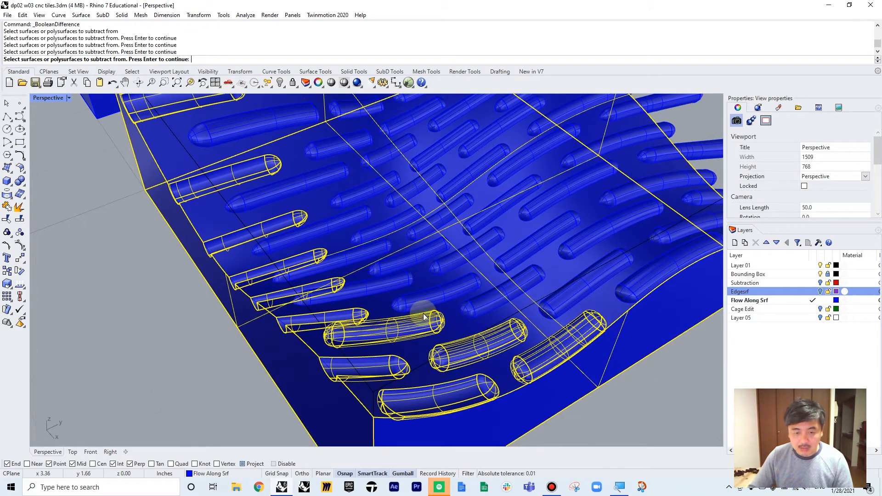
key(Return)
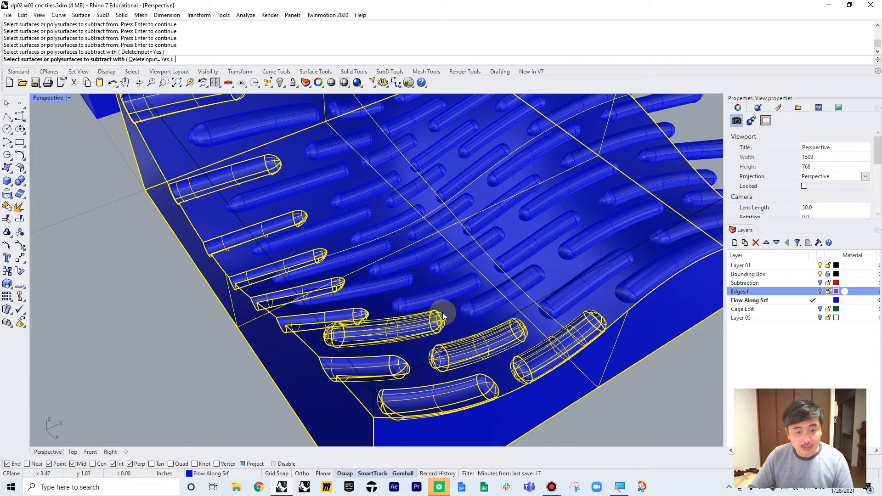
key(Escape)
Subtract the three rods next to the grooves at the near corner from the wavy solid in one BooleanDifference.
click(546, 387)
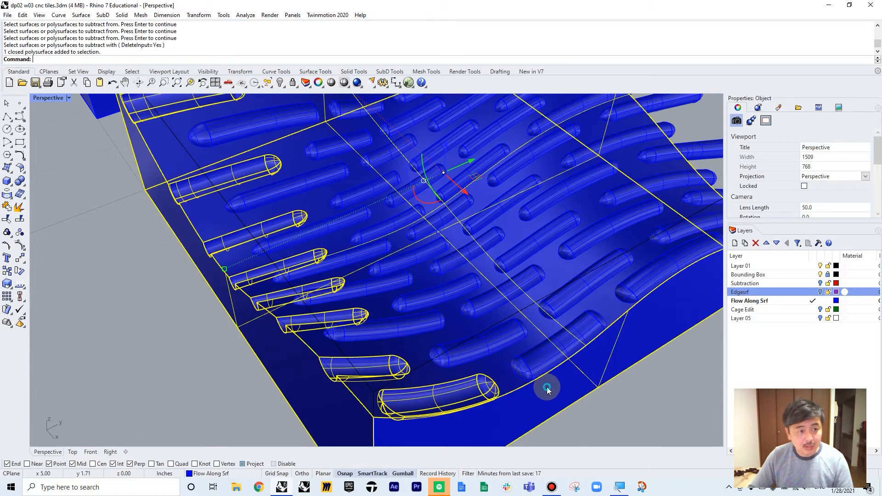
text(Bd)
key(Return)
click(541, 354)
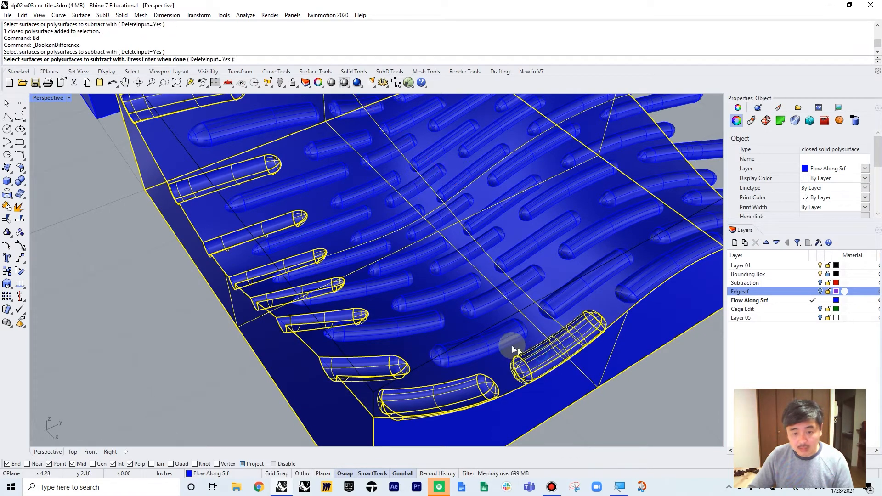
click(478, 339)
click(427, 323)
key(Return)
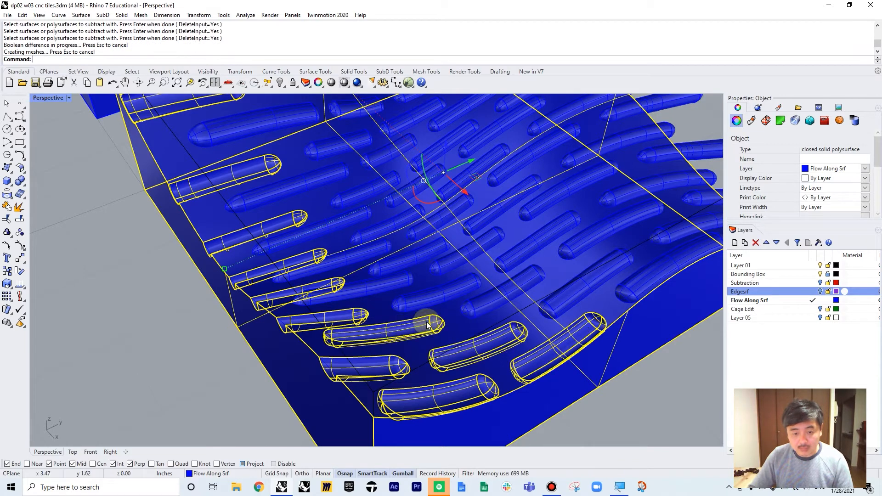
Subtract the six rods behind the middle of the front edge grooves from the wavy solid in one BooleanDifference.
text(Bd)
key(Return)
click(435, 295)
click(391, 283)
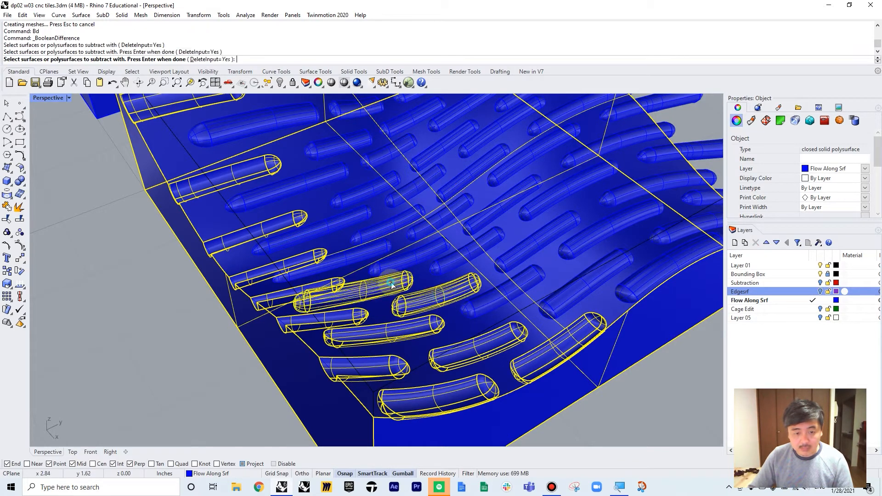
click(392, 261)
click(365, 252)
click(367, 231)
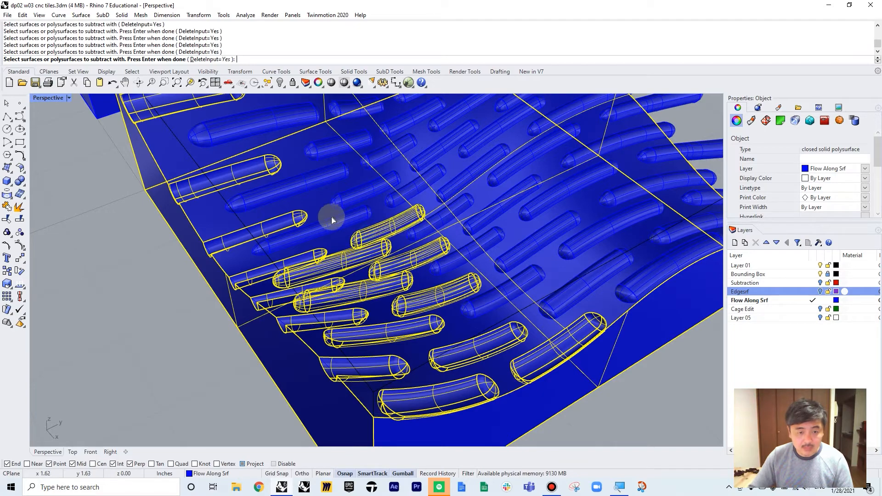
click(334, 225)
key(Return)
Subtract the next five rods, continuing towards the corner nearest the copied solid, in one BooleanDifference.
text(Bd)
key(Return)
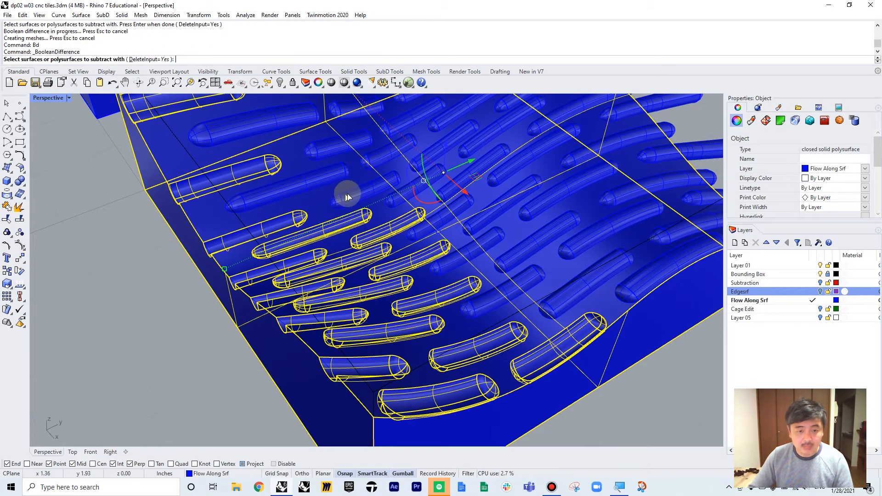
click(344, 197)
click(323, 179)
click(332, 151)
right_drag(332, 150, 352, 222)
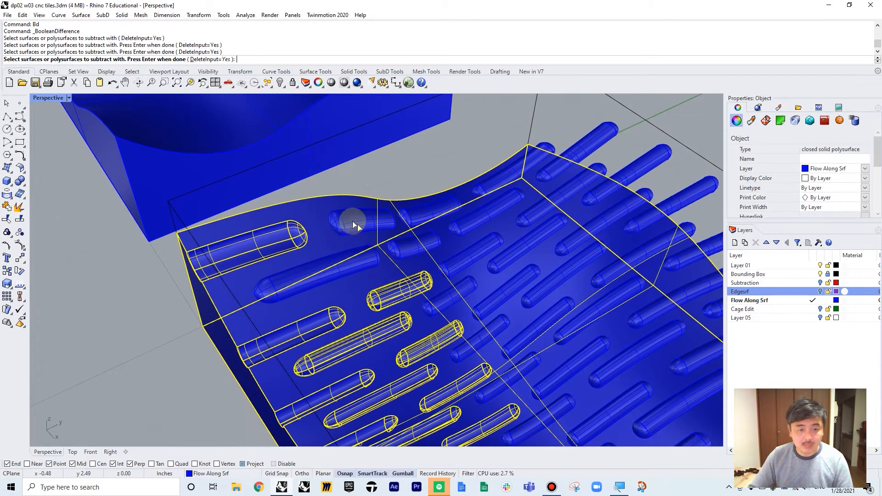
click(342, 265)
click(360, 219)
key(Return)
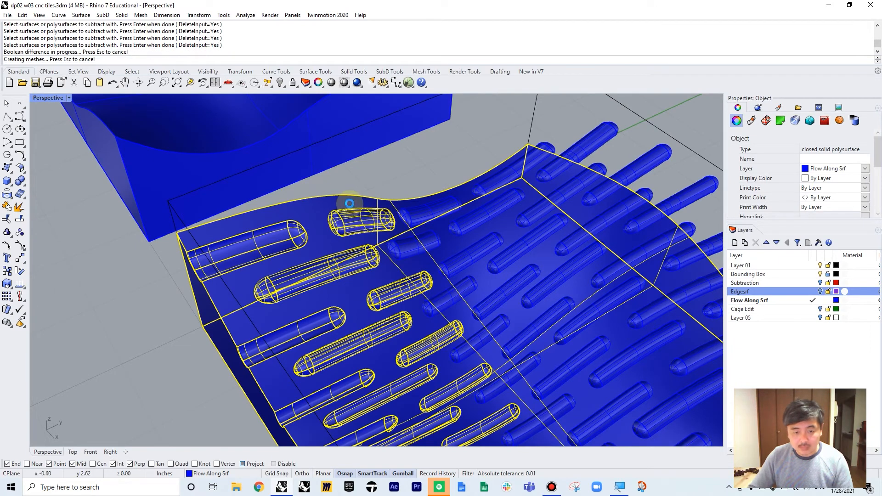
Subtract five more rods farther inward, starting at the side facing the copied solid, in one BooleanDifference.
text(Bd)
key(Return)
click(416, 210)
click(416, 242)
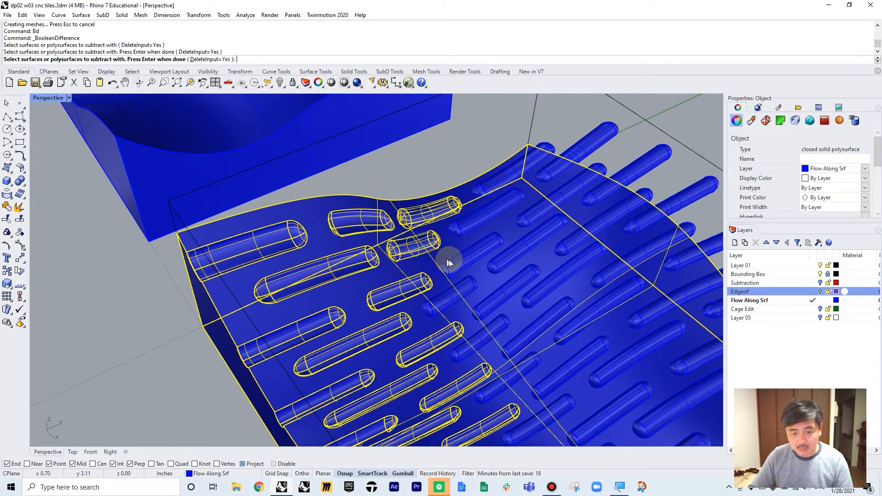
click(452, 263)
click(454, 298)
click(480, 337)
key(Return)
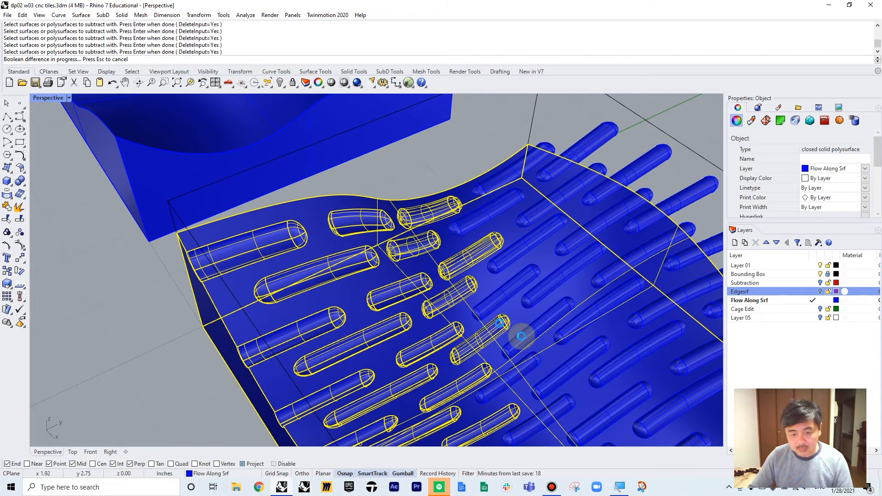
right_drag(536, 350, 478, 288)
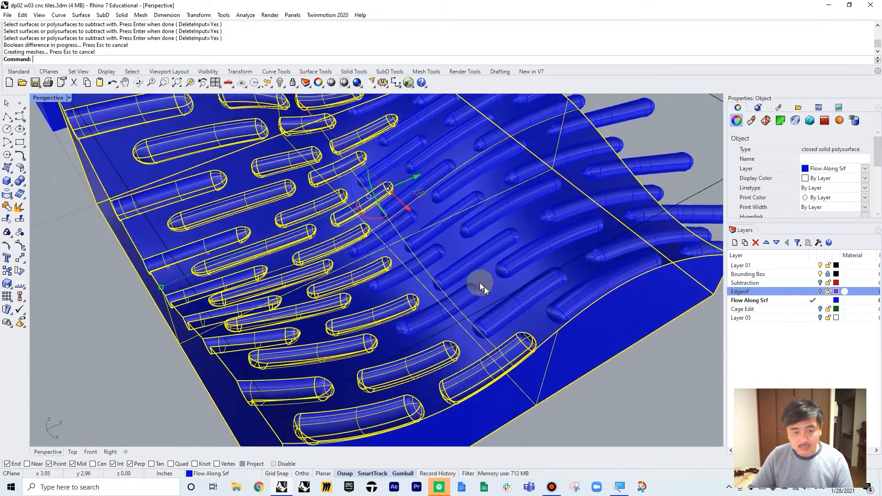
Subtract the next four rods, in a row running towards the solid's front edge, from the wavy solid in one BooleanDifference.
text(Bd)
key(Return)
click(399, 236)
click(419, 262)
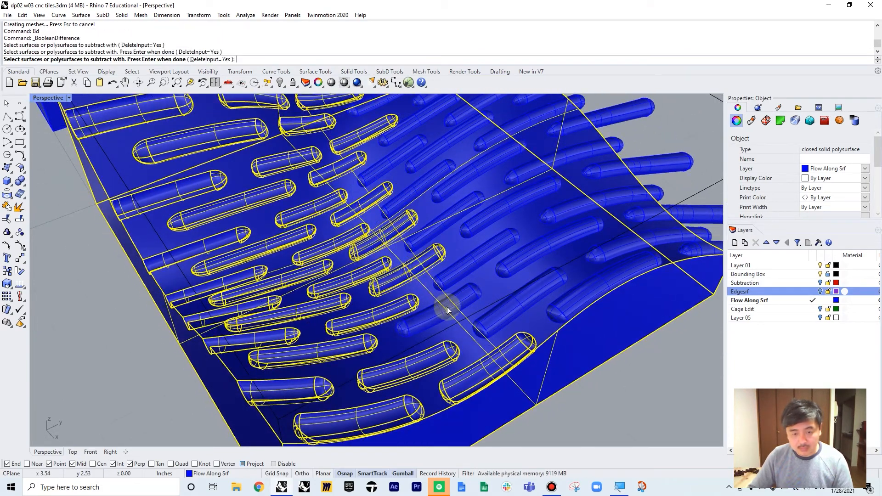
click(445, 305)
click(485, 320)
key(Return)
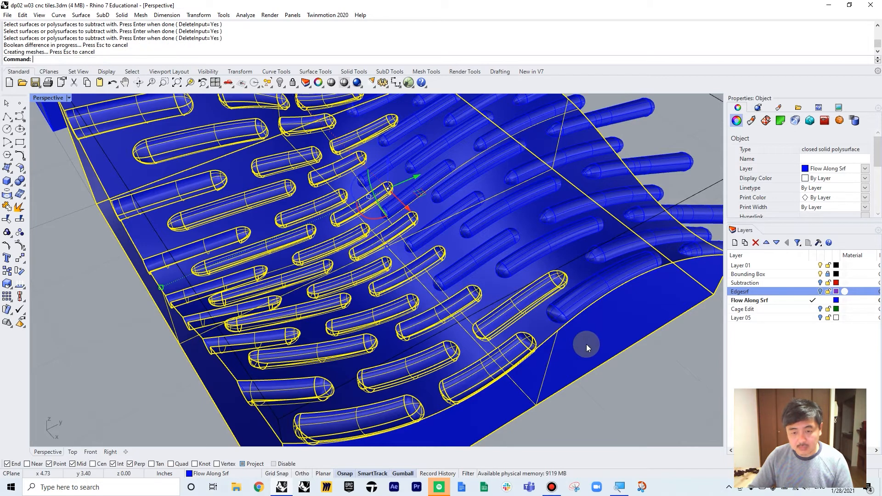
Try to subtract the seven rods just behind the latest grooves, including the one along the solid's front edge, in one BooleanDifference.
key(Return)
click(586, 317)
click(532, 257)
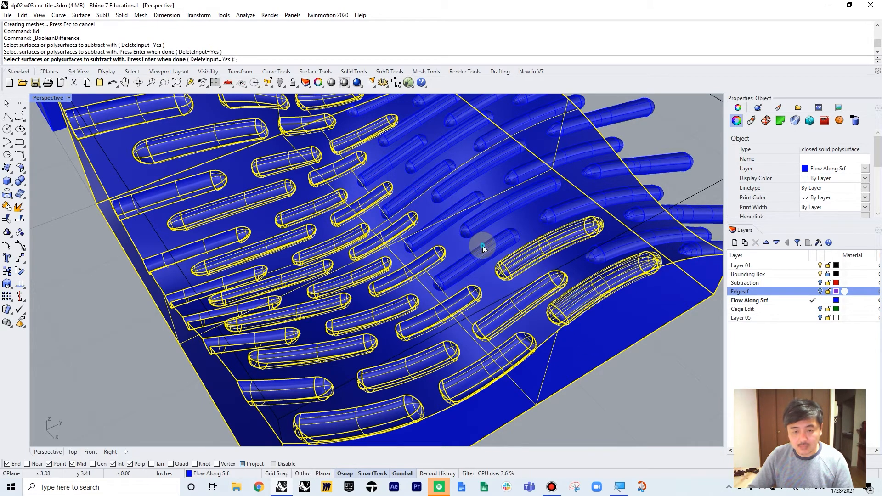
click(480, 236)
click(482, 230)
click(444, 222)
click(457, 184)
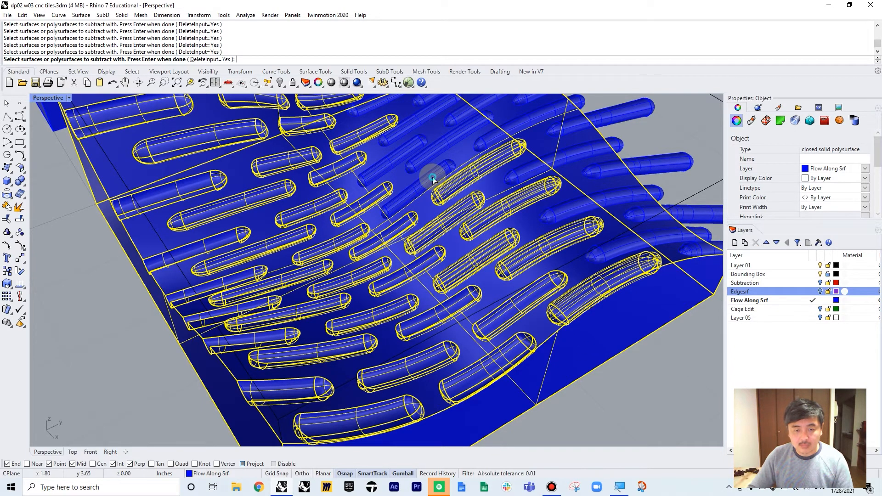
click(427, 180)
key(Return)
Try to subtract only the rod lying along the wavy solid's front edge with BooleanDifference.
right_drag(463, 192, 603, 343)
click(613, 339)
key(Return)
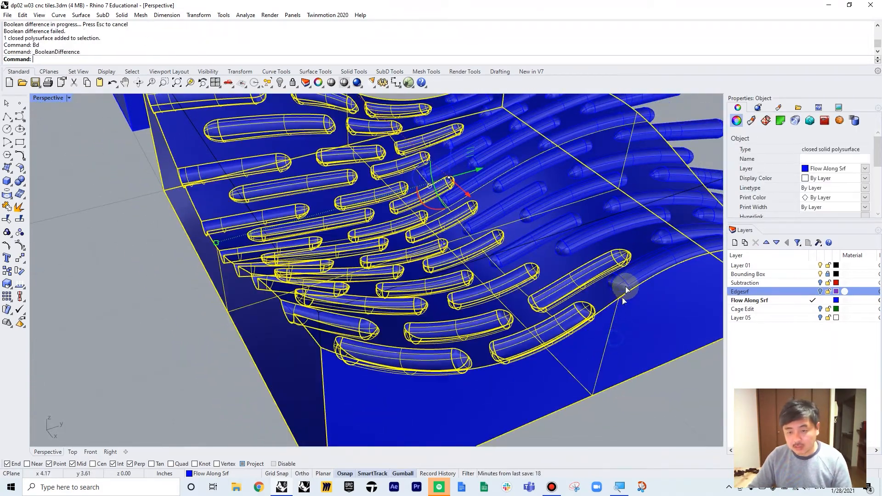
click(628, 273)
key(Return)
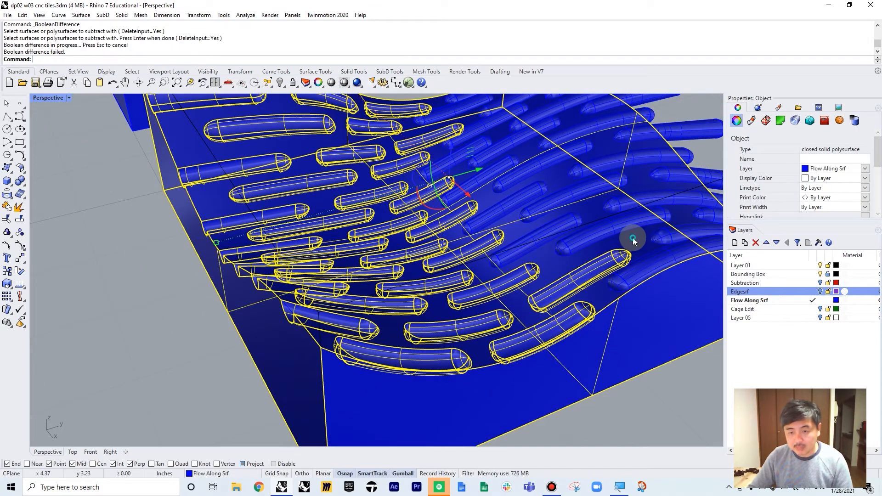
key(Escape)
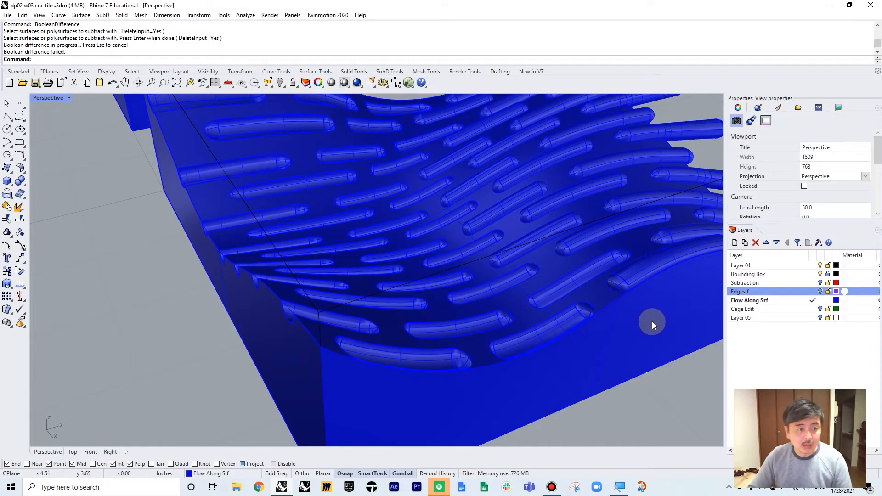
right_drag(652, 321, 576, 278)
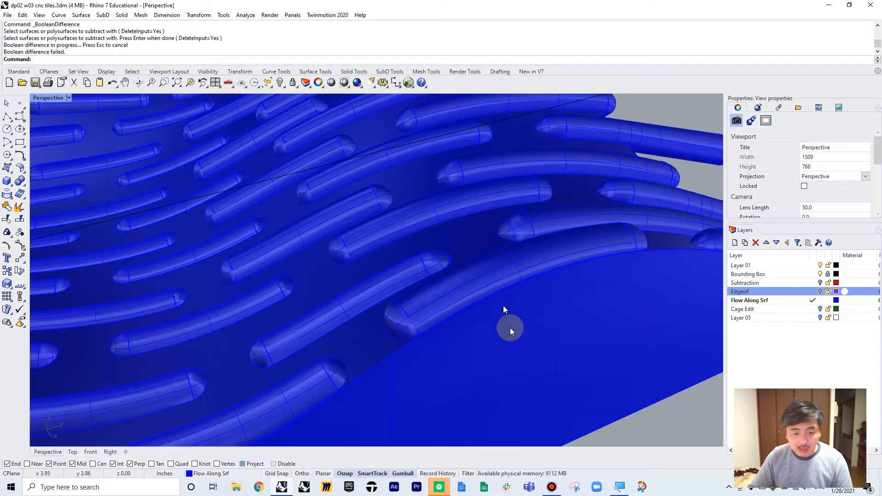
click(502, 305)
scroll(503, 305, up, 3)
text(Bd)
key(Return)
click(488, 284)
key(Return)
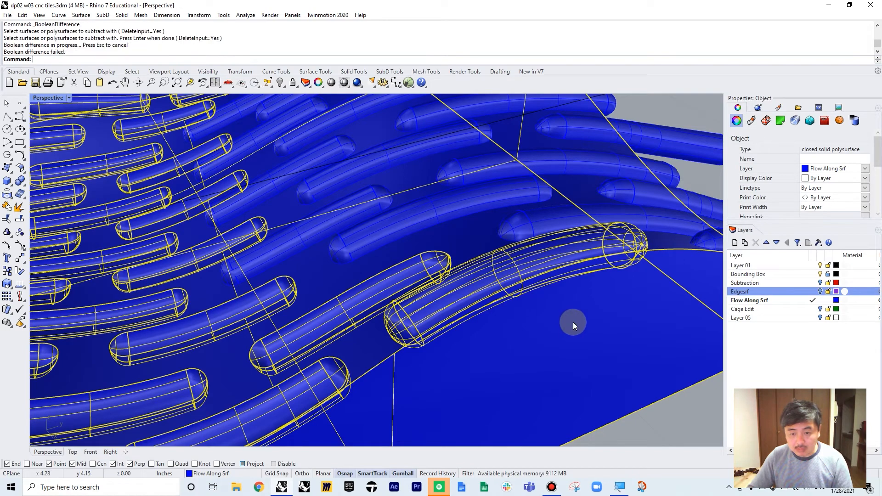
click(671, 421)
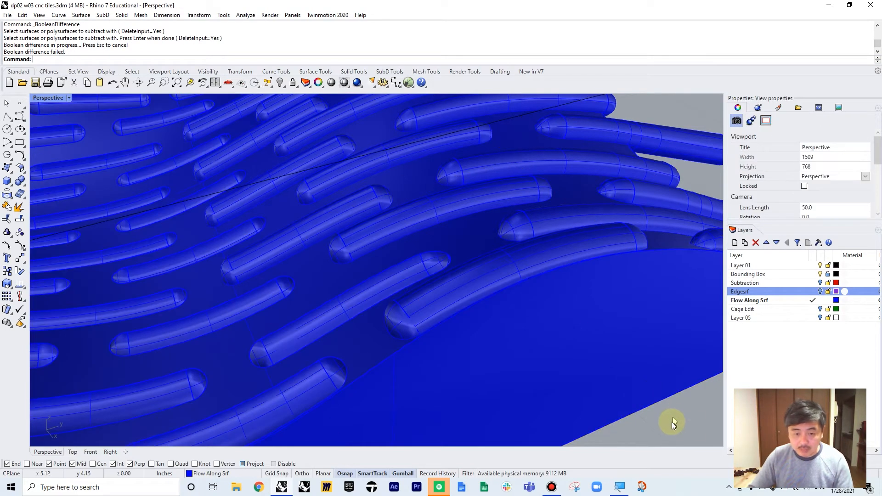
Nudge the rod lying along the wavy solid's front edge slightly outward along the red gumball axis.
click(515, 265)
right_drag(554, 289, 659, 338)
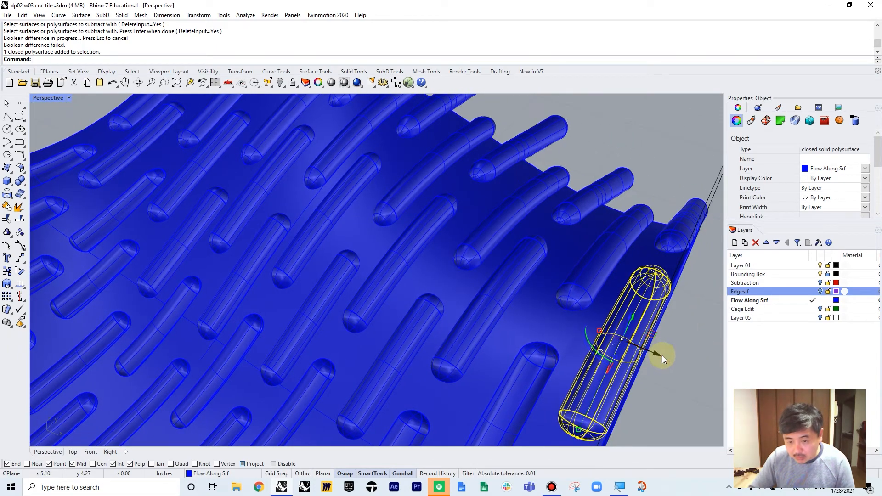
right_drag(683, 362, 678, 357)
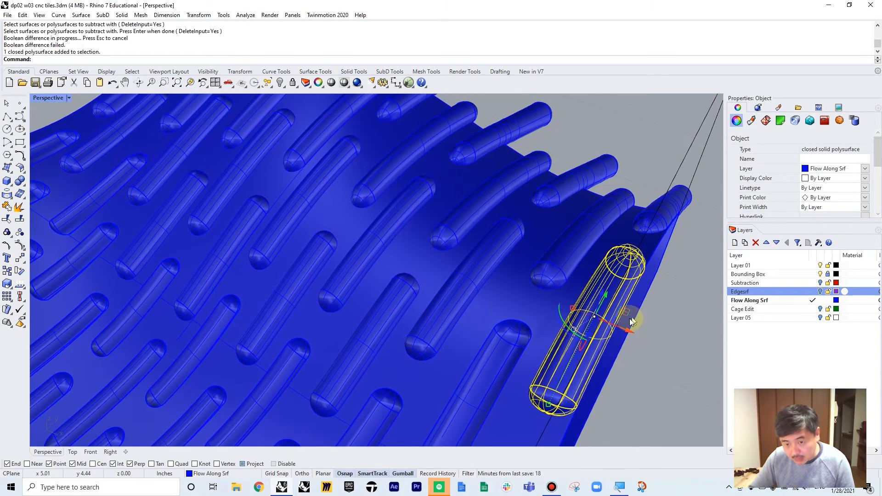
drag(632, 332, 634, 334)
click(666, 350)
Subtract the nudged edge rod from the wavy solid with BooleanDifference.
right_drag(666, 350, 675, 359)
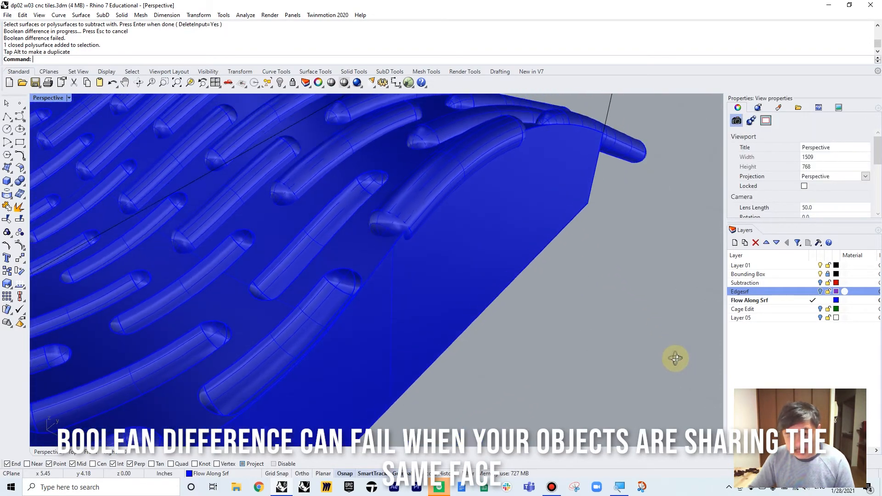
key(Return)
click(480, 274)
key(Return)
click(427, 189)
key(Return)
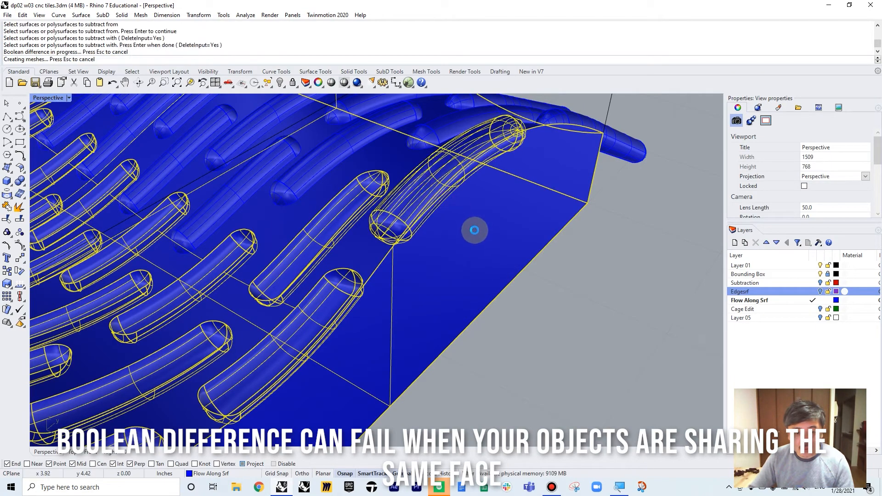
right_drag(473, 230, 448, 228)
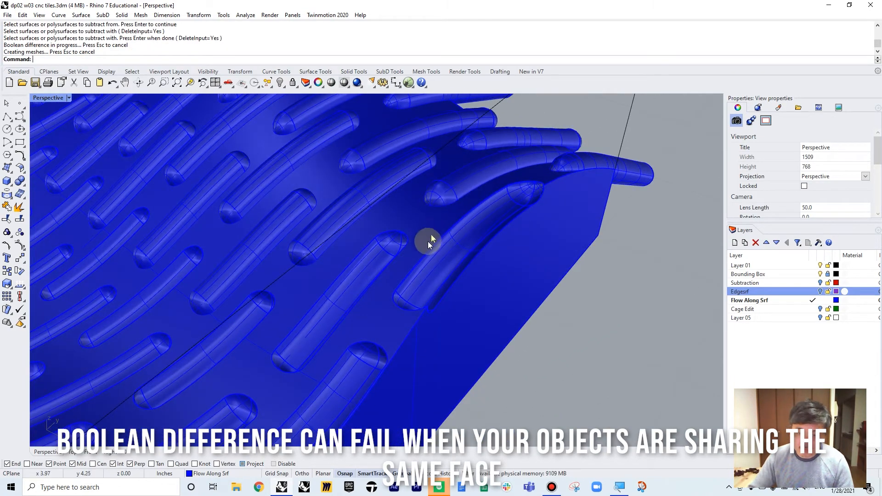
text(Bd)
key(Return)
click(470, 252)
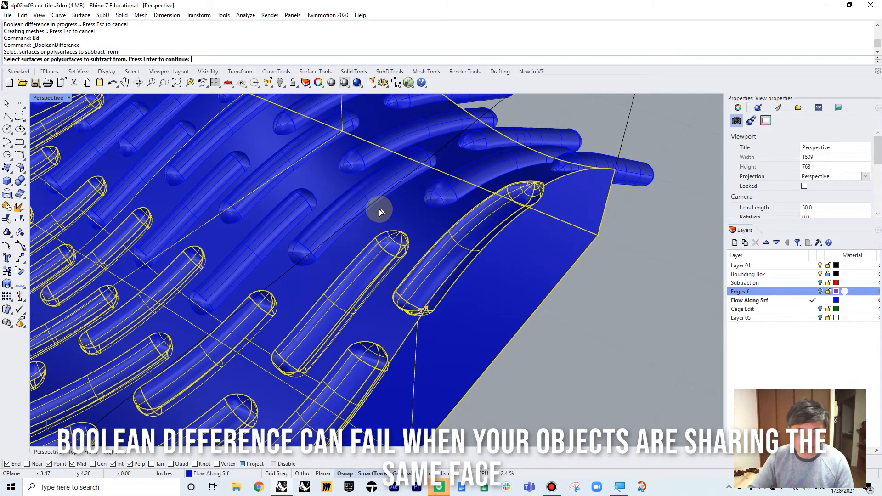
click(360, 203)
click(294, 210)
click(274, 163)
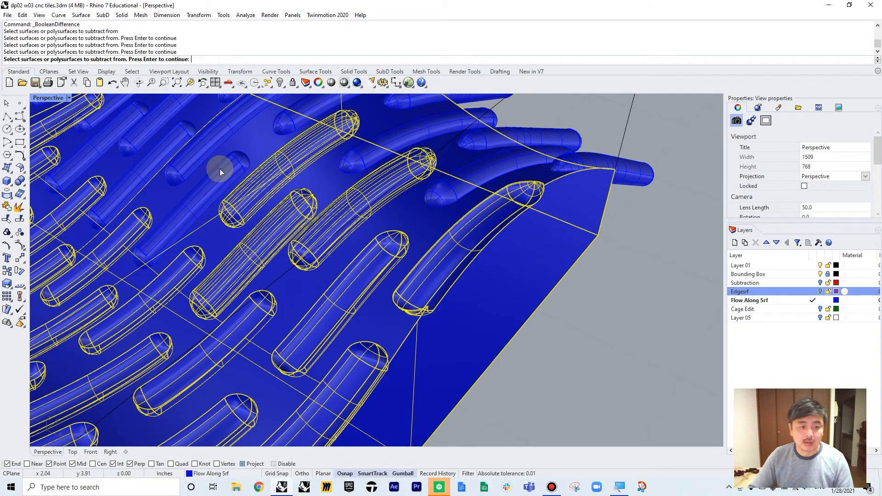
click(220, 169)
click(204, 147)
right_drag(203, 147, 256, 199)
click(247, 169)
click(228, 145)
click(202, 145)
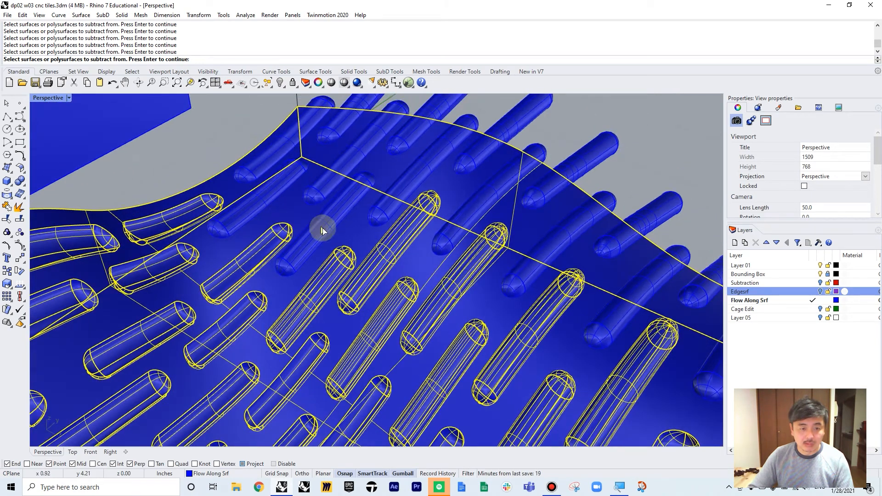
click(315, 228)
click(260, 188)
right_click(218, 183)
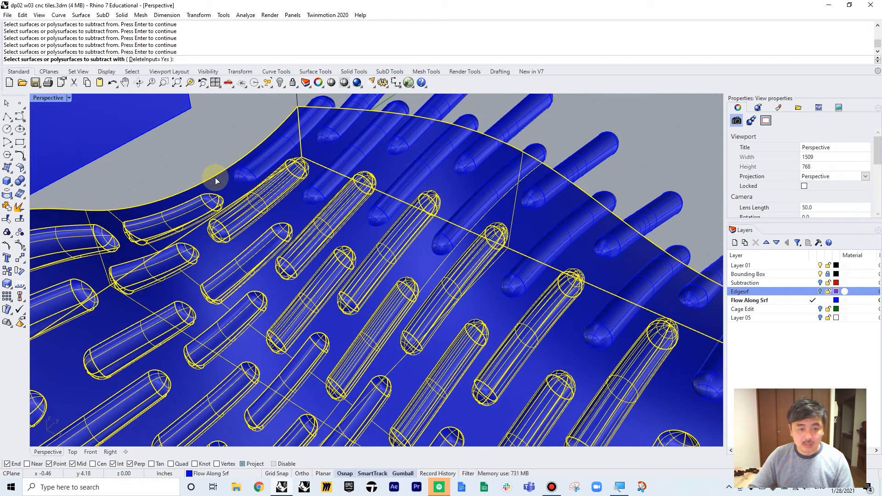
key(Escape)
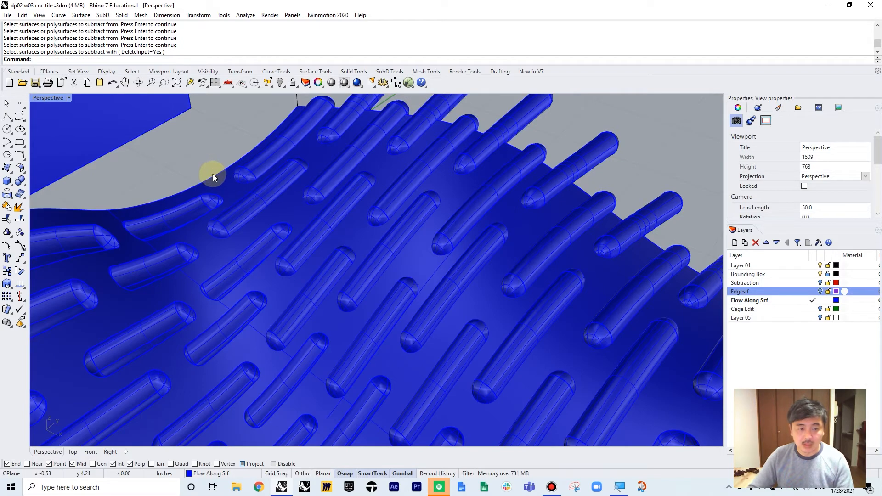
Subtract the ten rods between the existing grooves and the far edge rows from the wavy solid in one BooleanDifference.
right_click(213, 174)
click(213, 175)
right_click(251, 202)
click(252, 202)
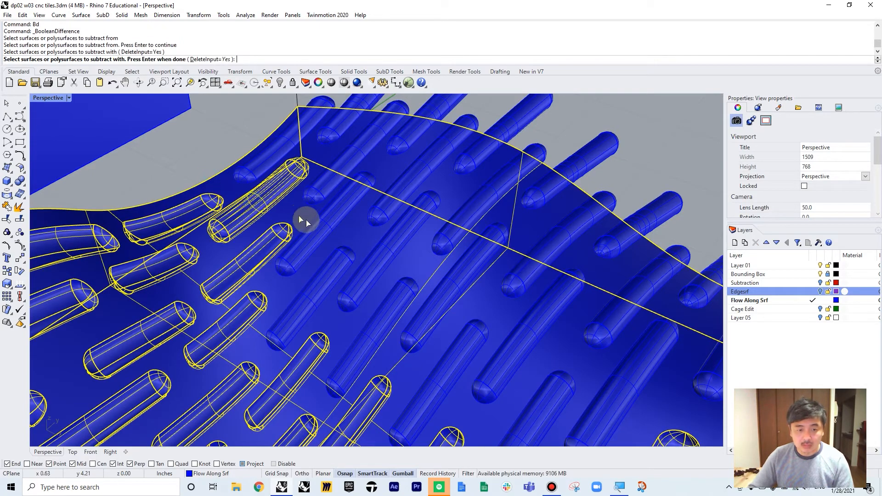
click(321, 226)
click(331, 279)
click(363, 289)
click(389, 310)
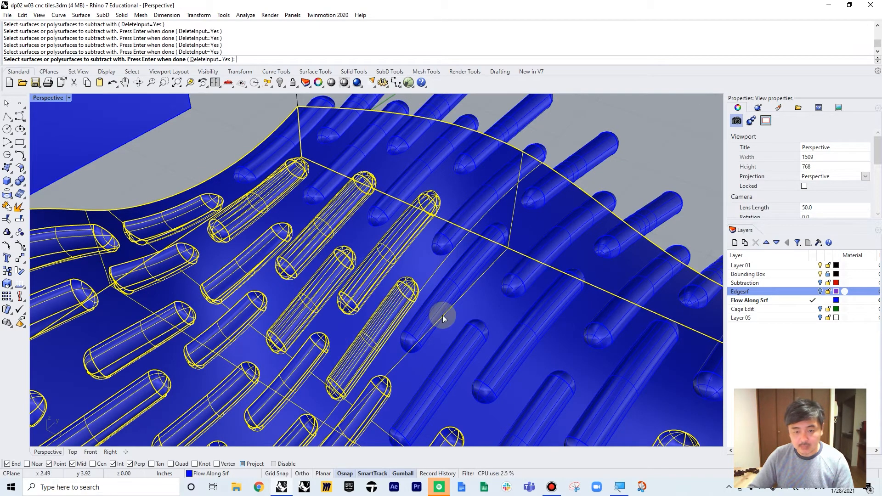
click(440, 315)
click(460, 351)
click(508, 358)
click(553, 409)
click(616, 403)
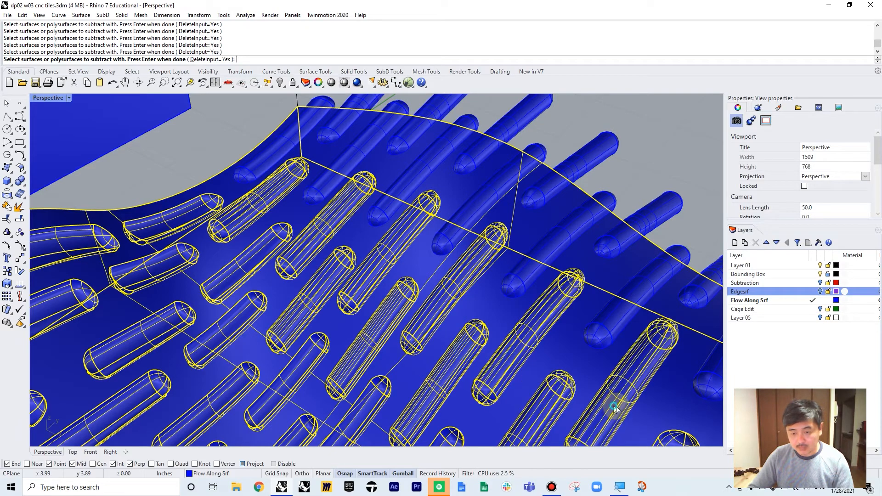
right_click(562, 365)
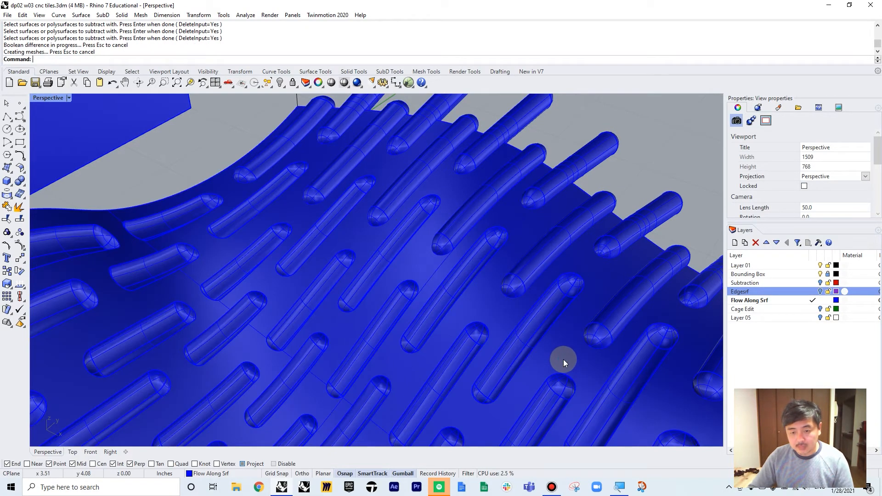
Subtract all remaining rods along the far edge, including those protruding past it, from the wavy solid in one BooleanDifference.
scroll(572, 362, down, 6)
click(597, 368)
text(bd)
key(Return)
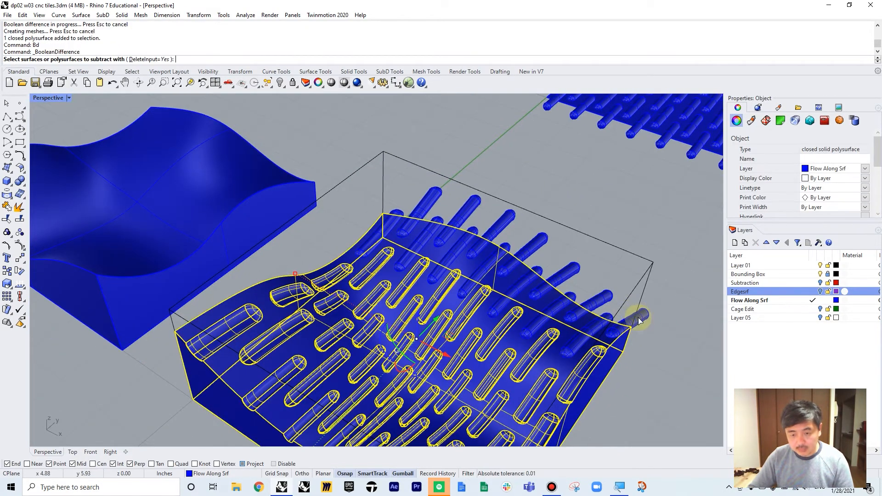
click(639, 317)
click(603, 319)
click(599, 298)
click(570, 301)
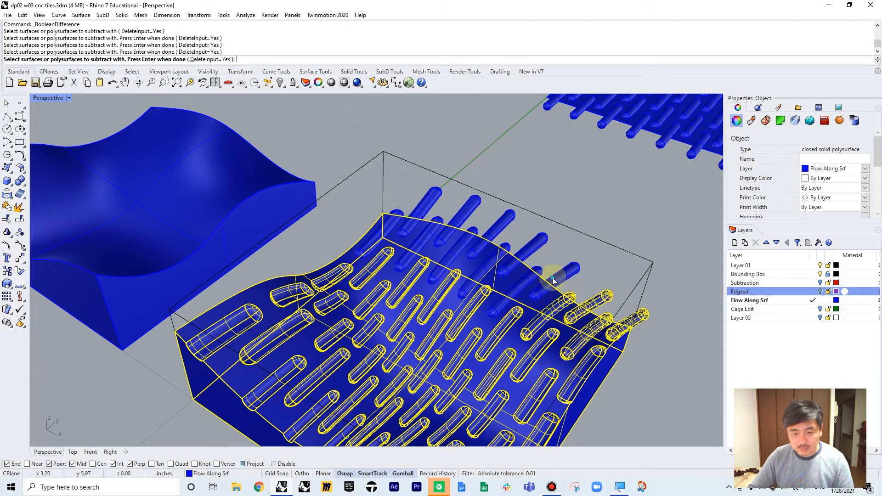
click(546, 280)
click(519, 266)
click(508, 255)
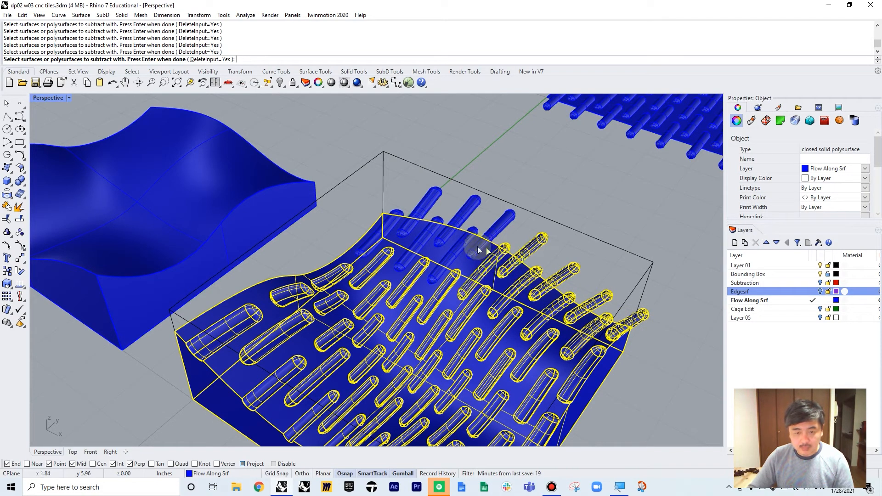
click(452, 248)
click(445, 236)
click(417, 242)
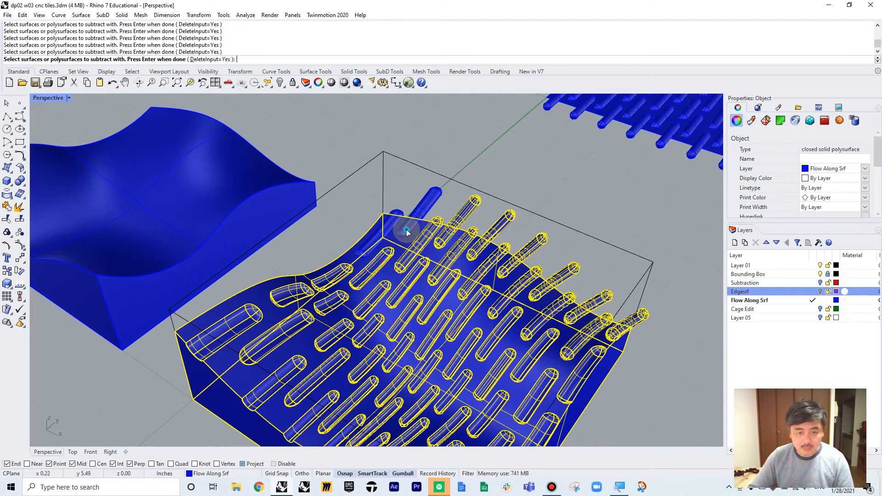
click(407, 232)
click(381, 234)
key(Return)
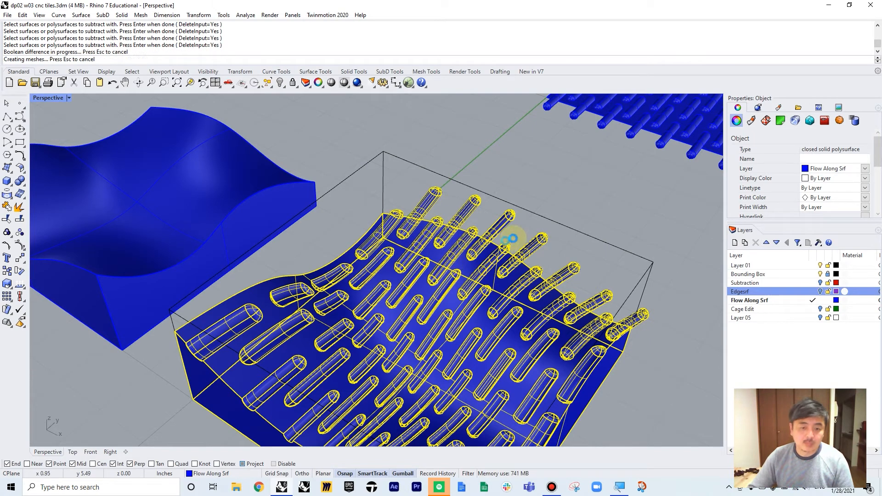
Examine the grooved top surface of the tile from several sides and compare it with the neighbouring solids.
scroll(582, 279, down, 5)
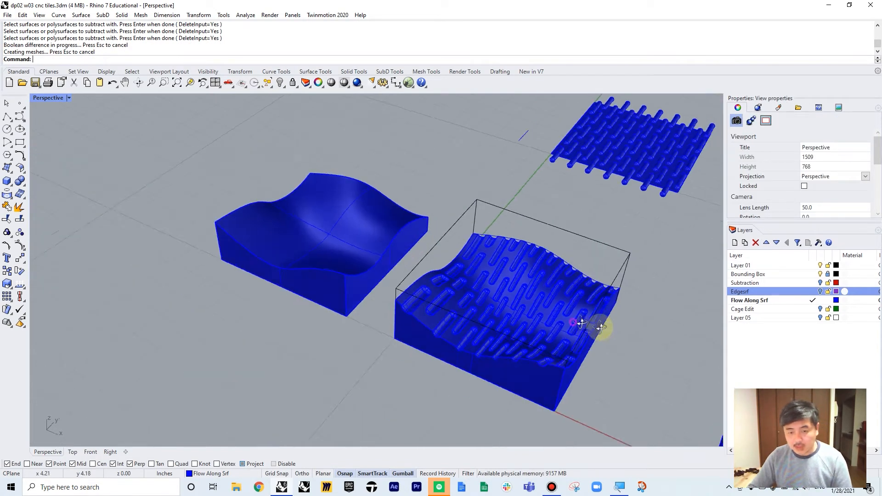
scroll(557, 322, up, 5)
right_drag(478, 352, 537, 342)
right_drag(414, 304, 378, 298)
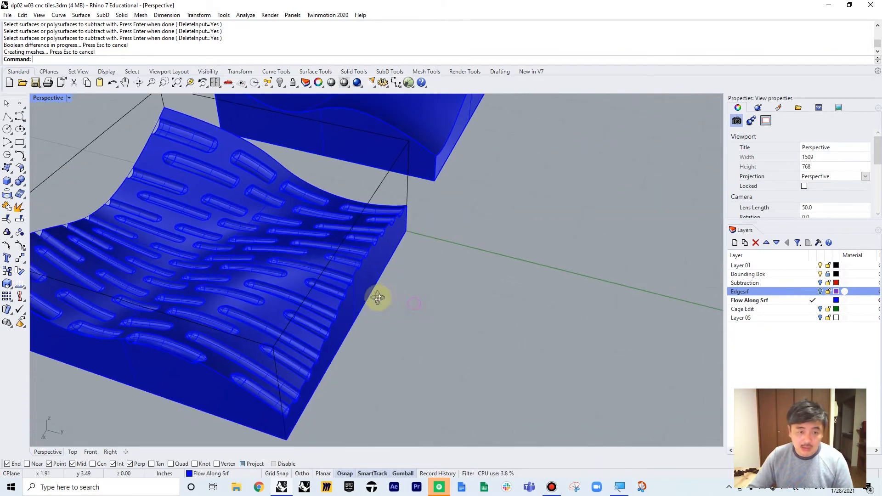
scroll(485, 255, down, 10)
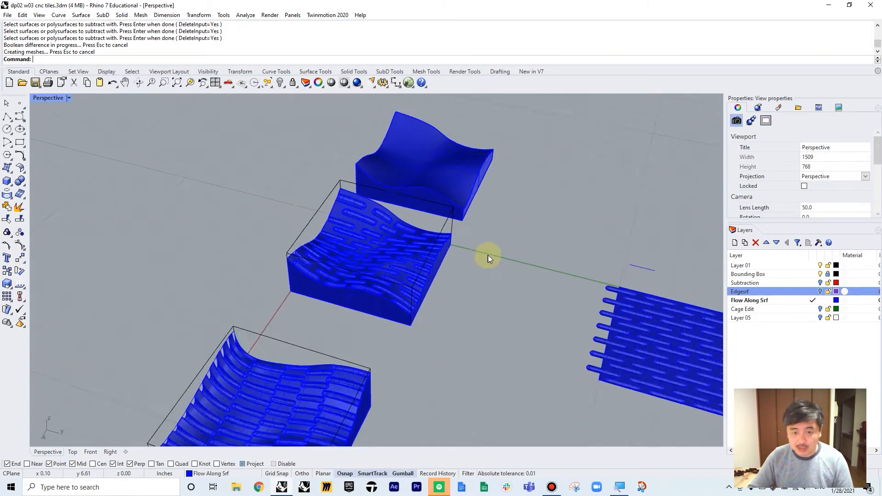
right_drag(516, 247, 423, 236)
right_drag(447, 286, 552, 293)
scroll(401, 241, up, 5)
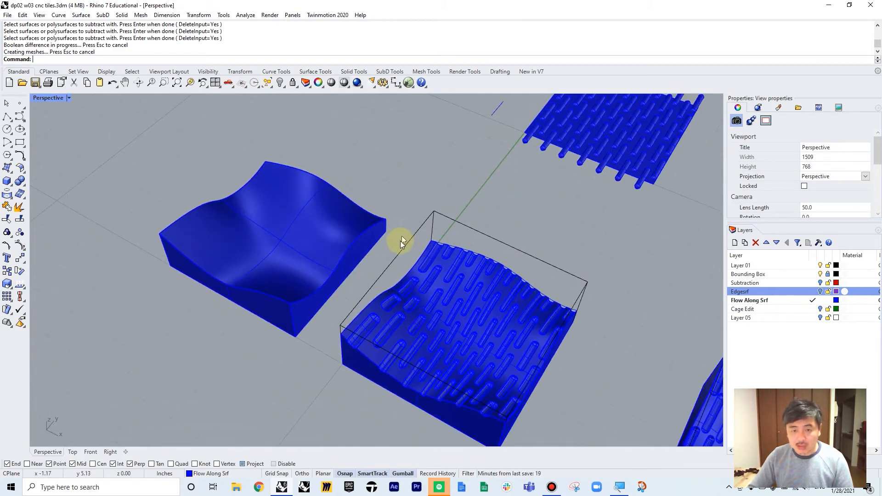
shift+right_drag(401, 241, 516, 272)
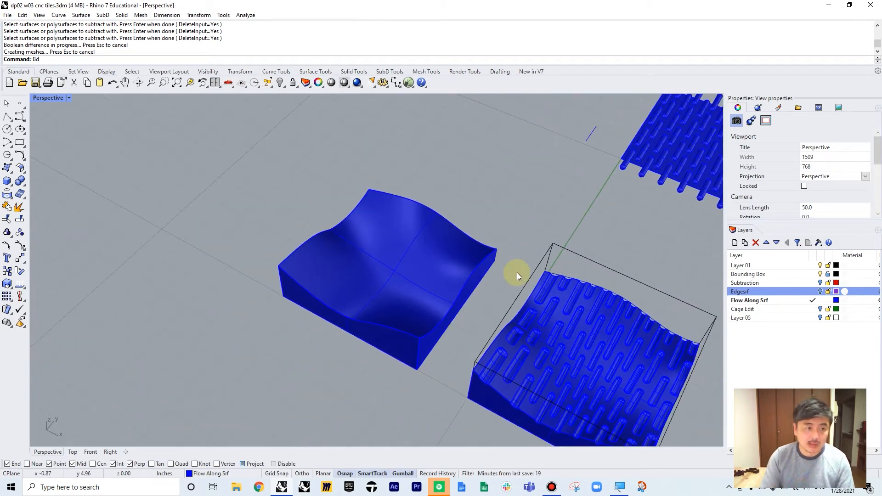
key(Return)
key(Escape)
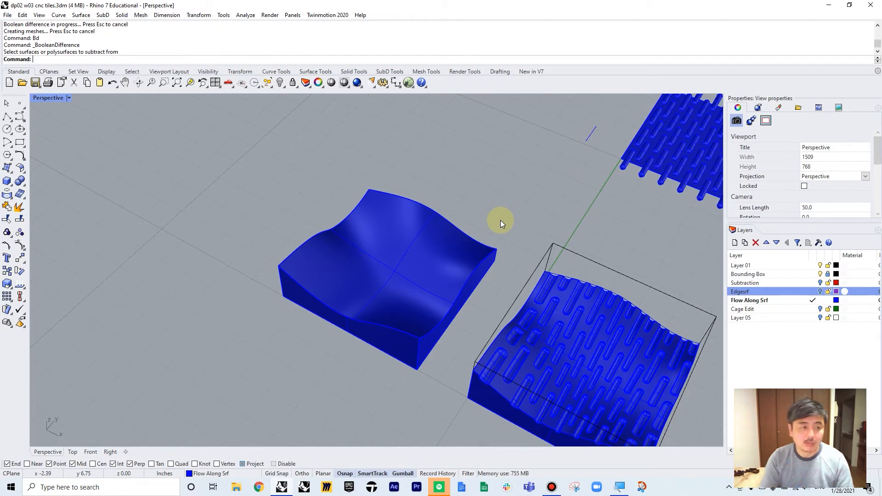
Flow the flat rod pattern from its base surface onto the wavy top face of the plain solid with FlowAlongSrf.
text(FlowAlongSrf)
key(Return)
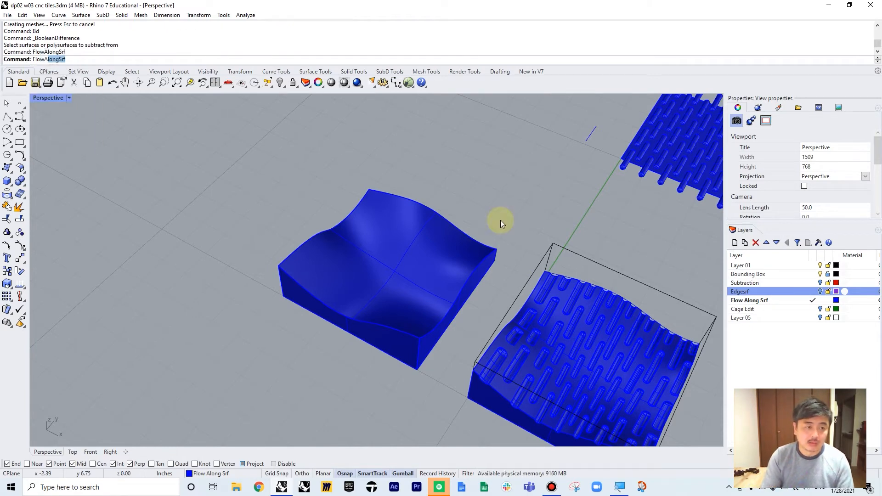
click(621, 167)
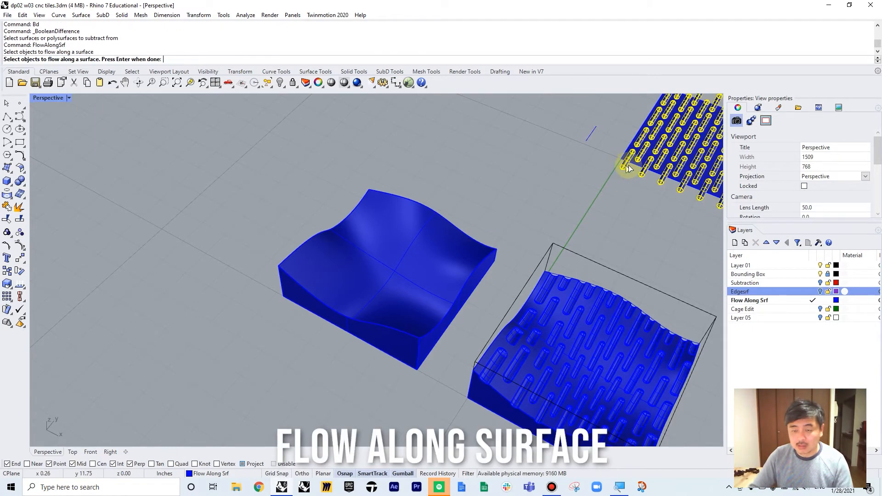
key(Return)
scroll(630, 163, up, 8)
click(632, 166)
scroll(543, 198, down, 9)
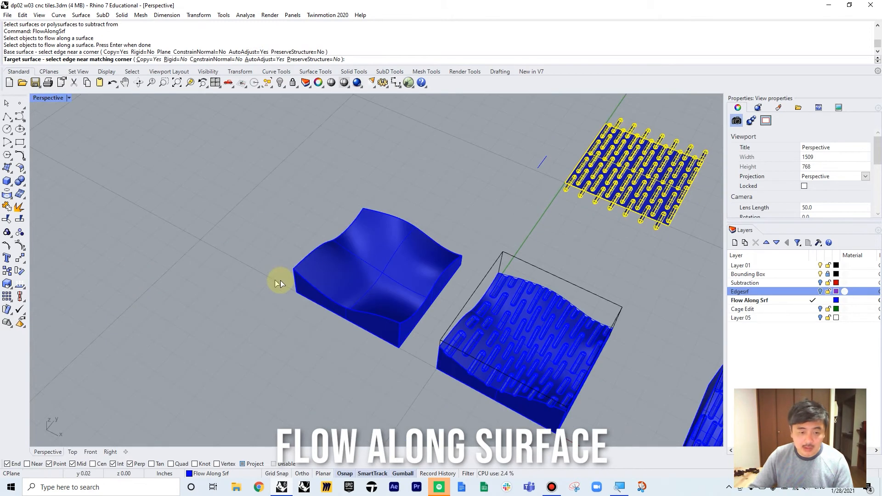
click(303, 276)
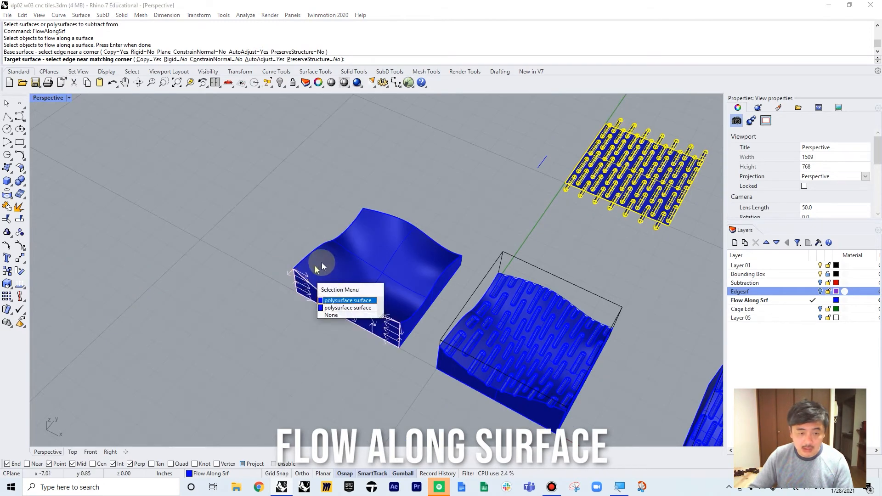
click(338, 308)
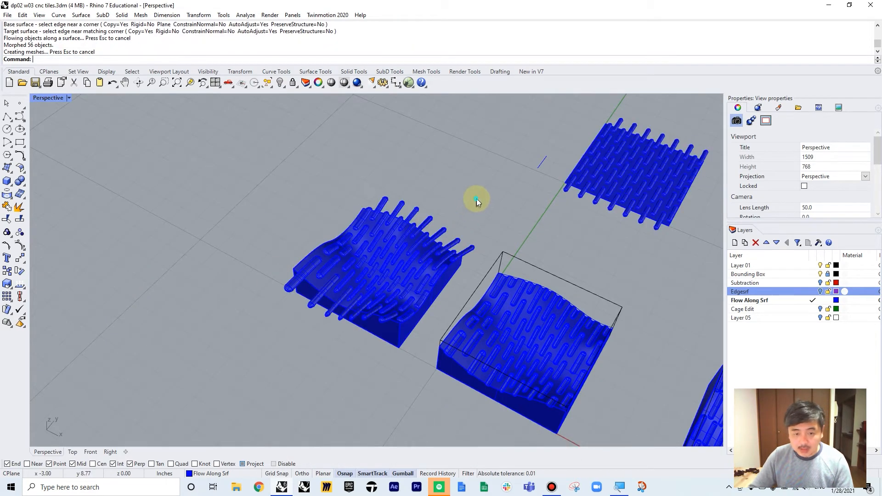
Build a box on the rod-covered solid's footprint, between opposite base corners, tall enough to rise above the wavy top.
right_drag(429, 257, 475, 220)
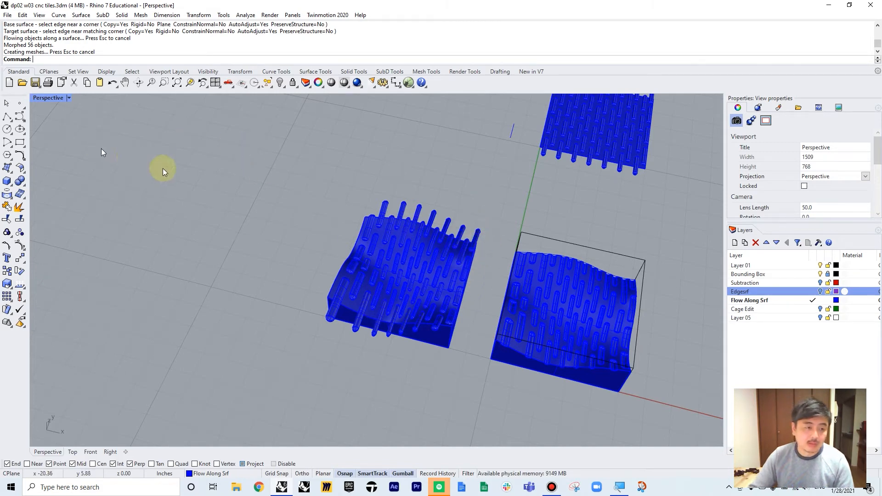
click(7, 181)
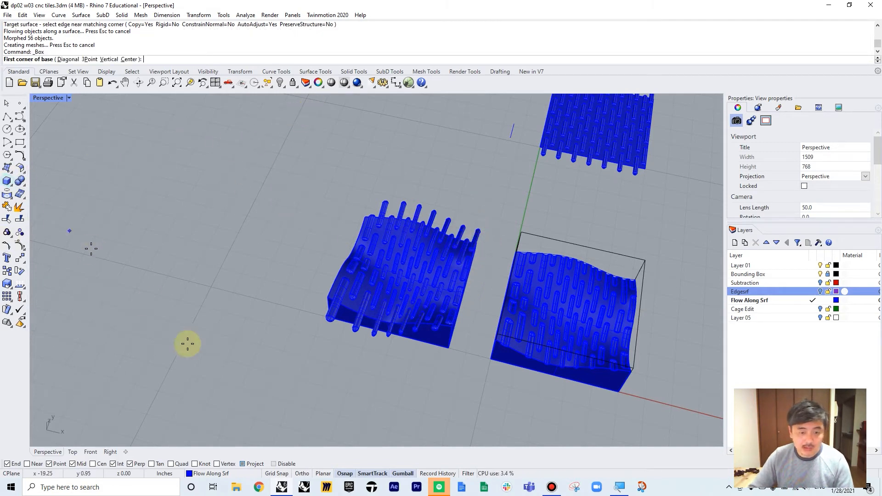
right_drag(338, 350, 390, 330)
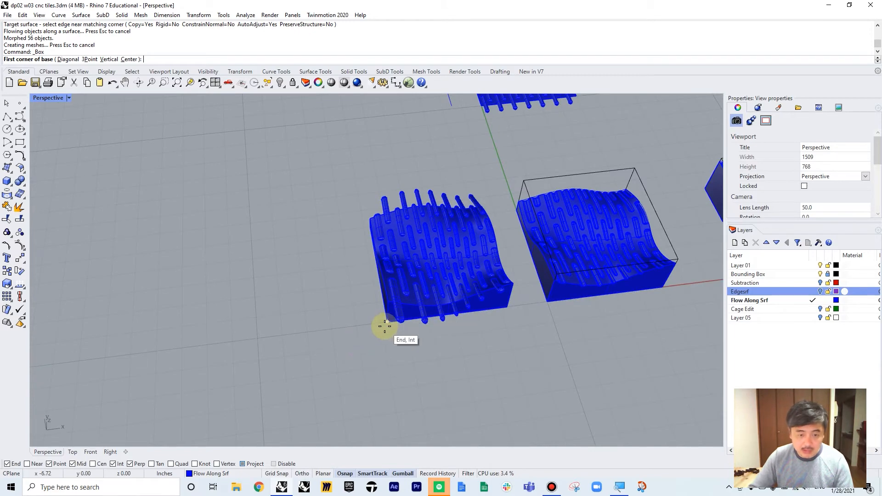
click(388, 327)
right_drag(486, 311, 450, 323)
scroll(450, 323, up, 6)
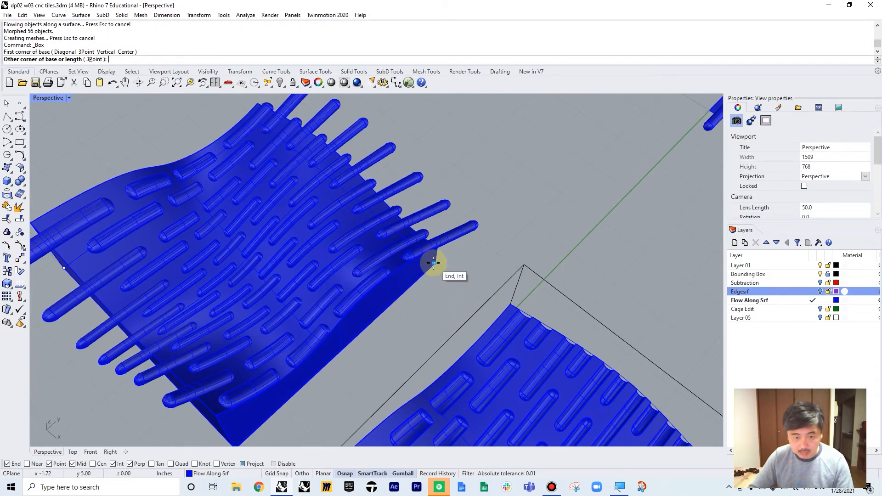
click(434, 263)
click(433, 193)
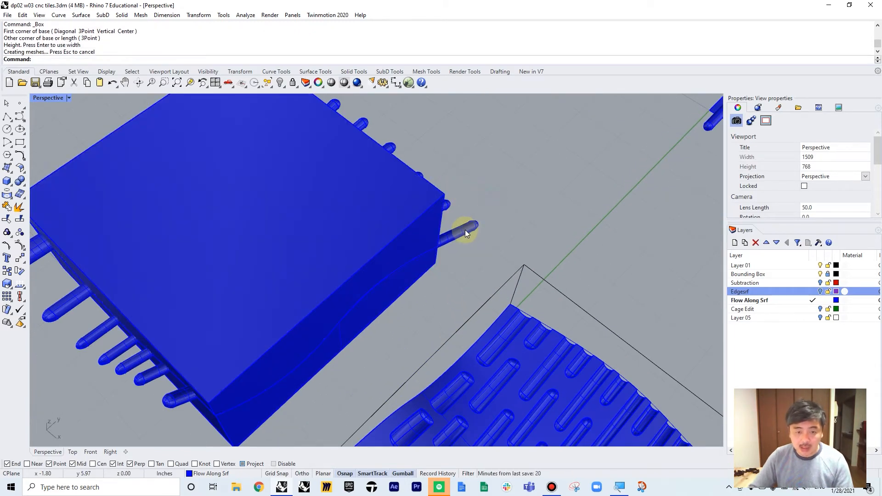
text(Boolean)
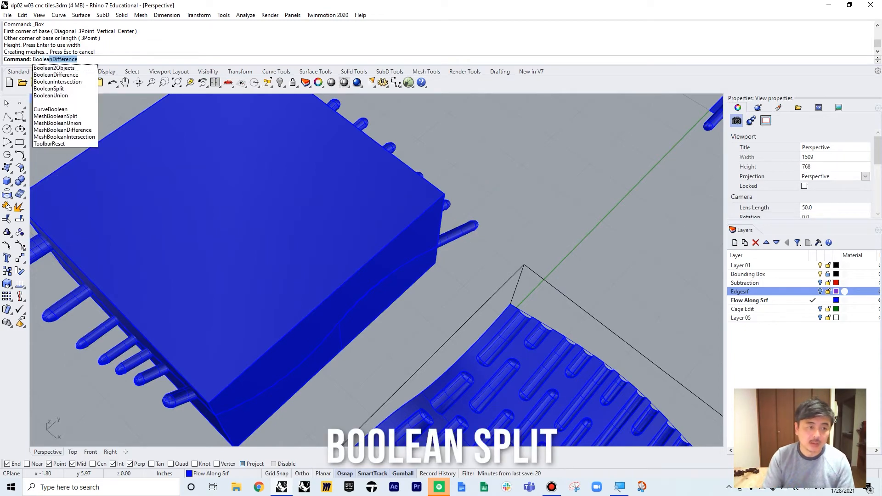
text(S)
key(Return)
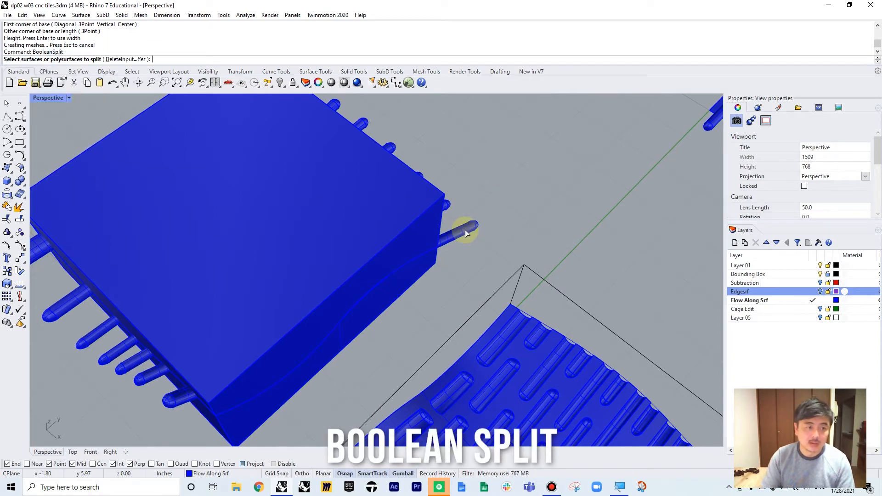
click(455, 236)
key(Return)
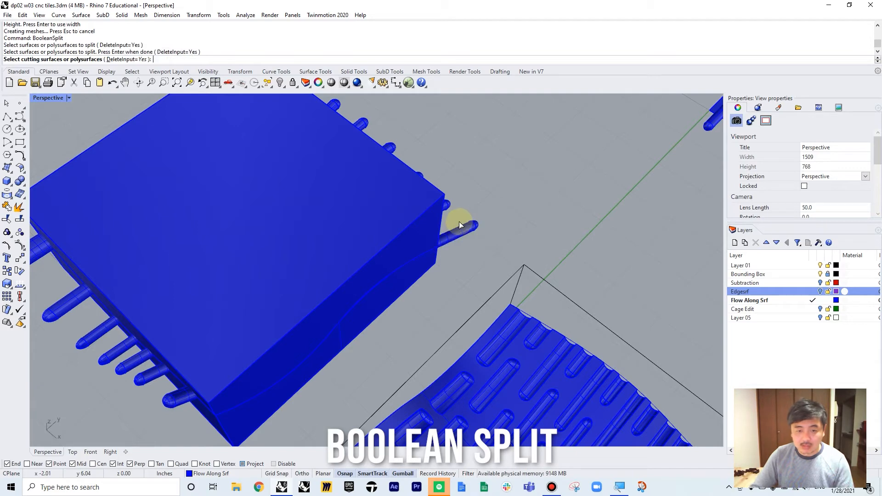
key(Escape)
Restore the four-viewport layout and frame the rod-covered tile in the Top view.
scroll(426, 236, down, 6)
mouse_move(426, 231)
right_down()
mouse_move(396, 220)
mouse_move(423, 222)
right_up()
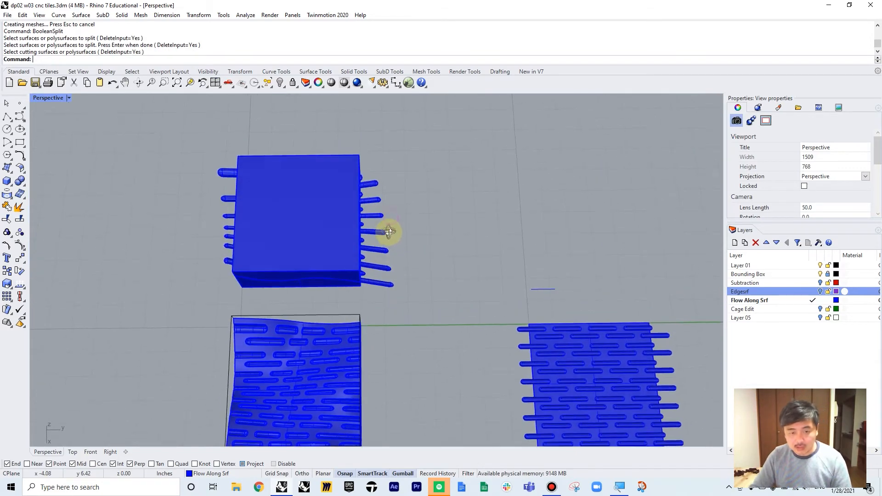
double_click(55, 97)
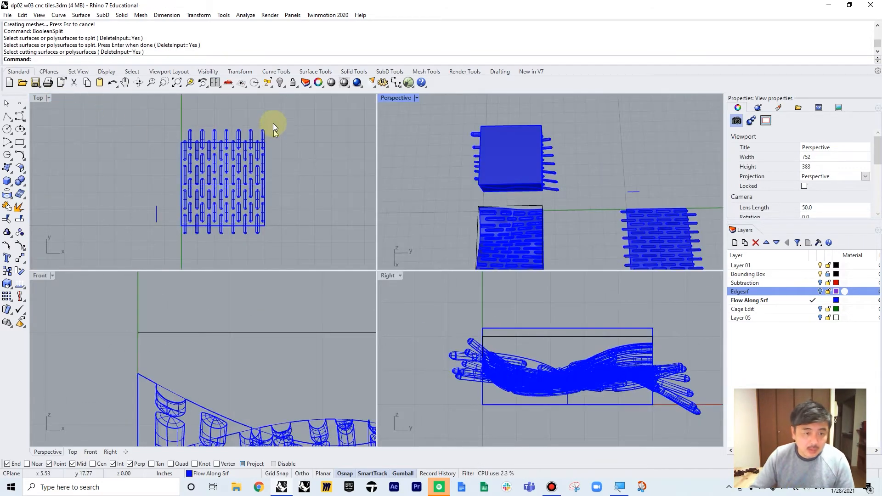
scroll(276, 127, up, 3)
scroll(278, 129, down, 6)
right_drag(184, 197, 230, 137)
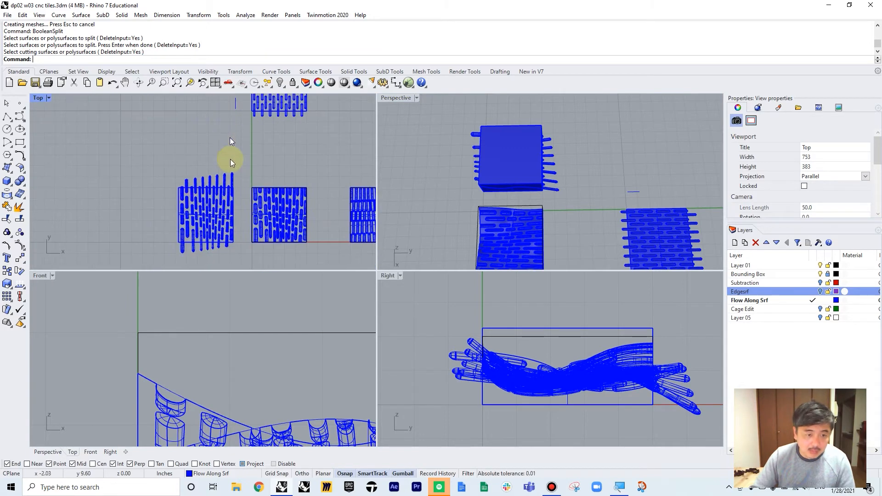
scroll(235, 168, up, 4)
right_drag(235, 170, 317, 100)
Split all the flowed rods with BooleanSplit, using the enclosing box as the cutting object.
drag(129, 154, 128, 154)
scroll(250, 160, down, 2)
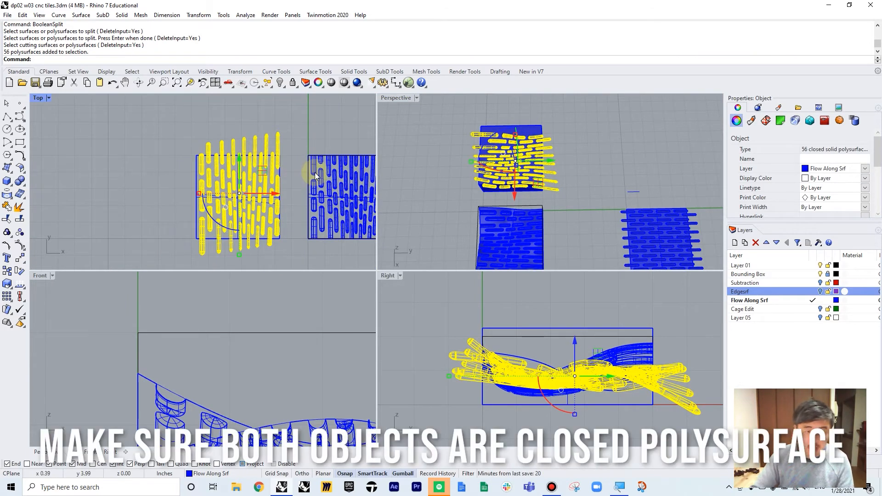
text(ole)
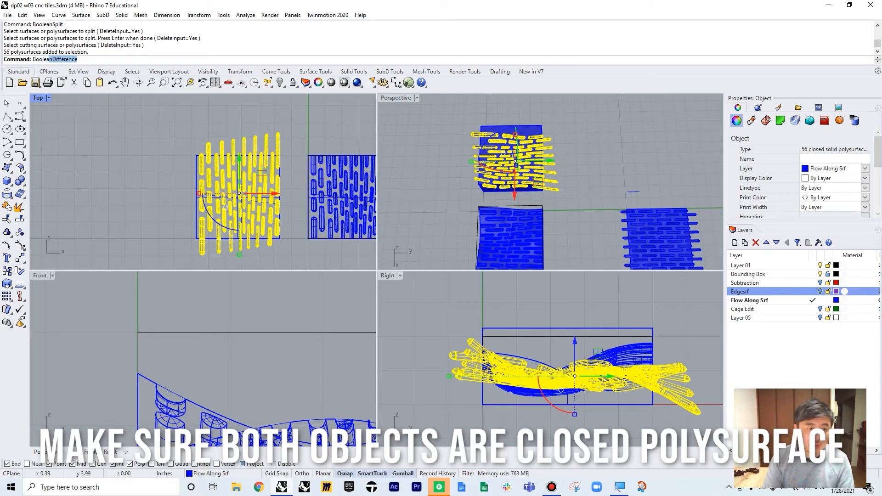
text(a)
text(nSplit)
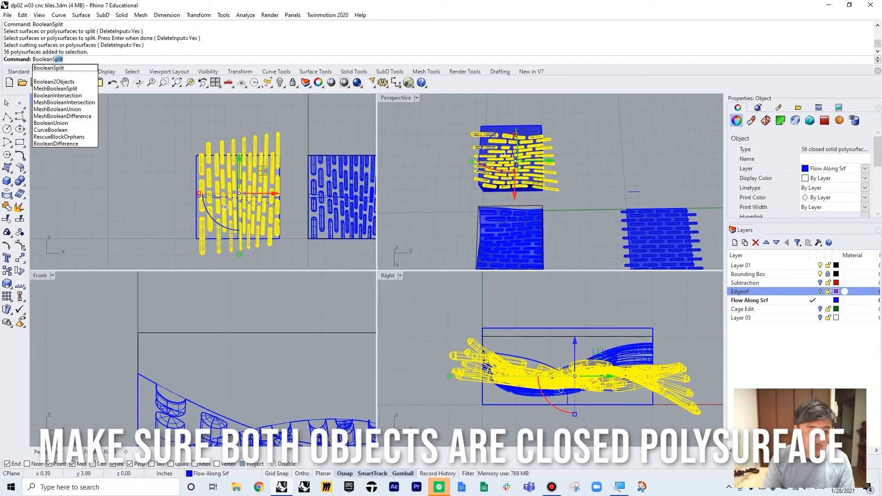
key(Return)
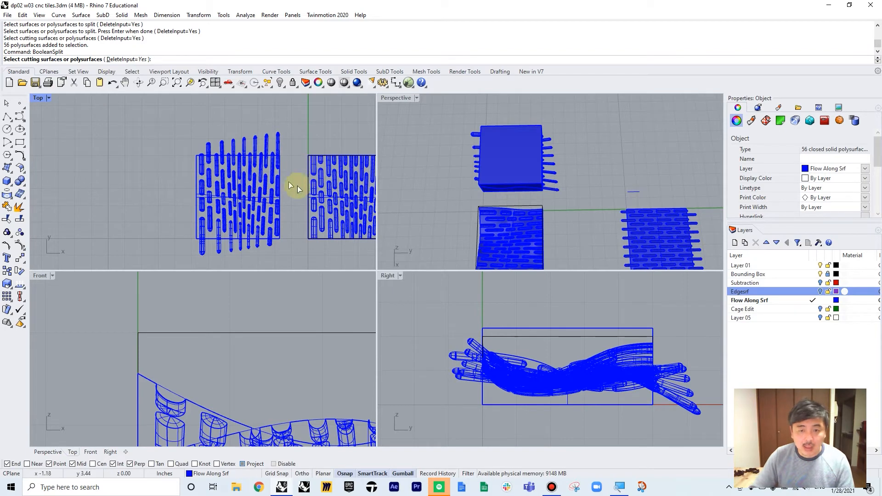
click(525, 125)
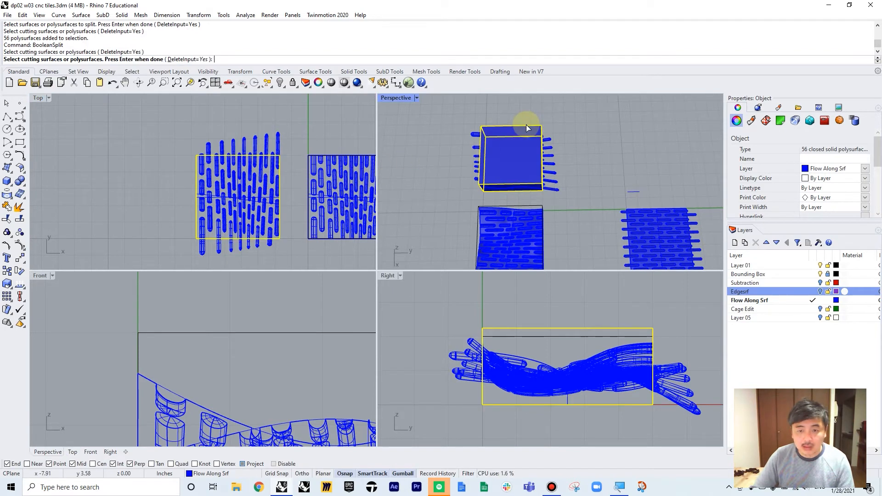
key(Return)
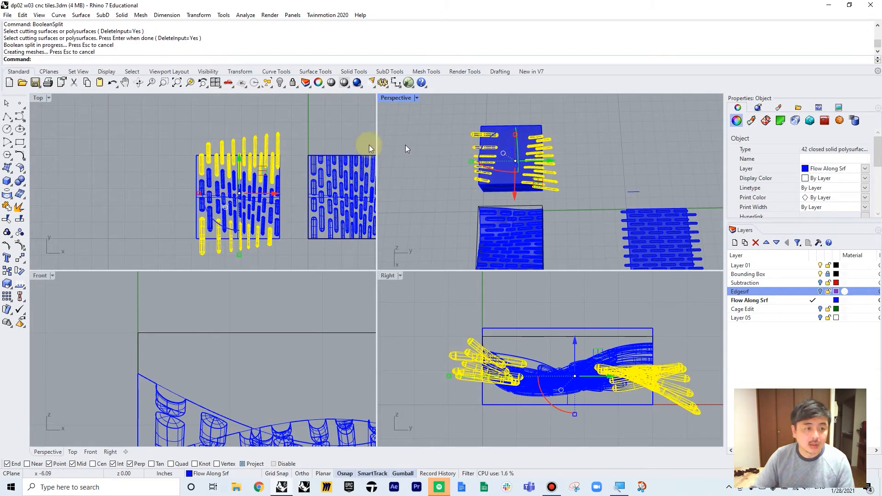
Ungroup the split rod pieces on the tile.
scroll(274, 154, up, 2)
scroll(274, 158, up, 10)
click(329, 129)
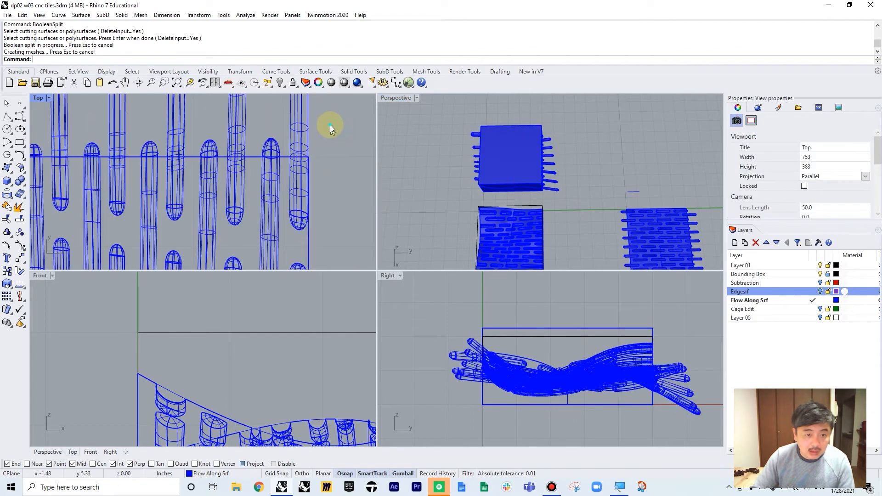
click(210, 142)
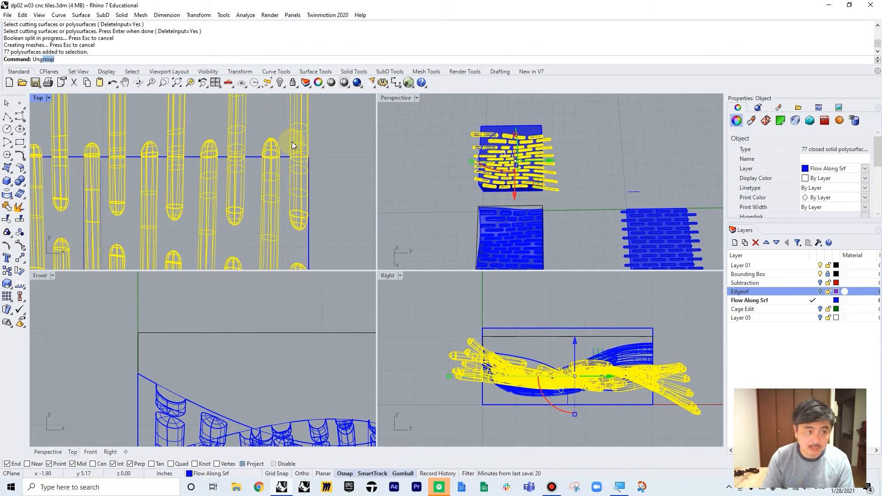
key(Return)
click(331, 131)
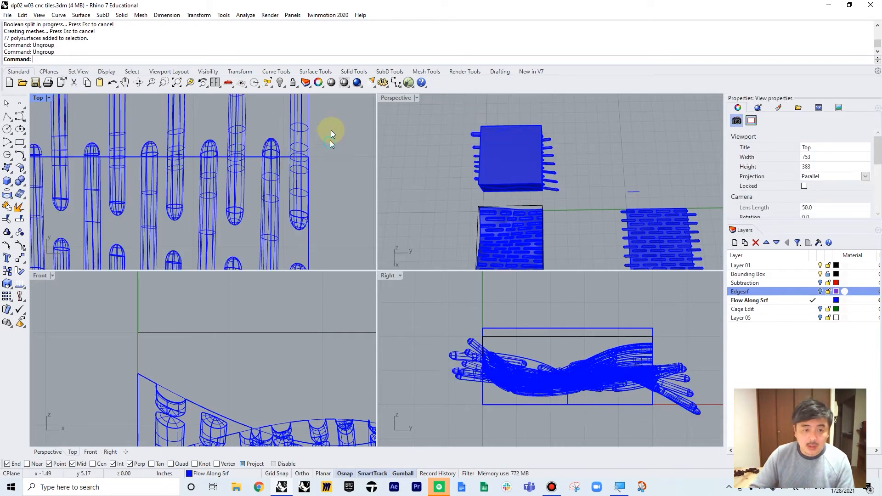
Delete the split-off rod ends overhanging the two opposite tile edges, together with the enclosing cutting box.
scroll(331, 130, down, 8)
drag(352, 107, 108, 139)
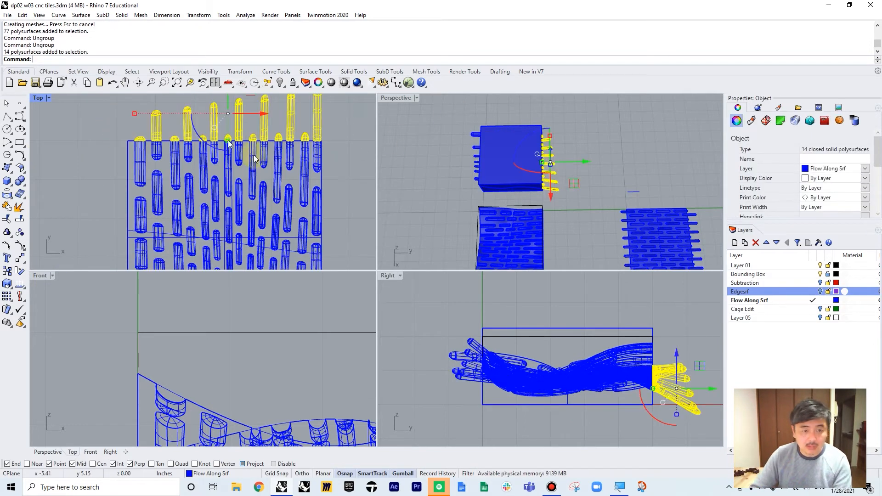
key(Delete)
right_drag(328, 190, 332, 133)
right_drag(331, 207, 336, 134)
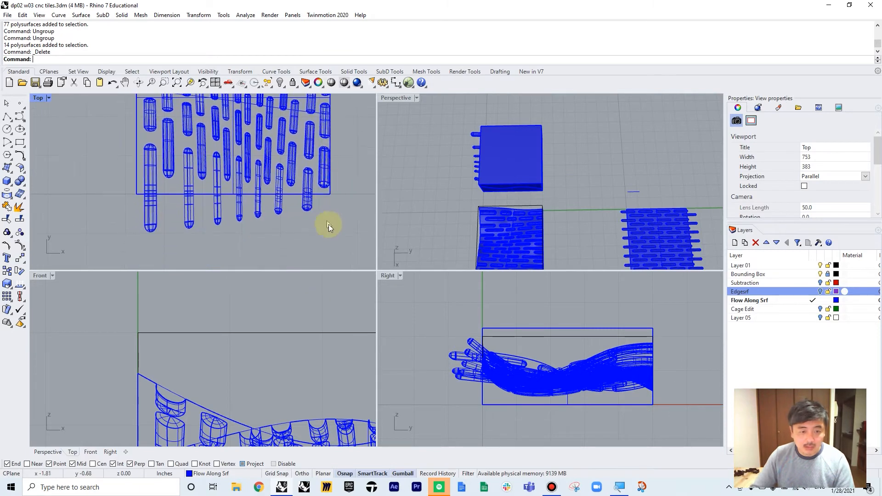
drag(141, 207, 121, 199)
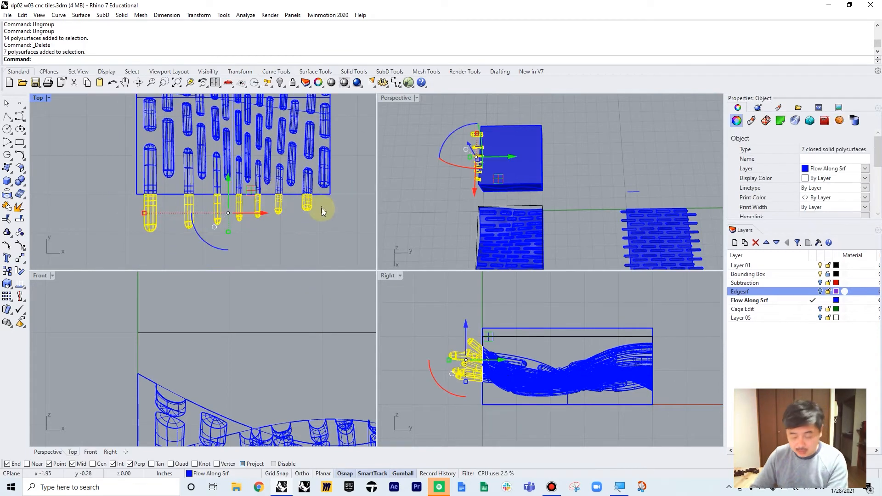
key(Delete)
click(523, 137)
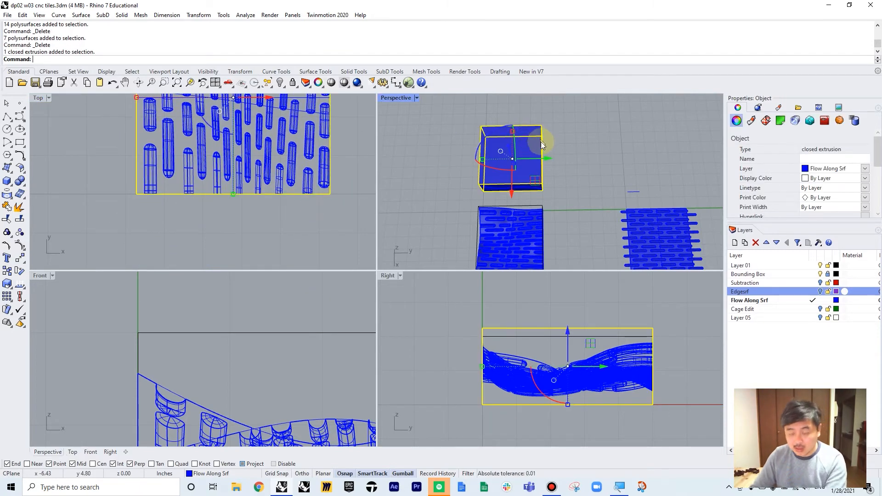
key(Delete)
Examine the trimmed rods on the tile's wavy top and along its side faces from several angles.
right_drag(506, 176, 532, 159)
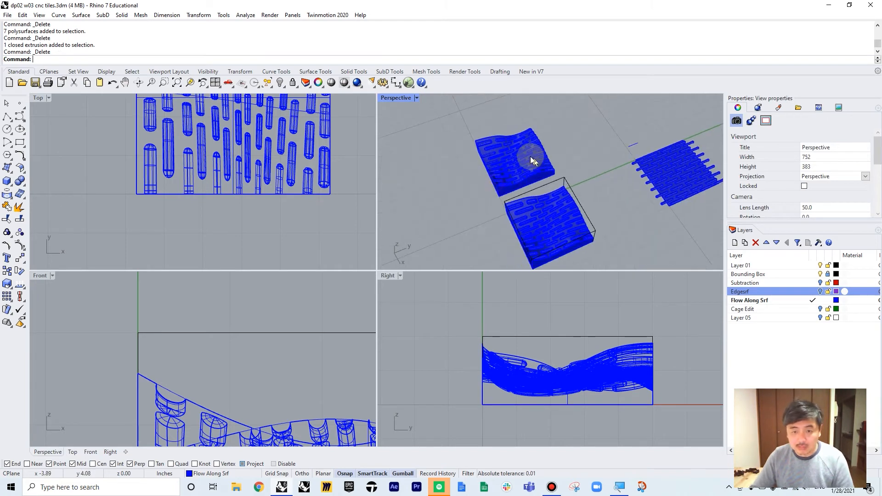
scroll(532, 159, up, 9)
right_drag(601, 178, 628, 233)
scroll(618, 213, up, 5)
scroll(628, 233, down, 3)
right_drag(629, 233, 627, 197)
scroll(605, 206, down, 3)
click(543, 173)
scroll(559, 144, up, 8)
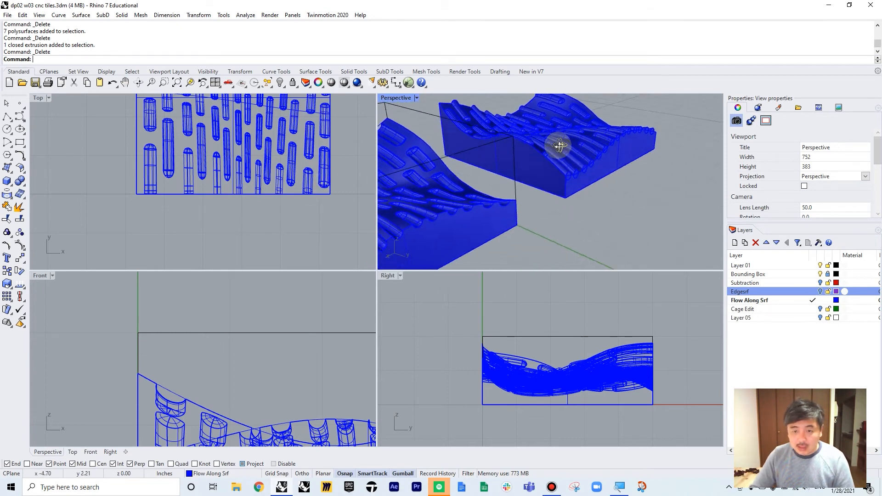
scroll(555, 185, down, 8)
right_drag(556, 188, 546, 194)
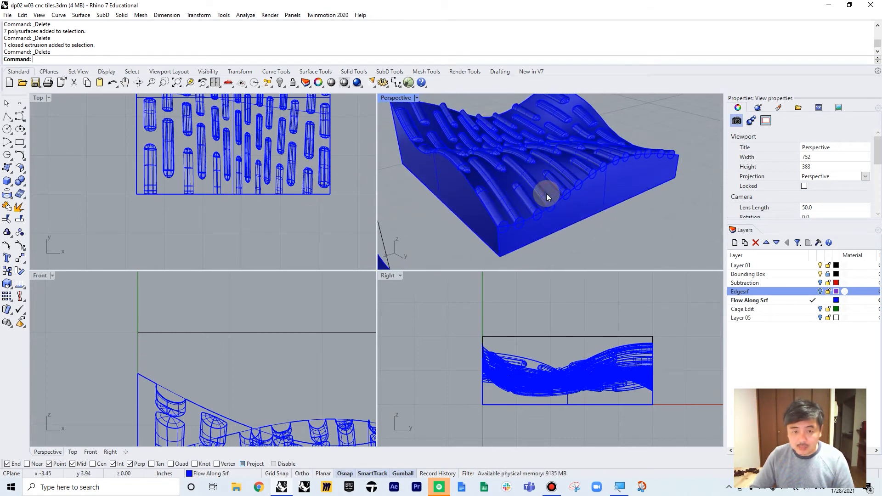
scroll(445, 154, up, 8)
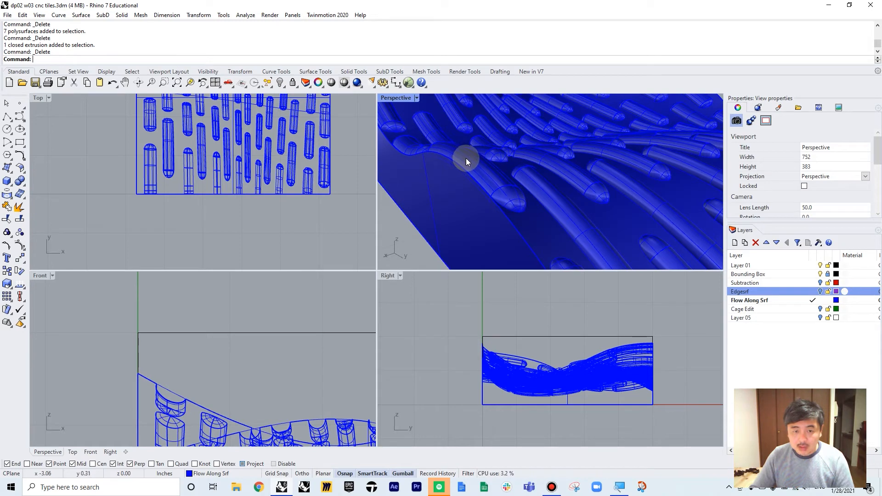
click(465, 158)
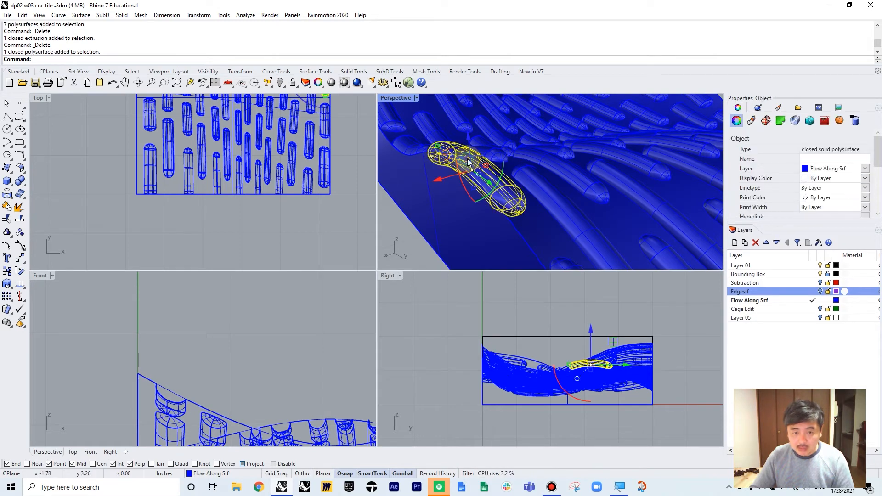
Try to unite the tile solid and all its trimmed rods with BooleanUnion.
click(230, 226)
scroll(239, 216, down, 3)
drag(186, 123, 281, 220)
text(boo)
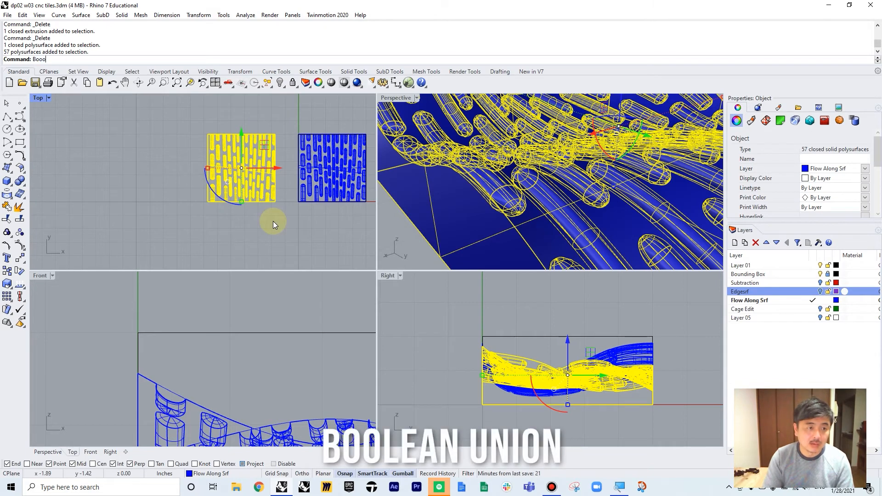
text(l)
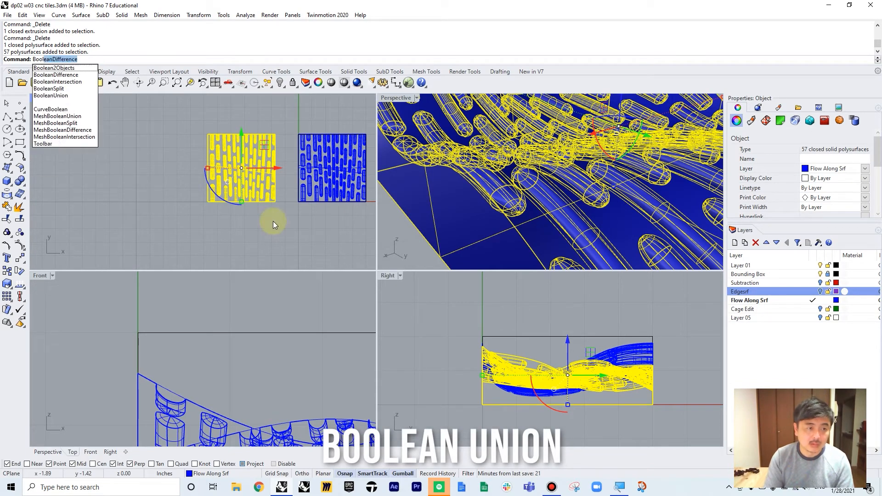
text(eanUnion)
key(Return)
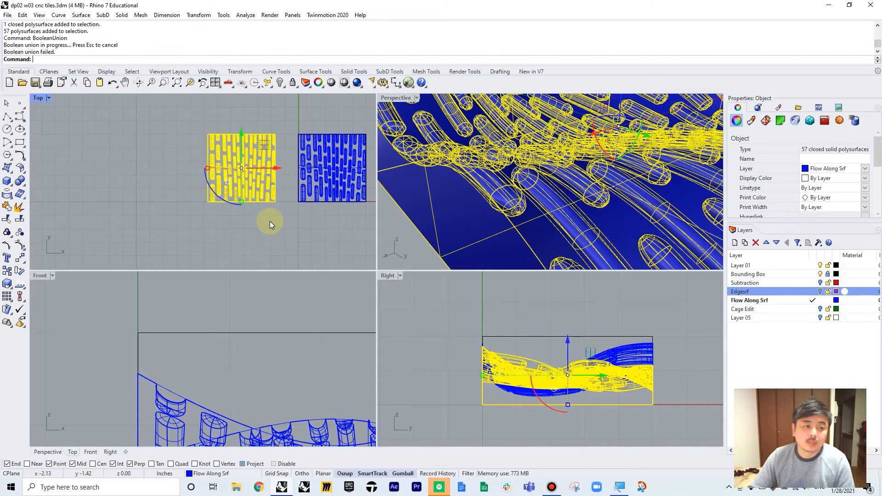
click(269, 222)
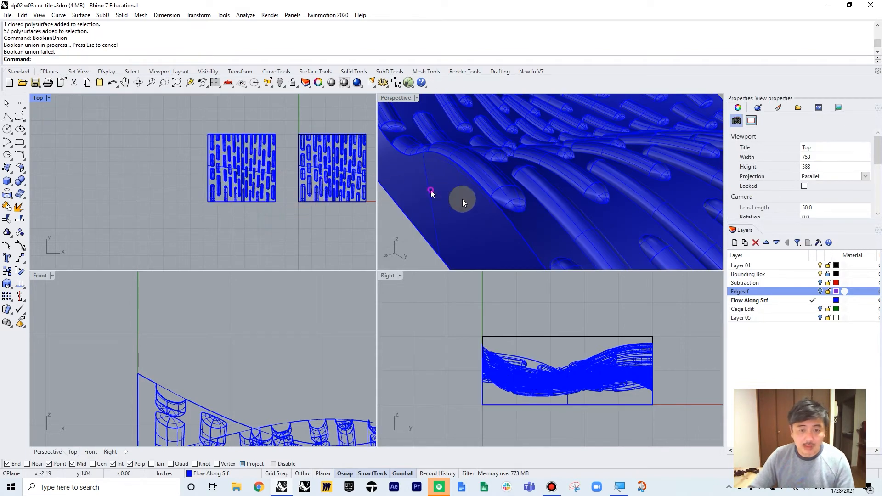
Nudge the rod lying along the tile's side edge slightly inward, away from the tile's side face.
right_drag(462, 199, 580, 206)
click(580, 206)
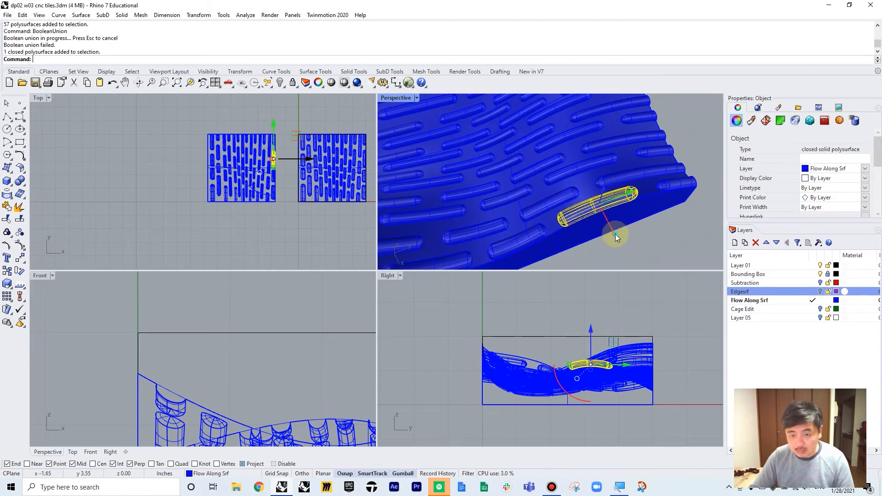
drag(615, 234, 608, 227)
Unite the tile solid and all its rods into one closed solid with BooleanUnion.
drag(175, 120, 285, 224)
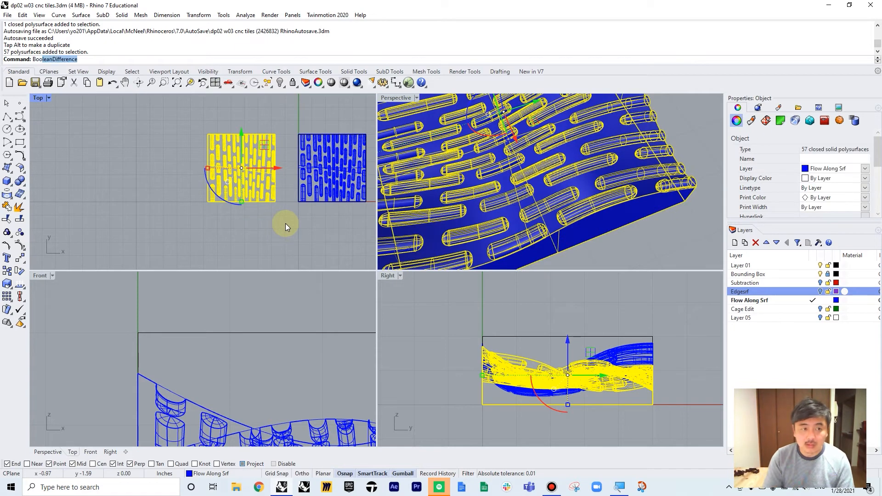
text(BooleanUnion)
key(Return)
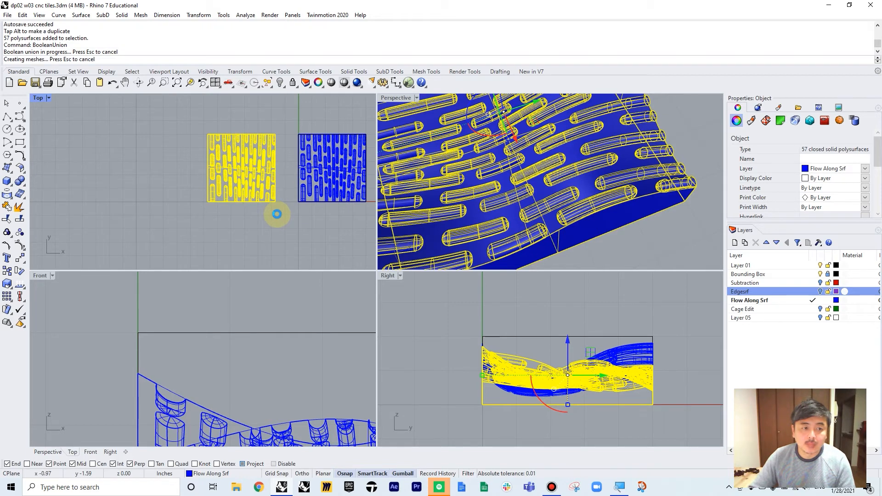
click(623, 216)
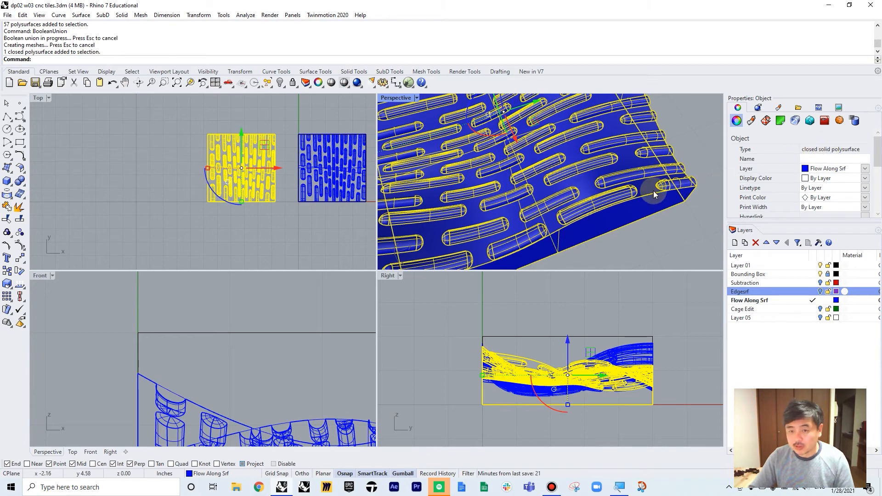
scroll(654, 191, down, 3)
double_click(395, 98)
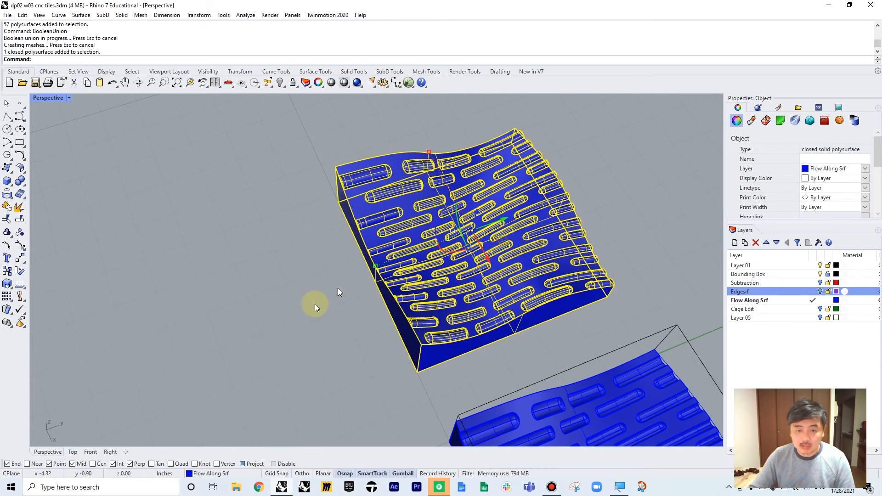
click(315, 305)
right_drag(315, 305, 483, 255)
scroll(508, 275, down, 5)
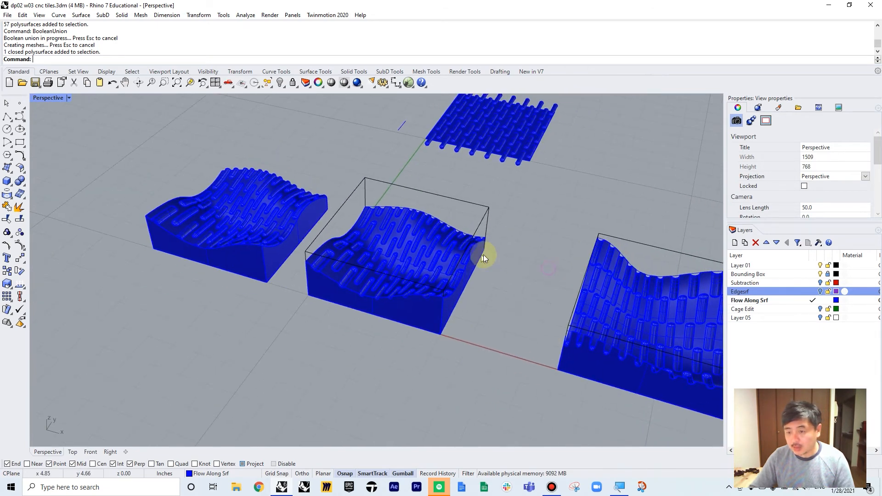
Make the Cage Edit layer current and hide the Flow Along Srf layer.
click(812, 309)
click(820, 300)
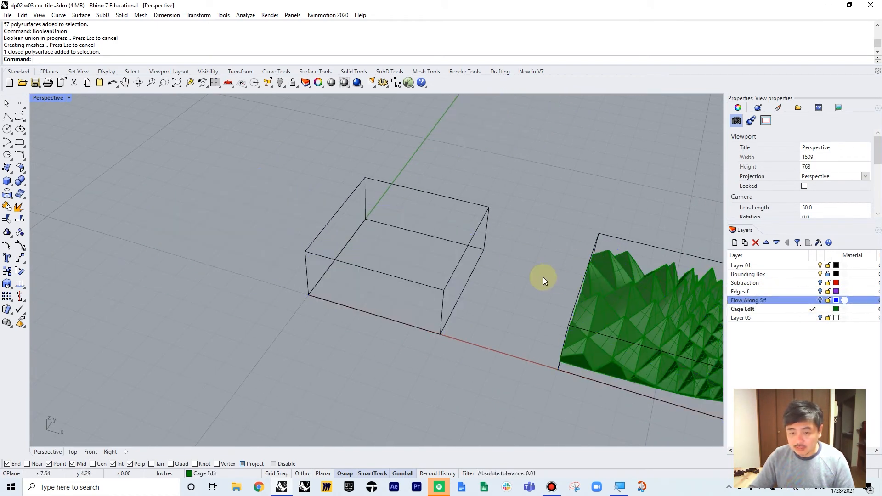
shift+right_drag(542, 277, 561, 309)
scroll(571, 296, up, 4)
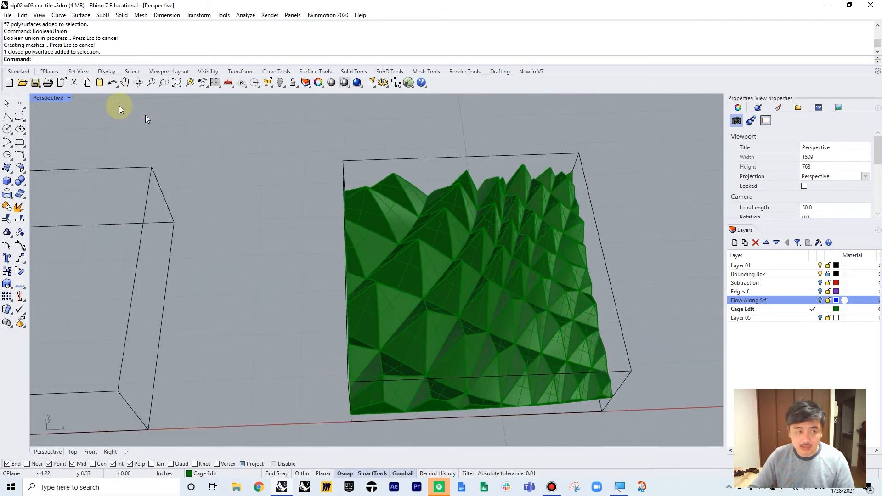
right_drag(416, 230, 116, 82)
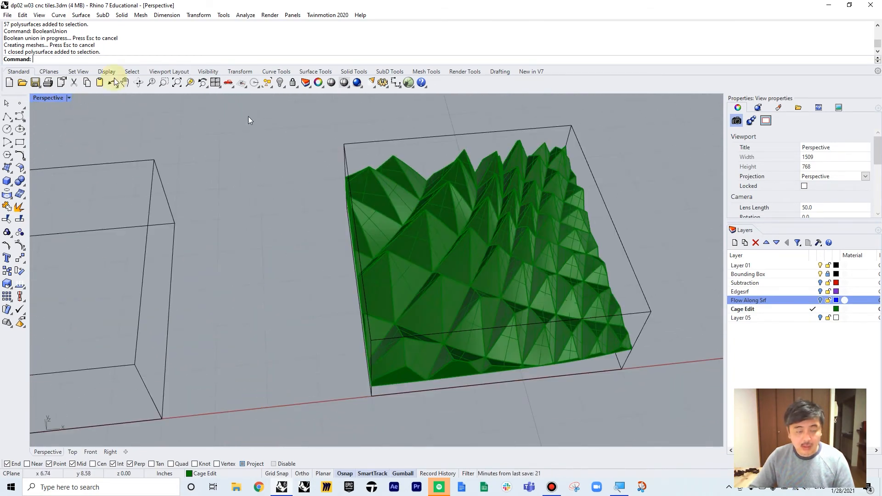
Examine the green spiked tile in Rendered display mode and return the Perspective view to Shaded.
click(60, 98)
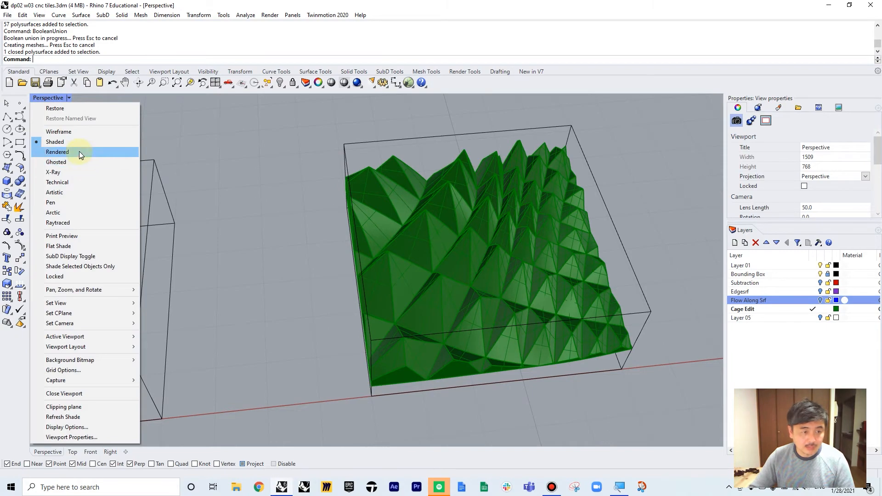
click(79, 152)
mouse_move(539, 245)
right_down()
mouse_move(617, 280)
mouse_move(532, 276)
mouse_move(472, 220)
mouse_move(503, 267)
mouse_move(445, 246)
mouse_move(487, 258)
mouse_move(560, 234)
mouse_move(542, 246)
right_up()
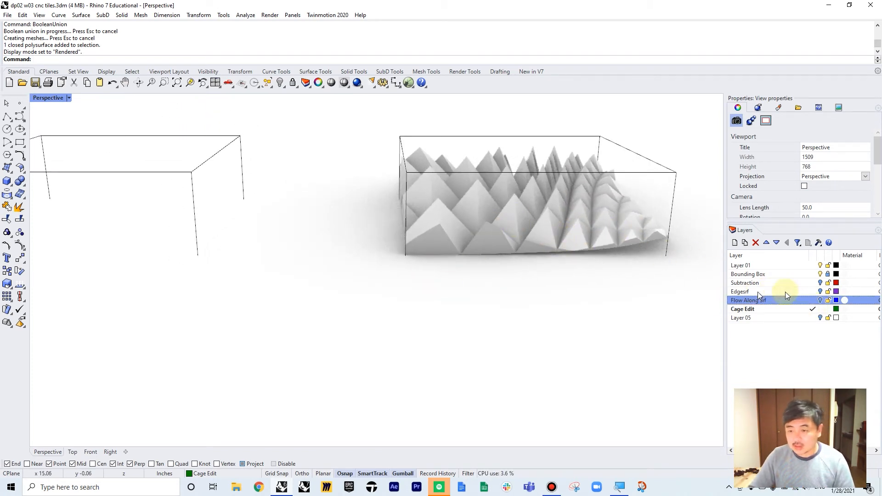
click(51, 98)
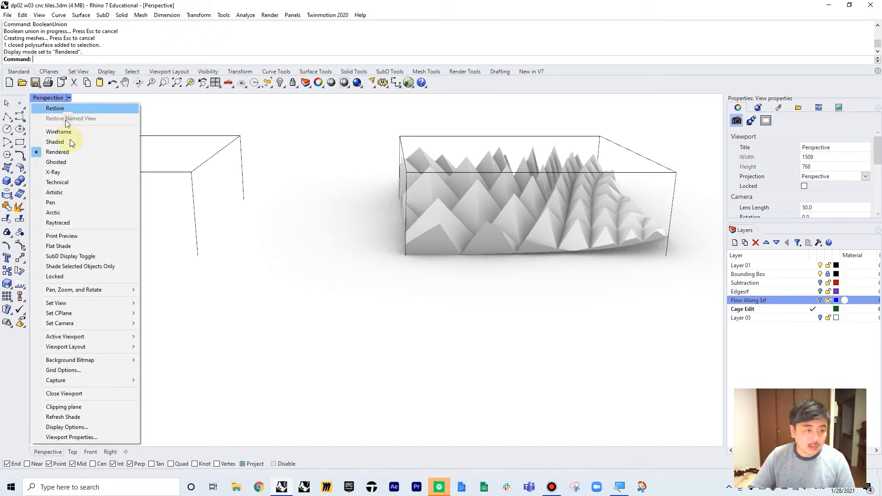
click(70, 140)
right_drag(288, 190, 384, 193)
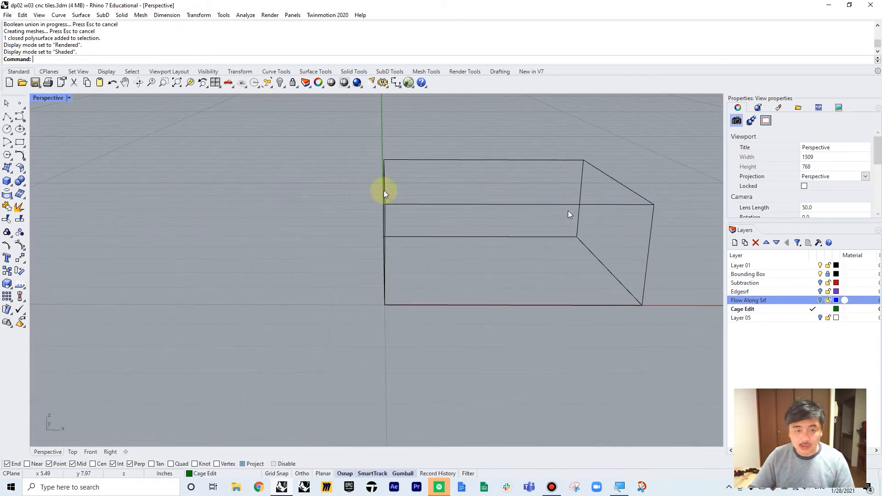
Draw a four-sided vertical solid pyramid outside the bounding box, its diamond-oriented base about 1.1 inches per side.
double_click(51, 98)
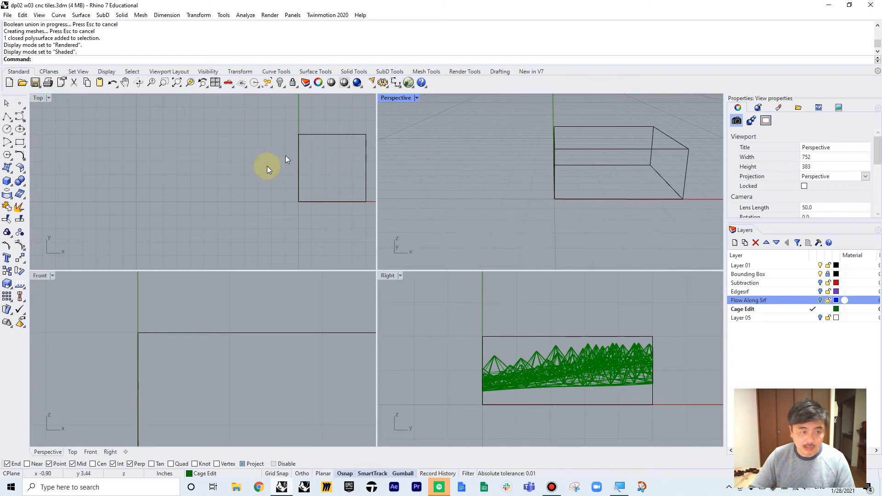
click(12, 188)
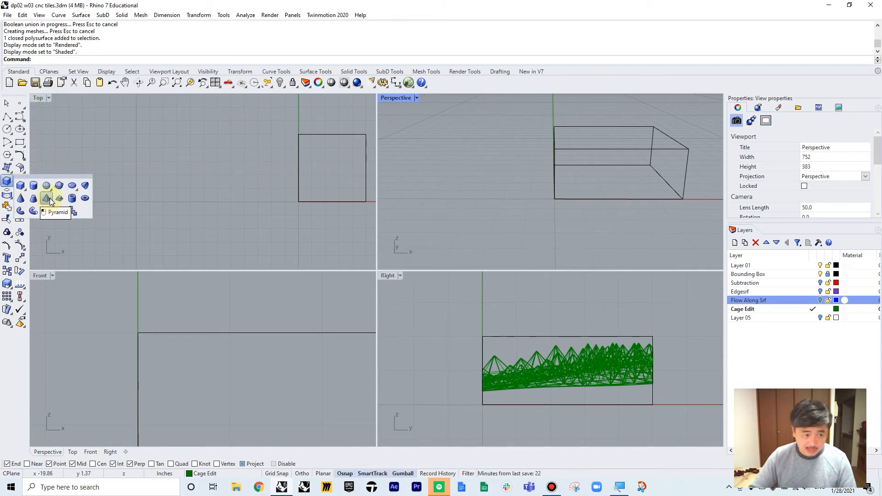
click(51, 200)
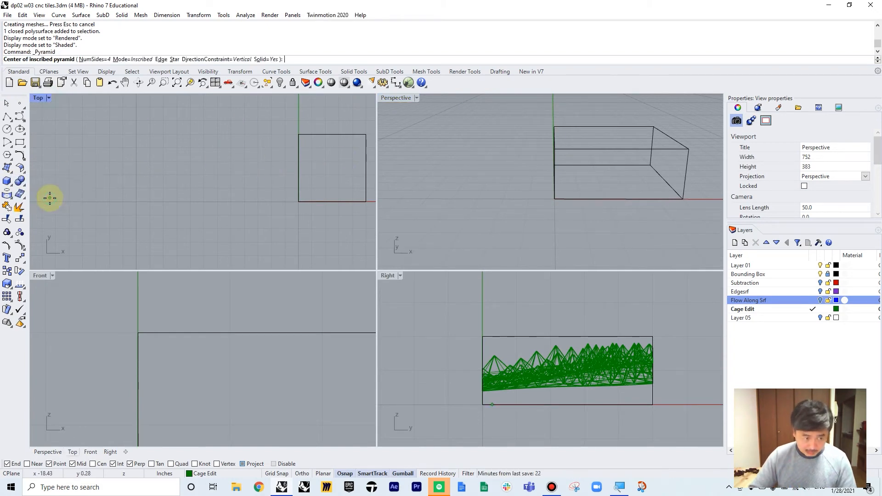
click(94, 59)
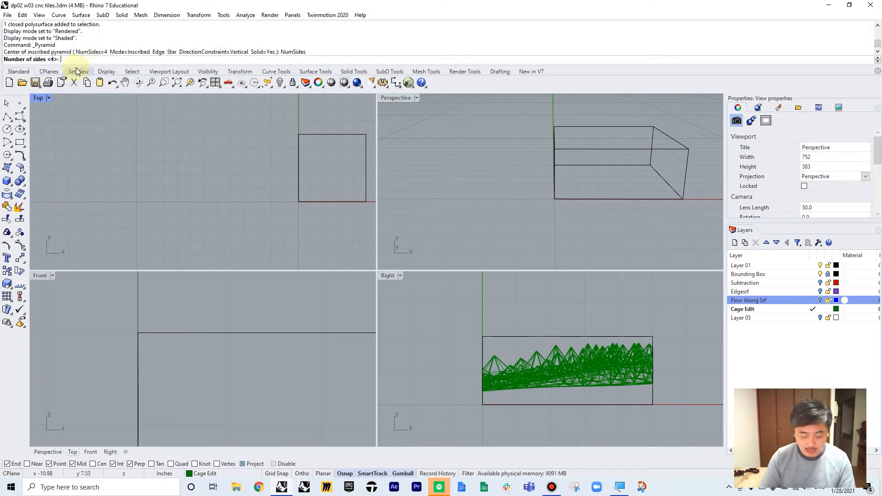
text(4)
key(Return)
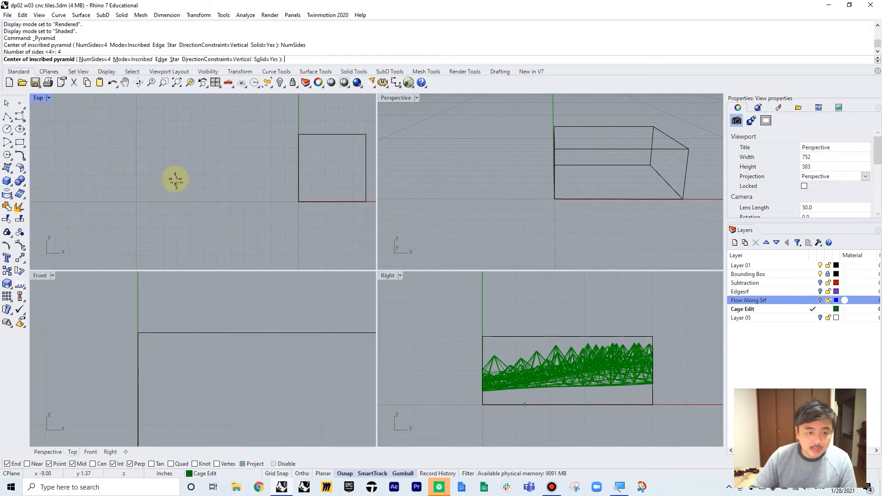
scroll(174, 182, up, 6)
click(188, 218)
key(F8)
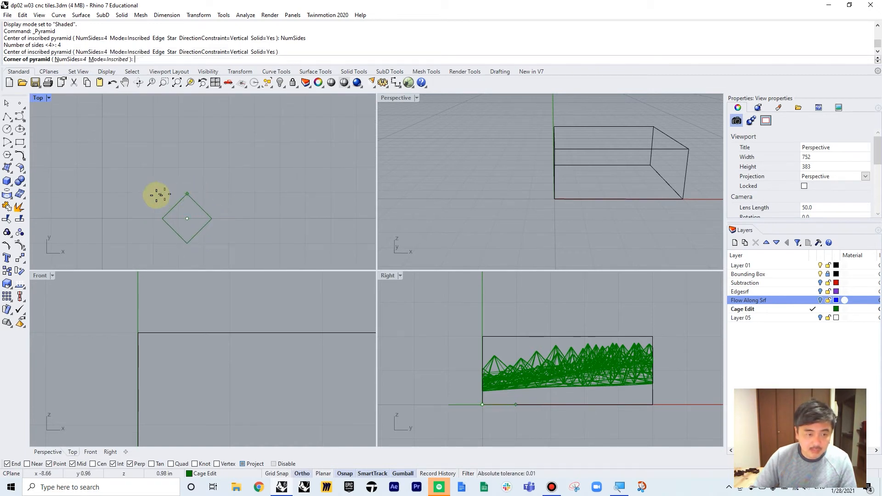
click(168, 212)
scroll(187, 278, down, 3)
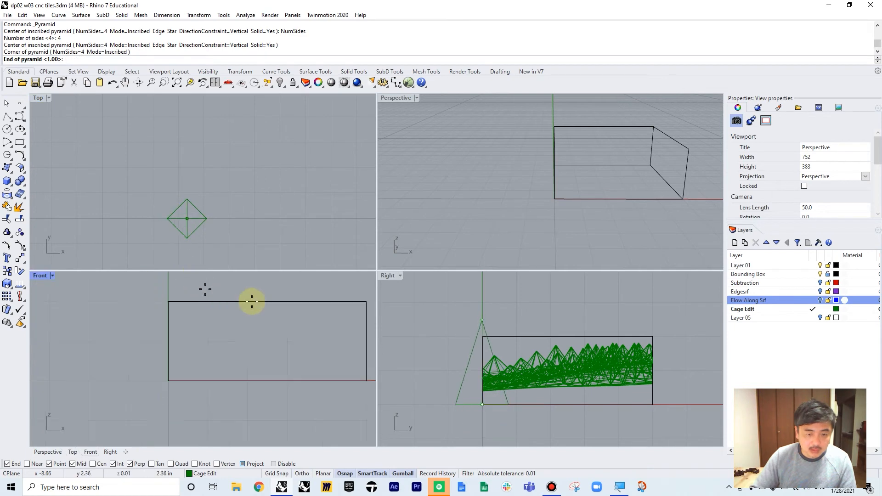
scroll(110, 305, down, 3)
right_drag(130, 338, 221, 332)
scroll(218, 329, down, 3)
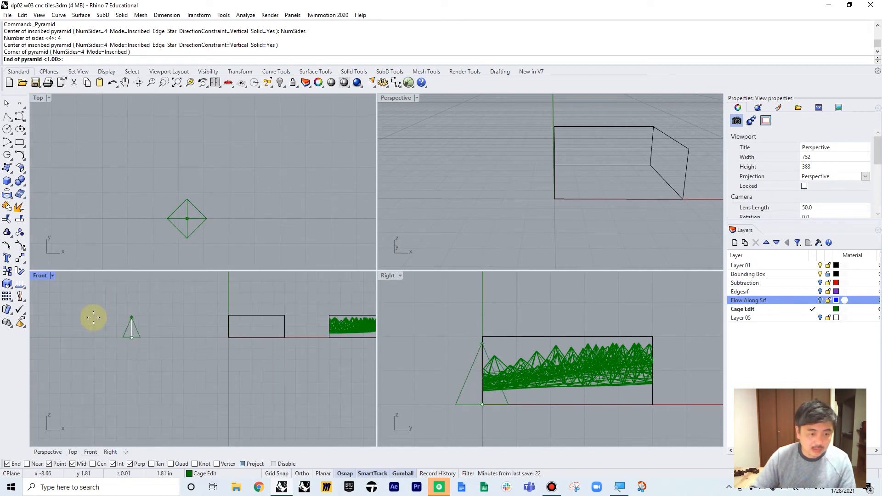
scroll(121, 325, up, 4)
click(128, 321)
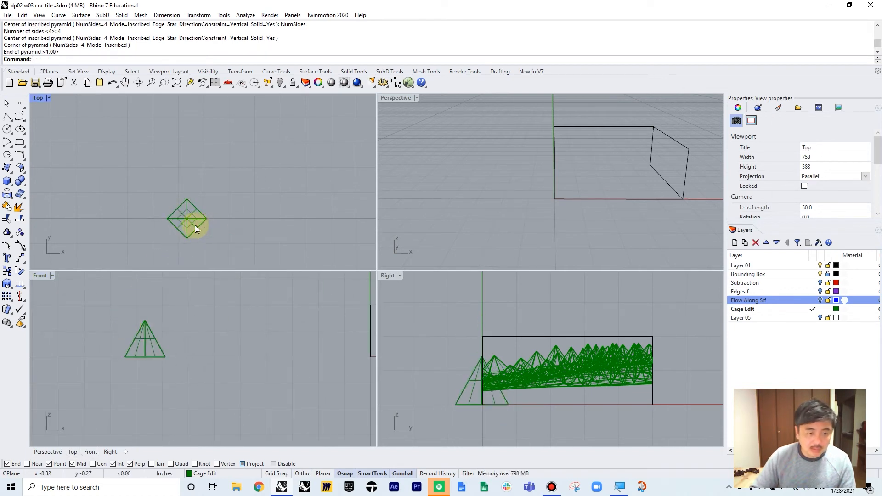
click(188, 226)
scroll(176, 222, up, 2)
text(c)
key(Return)
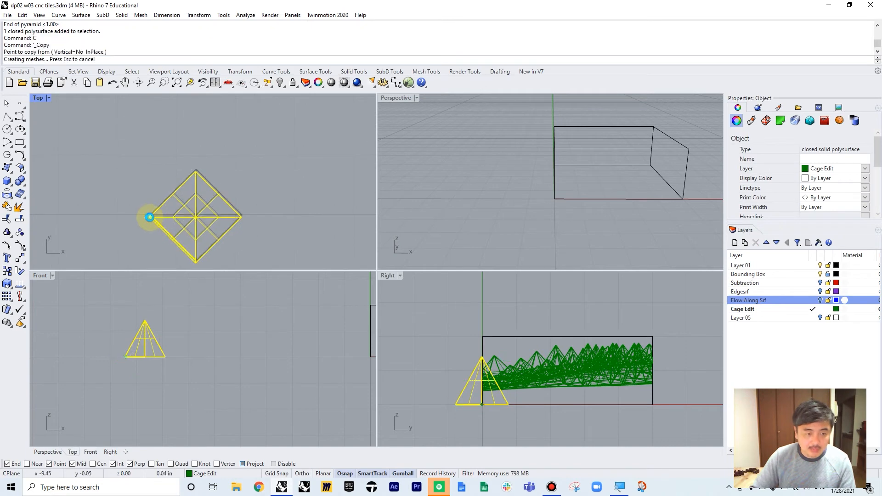
click(150, 214)
key(Return)
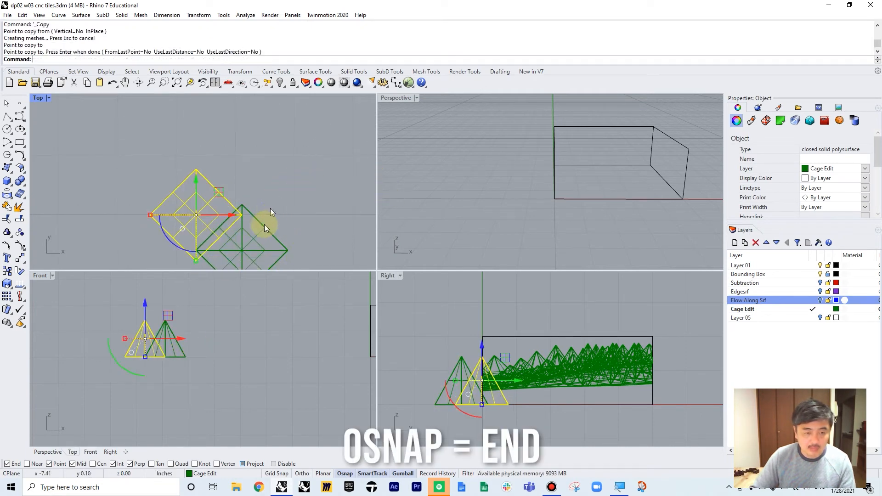
right_drag(266, 228, 263, 200)
click(264, 200)
key(Delete)
Copy the pyramid nine times from its base corner, snapping the copies edge to edge into a diagonal two-by-five block.
click(206, 197)
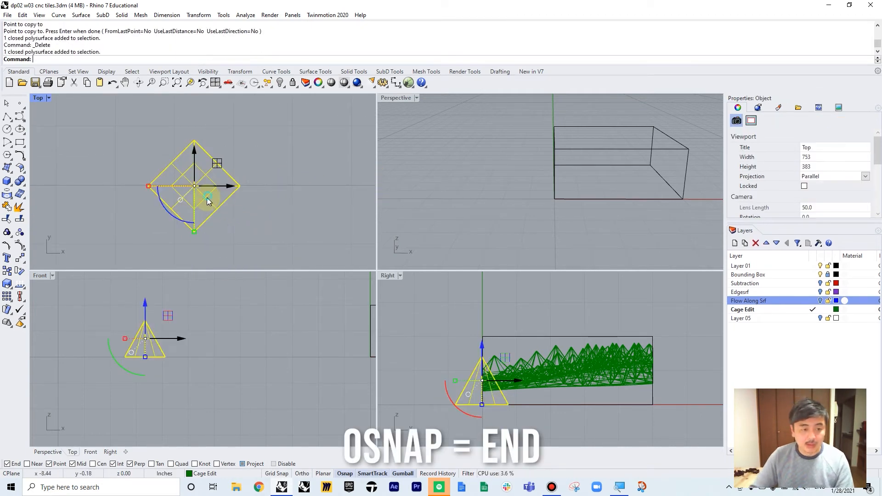
text(c)
key(Return)
click(149, 186)
click(194, 232)
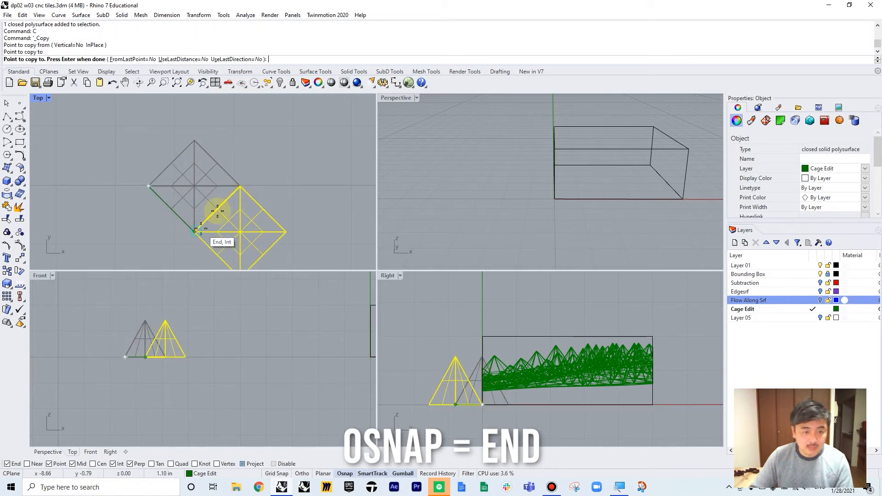
click(240, 186)
click(195, 140)
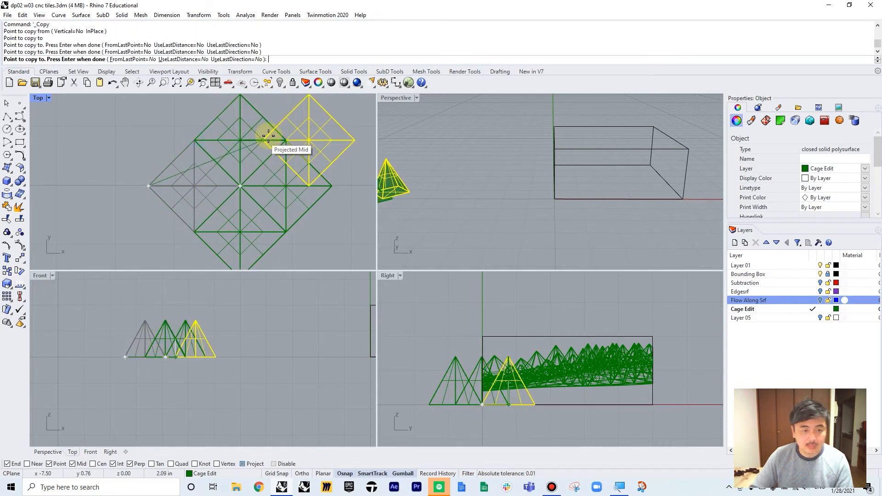
click(286, 140)
right_drag(258, 119, 264, 177)
click(253, 134)
scroll(317, 160, down, 4)
click(280, 157)
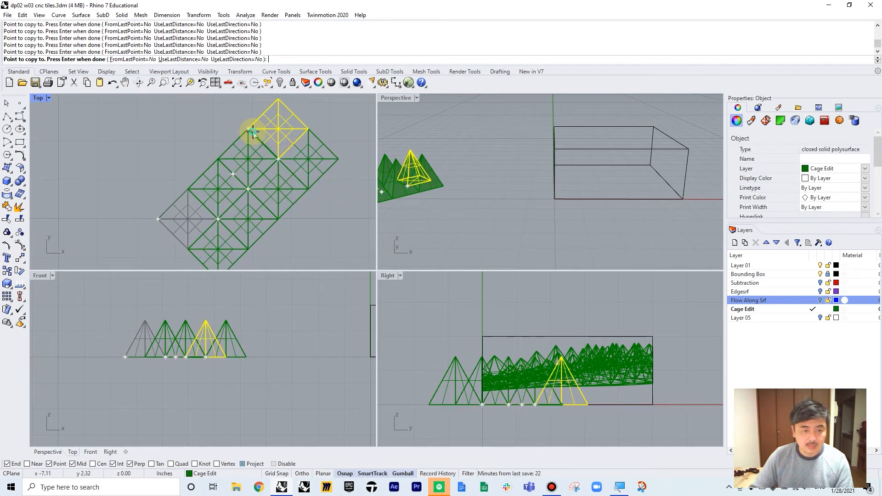
click(248, 129)
click(304, 131)
right_drag(288, 118, 281, 136)
click(273, 115)
key(Return)
Copy the ten-pyramid block three times, snapping corner to corner so the copies extend the pyramid field edge to edge.
scroll(311, 159, down, 6)
drag(334, 128, 248, 202)
text(C)
key(Return)
click(268, 219)
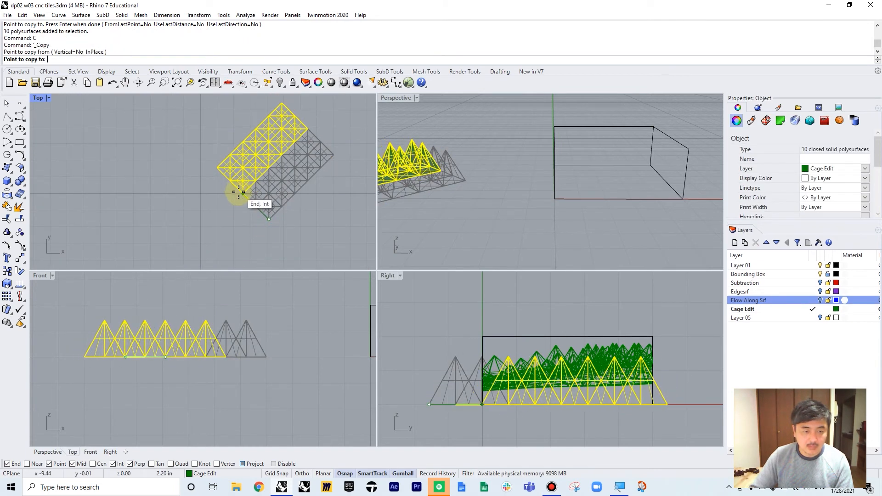
click(243, 193)
click(213, 166)
scroll(188, 214, down, 3)
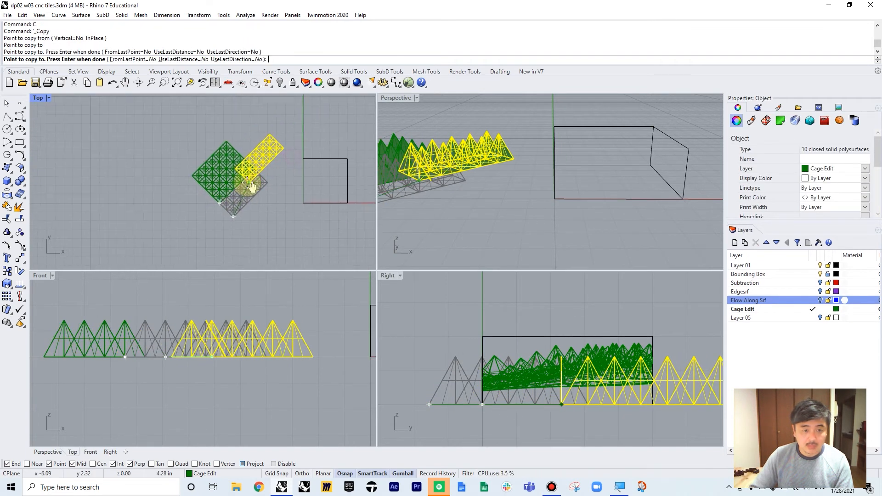
click(186, 172)
key(Return)
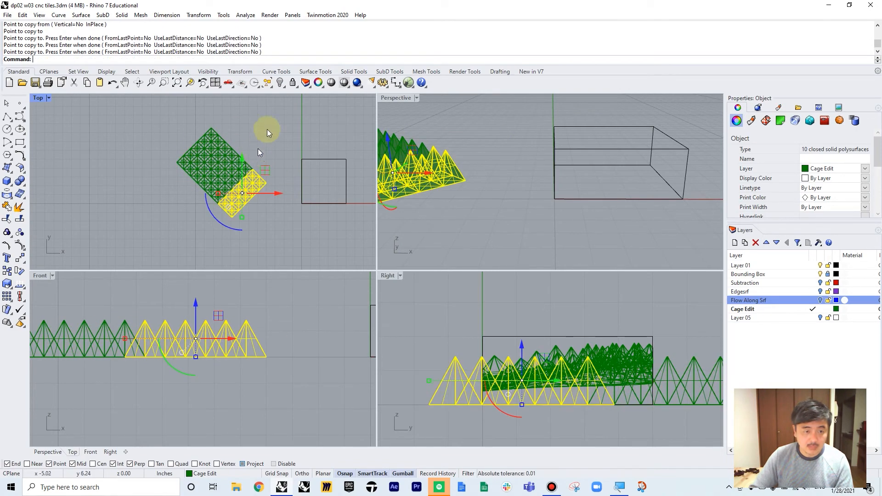
Select the forty-pyramid block and copy it once, snapping corner to corner so the copy doubles the pyramid field edge to edge.
drag(268, 120, 179, 220)
text(c)
key(Return)
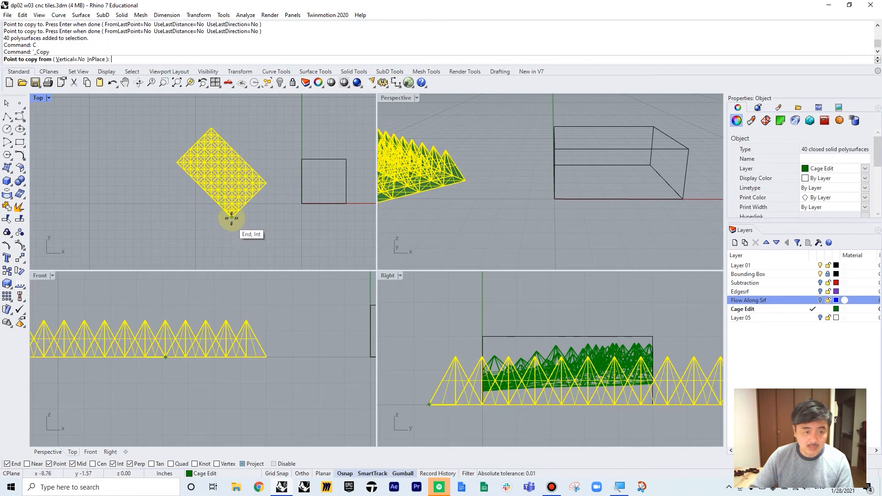
click(232, 217)
click(268, 181)
key(Return)
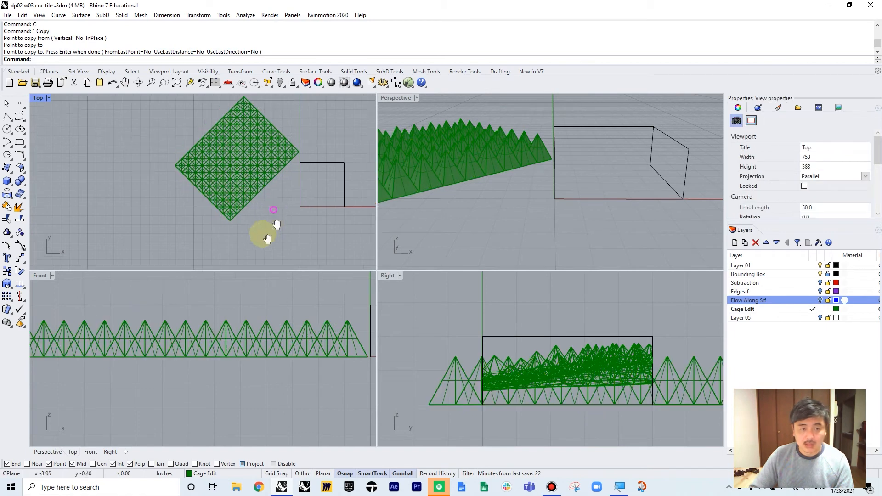
Rotate the entire pyramid field 45 degrees in the Top view about its leftmost corner to square it with the axes.
scroll(276, 216, down, 3)
right_drag(276, 216, 260, 182)
scroll(285, 192, up, 4)
drag(336, 214, 336, 215)
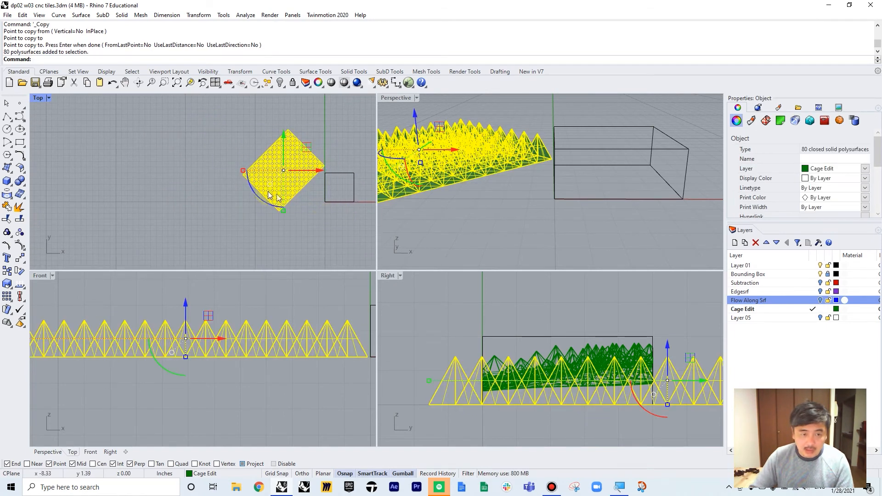
key(Return)
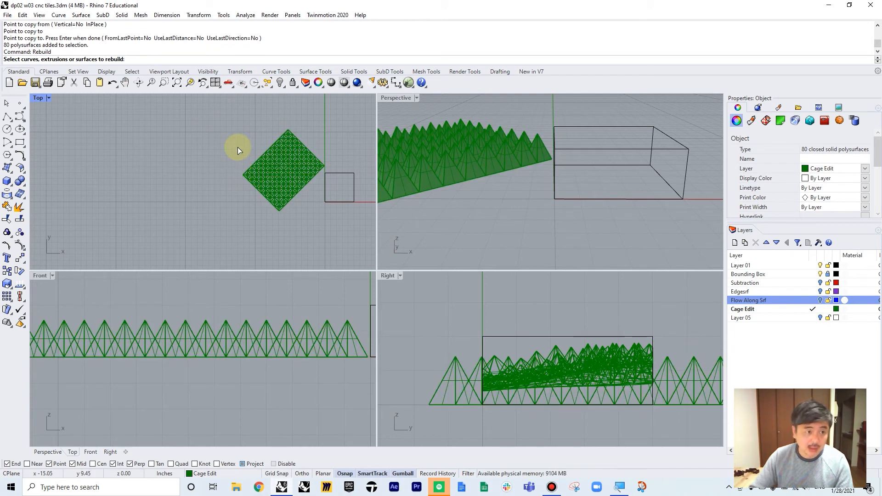
drag(232, 116, 335, 228)
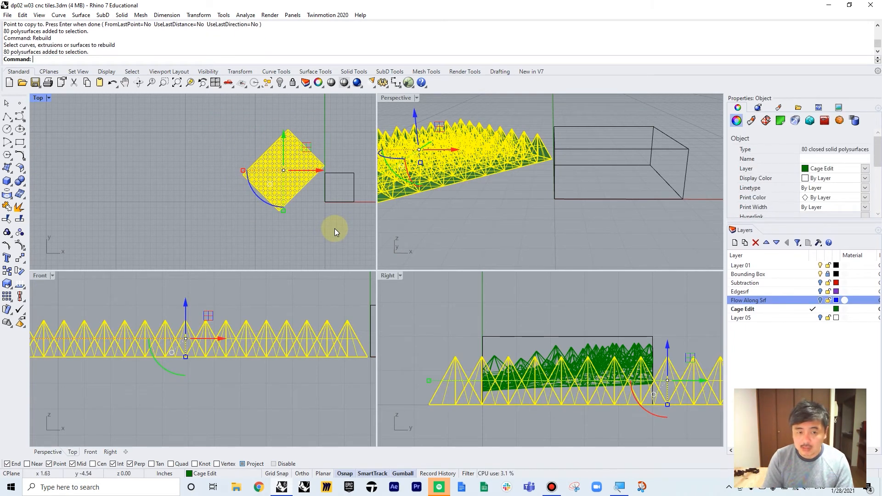
text(Rot)
key(Return)
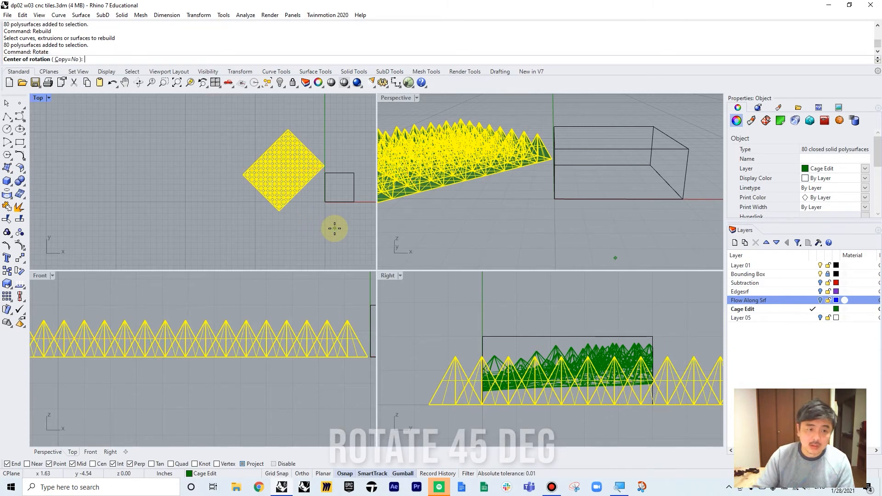
click(241, 178)
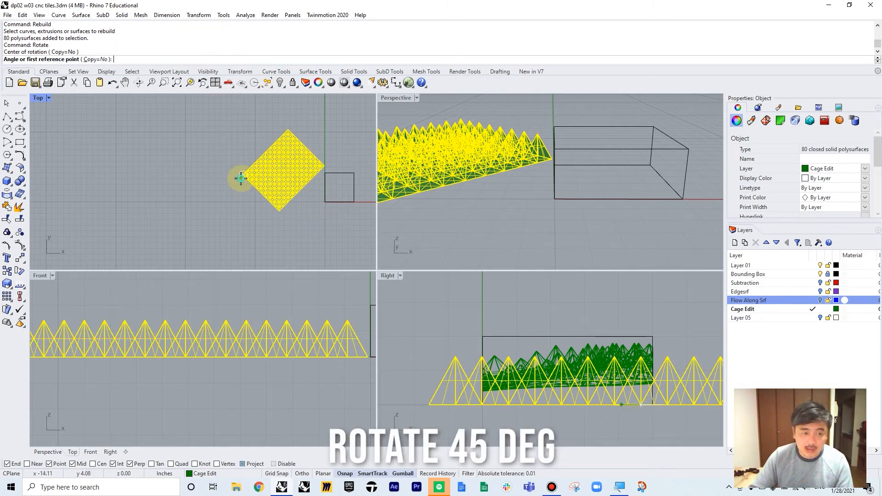
click(279, 210)
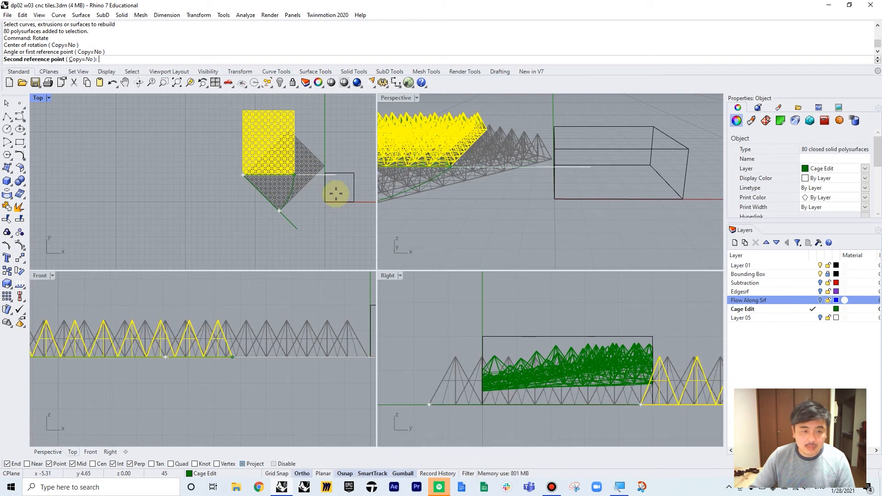
text(45)
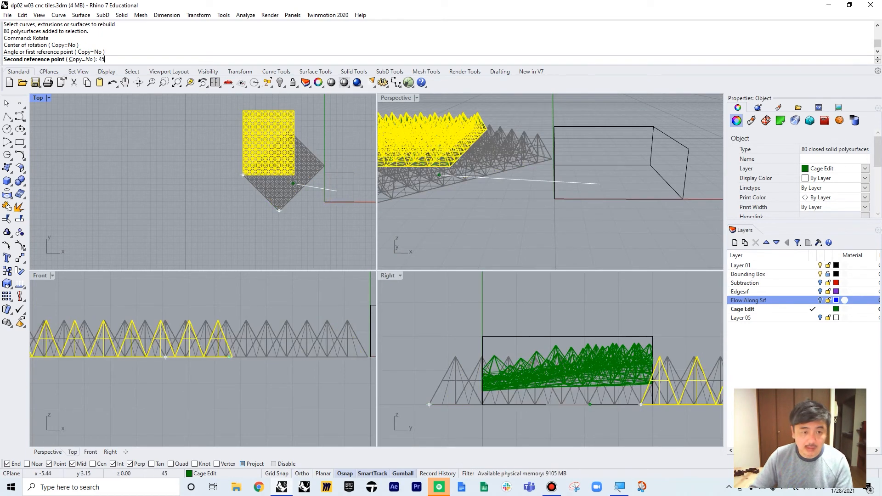
key(Return)
click(316, 144)
Start CageEdit on all the pyramids, using a BoundingBox control object and the CPlane coordinate system.
right_drag(316, 145, 332, 168)
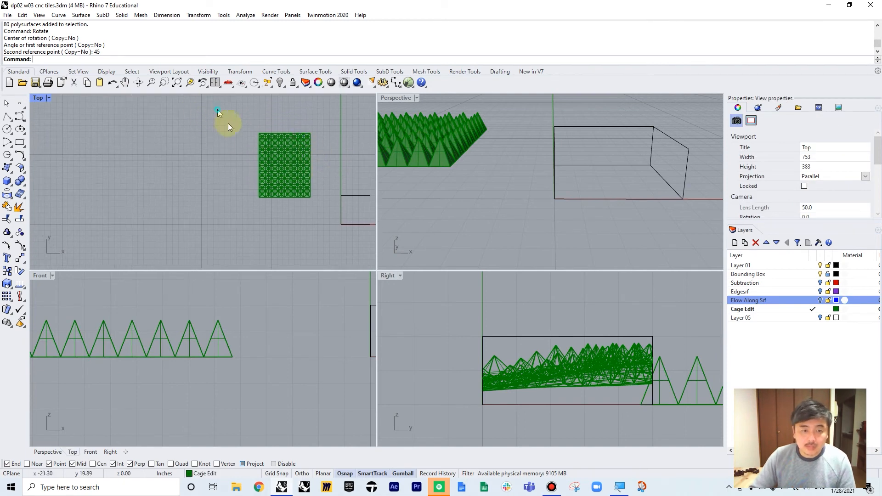
drag(332, 229, 332, 230)
double_click(399, 98)
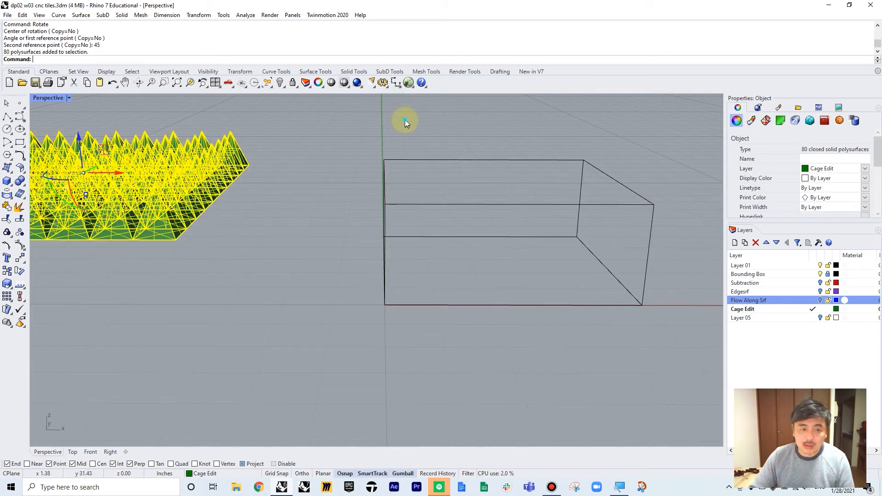
click(362, 172)
scroll(361, 174, down, 9)
shift+right_drag(361, 174, 450, 332)
drag(202, 144, 481, 368)
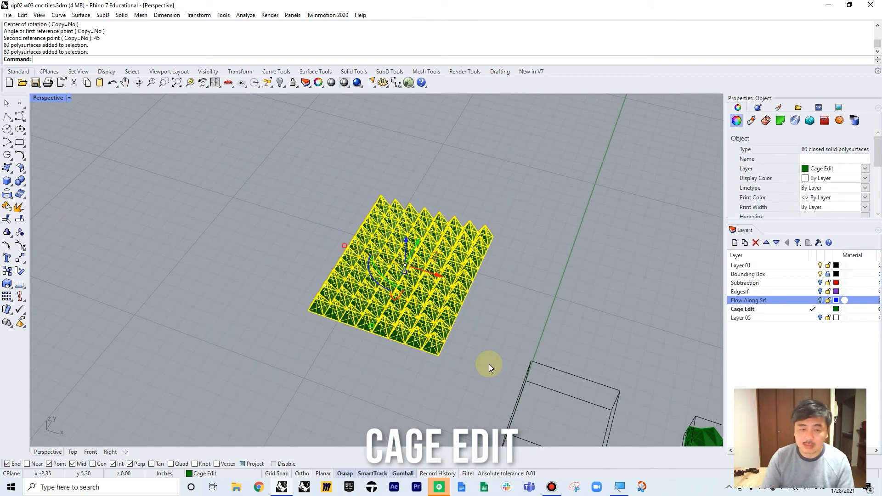
text(CageEdit)
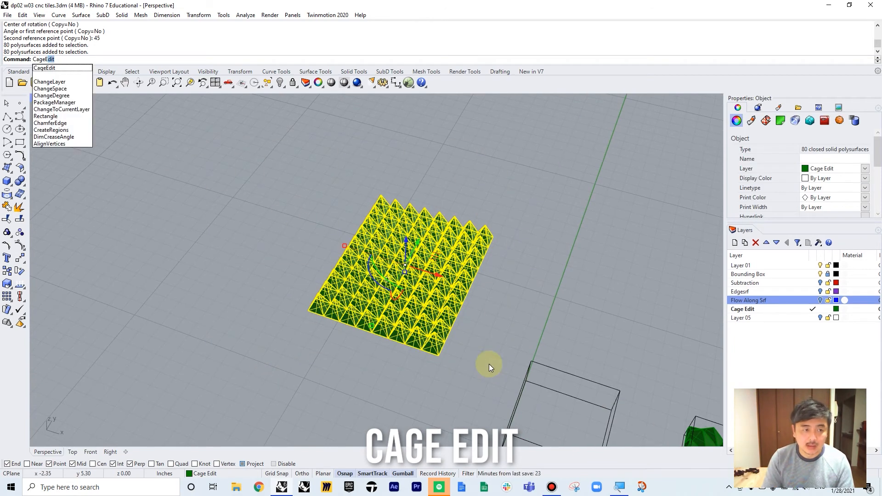
key(Return)
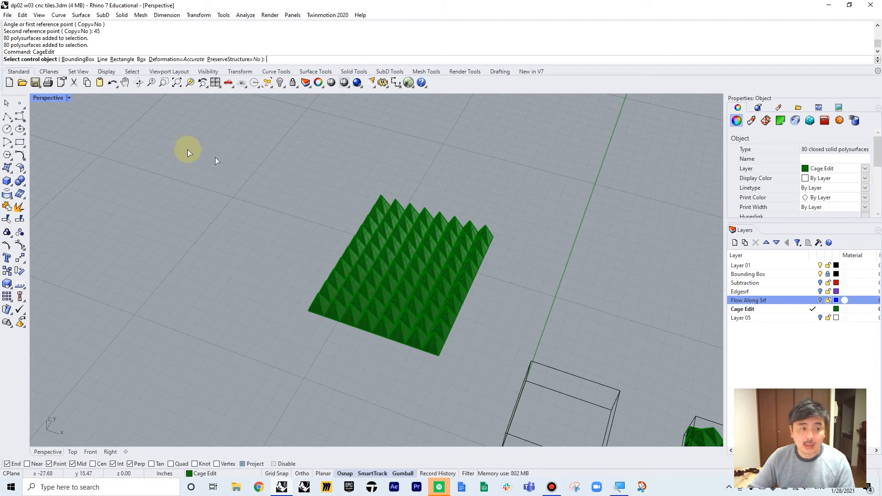
click(77, 59)
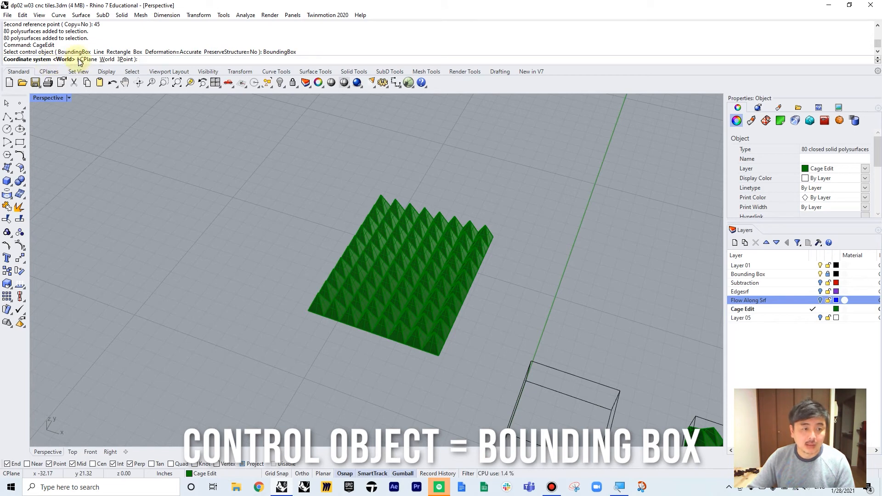
click(87, 60)
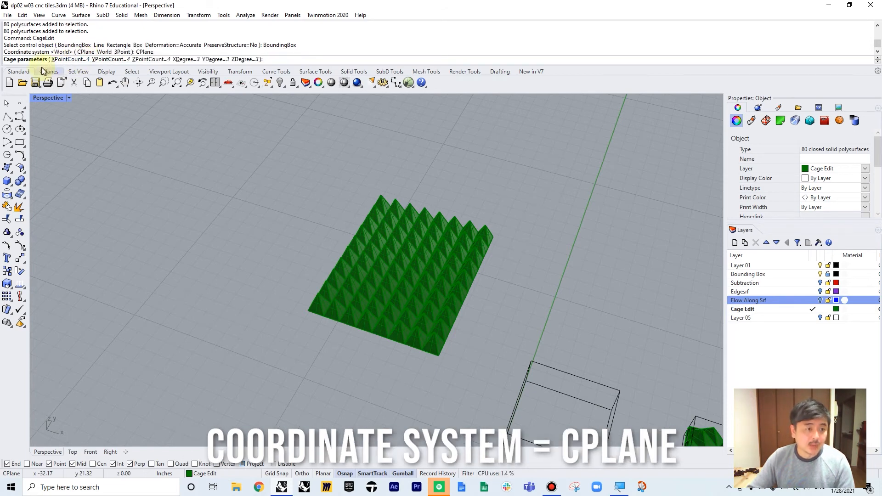
Set the cage's X and Y point counts to 6, keep Z points at 4 with degree 3, and edit the Global region.
click(71, 60)
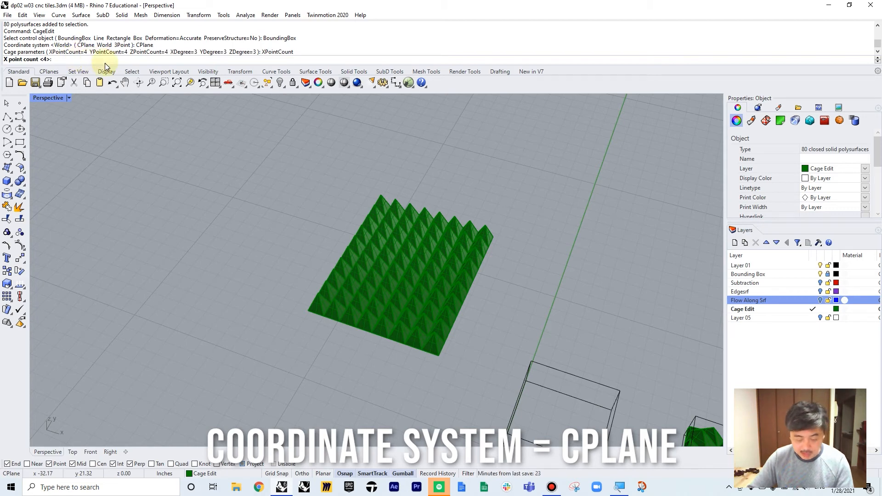
text(6)
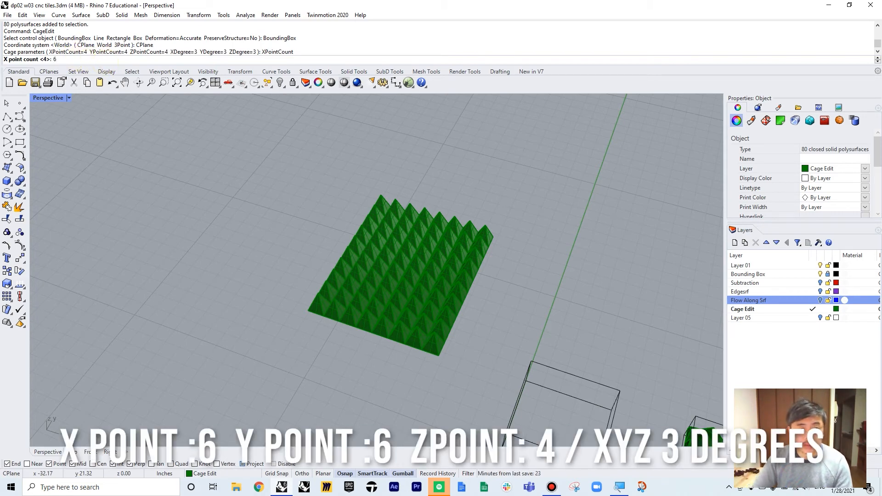
key(Return)
click(110, 59)
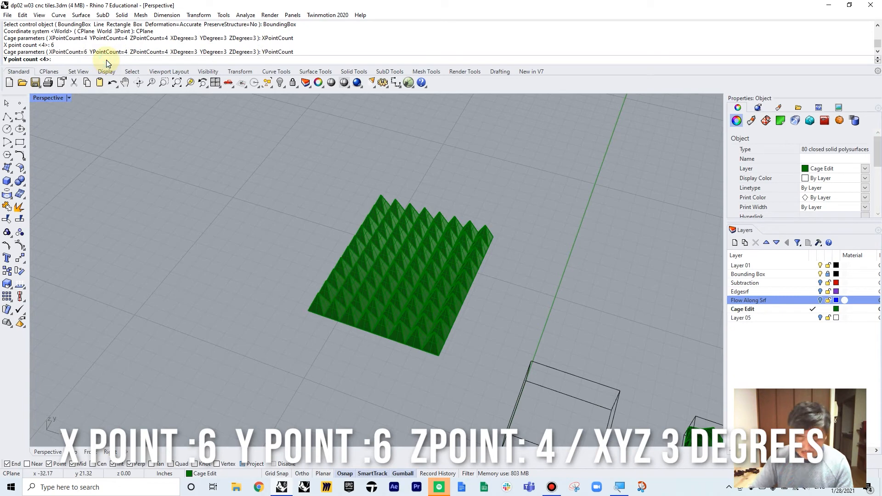
text(6)
key(Return)
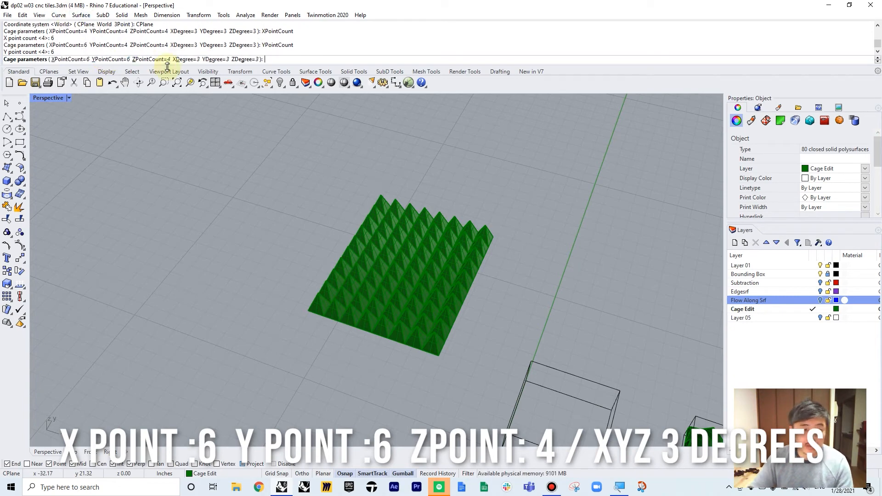
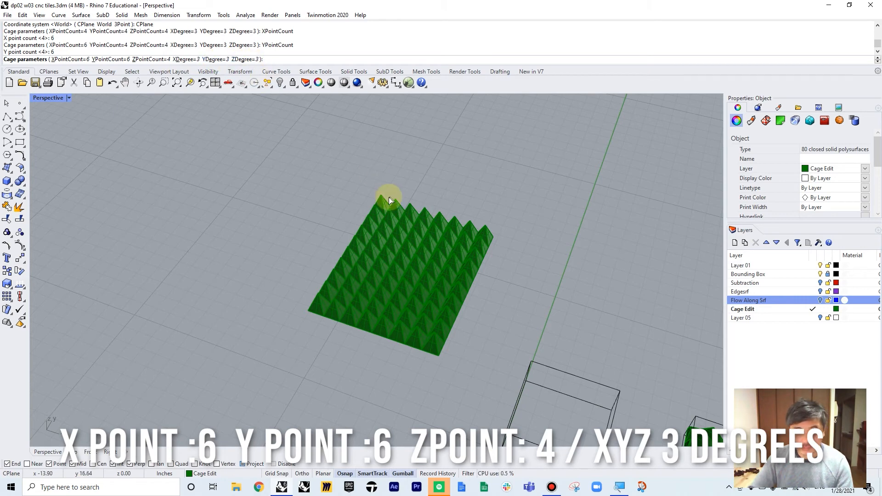
right_click(265, 157)
key(Return)
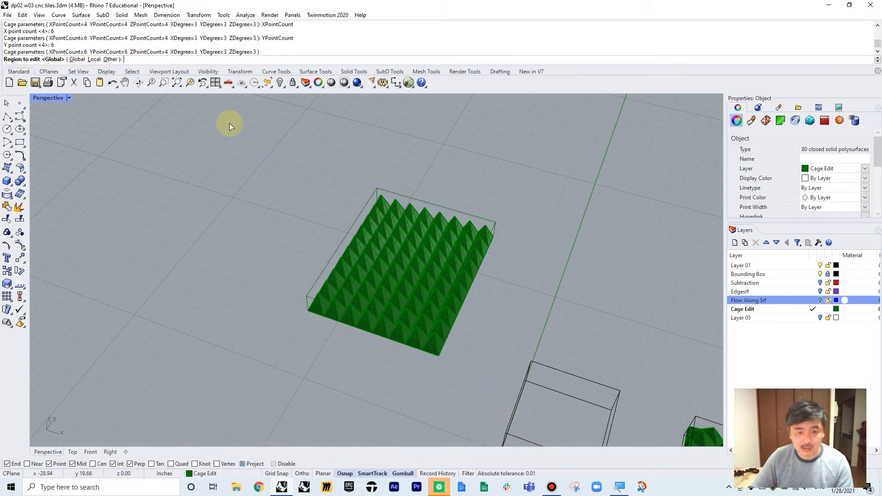
right_click(254, 135)
Select the 36 cage points at the field's upper-left corner and scale them up in 3D to enlarge the pyramids there.
right_drag(456, 256, 402, 269)
drag(376, 208, 498, 267)
scroll(453, 242, up, 3)
click(498, 247)
right_drag(498, 247, 249, 180)
drag(240, 168, 367, 269)
right_drag(420, 289, 371, 180)
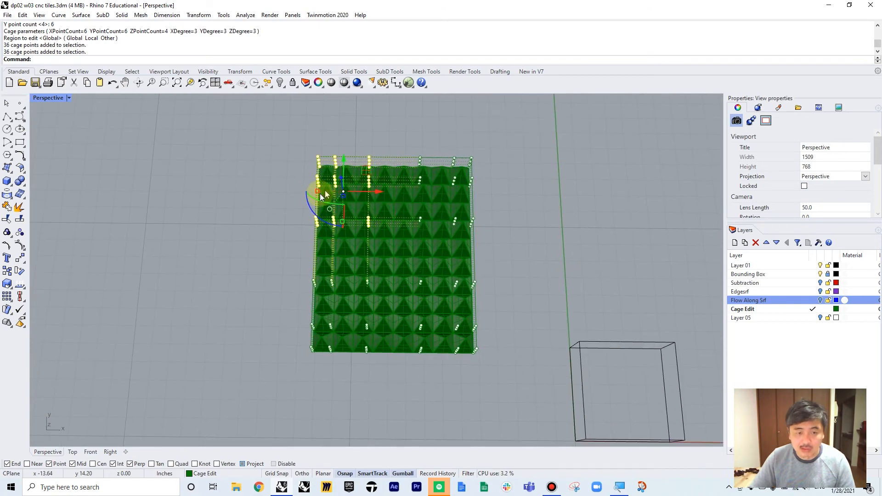
drag(316, 196, 288, 190)
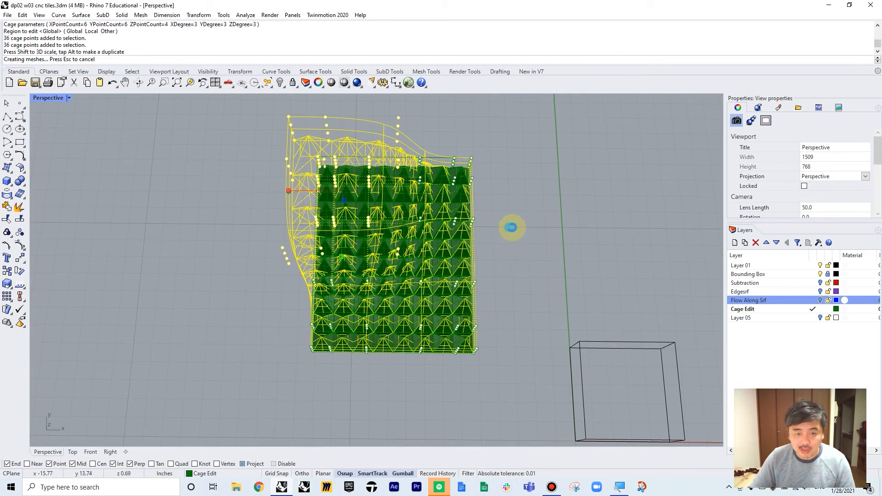
Select the 36 cage points at the diagonally opposite corner and scale them down in 3D to shrink the pyramids there.
click(513, 229)
right_drag(515, 231, 305, 285)
drag(302, 285, 401, 374)
shift+drag(312, 332, 333, 333)
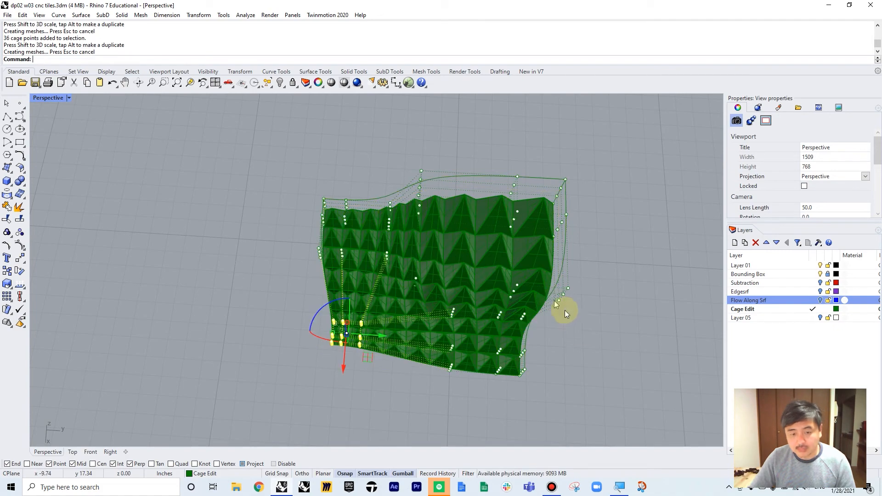
Move the row of 12 cage points along the field's right side inward and down toward the shrunken corner.
click(540, 373)
right_drag(492, 365, 391, 183)
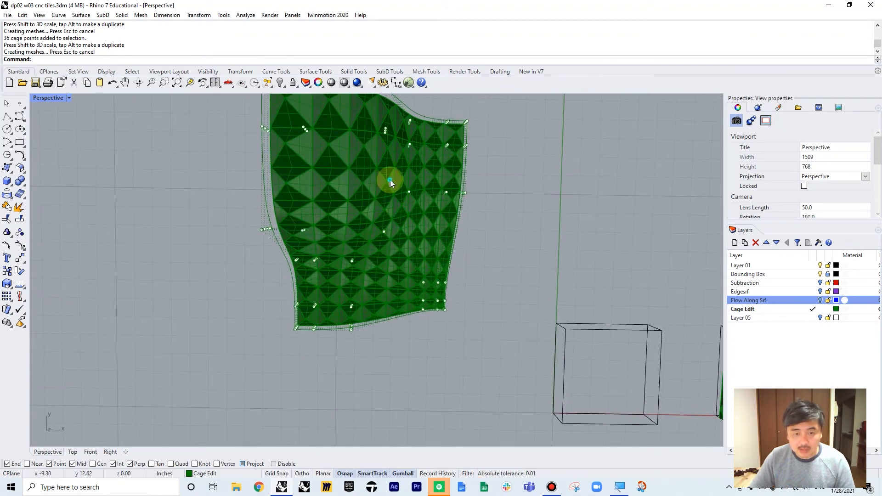
drag(469, 214, 470, 212)
drag(457, 178, 445, 191)
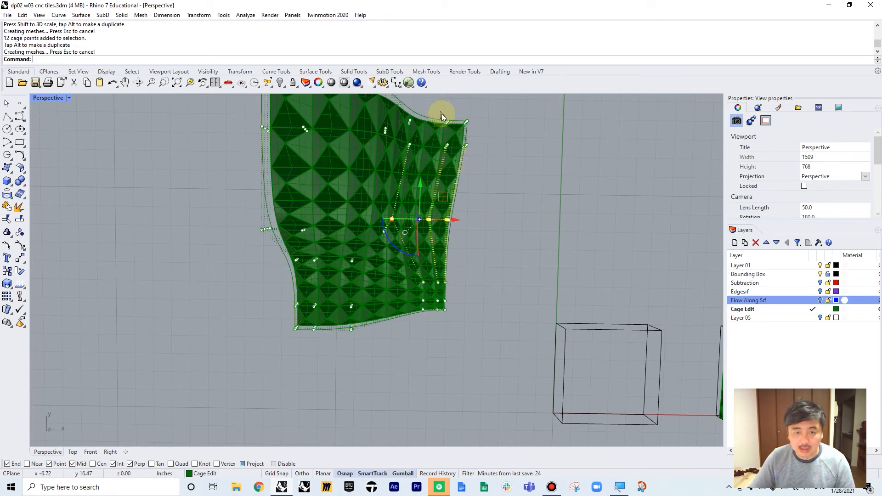
Move the whole cage with its pyramids over the empty bounding box and scale it down in 3D to near the box's size.
scroll(498, 164, down, 5)
drag(367, 96, 521, 258)
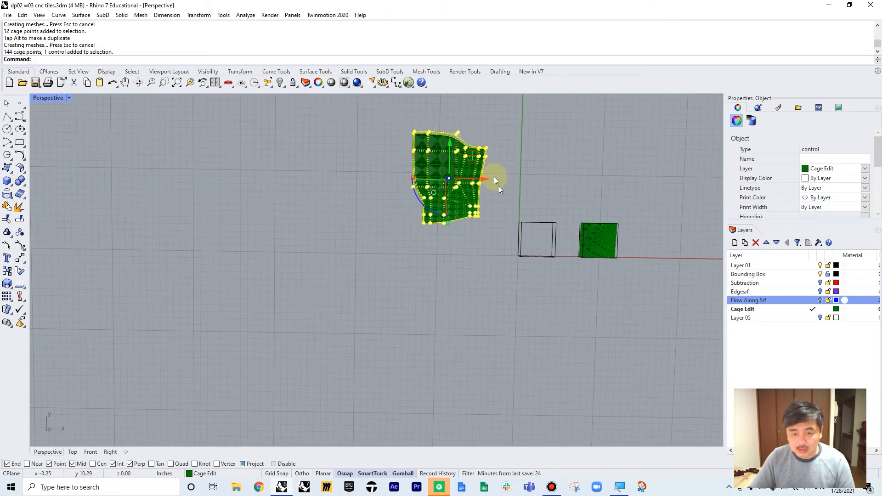
drag(471, 158, 575, 237)
scroll(575, 237, up, 6)
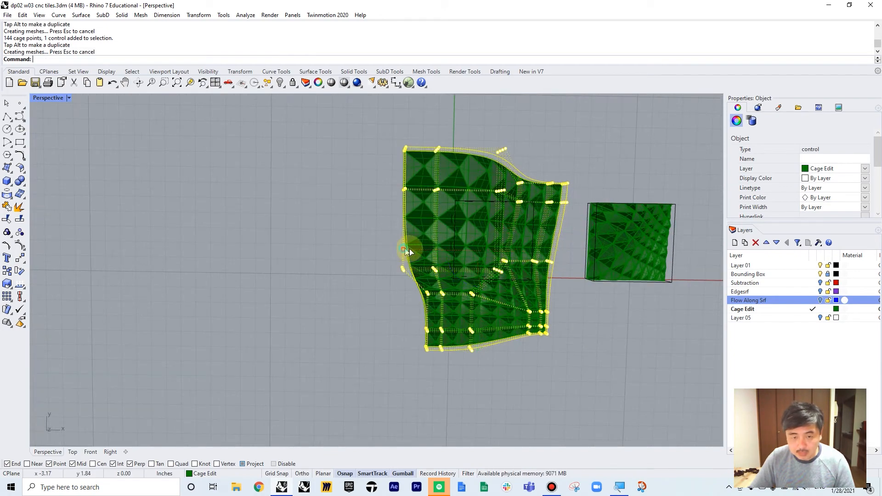
shift+drag(407, 249, 431, 249)
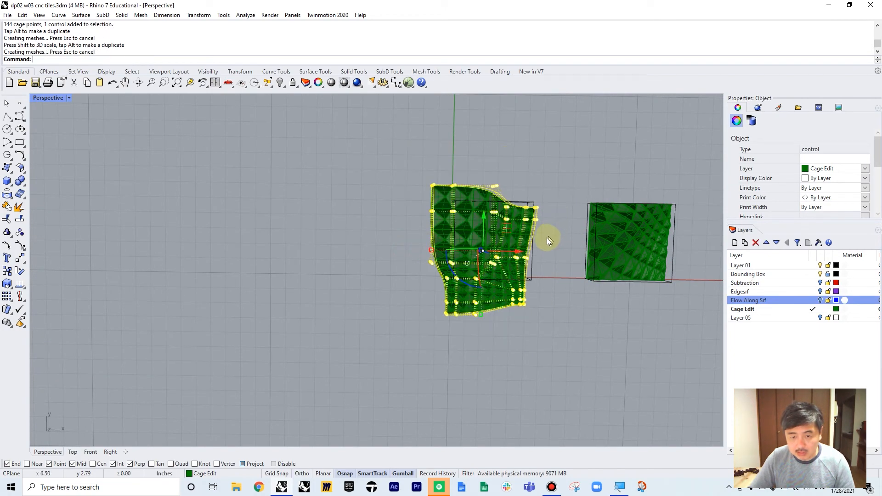
Reselect the whole cage in the Top view and shift it slightly to the right to better cover the bounding box.
scroll(547, 238, up, 5)
double_click(43, 98)
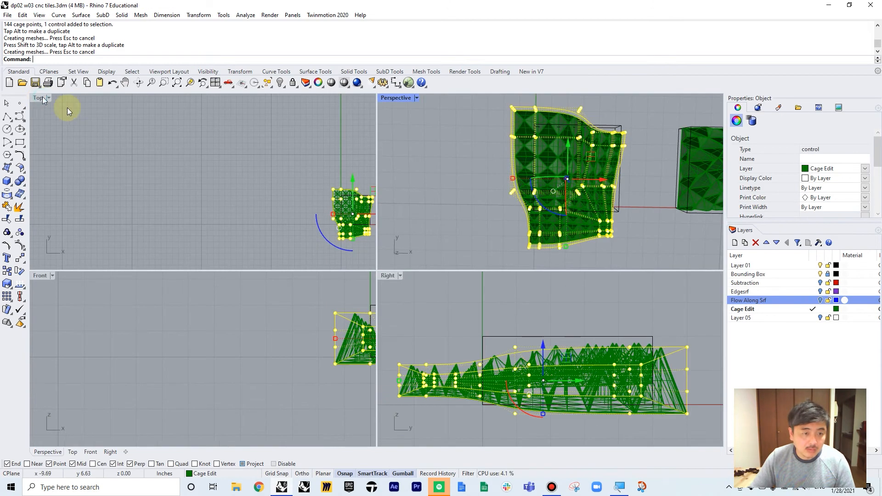
right_drag(244, 191, 160, 173)
scroll(228, 159, up, 6)
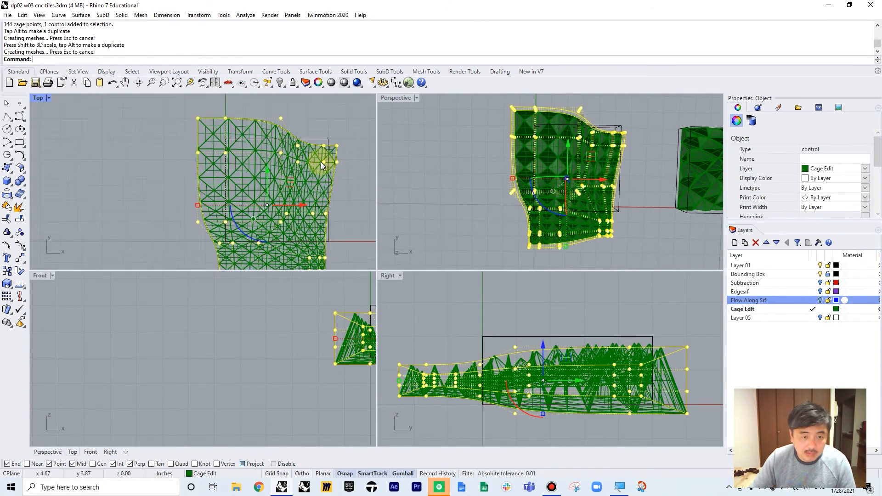
scroll(293, 119, down, 2)
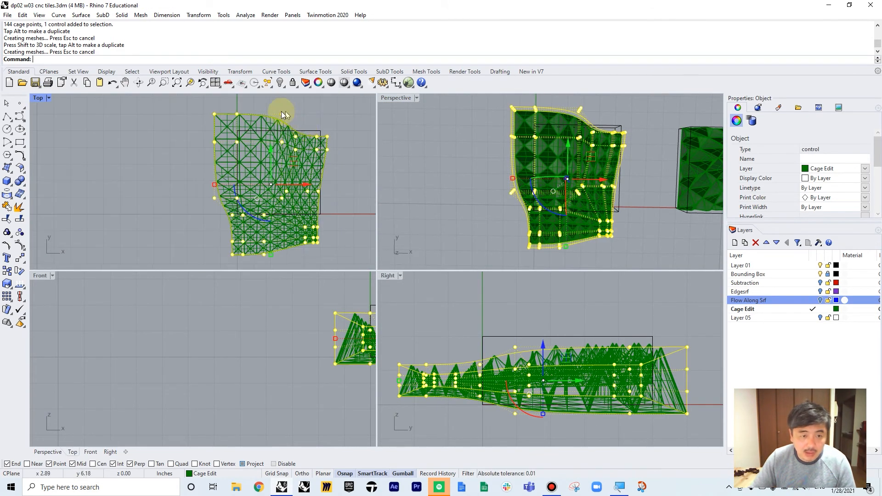
drag(183, 106, 276, 156)
drag(332, 252, 341, 255)
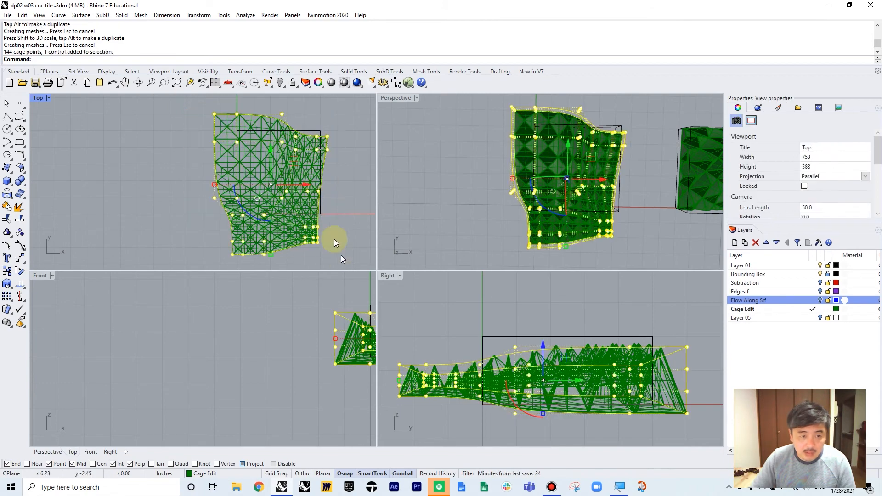
drag(299, 153, 369, 200)
Move the 24 cage points at the cage's upper-right corner slightly up and inward over the bounding box corner.
scroll(319, 123, up, 5)
key(Escape)
drag(349, 145, 326, 107)
In the Top view, move the 24 cage points crossing the middle of the field slightly upward.
scroll(334, 112, down, 10)
right_drag(270, 176, 206, 201)
scroll(255, 164, up, 6)
click(192, 169)
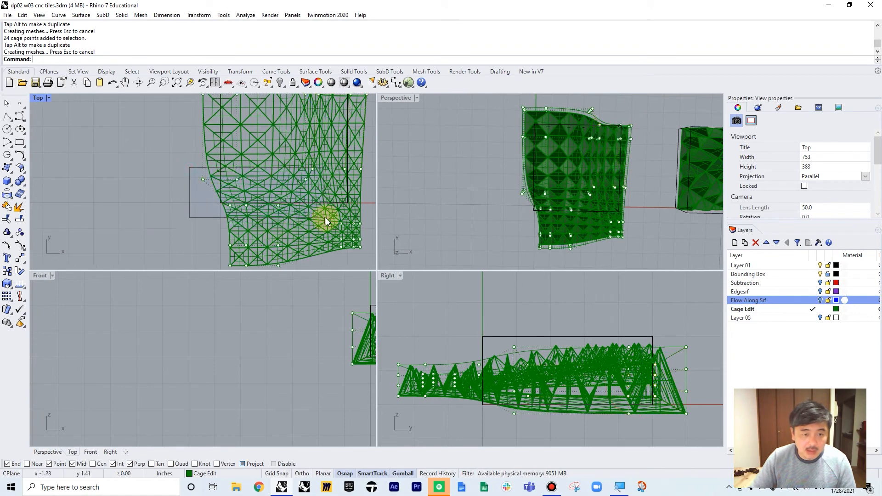
drag(361, 202, 366, 189)
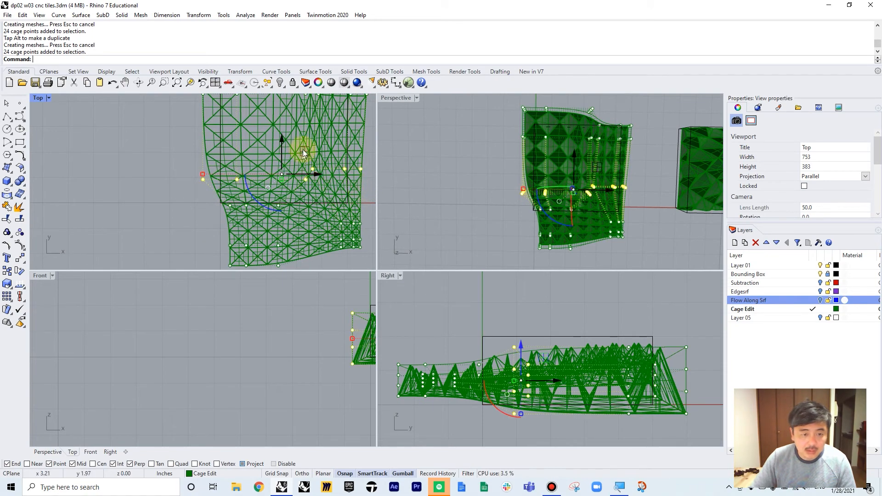
drag(302, 150, 300, 134)
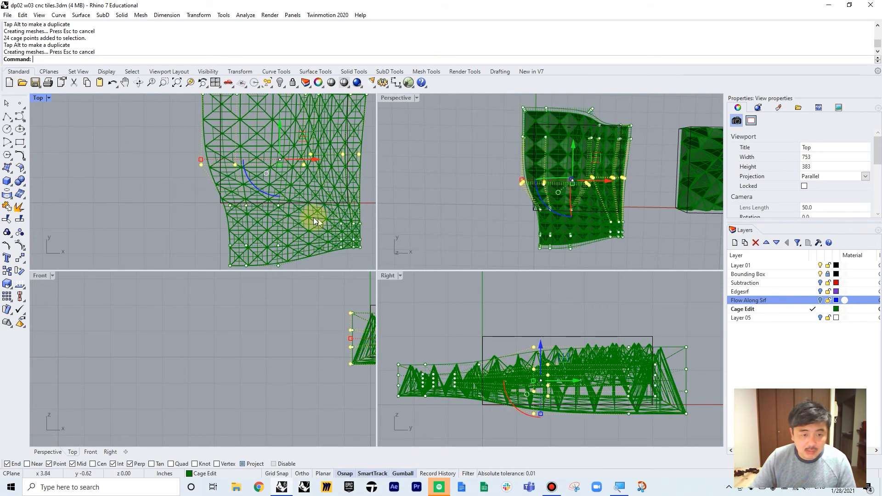
Move the 72 cage points of the field's lower part up toward the bounding box, and pull the 8 lower-left corner points outward.
right_drag(181, 202, 122, 185)
drag(122, 177, 273, 233)
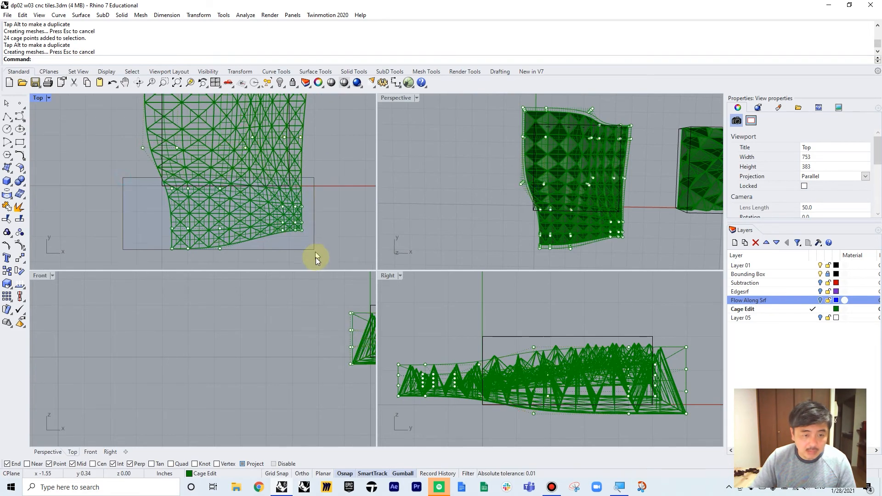
drag(316, 258, 316, 260)
drag(265, 194, 260, 166)
click(263, 228)
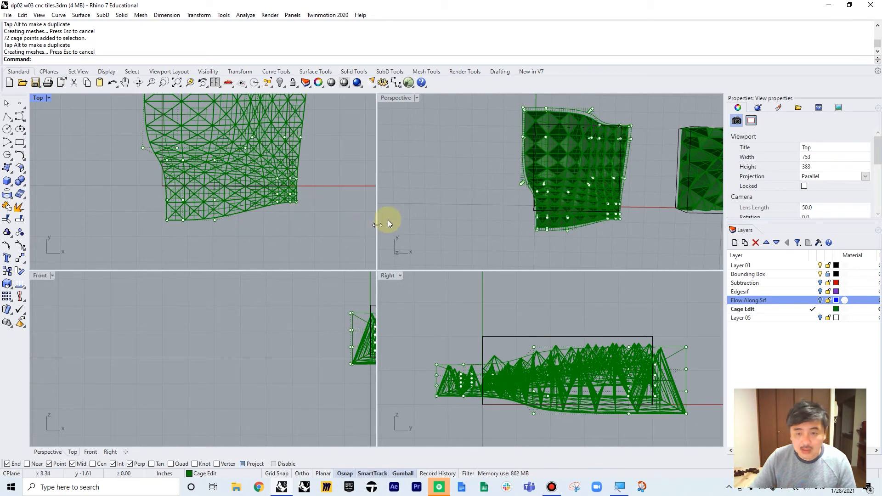
drag(148, 234, 182, 214)
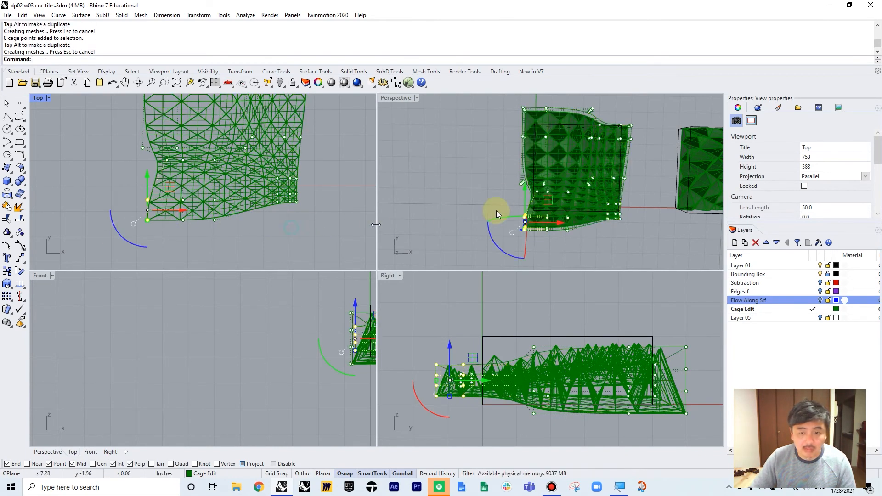
Raise the 36 cage points at the field's shrunken lower-right corner along Z to heighten the pyramids there.
right_drag(596, 209, 524, 171)
right_drag(601, 194, 578, 217)
drag(255, 218, 295, 175)
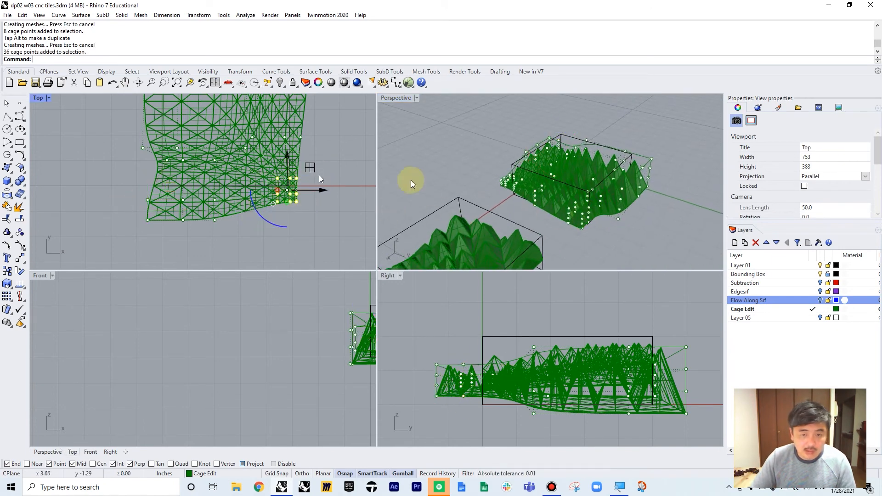
right_drag(546, 168, 496, 167)
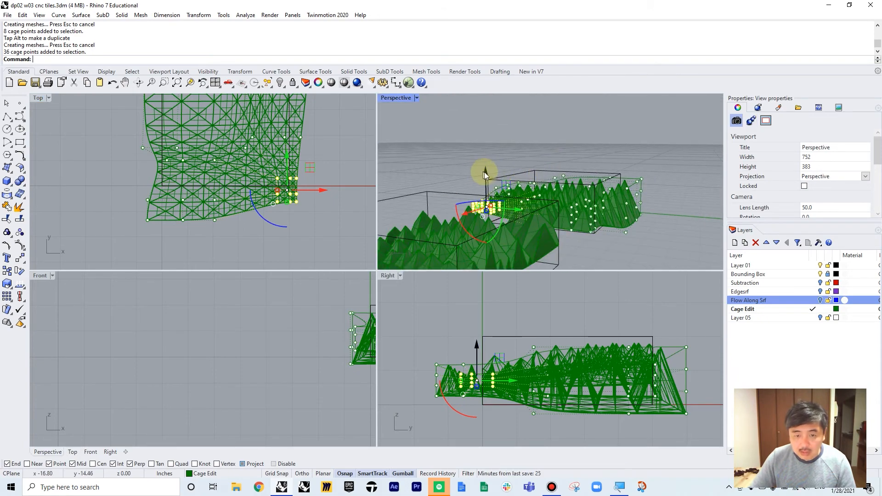
drag(484, 172, 506, 133)
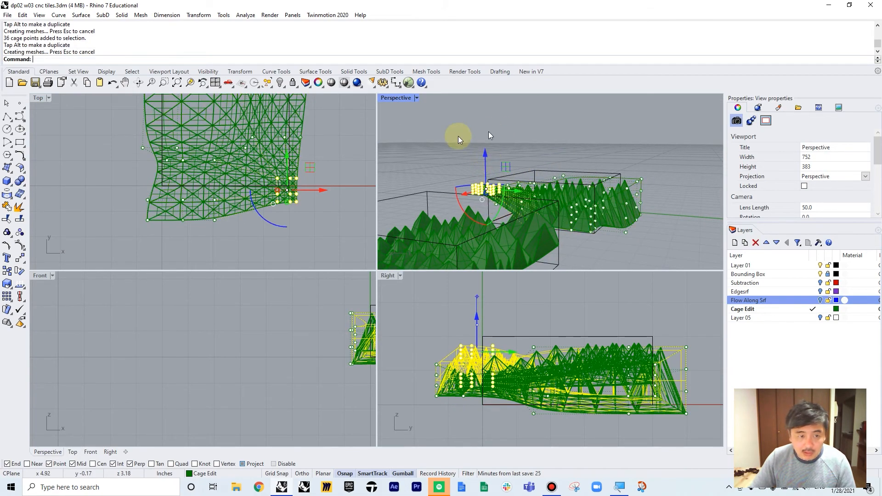
Lower the 8 interior cage points right of the field's middle slightly along Z.
click(249, 132)
drag(233, 125, 279, 156)
right_drag(577, 190, 542, 163)
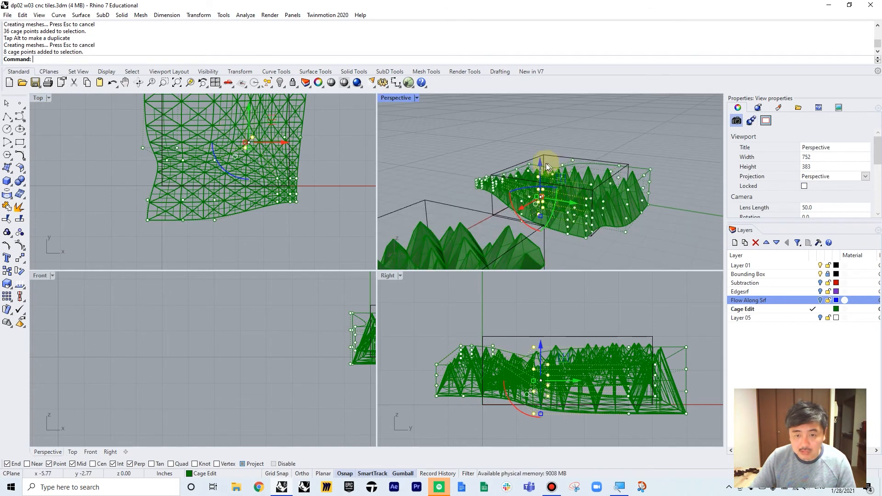
drag(541, 162, 553, 173)
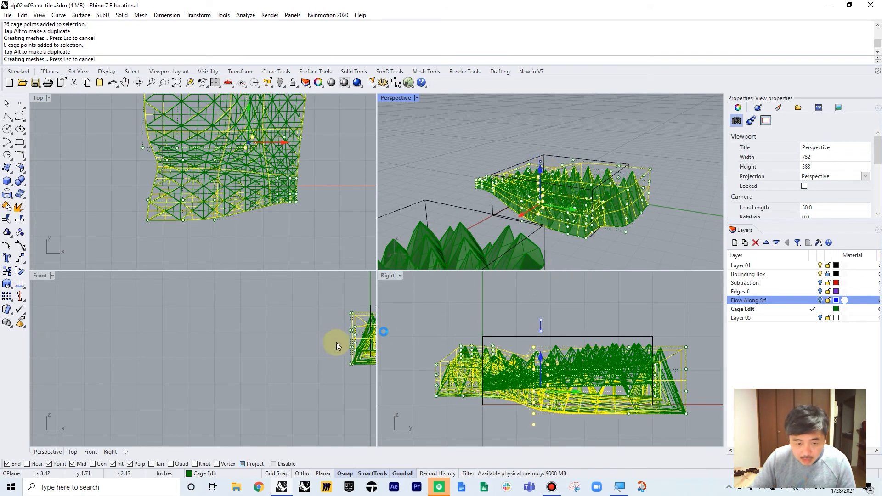
In the Front view, select the whole cage and raise it so its base meets the bounding box's bottom and its peaks the top.
right_drag(344, 354, 202, 346)
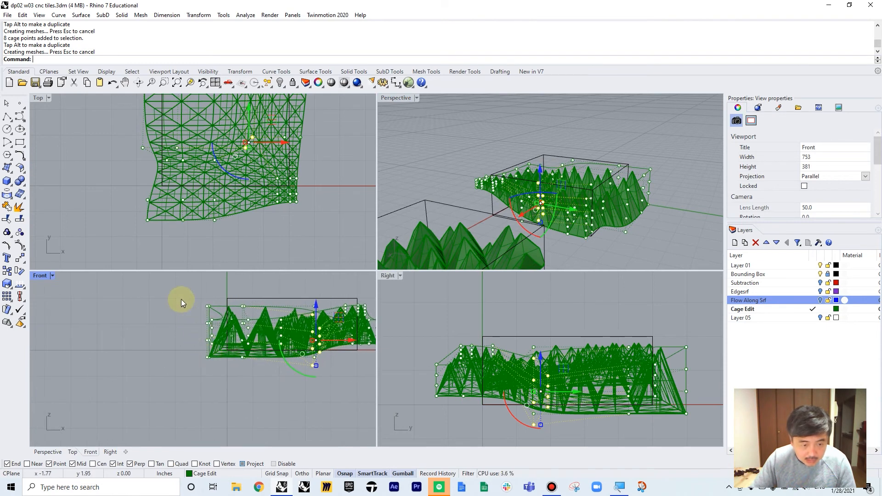
drag(186, 294, 366, 371)
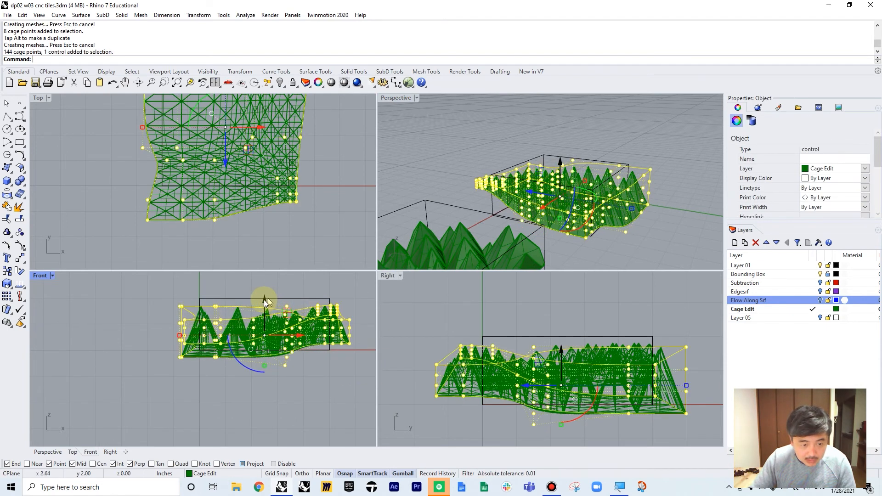
drag(264, 299, 263, 292)
click(176, 346)
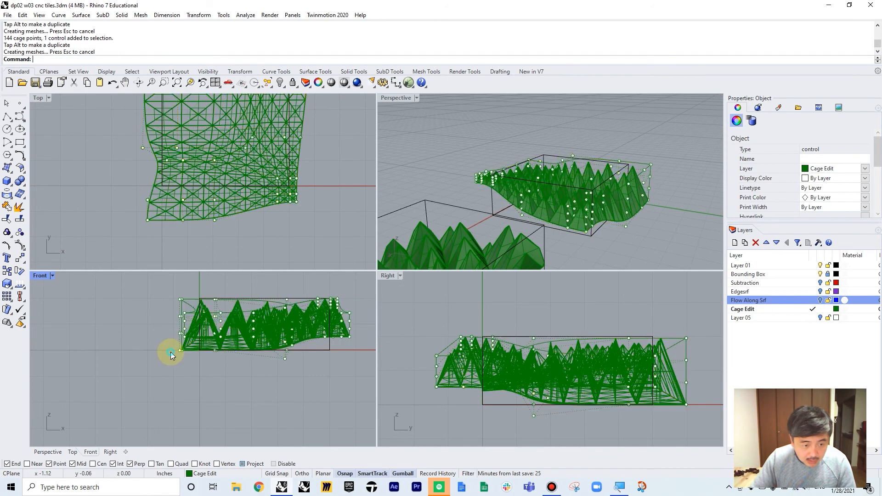
In the Front view, raise the 48 cage points at the left end above the bounding box's base, and lift 6 low middle points.
drag(169, 293, 200, 345)
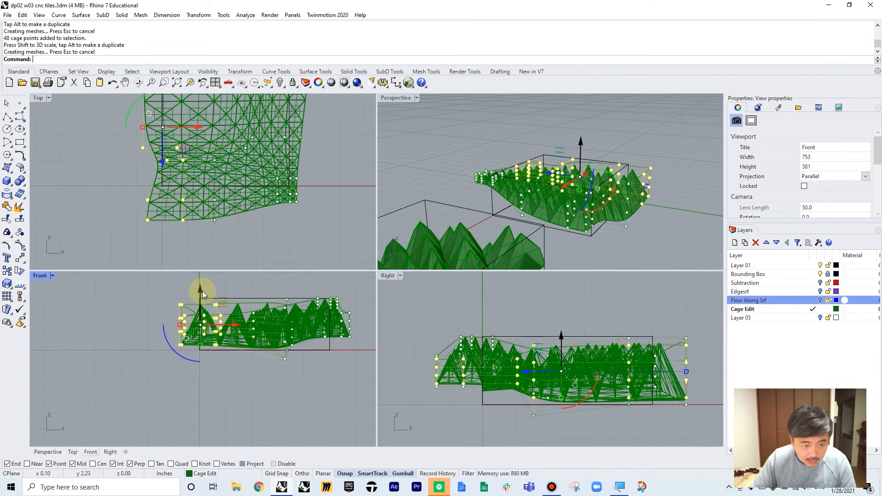
drag(202, 290, 202, 288)
drag(270, 379, 280, 293)
scroll(299, 333, up, 8)
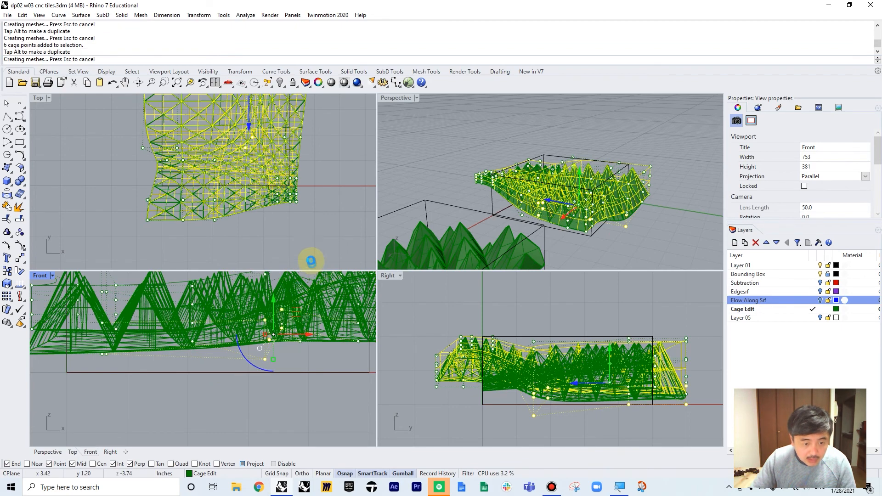
click(330, 204)
Delete the cage control around the deformed pyramids in the maximized Perspective view.
scroll(338, 165, down, 6)
right_drag(669, 196, 579, 257)
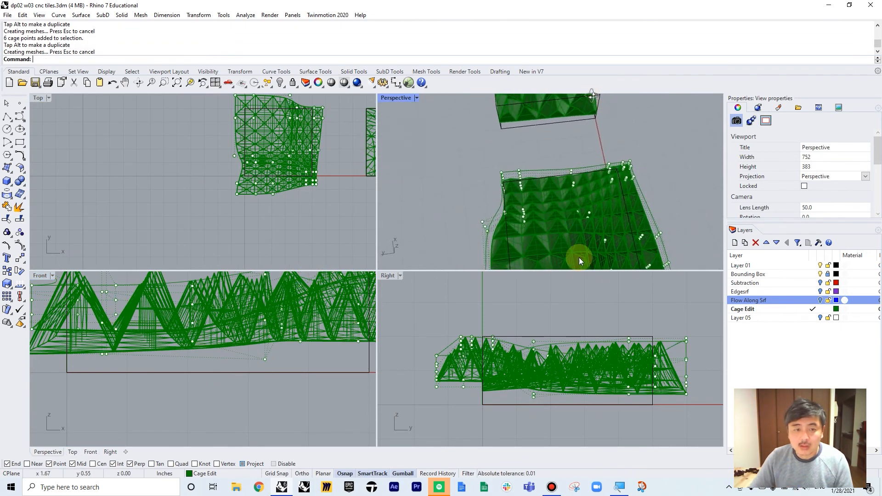
scroll(255, 163, up, 5)
key(Escape)
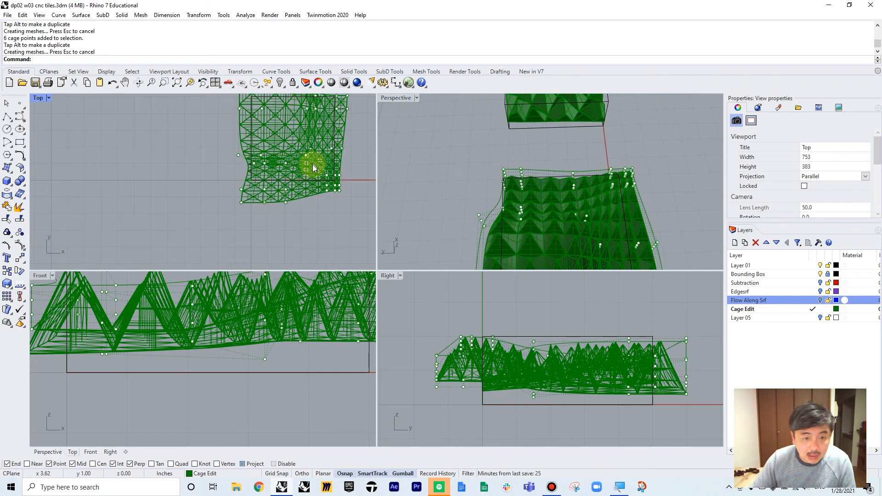
scroll(317, 170, down, 5)
double_click(396, 98)
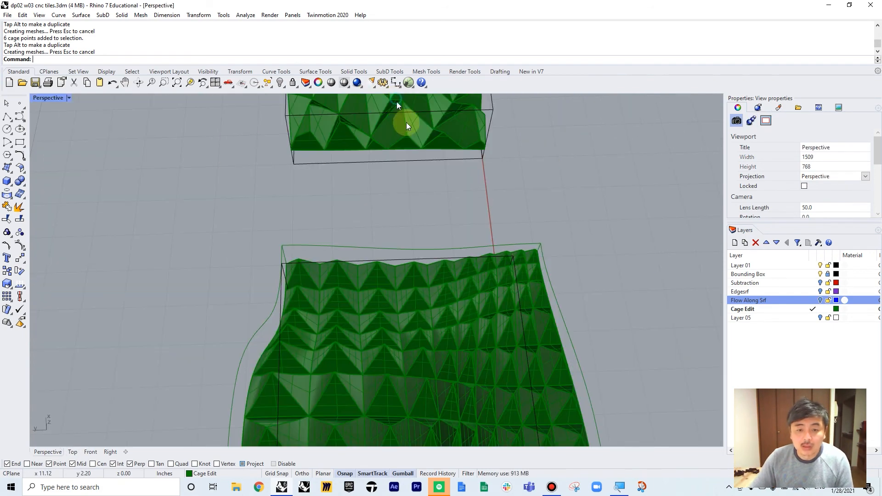
right_drag(458, 183, 393, 293)
click(385, 181)
key(Delete)
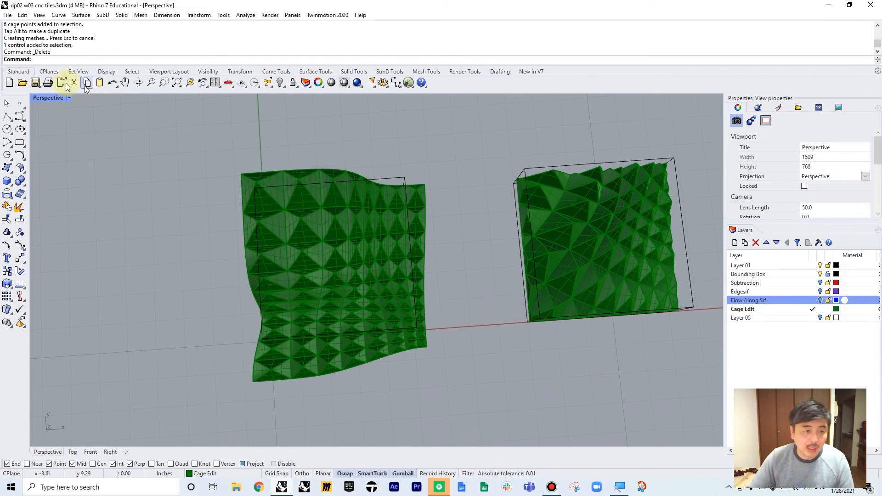
Draw a solid box on the bounding box's footprint from corner to opposite corner, with a height well above the pyramid peaks.
double_click(46, 98)
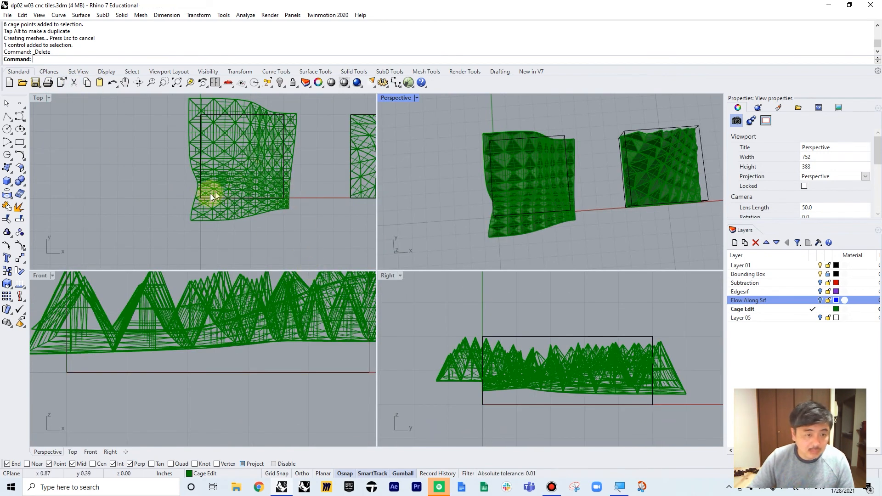
scroll(210, 194, up, 4)
click(7, 180)
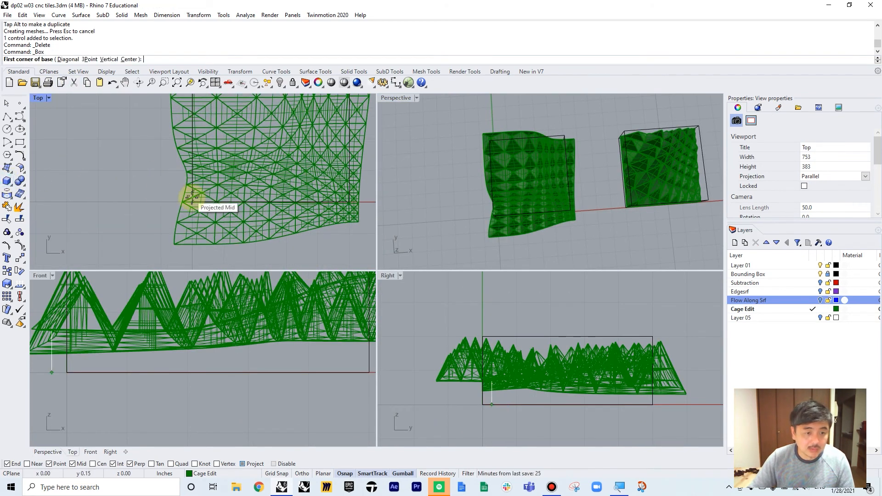
click(192, 201)
scroll(257, 186, down, 2)
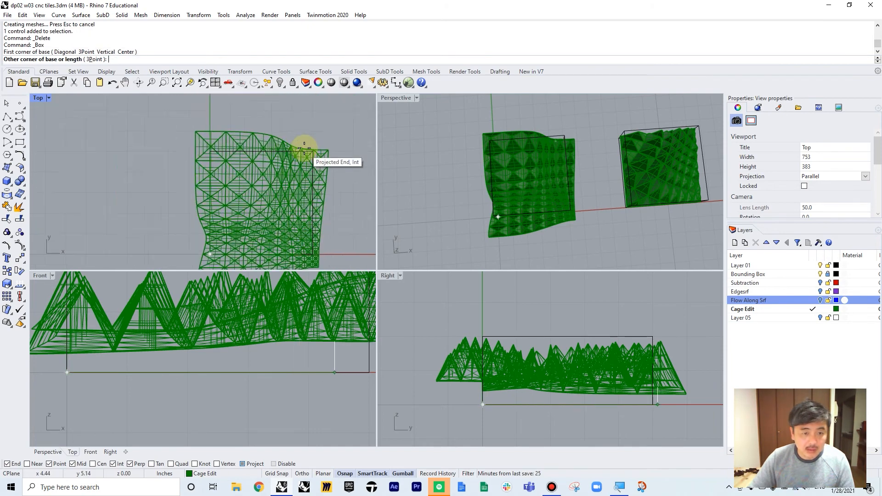
scroll(304, 148, up, 6)
click(321, 156)
scroll(334, 215, down, 8)
scroll(316, 345, down, 2)
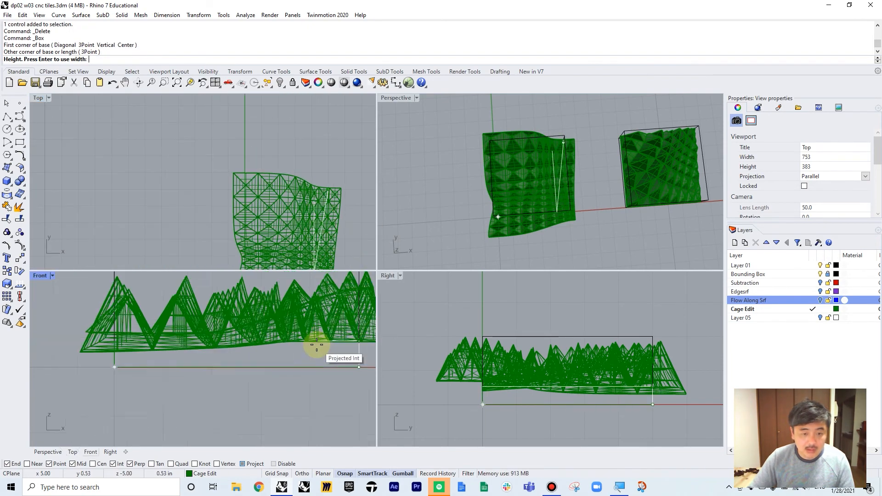
scroll(316, 344, down, 4)
click(335, 281)
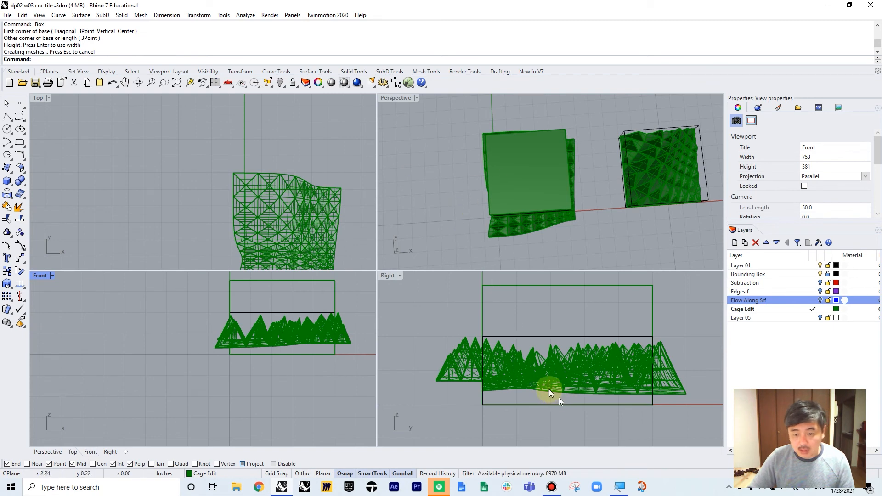
Split the 80 deformed pyramids with the solid box using BooleanSplit, with DeleteInput set to Yes.
drag(189, 301, 364, 355)
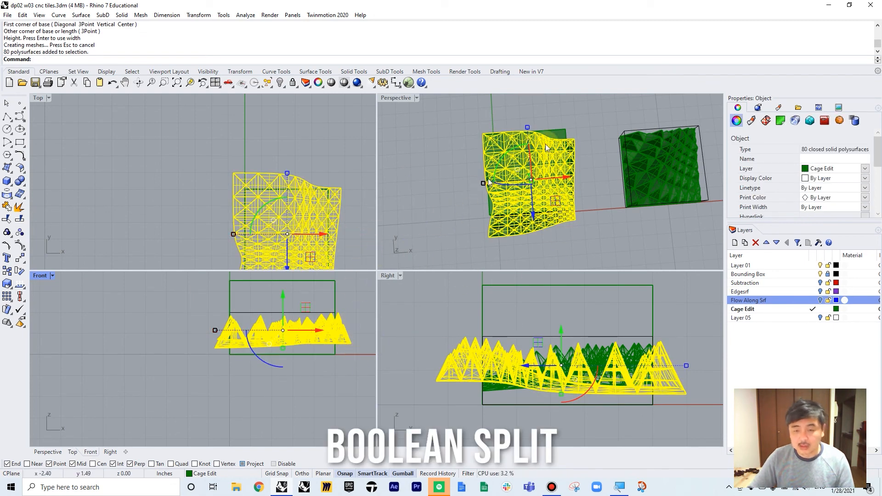
text(BooleanSplit)
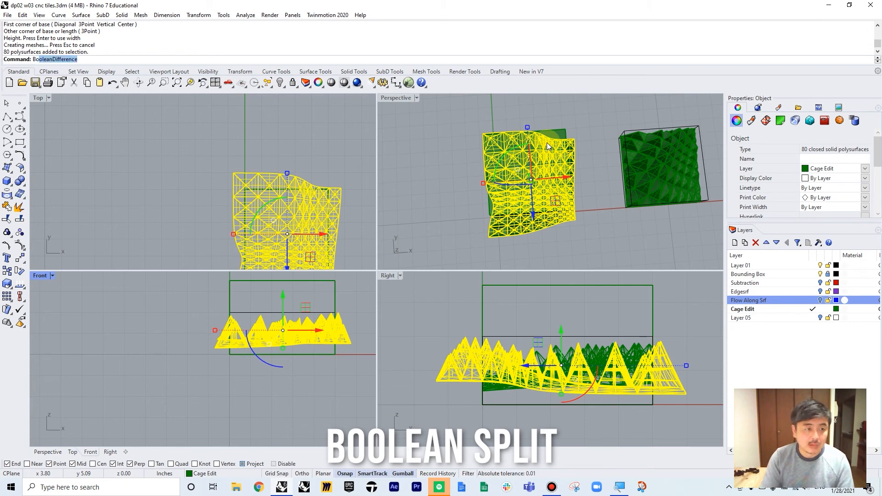
key(Return)
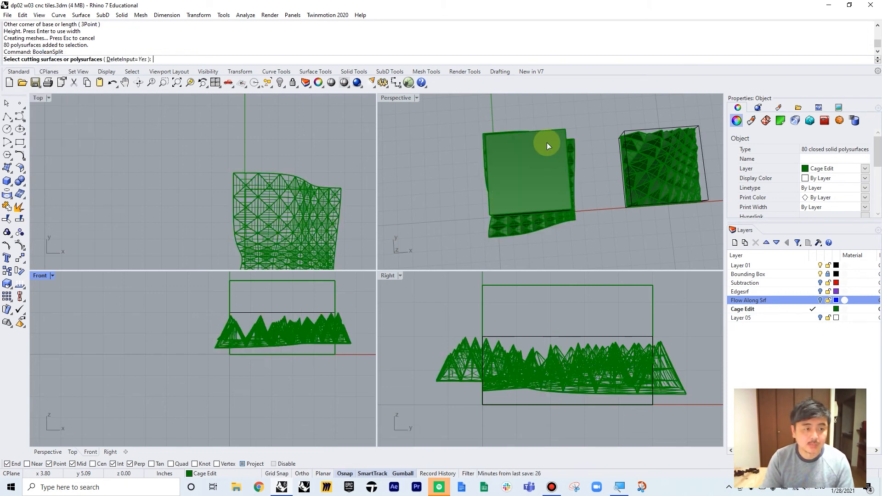
click(553, 128)
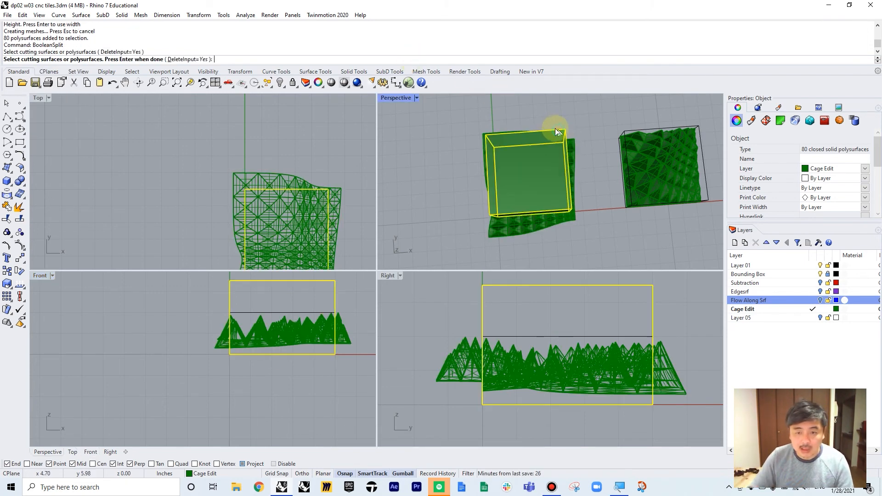
right_click(542, 115)
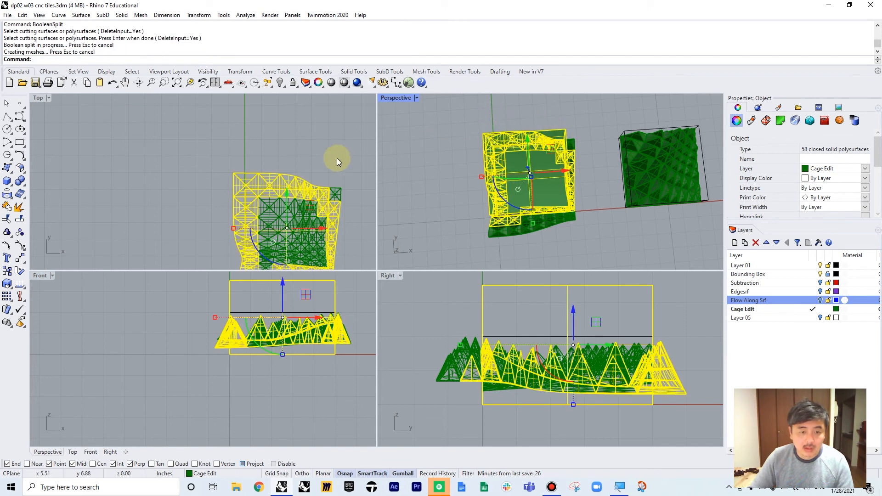
Delete the split polysurface overlapping the solid box and the pyramid pieces lying beyond the box's upper edge in the Top view.
click(338, 172)
scroll(337, 168, up, 5)
drag(338, 168, 121, 194)
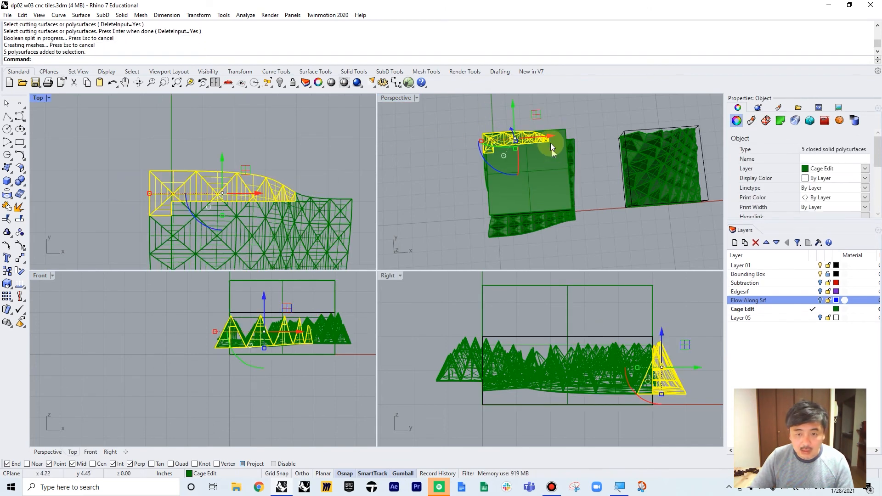
click(558, 130)
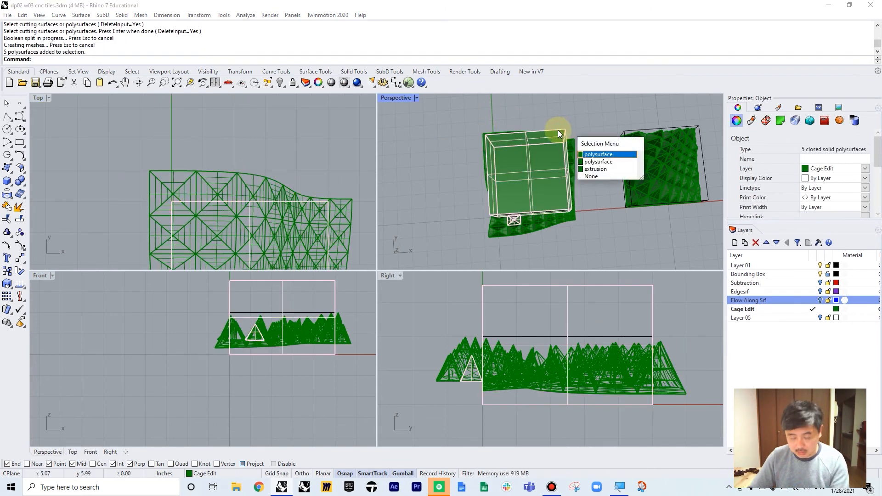
click(586, 148)
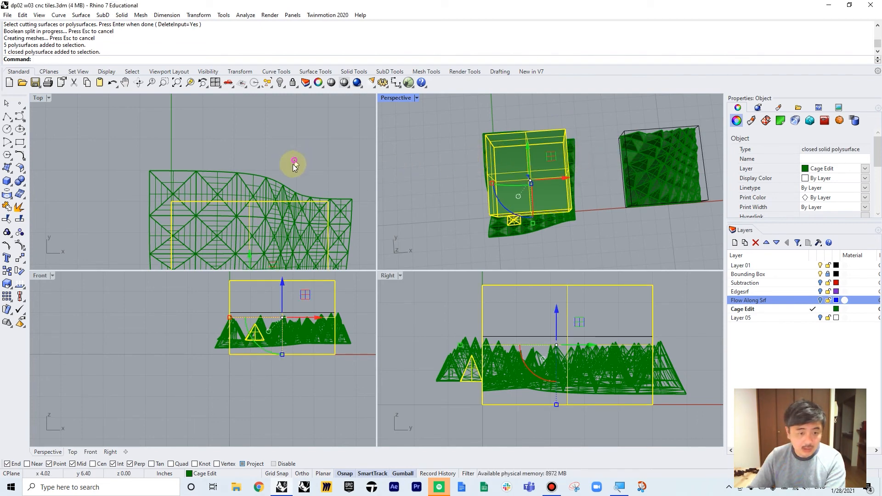
right_drag(293, 162, 223, 110)
scroll(223, 110, down, 4)
key(Delete)
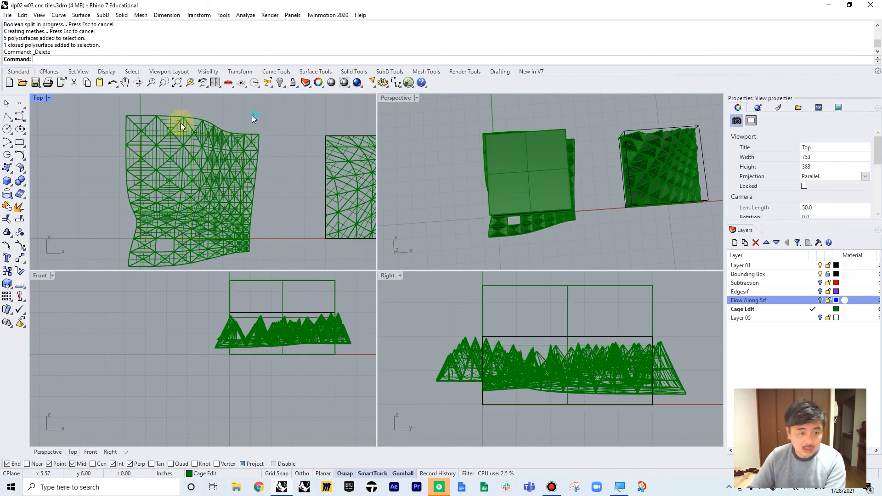
drag(254, 118, 103, 134)
key(Delete)
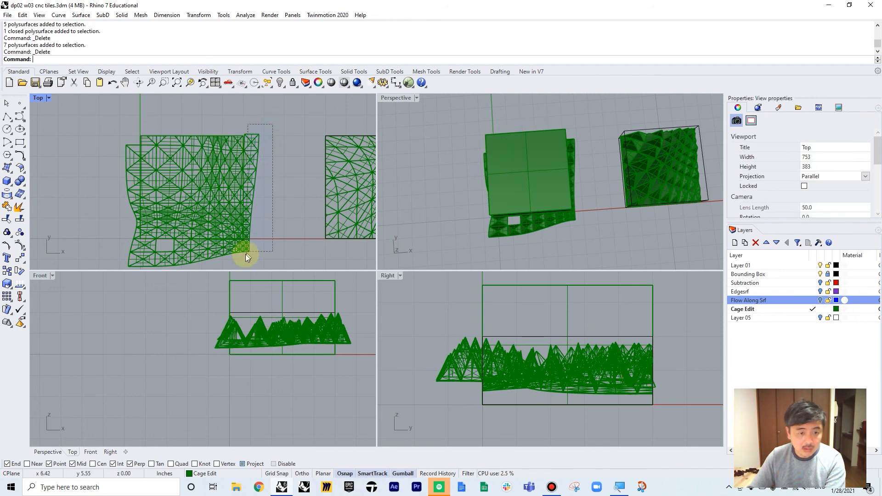
Delete the split pyramid pieces lying beyond the box's right and lower edges in the Top view.
drag(245, 254, 101, 241)
key(Delete)
key(Delete)
right_drag(142, 206, 178, 196)
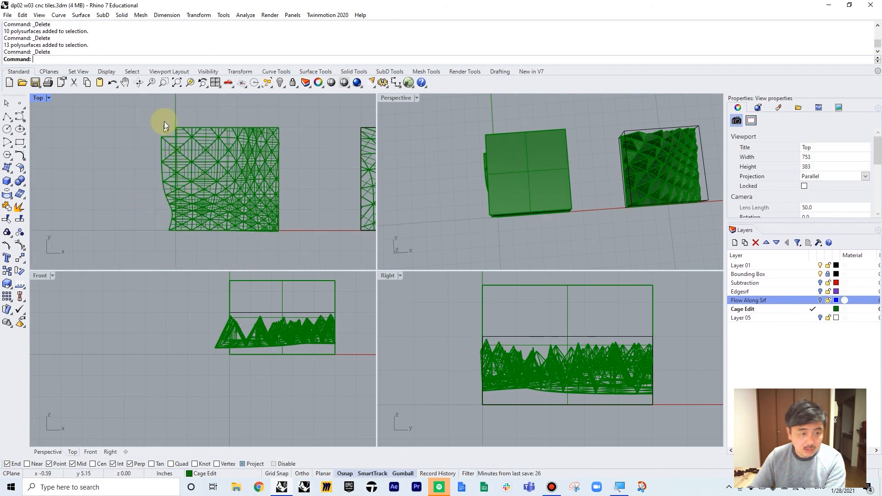
Delete the split pyramid pieces lying beyond the box's left edge in the Top view.
scroll(164, 122, up, 4)
drag(171, 128, 139, 229)
right_drag(140, 230, 146, 156)
key(Delete)
drag(179, 143, 149, 236)
key(Delete)
scroll(181, 175, up, 3)
drag(185, 177, 160, 212)
key(Delete)
Delete the remaining thin pyramid slivers overhanging the box's lower edge in the Top view.
right_drag(334, 232, 252, 229)
scroll(312, 239, up, 6)
right_drag(354, 233, 248, 223)
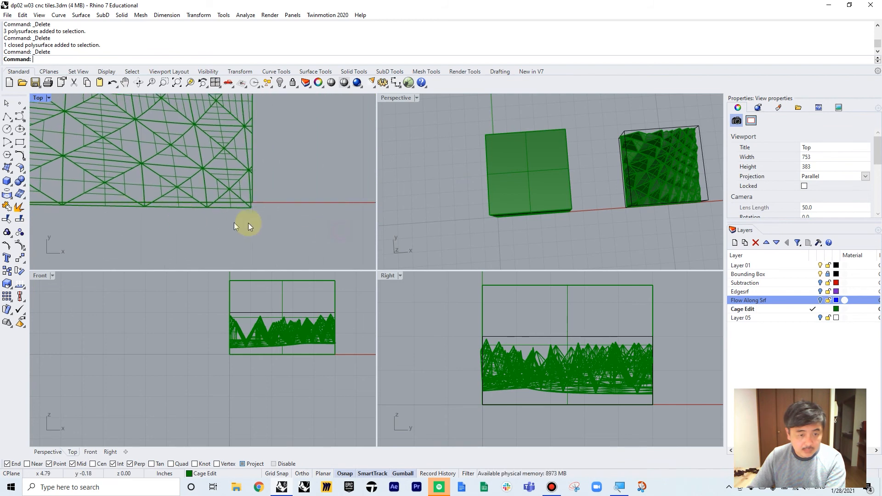
drag(52, 212, 48, 205)
key(Delete)
right_drag(113, 215, 229, 235)
scroll(249, 213, up, 10)
drag(259, 191, 184, 156)
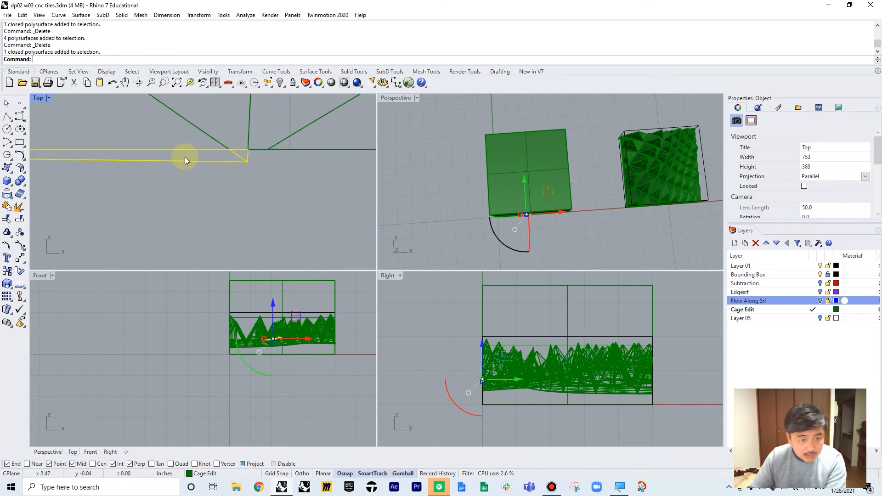
key(Delete)
Delete the pyramid slightly overhanging the box's lower edge in the Top view and undo that deletion.
scroll(243, 200, down, 3)
scroll(244, 200, down, 10)
right_drag(161, 214, 189, 213)
scroll(210, 199, up, 10)
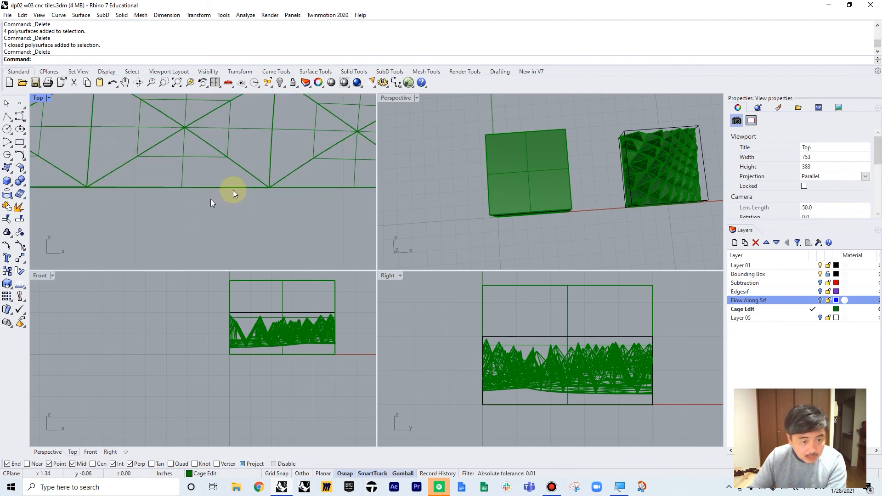
scroll(235, 189, up, 7)
scroll(310, 195, up, 1)
click(305, 180)
key(Delete)
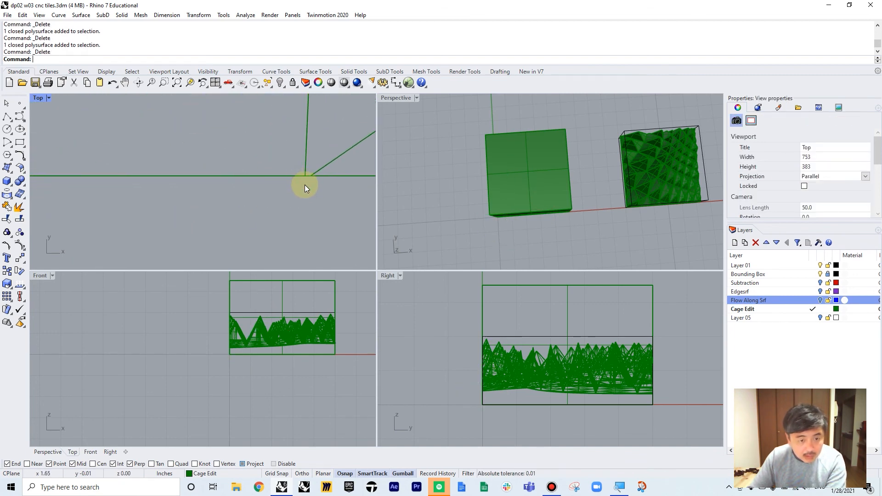
key(ctrl+z)
Examine the pyramids along the box's lower and right edges in the Top view for leftover overhanging pieces.
click(304, 189)
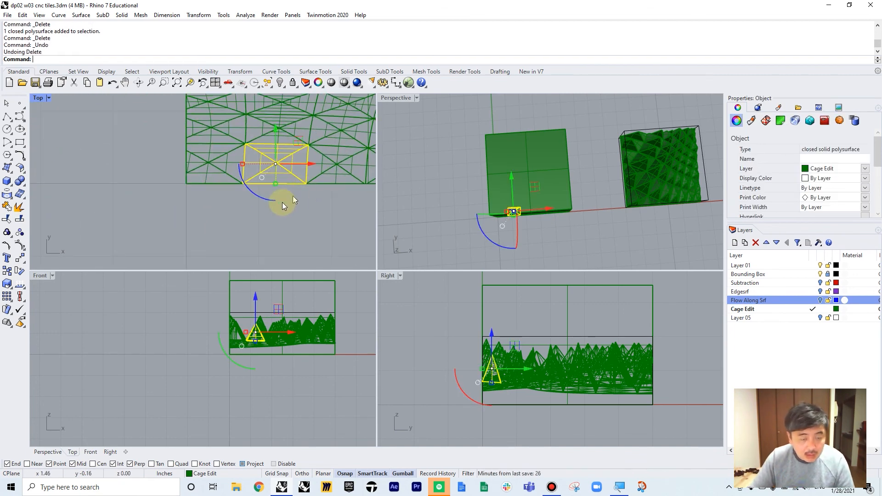
key(Escape)
scroll(248, 181, up, 5)
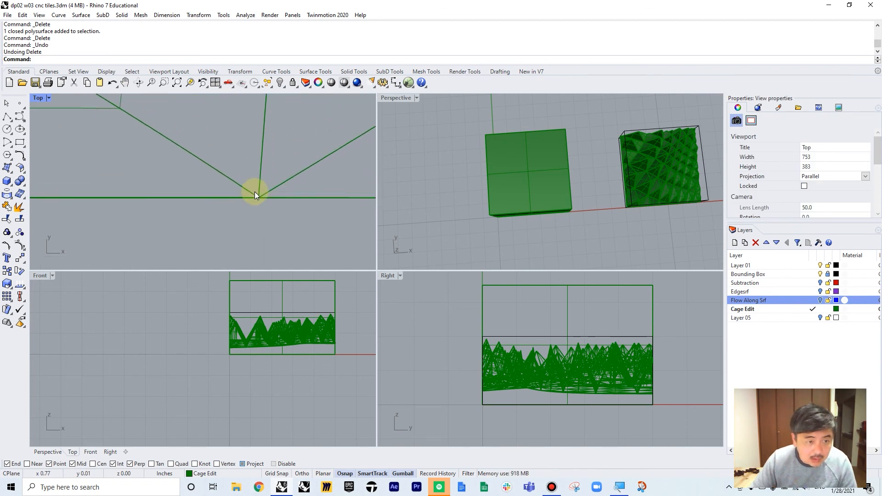
scroll(255, 191, down, 4)
scroll(255, 190, down, 10)
right_drag(288, 159, 236, 186)
scroll(286, 195, up, 9)
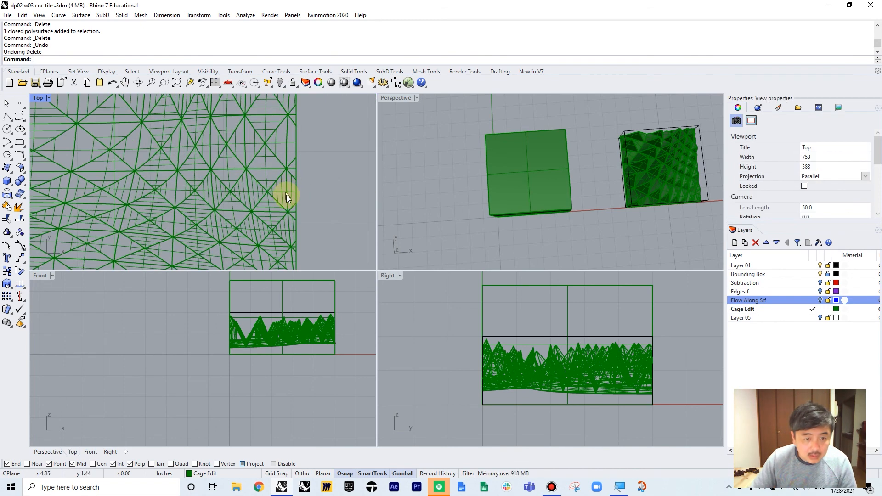
scroll(302, 221, down, 7)
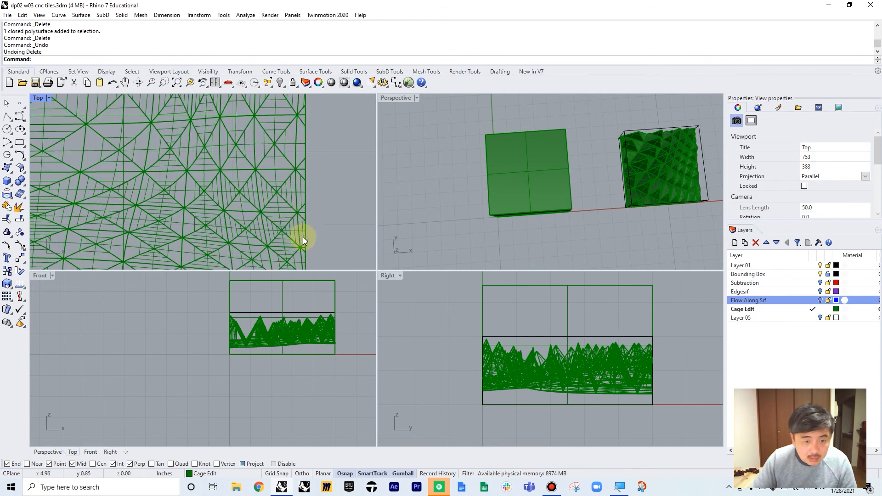
Select the solid box polysurface and compare its lower edge with the overhanging pyramid's base in the Top view.
click(526, 173)
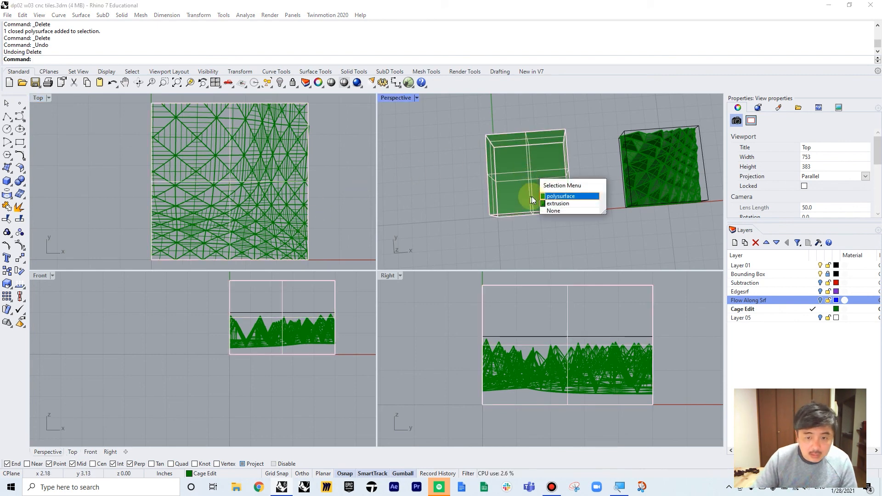
click(556, 196)
scroll(225, 201, up, 10)
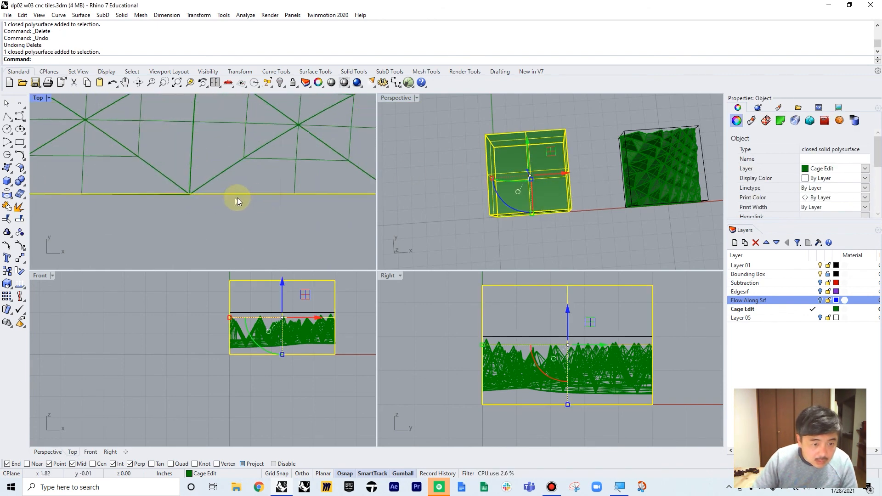
scroll(121, 192, up, 8)
right_drag(119, 193, 202, 195)
Try to split the pyramid overhanging the lower edge with the box extrusion using BooleanSplit, with DeleteInput set to Yes.
click(139, 184)
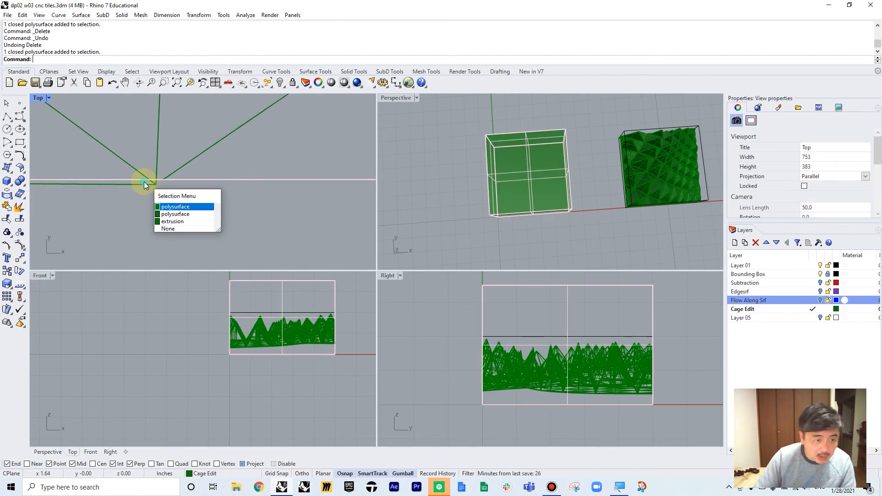
click(142, 183)
text(BooleanSplit)
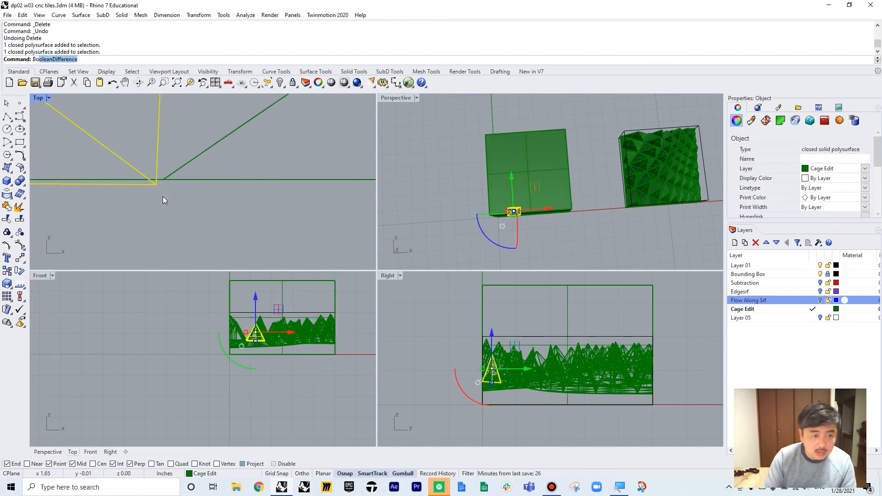
key(Return)
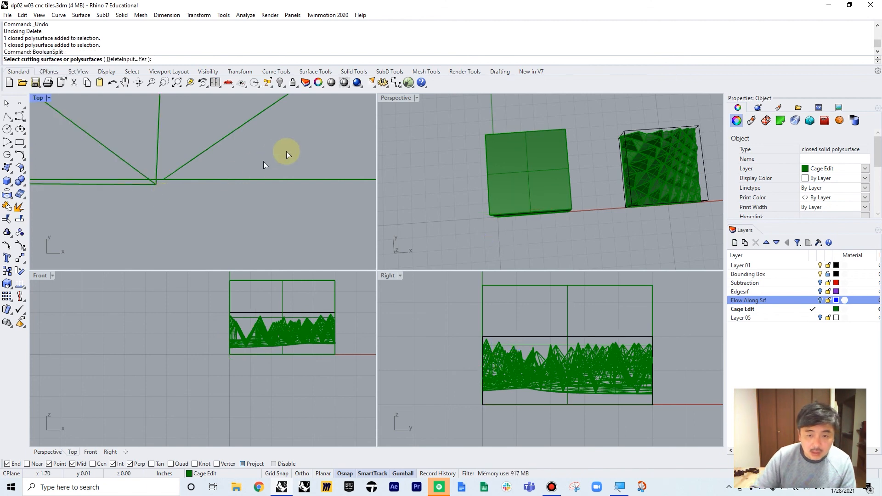
click(488, 181)
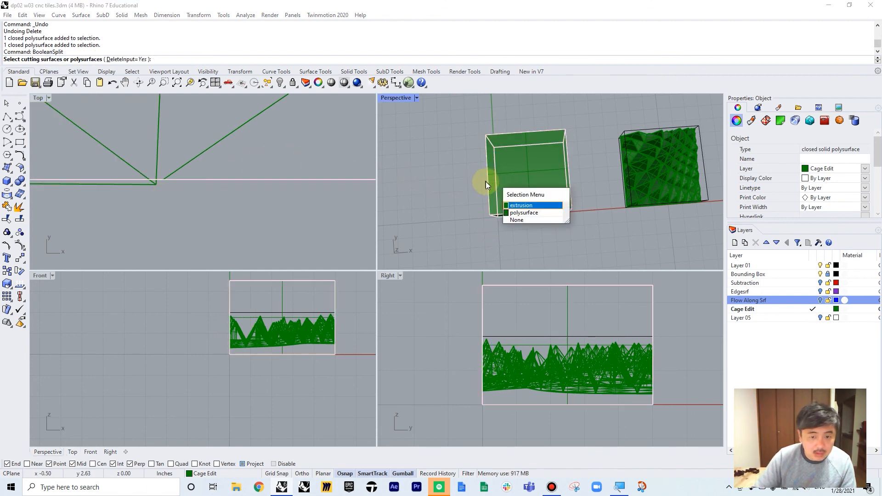
click(510, 205)
key(Return)
Select the overhanging pyramid again and examine both ends of its base along the lower edge in the Top view.
click(140, 198)
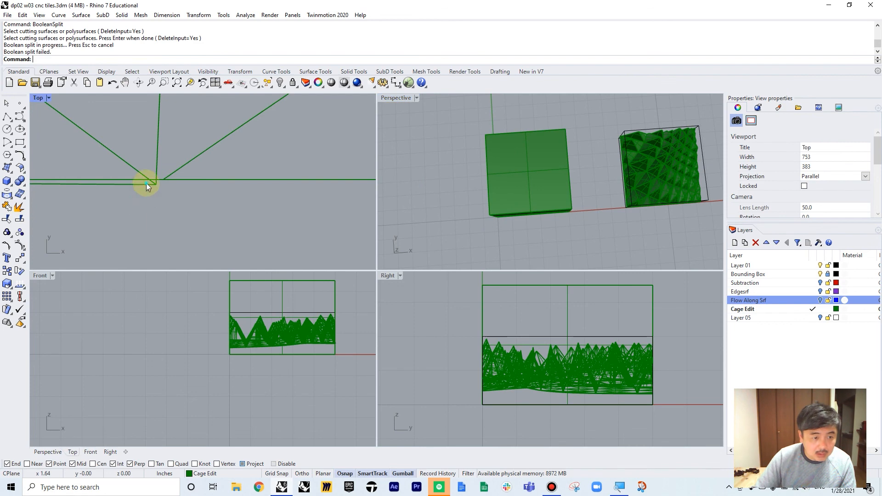
click(147, 186)
scroll(156, 189, down, 5)
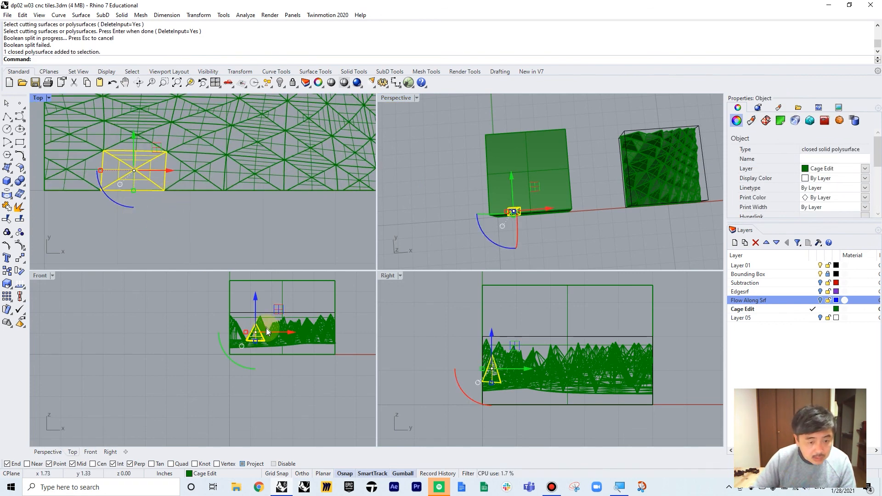
scroll(266, 328, up, 1)
scroll(120, 189, up, 6)
scroll(87, 193, down, 2)
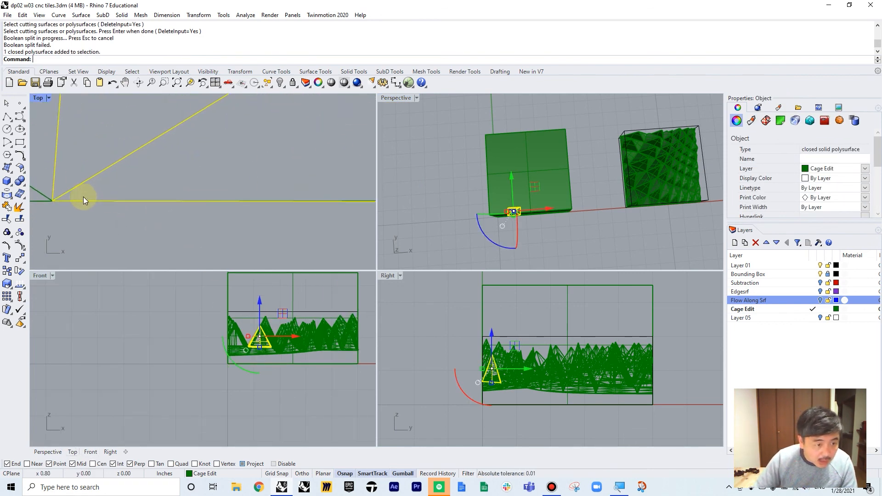
scroll(138, 198, down, 3)
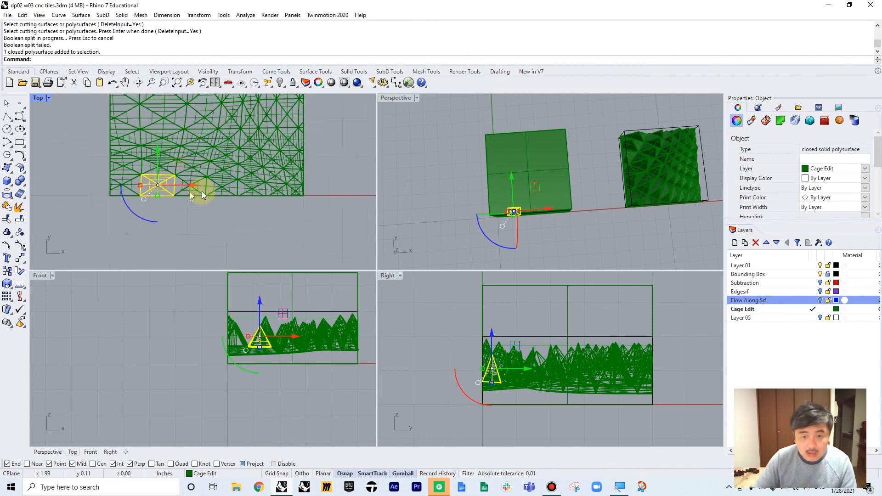
Delete both overlapping solid boxes, the polysurface and the extrusion, that cover the trimmed pyramids.
click(514, 132)
click(516, 139)
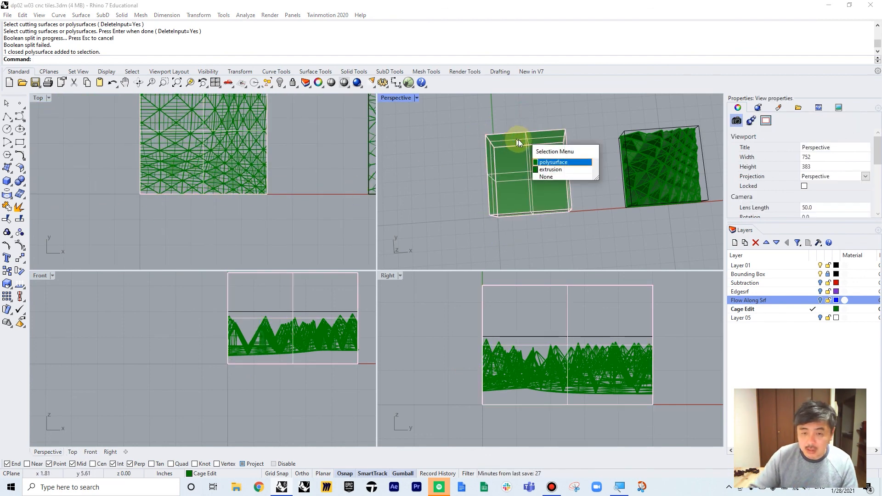
click(571, 161)
key(Delete)
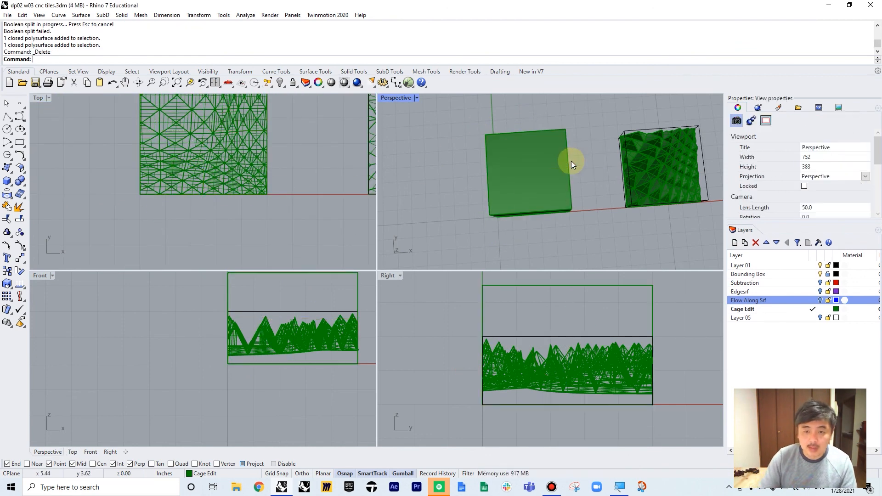
click(566, 132)
key(Delete)
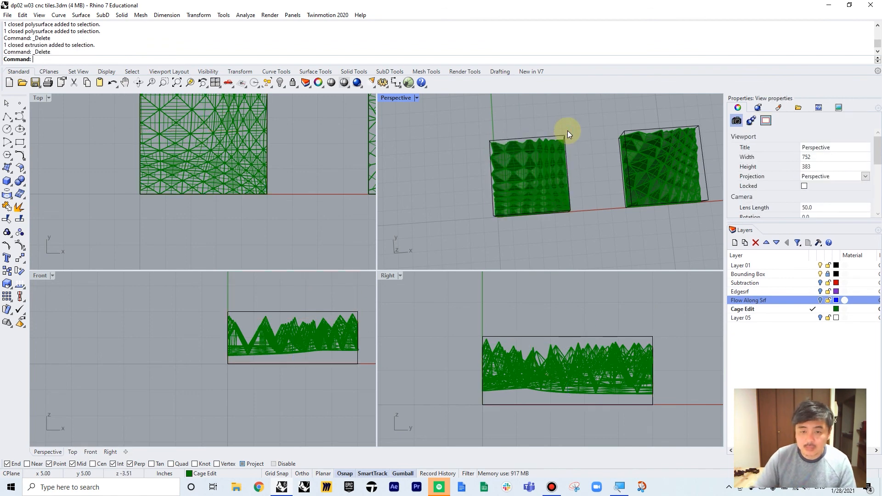
Maximize the Perspective view and examine both trimmed spiked tiles inside their bounding boxes from an oblique angle.
double_click(390, 98)
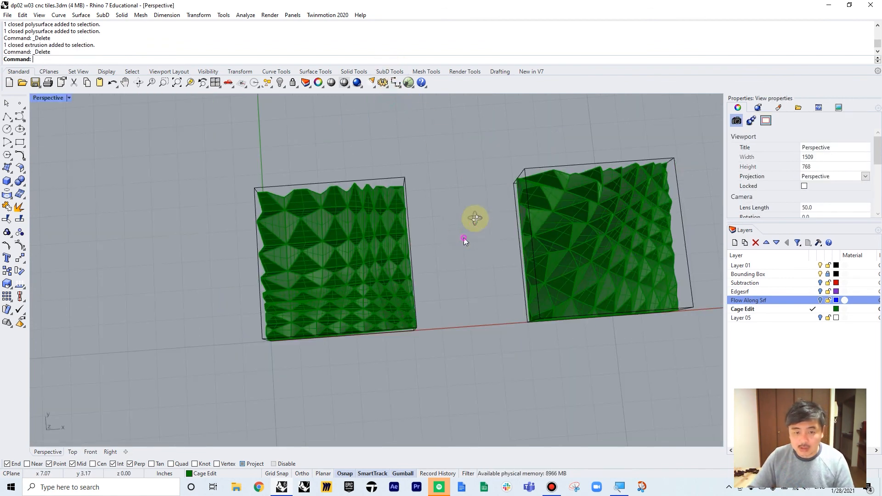
right_drag(464, 239, 511, 247)
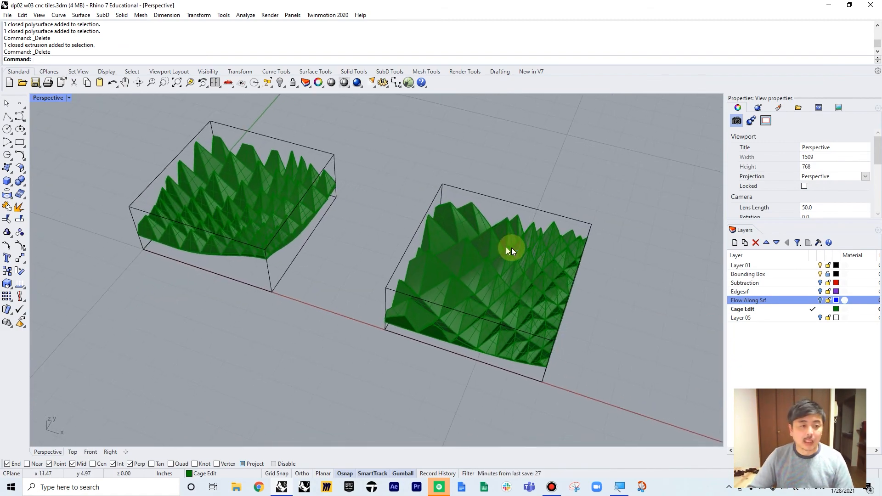